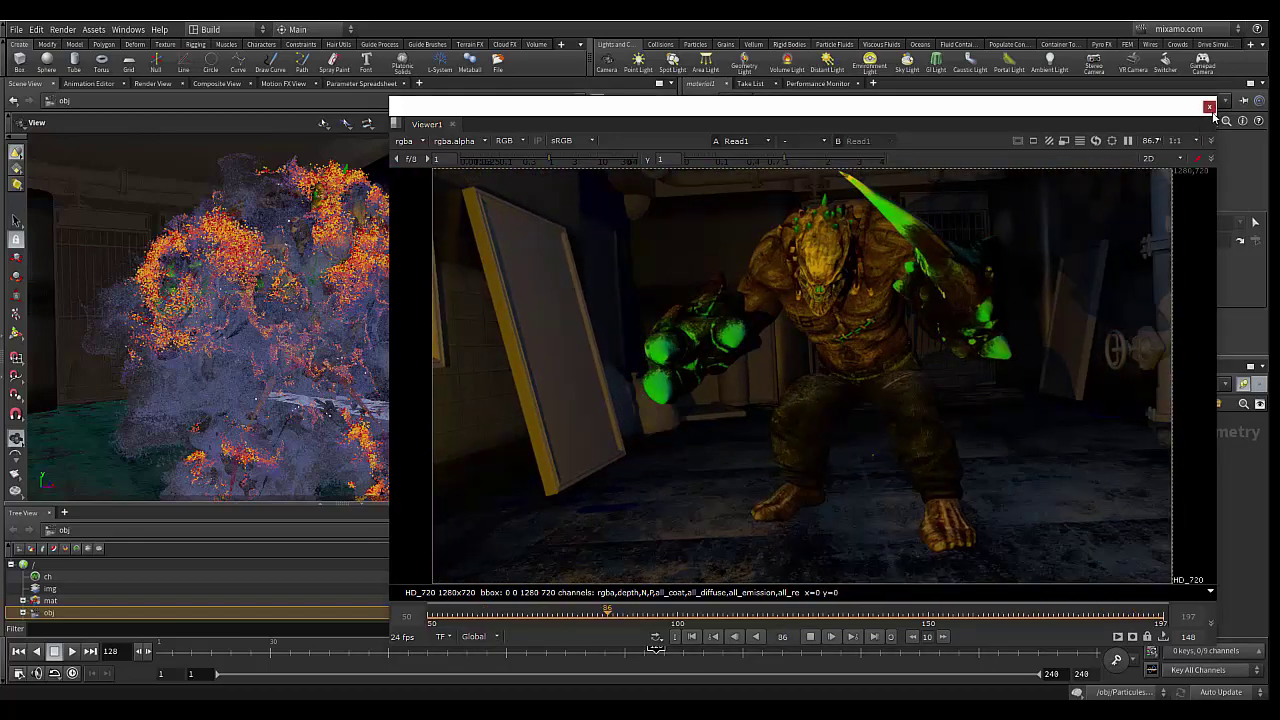
- Close the floating render viewer and open the File menu's import options
{"action": "left_click", "coordinate": [1209, 107]}
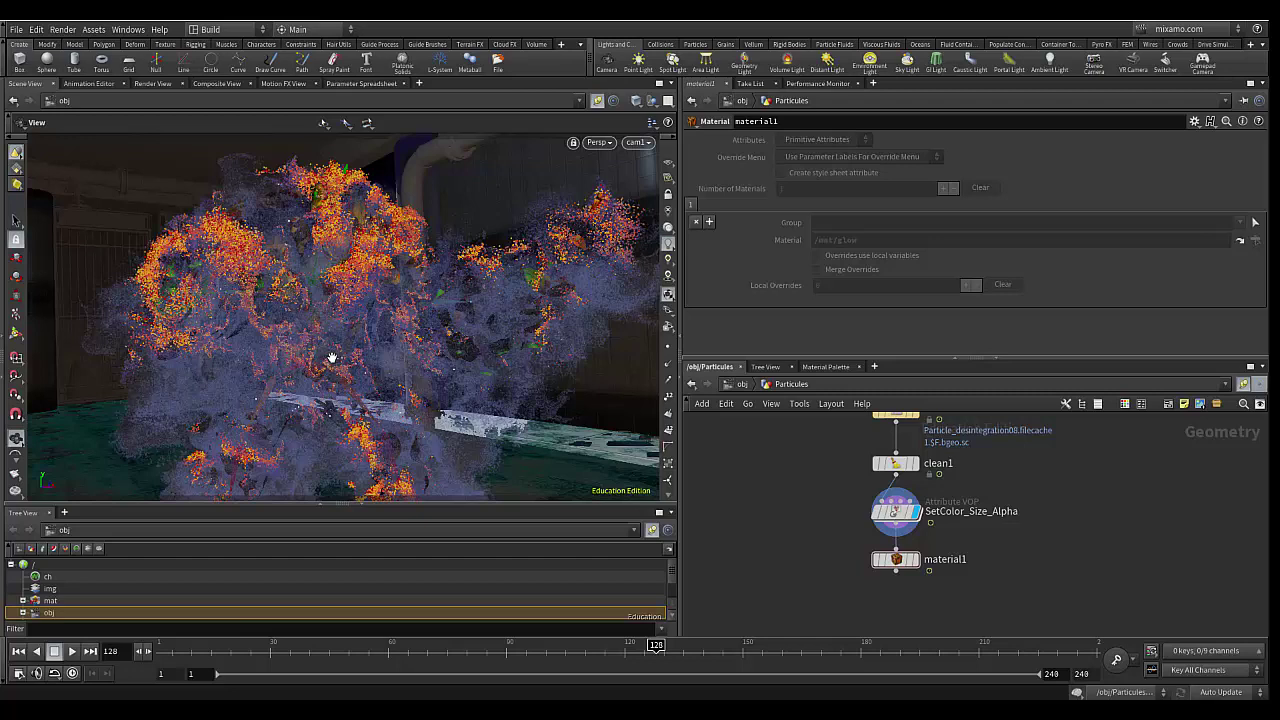
{"action": "left_click", "coordinate": [17, 29]}
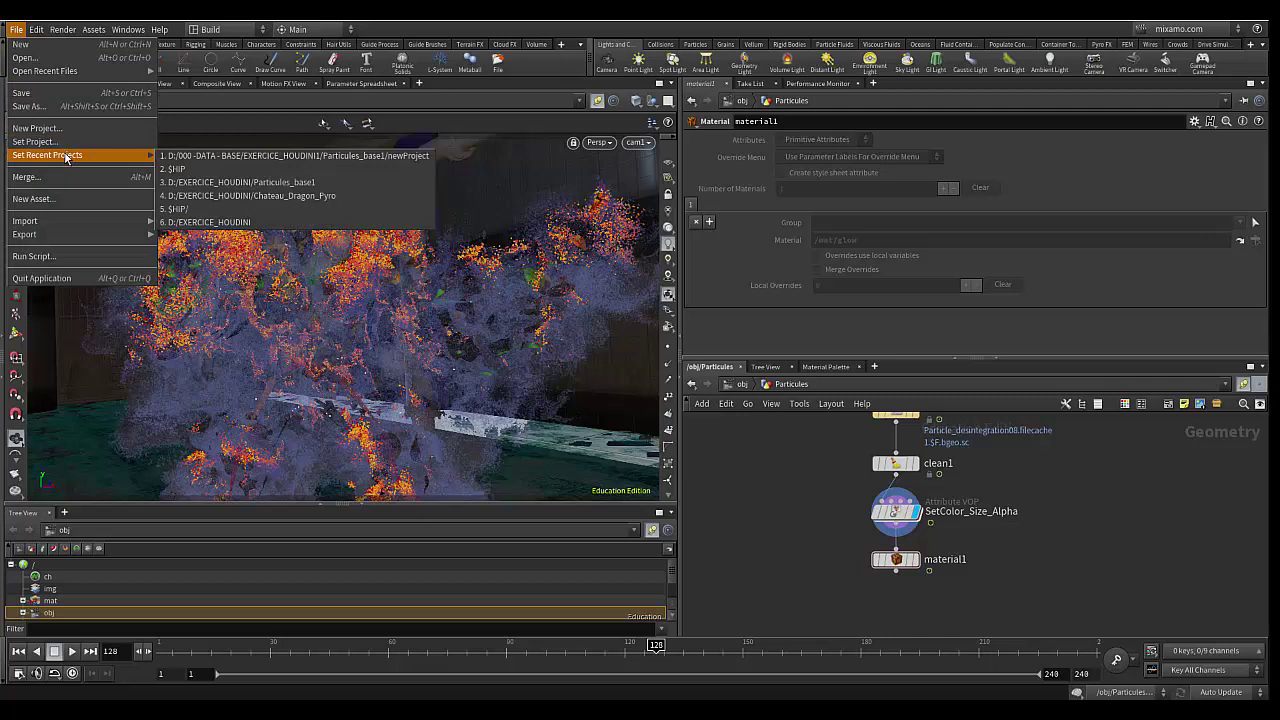
{"action": "mouse_move", "coordinate": [25, 221]}
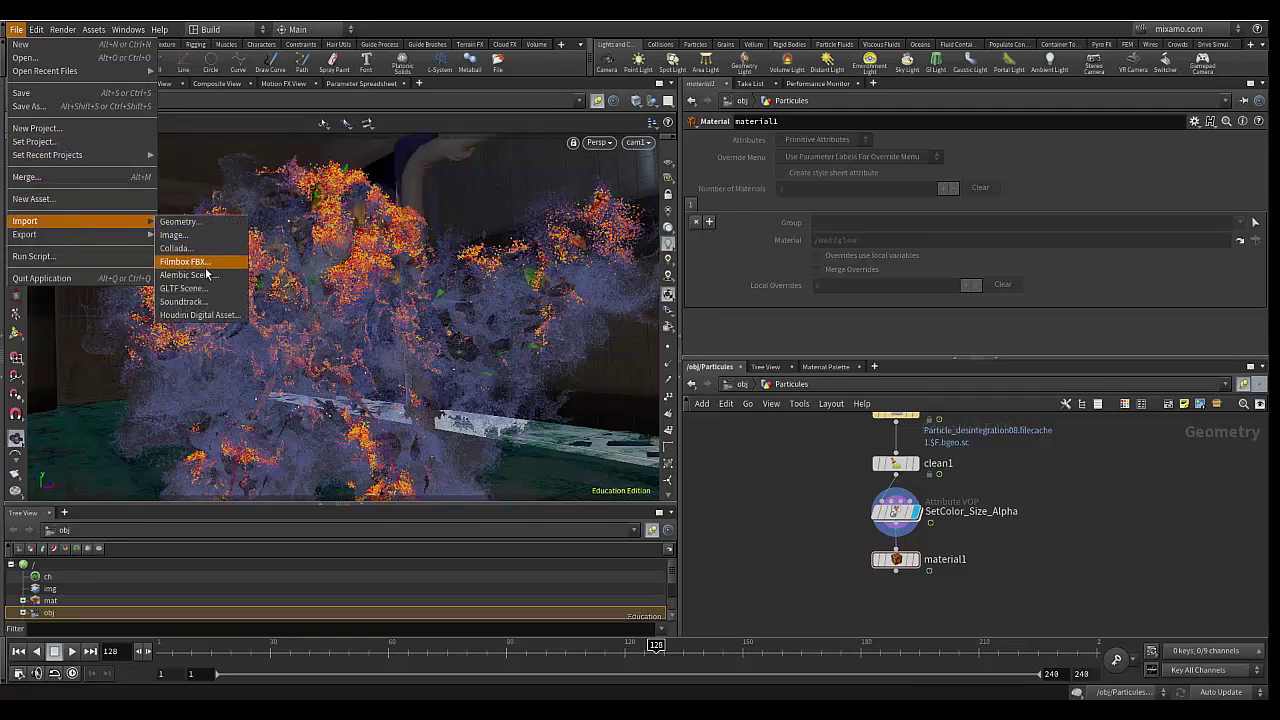
{"action": "left_click", "coordinate": [185, 261]}
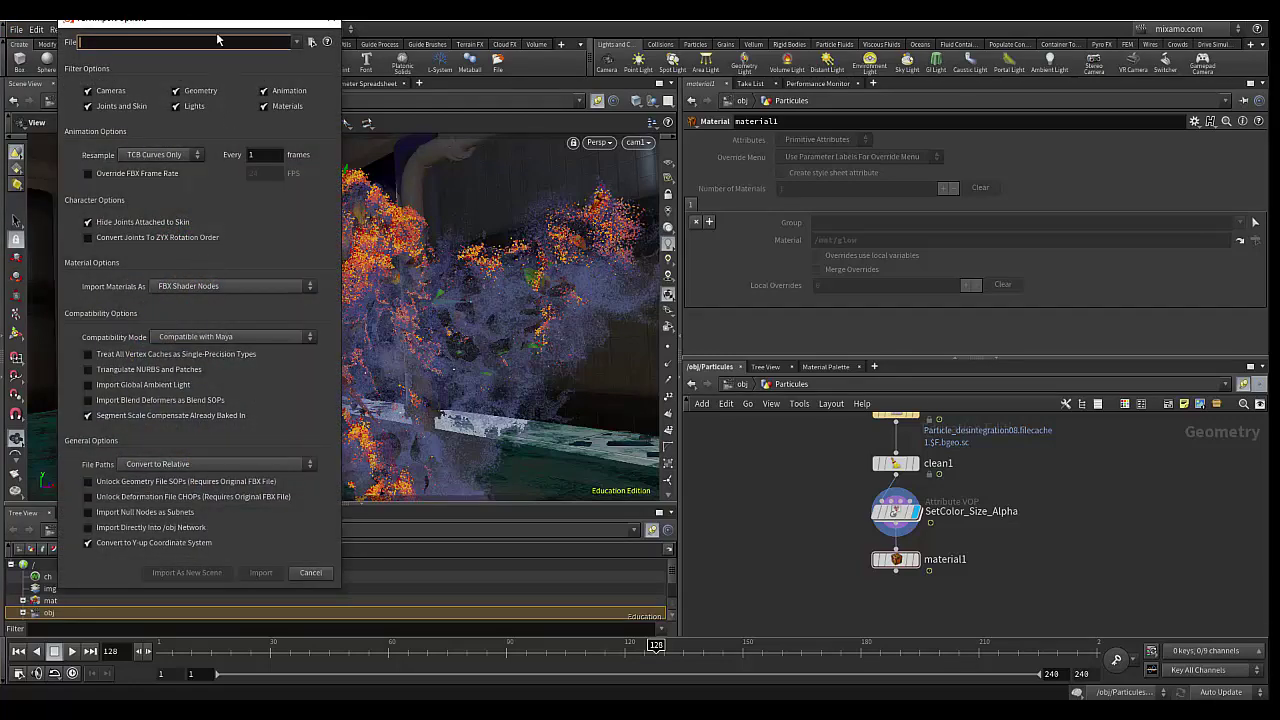
{"action": "left_click_drag", "start_coordinate": [215, 24], "coordinate": [303, 110]}
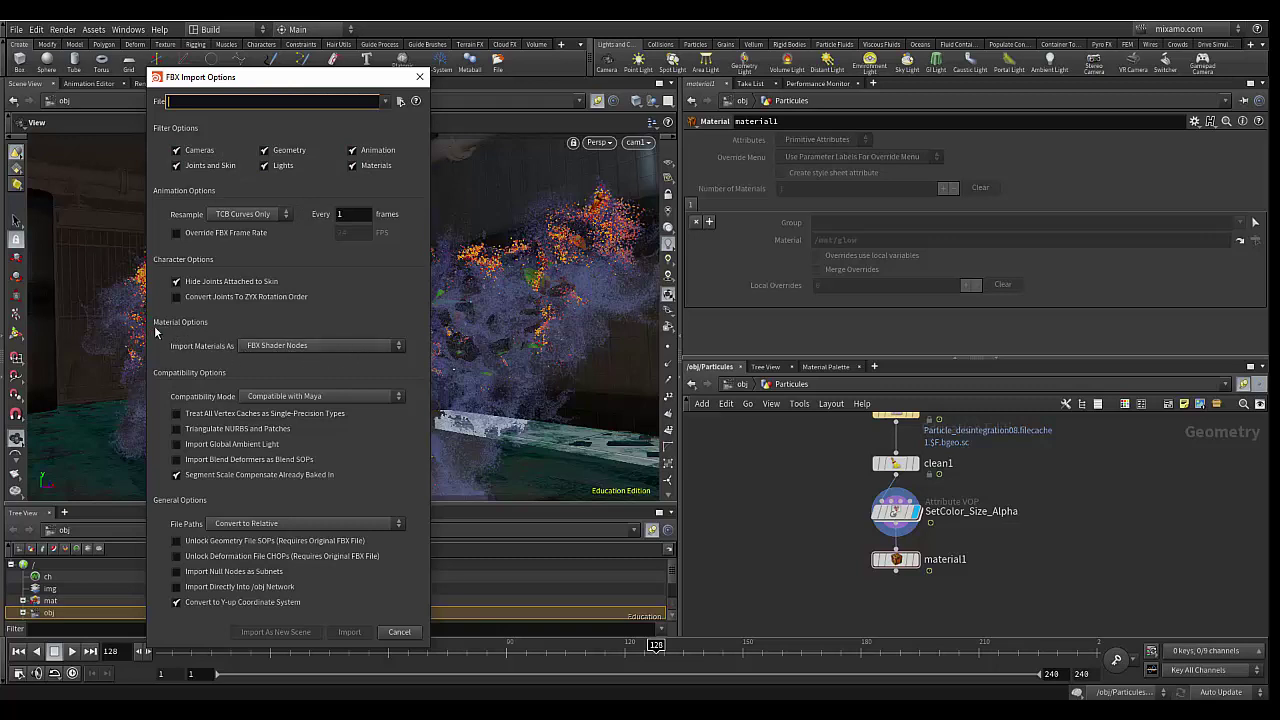
{"action": "left_click", "coordinate": [271, 346]}
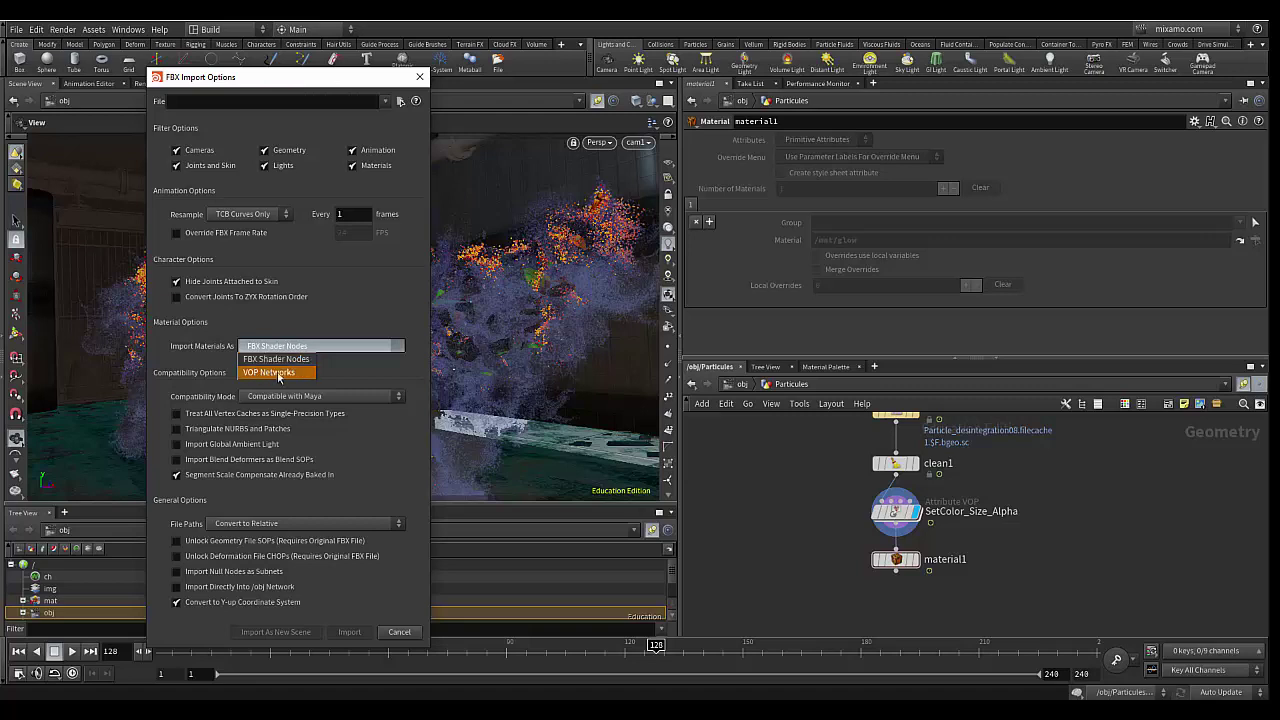
{"action": "left_click", "coordinate": [398, 368]}
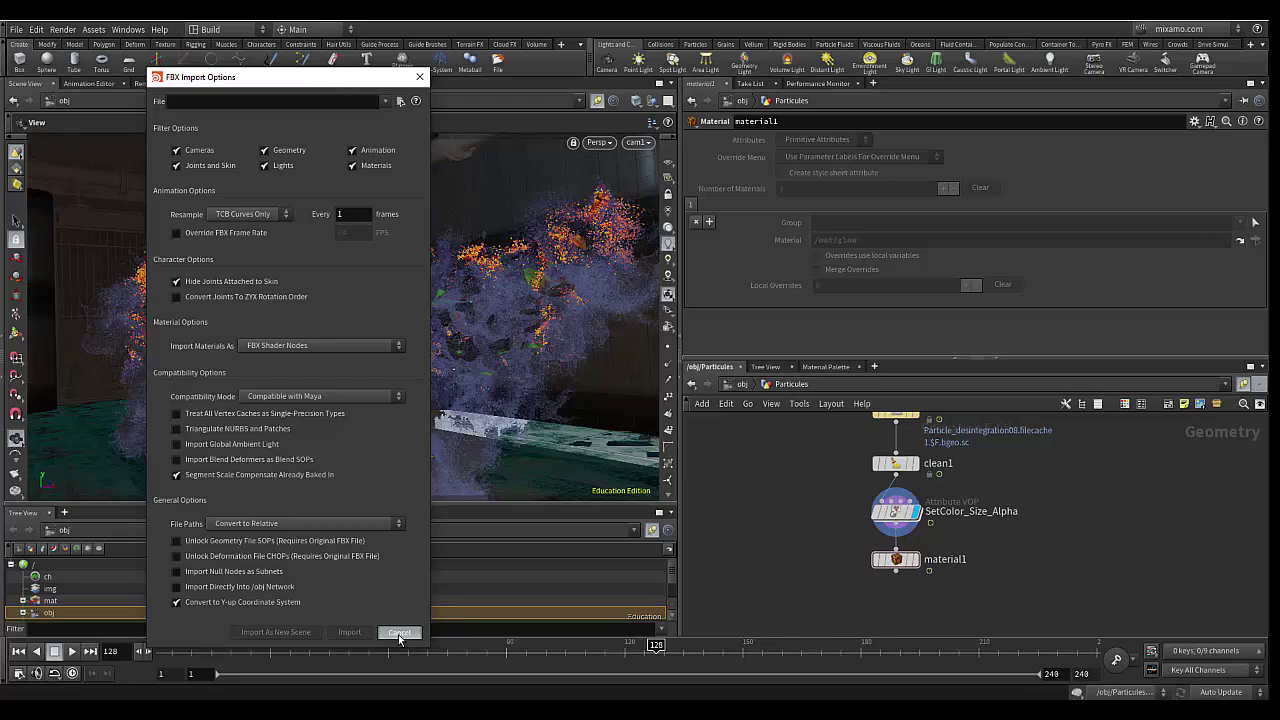
{"action": "left_click", "coordinate": [399, 633]}
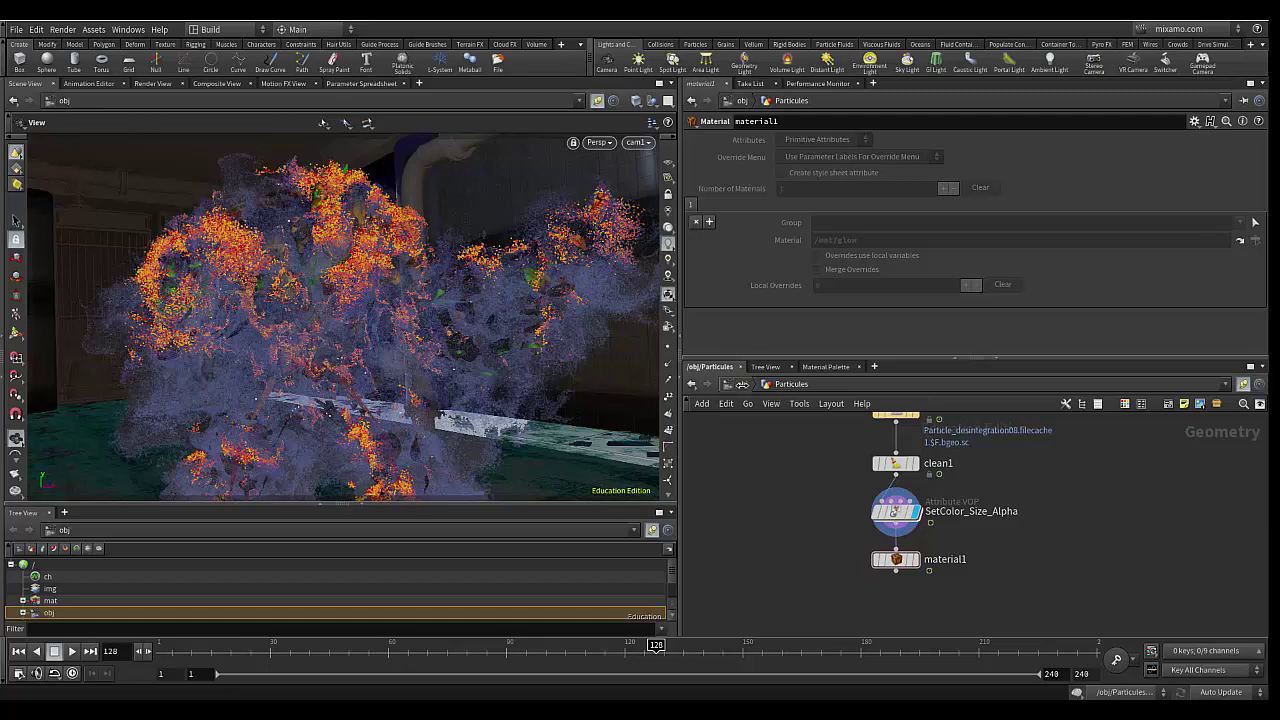
- Go up to /obj and enter the Zombie_Stand_Up_fbx subnetwork
{"action": "left_click", "coordinate": [742, 384]}
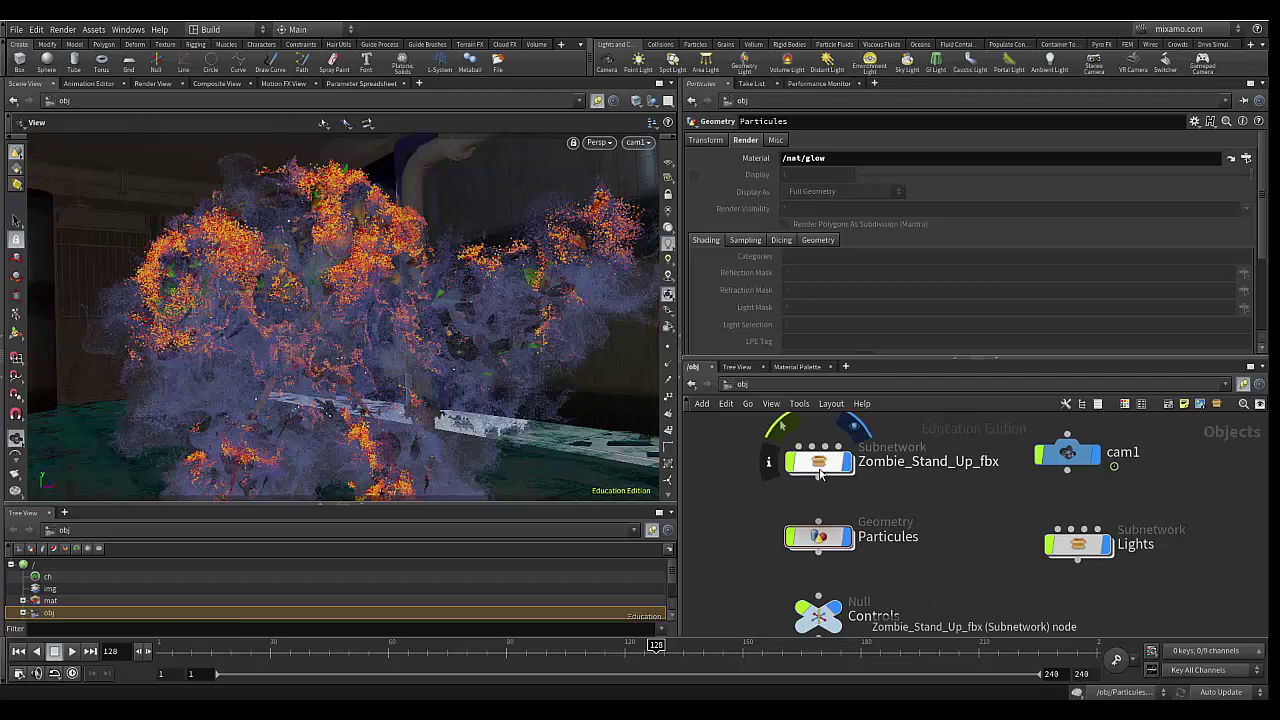
{"action": "left_click", "coordinate": [819, 470]}
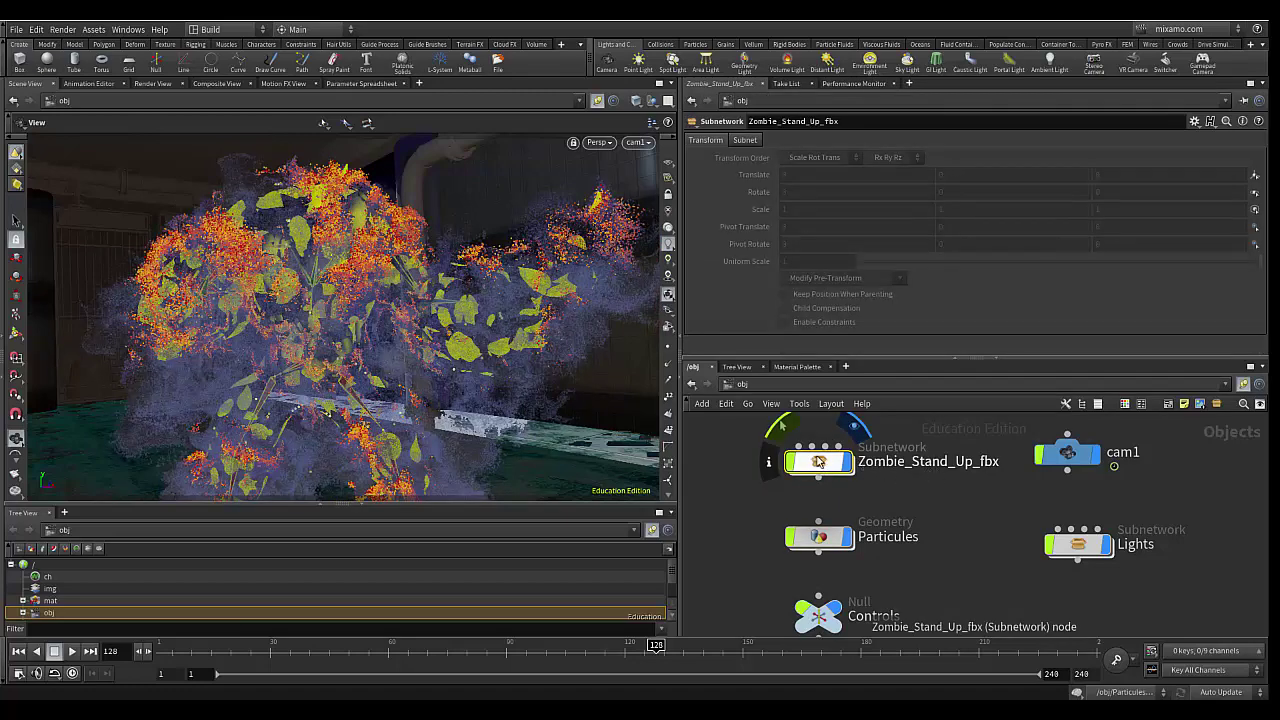
{"action": "double_click", "coordinate": [818, 461]}
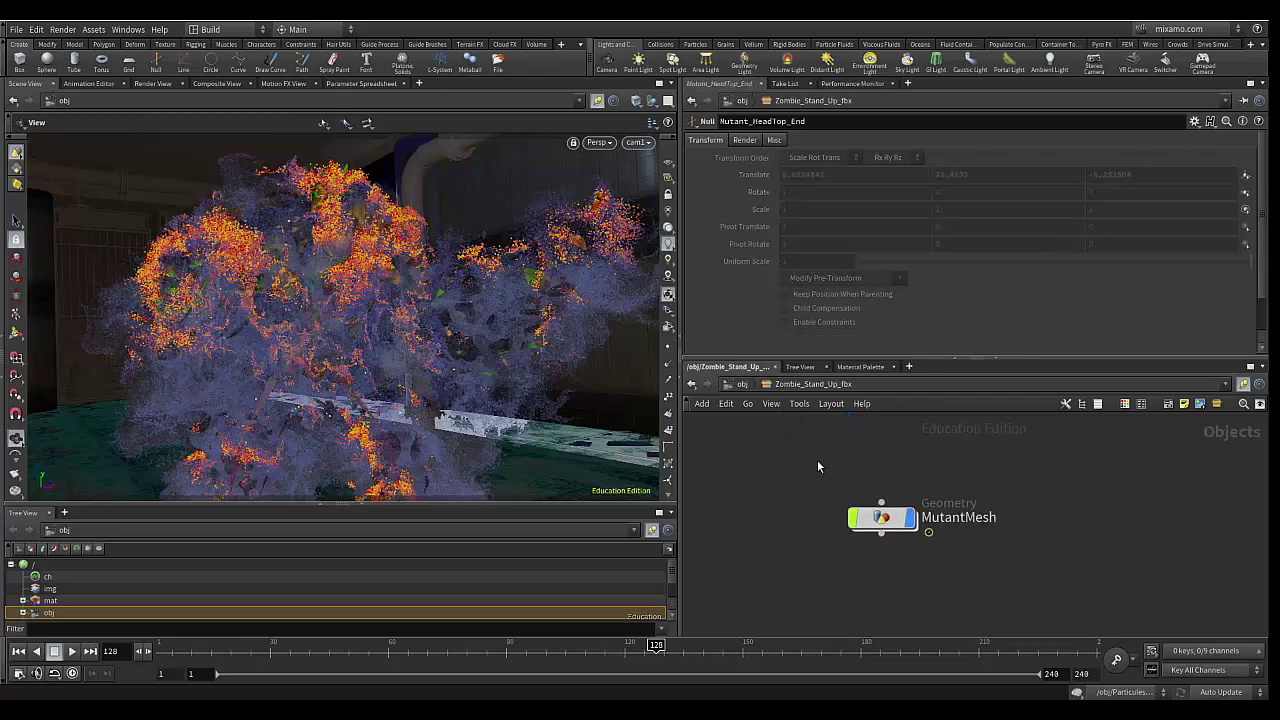
- Lay out the bone nodes into a tree, then select and frame the MutantMesh node
{"action": "left_click_drag", "start_coordinate": [885, 519], "coordinate": [911, 507]}
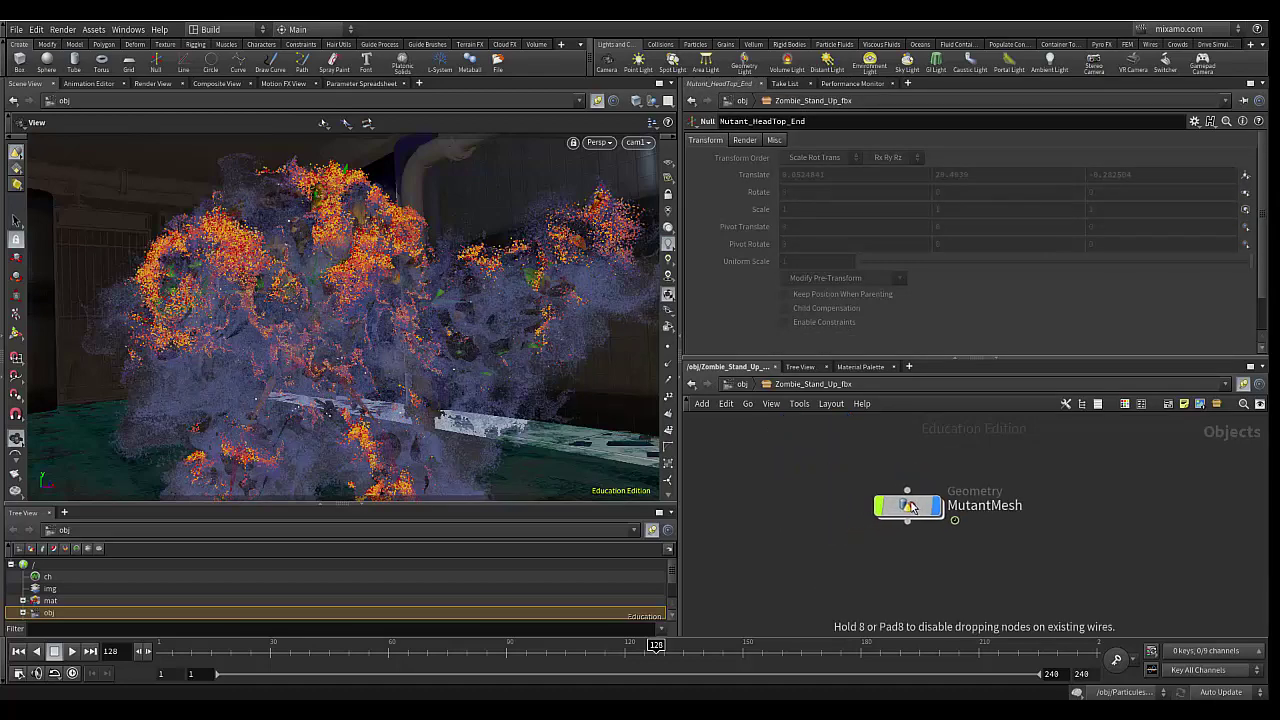
{"action": "scroll", "coordinate": [880, 531], "scroll_direction": "down", "scroll_amount": 5}
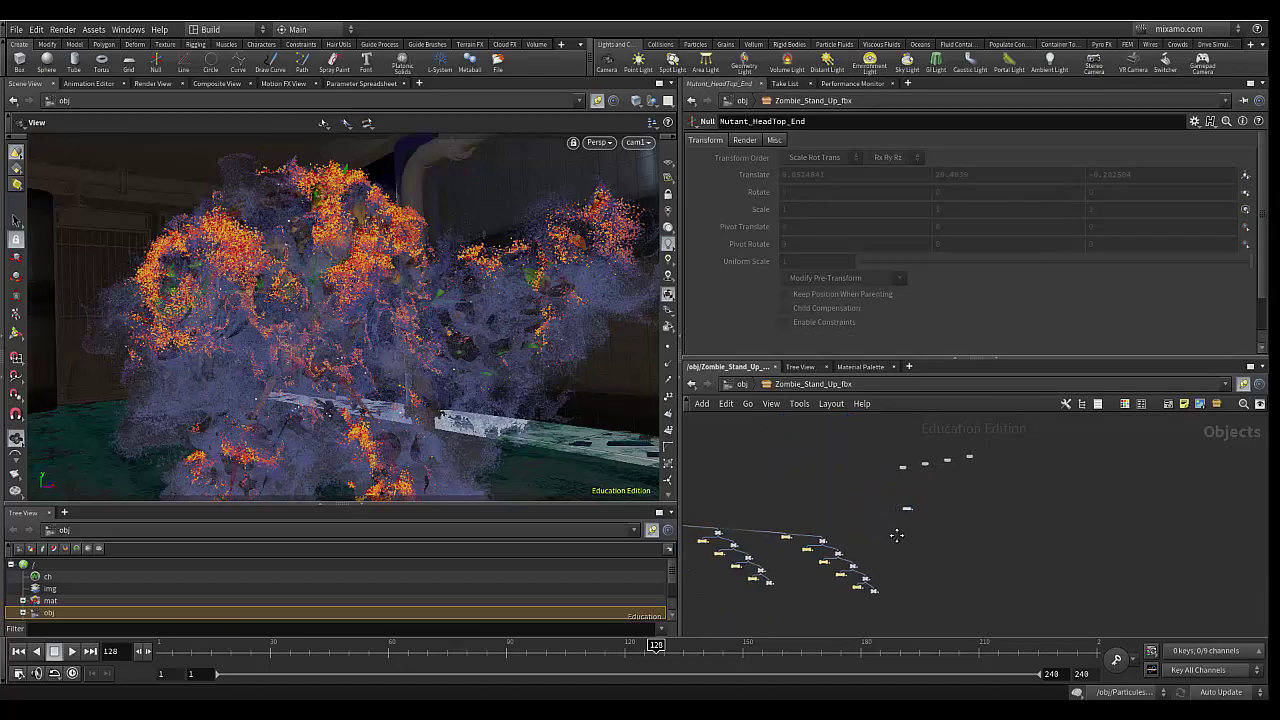
{"action": "key", "text": "l"}
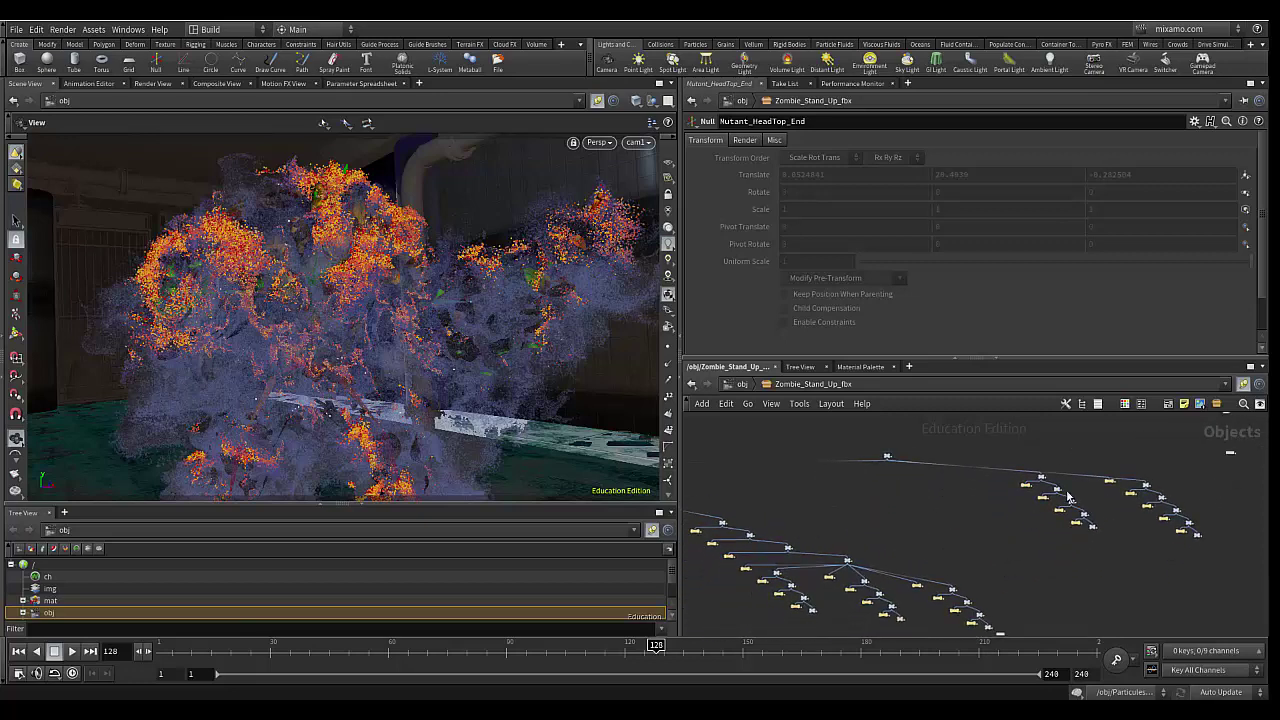
{"action": "middle_click_drag", "start_coordinate": [912, 500], "coordinate": [1094, 511]}
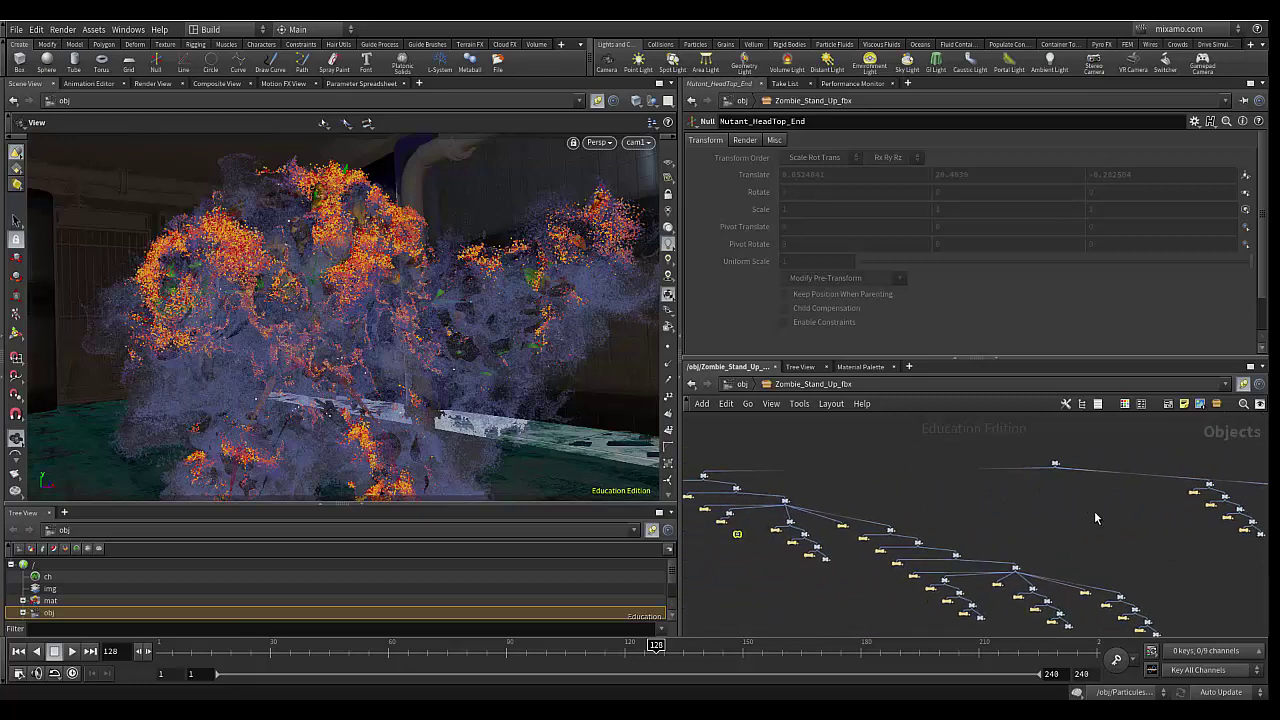
{"action": "scroll", "coordinate": [1004, 505], "scroll_direction": "up", "scroll_amount": 2}
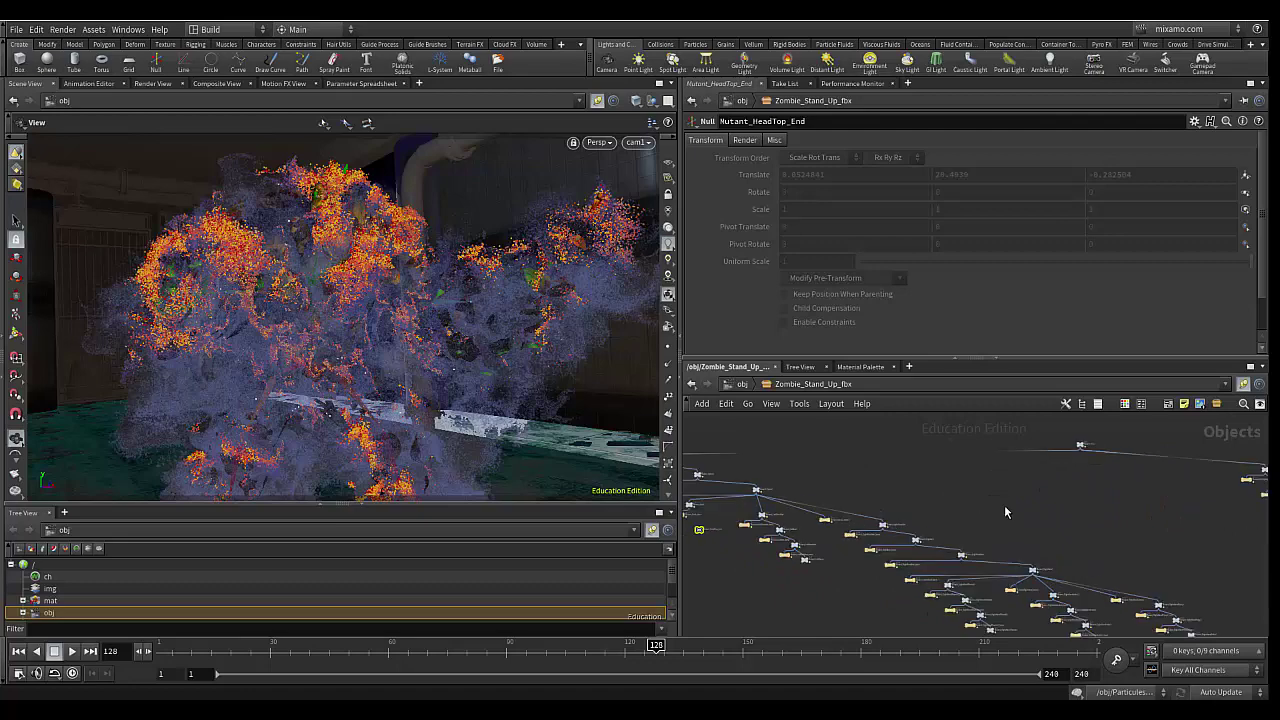
{"action": "scroll", "coordinate": [1004, 505], "scroll_direction": "down", "scroll_amount": 4}
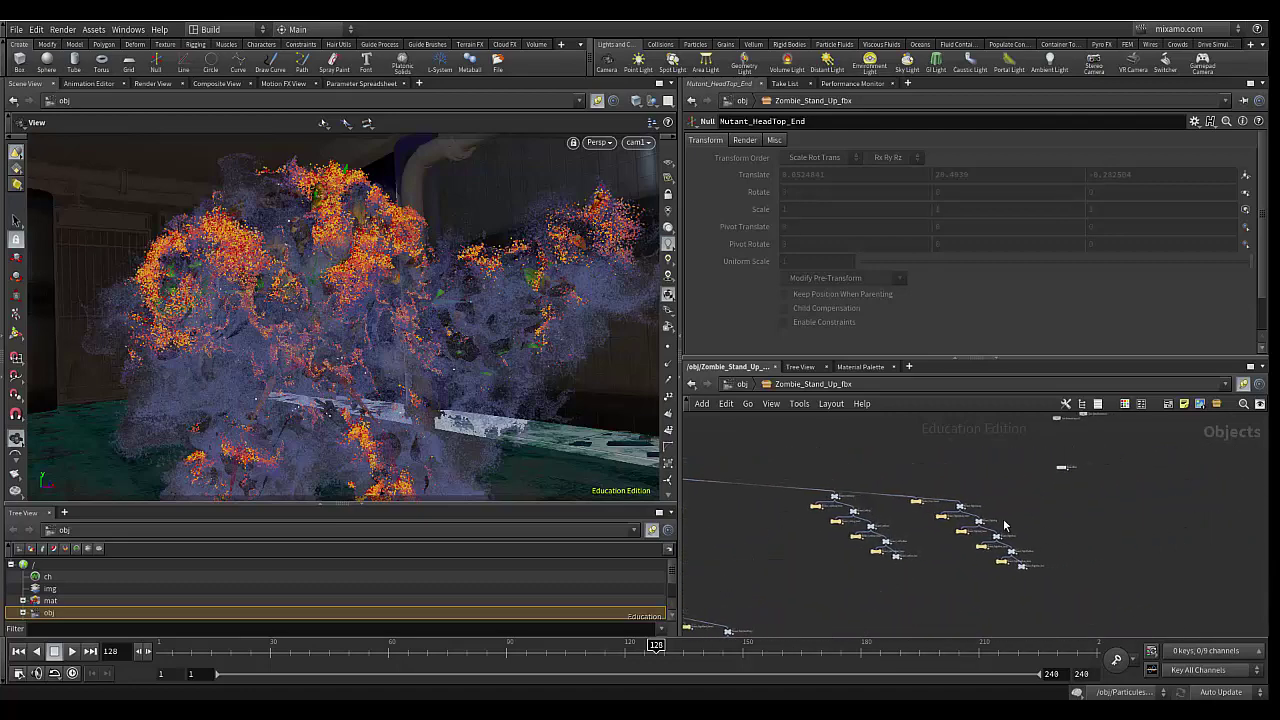
{"action": "middle_click_drag", "start_coordinate": [1005, 525], "coordinate": [895, 565]}
{"action": "left_click", "coordinate": [953, 507]}
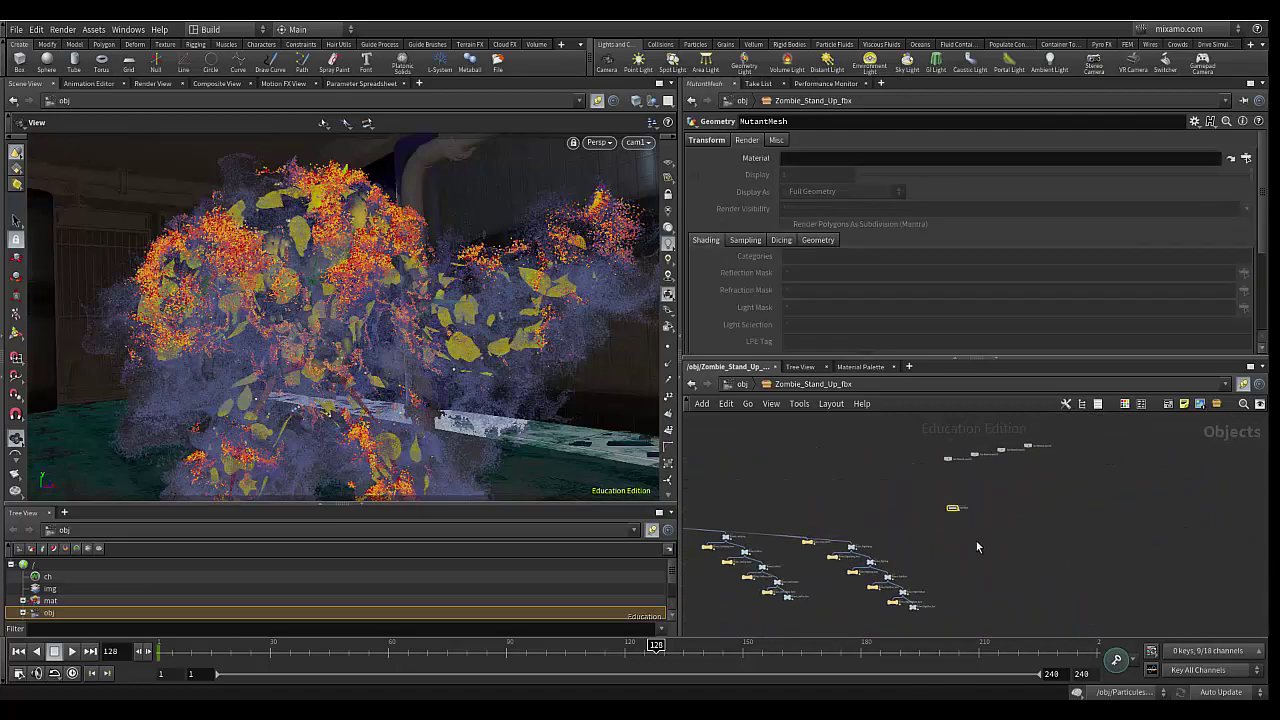
{"action": "key", "text": "f"}
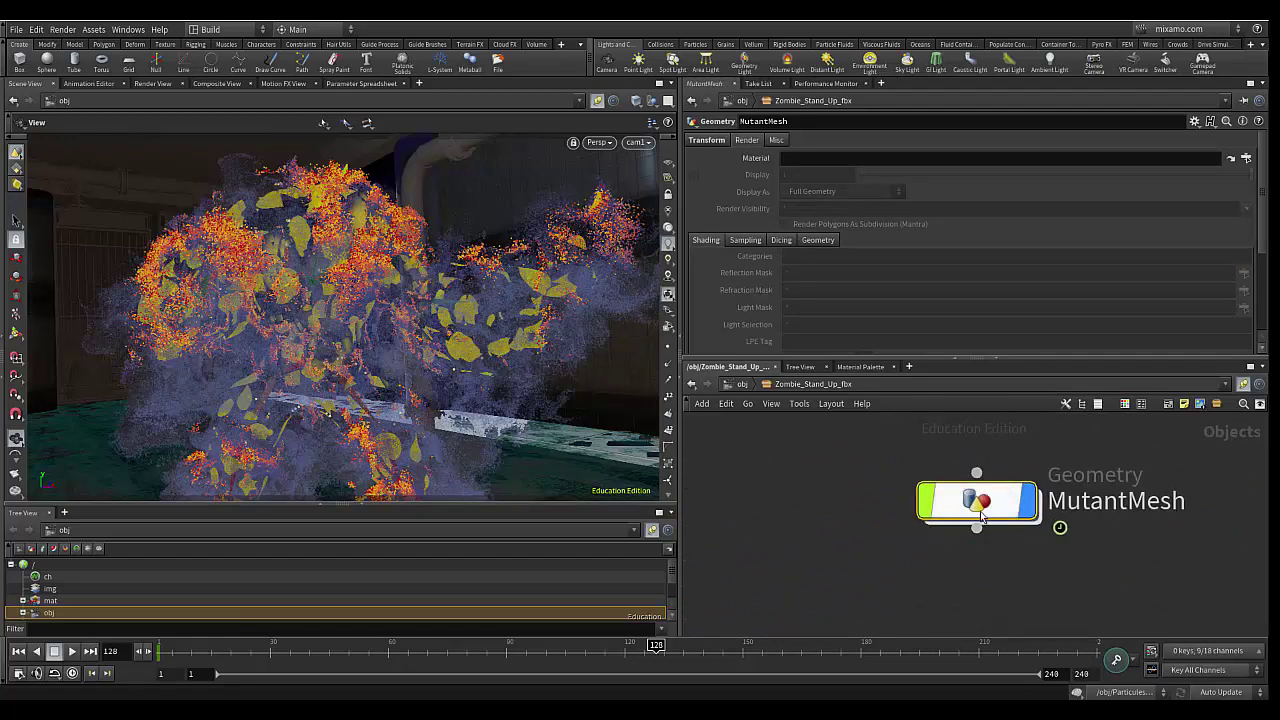
{"action": "mouse_move", "coordinate": [977, 500]}
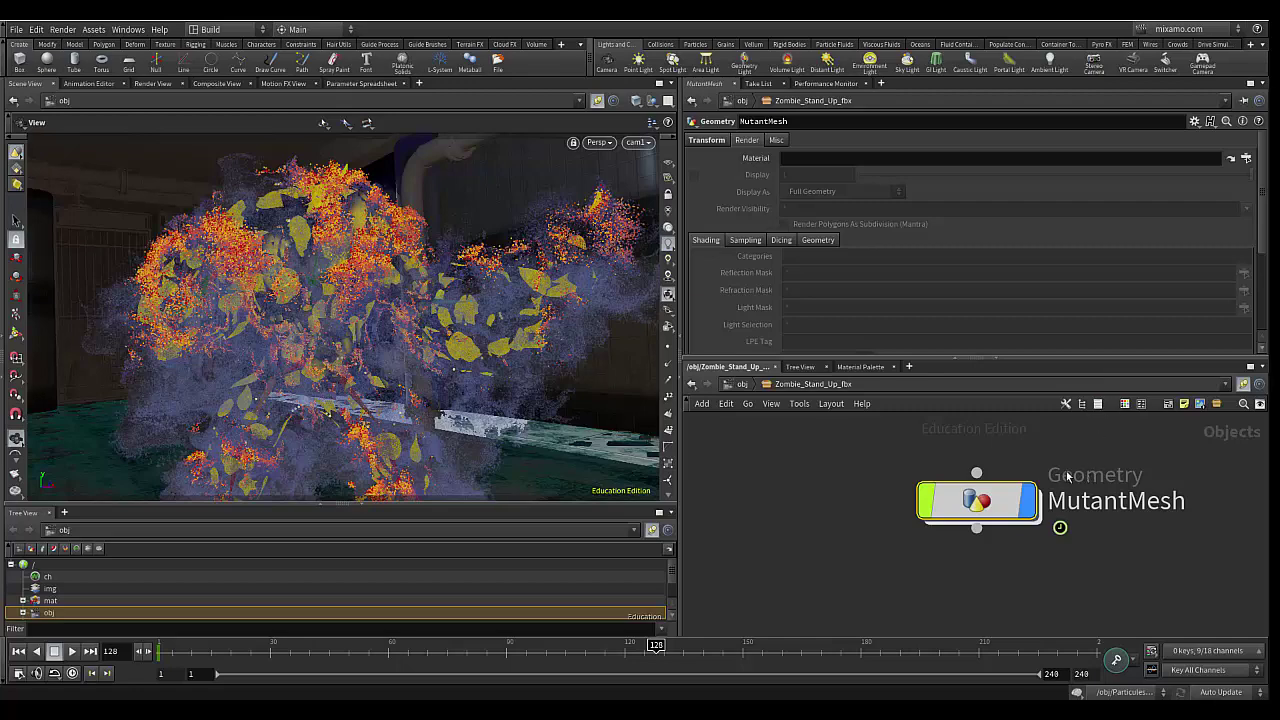
- Enter MutantMesh and review its import, capture and deform node chain
{"action": "double_click", "coordinate": [977, 503]}
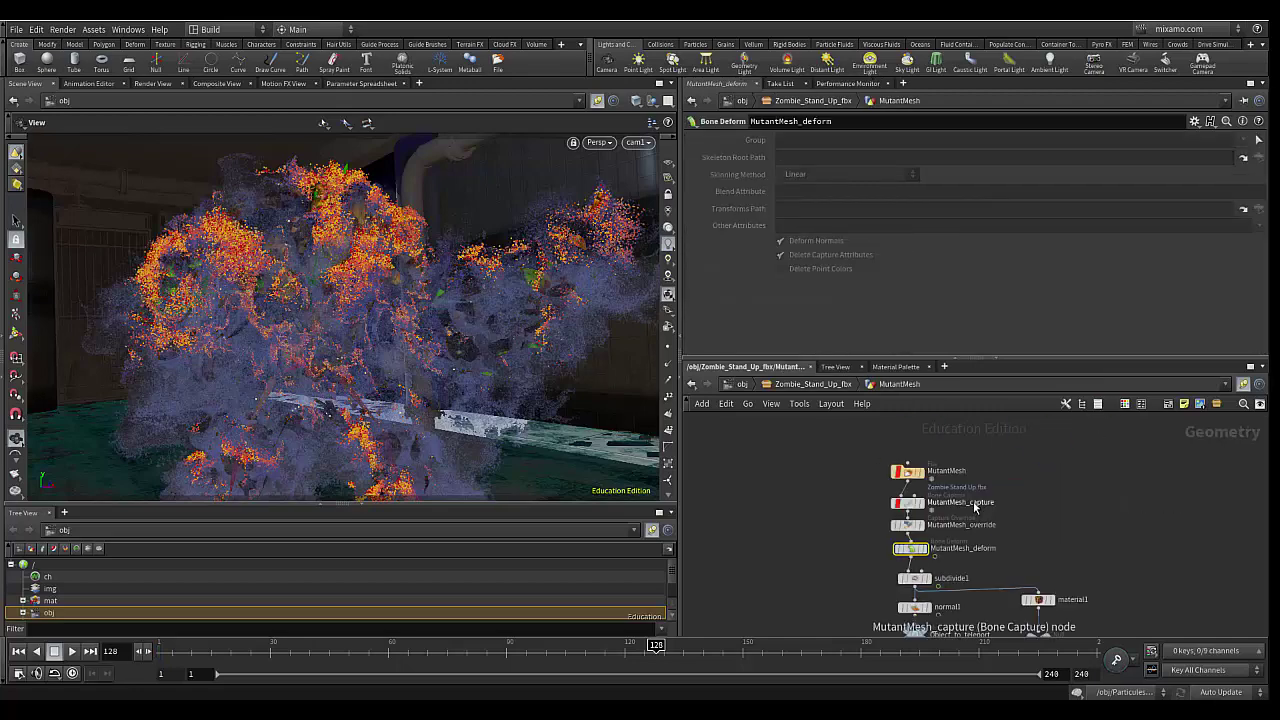
{"action": "left_click_drag", "start_coordinate": [843, 439], "coordinate": [1027, 578]}
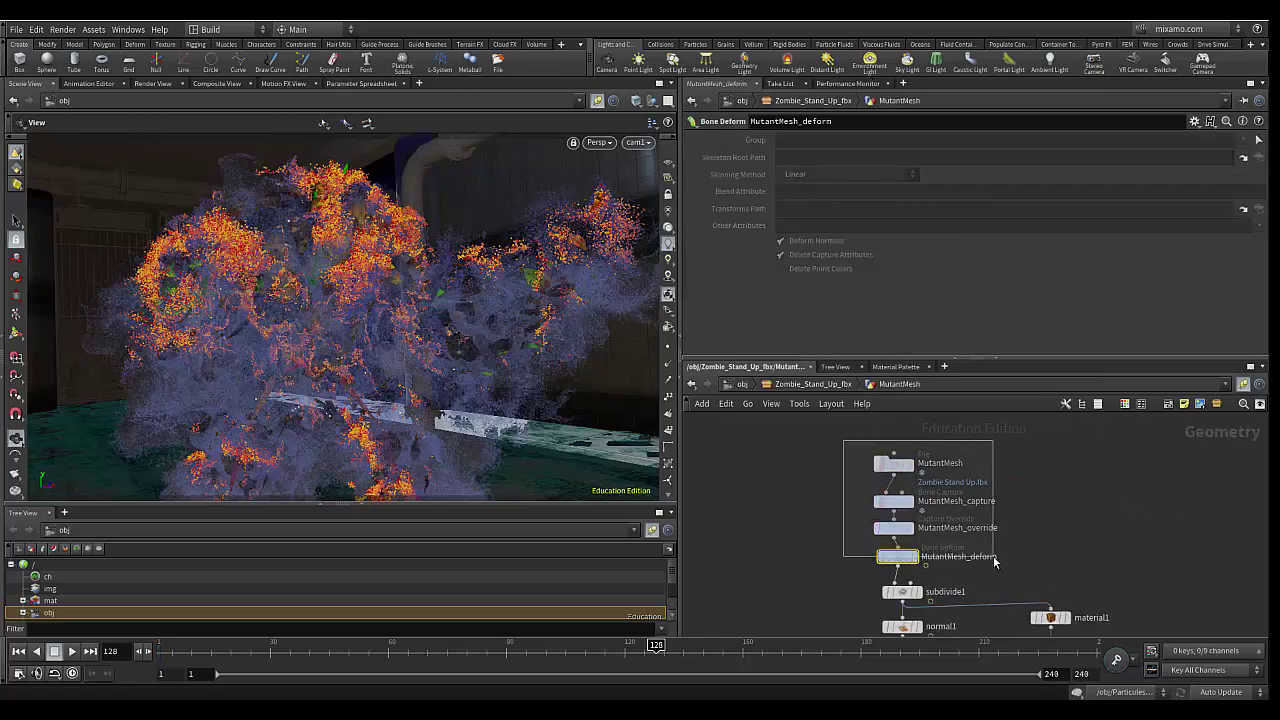
{"action": "scroll", "coordinate": [1012, 566], "scroll_direction": "up", "scroll_amount": 2}
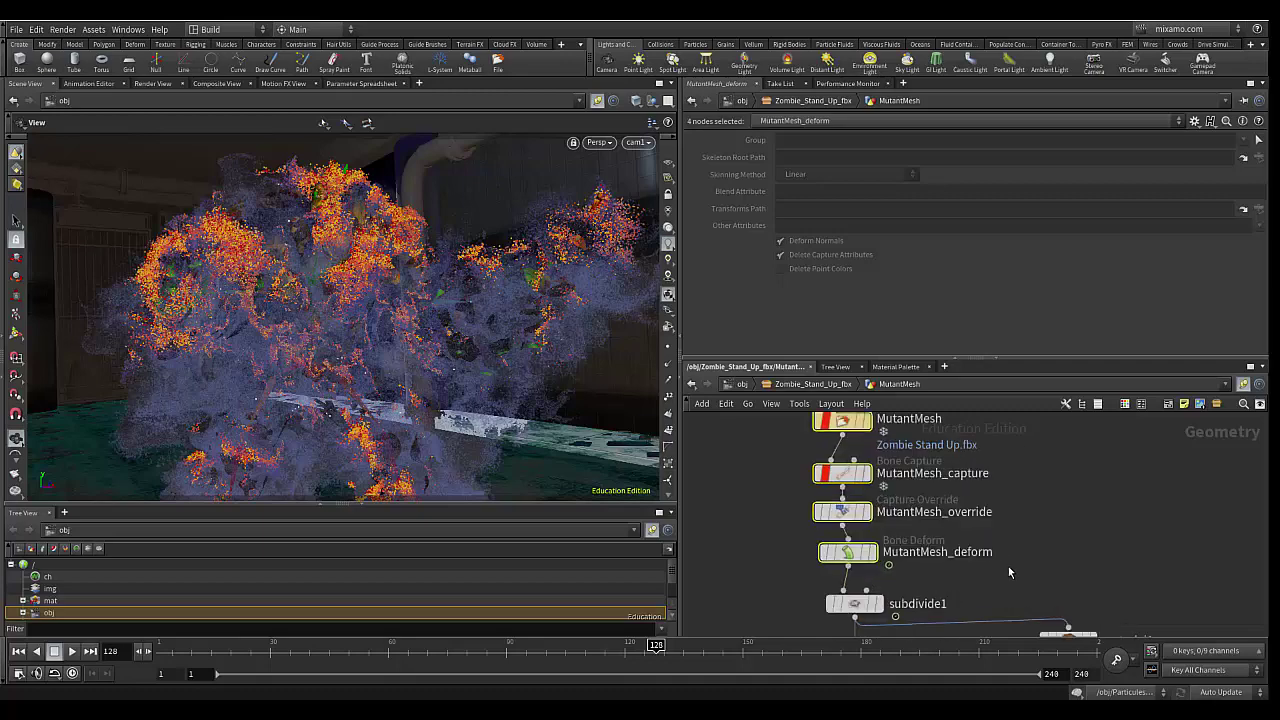
{"action": "middle_click_drag", "start_coordinate": [1006, 567], "coordinate": [1045, 592]}
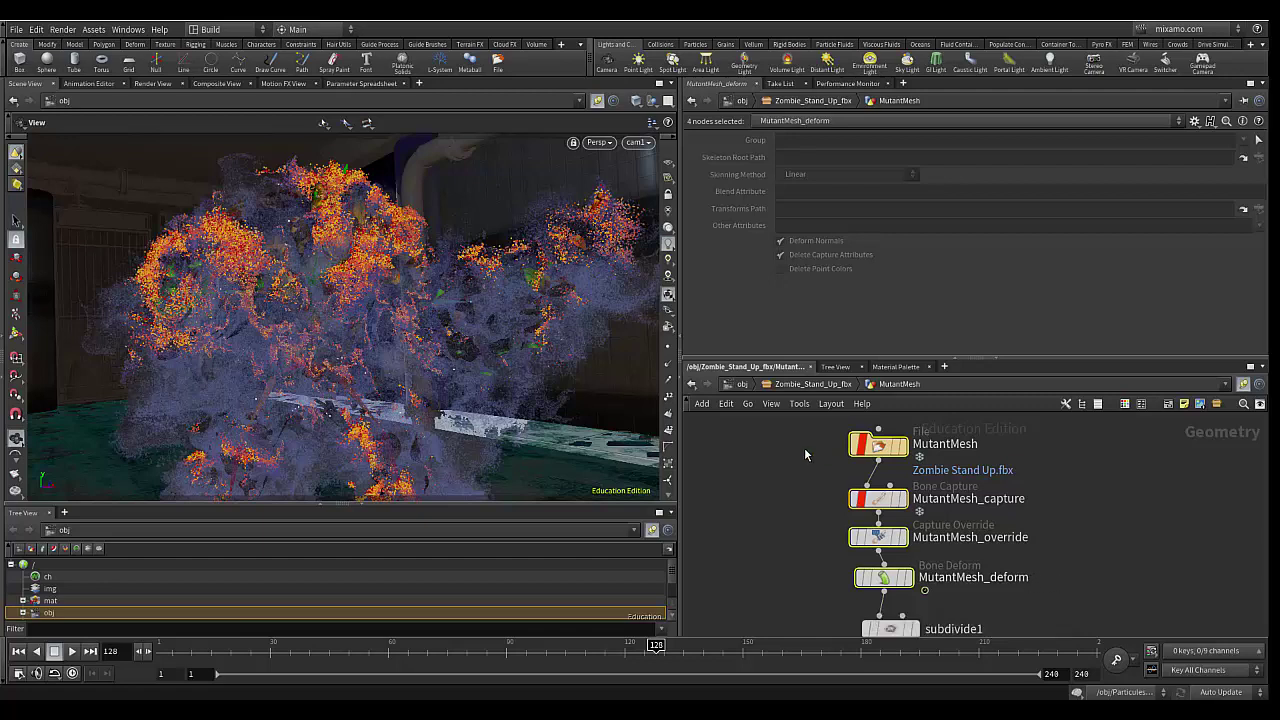
{"action": "left_click_drag", "start_coordinate": [790, 428], "coordinate": [1040, 604]}
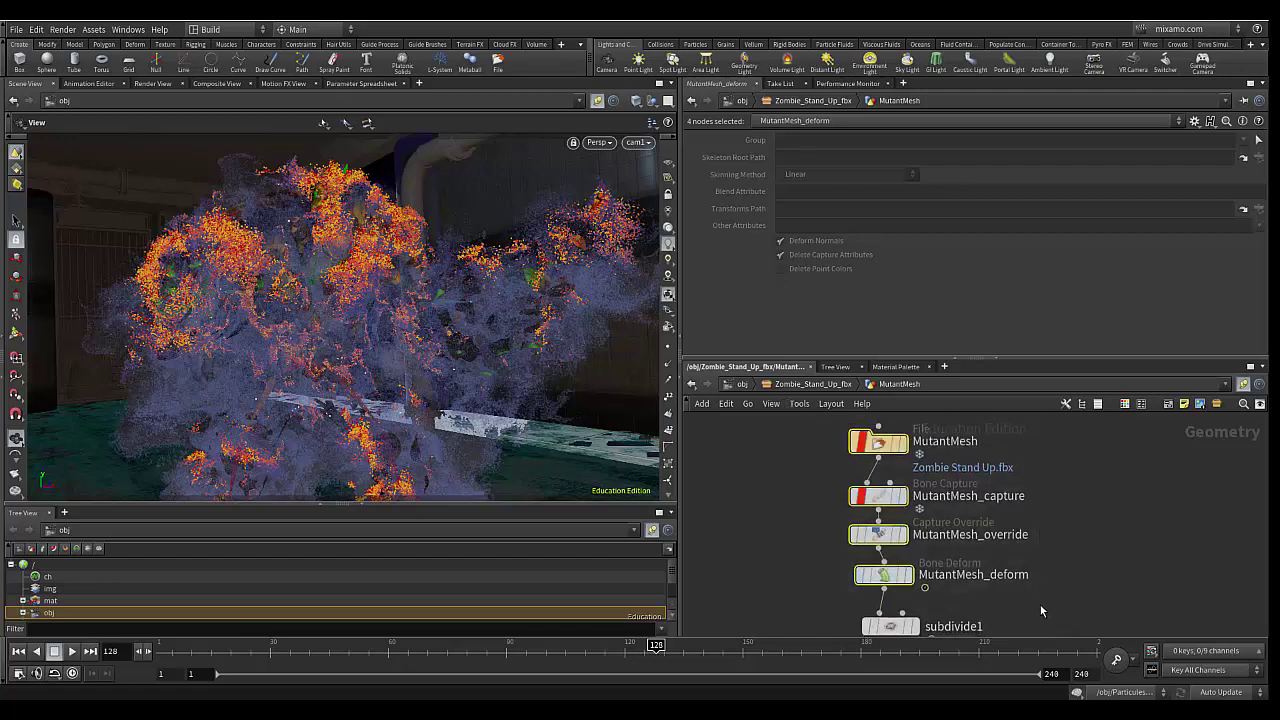
- Pan past normal1, material1 and Mesh_rendu, then display Anim_pointvop's result
{"action": "middle_click_drag", "start_coordinate": [1032, 608], "coordinate": [1042, 548]}
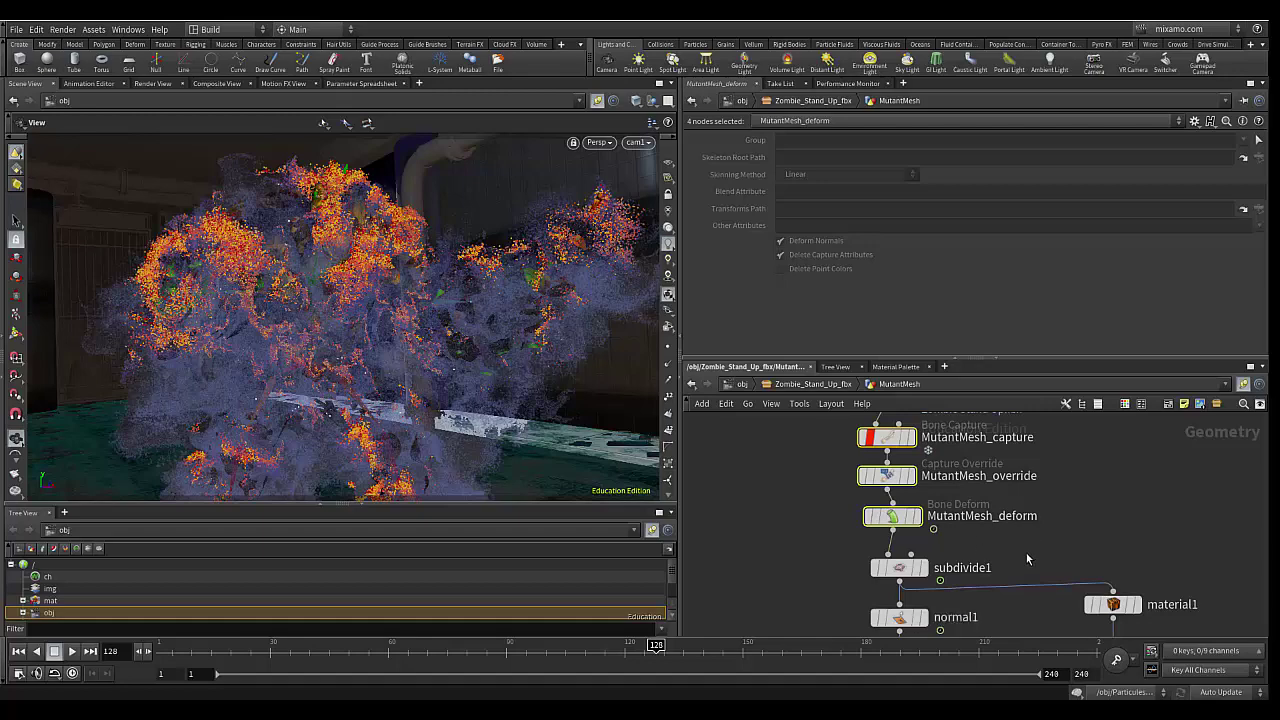
{"action": "middle_click_drag", "start_coordinate": [1026, 553], "coordinate": [985, 505]}
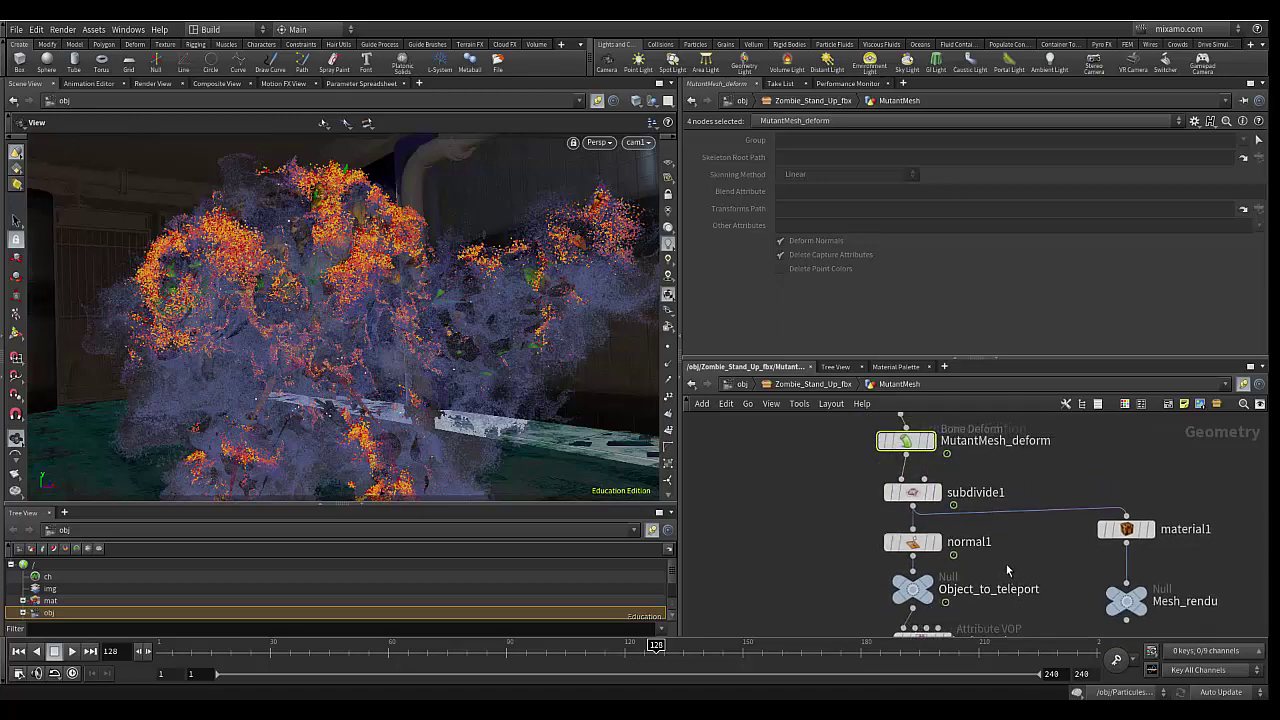
{"action": "scroll", "coordinate": [1008, 558], "scroll_direction": "down", "scroll_amount": 2}
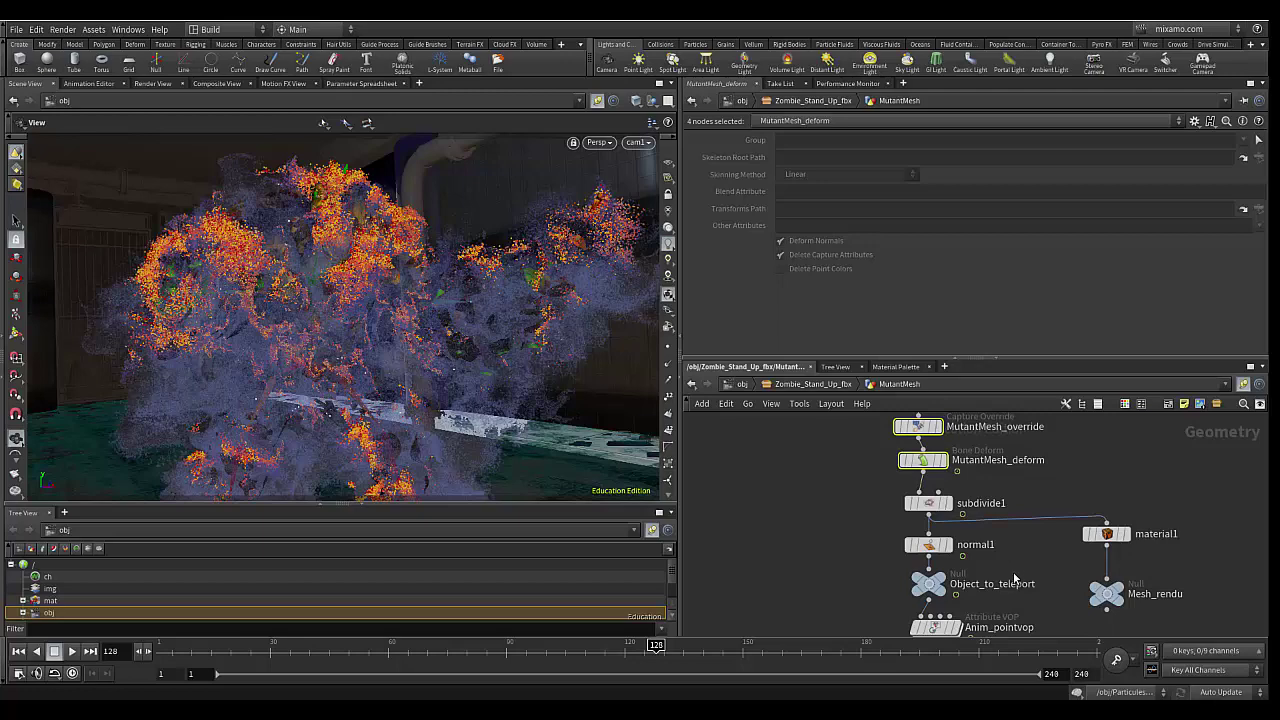
{"action": "middle_click_drag", "start_coordinate": [1014, 578], "coordinate": [957, 502]}
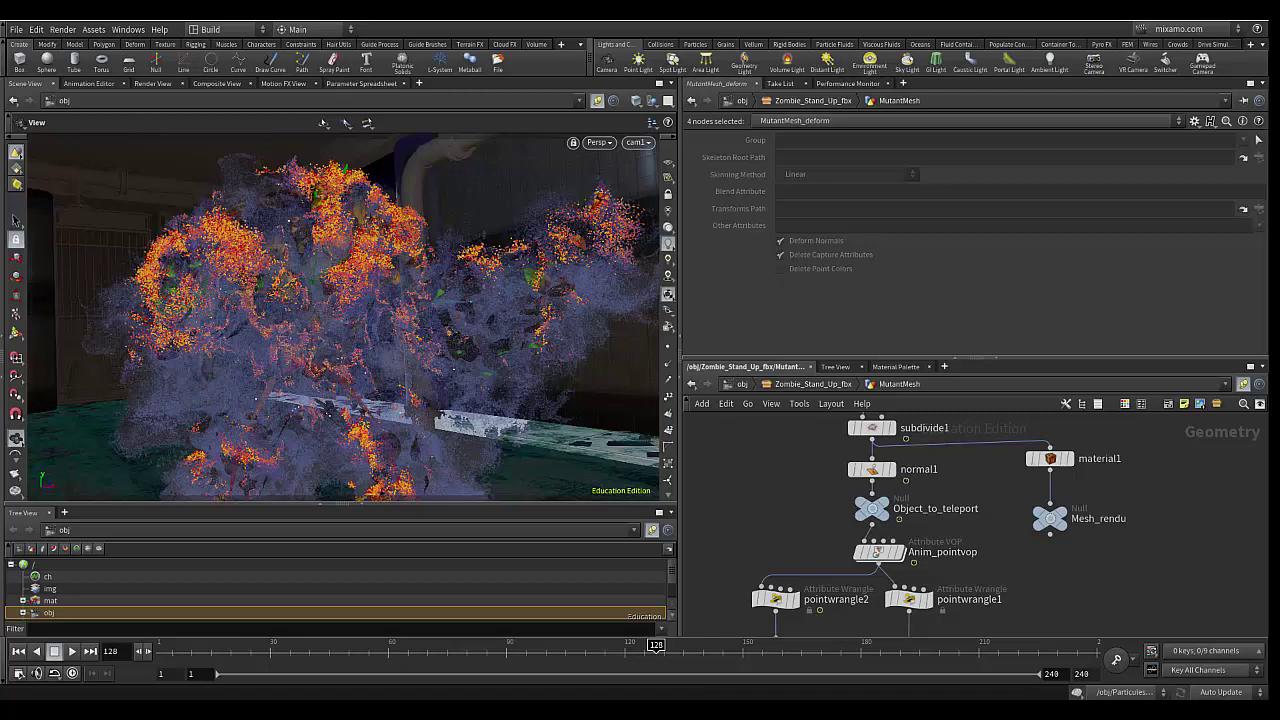
{"action": "left_click", "coordinate": [878, 484]}
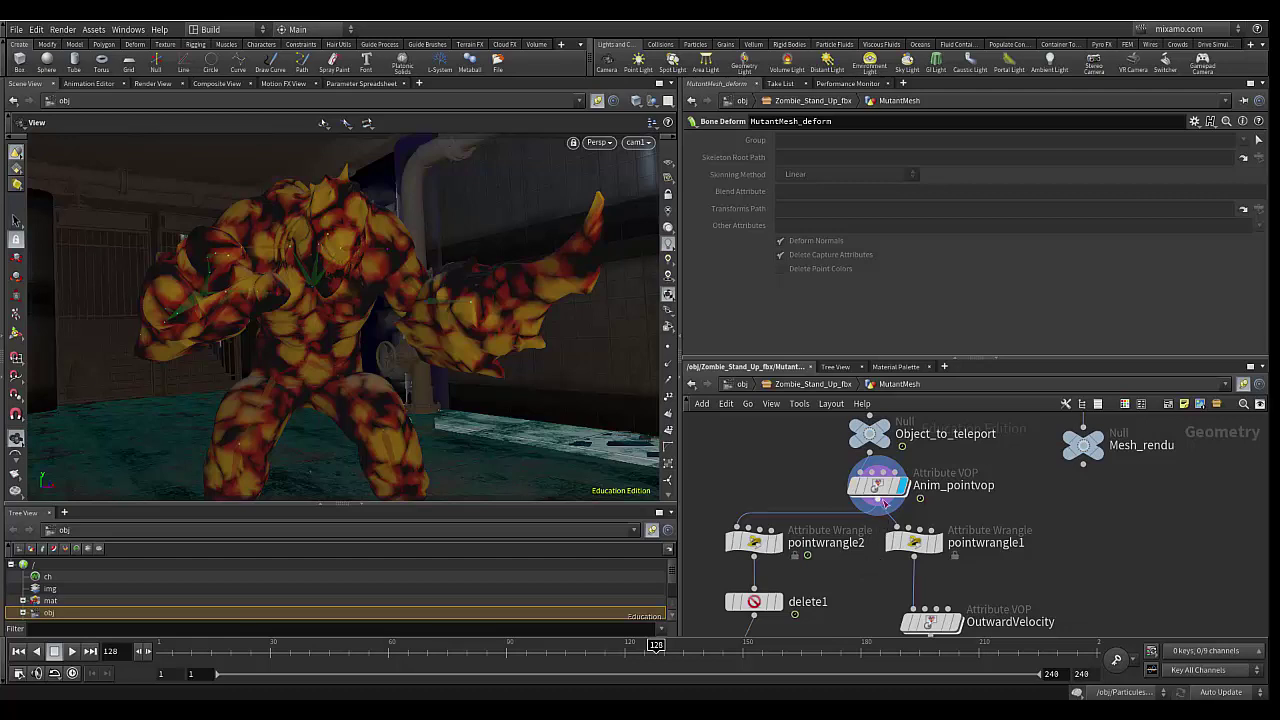
{"action": "mouse_move", "coordinate": [878, 551]}
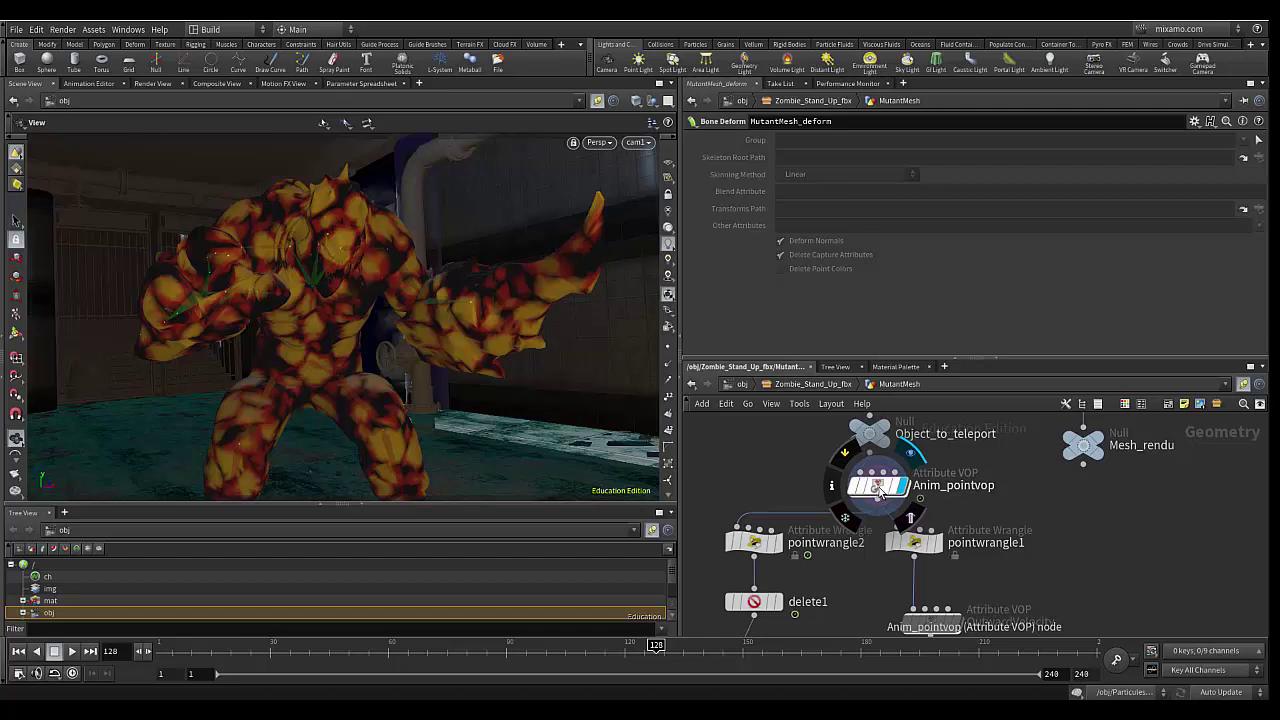
- Inspect Anim_pointvop's VEX network, then return to MutantMesh through the path bar
{"action": "double_click", "coordinate": [880, 488]}
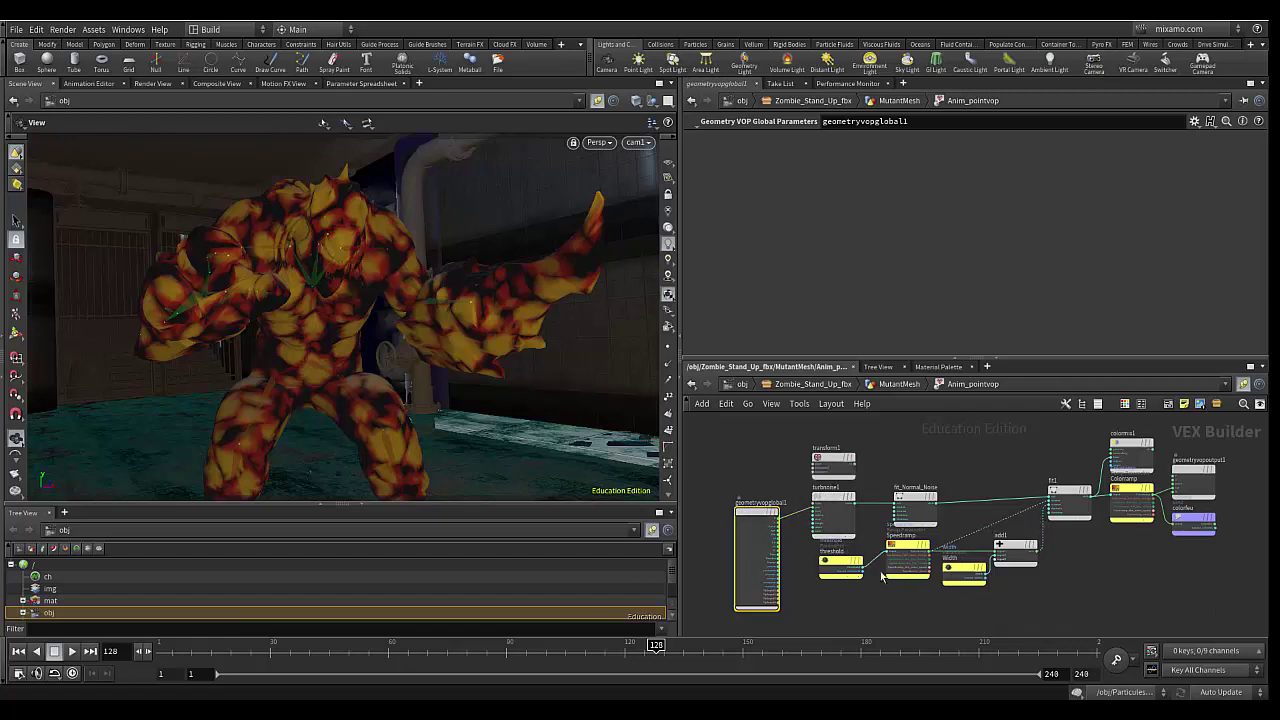
{"action": "scroll", "coordinate": [1124, 554], "scroll_direction": "down", "scroll_amount": 3}
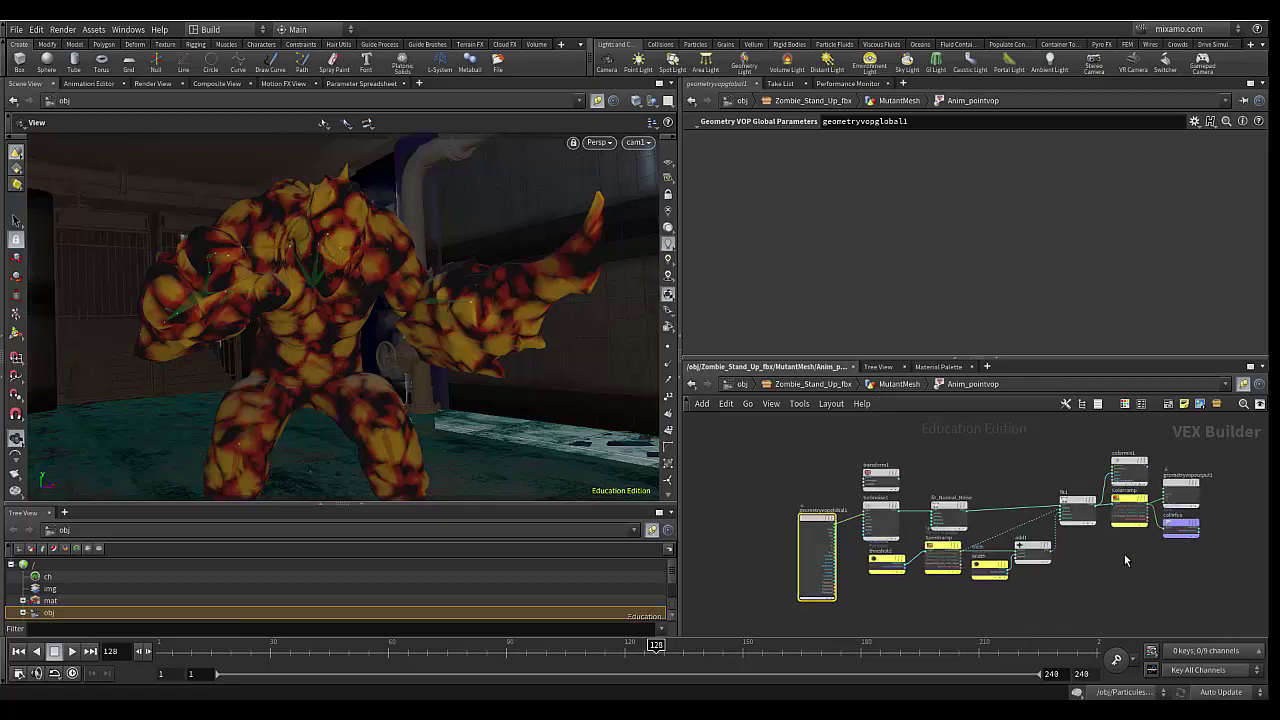
{"action": "mouse_move", "coordinate": [1124, 554]}
{"action": "middle_mouse_down"}
{"action": "mouse_move", "coordinate": [1028, 553]}
{"action": "mouse_move", "coordinate": [1037, 609]}
{"action": "middle_mouse_up"}
{"action": "scroll", "coordinate": [1028, 553], "scroll_direction": "down", "scroll_amount": 2}
{"action": "scroll", "coordinate": [1028, 553], "scroll_direction": "up", "scroll_amount": 3}
{"action": "scroll", "coordinate": [1000, 537], "scroll_direction": "up", "scroll_amount": 2}
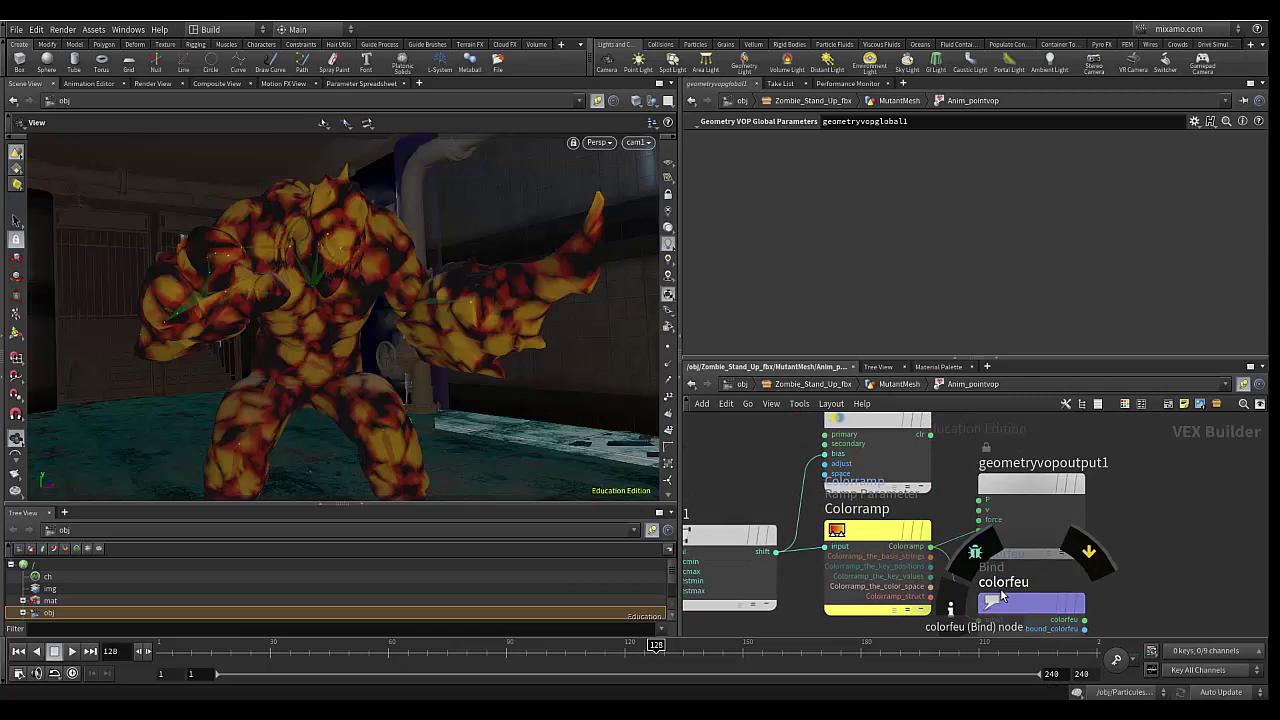
{"action": "mouse_move", "coordinate": [1031, 485]}
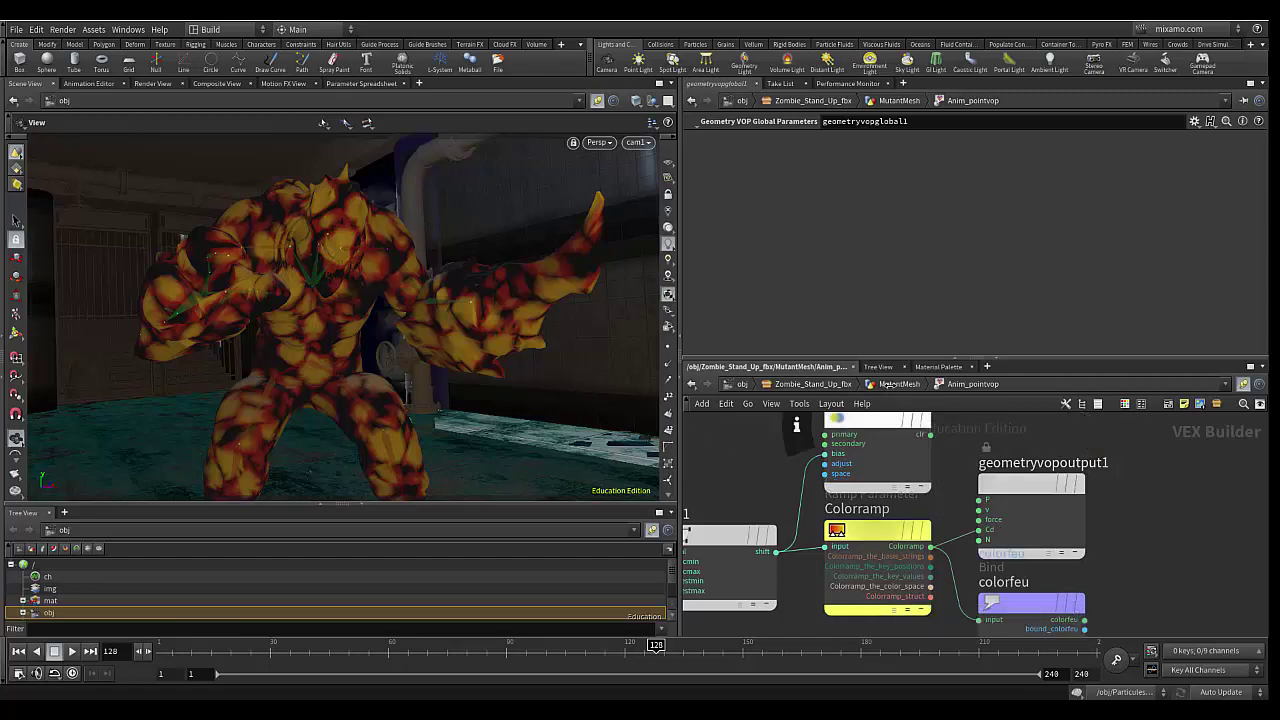
{"action": "left_click", "coordinate": [892, 386]}
{"action": "left_click", "coordinate": [882, 386]}
- Back in MutantMesh, display pointwrangle1's result and select the OutwardVelocity node
{"action": "left_click", "coordinate": [890, 385]}
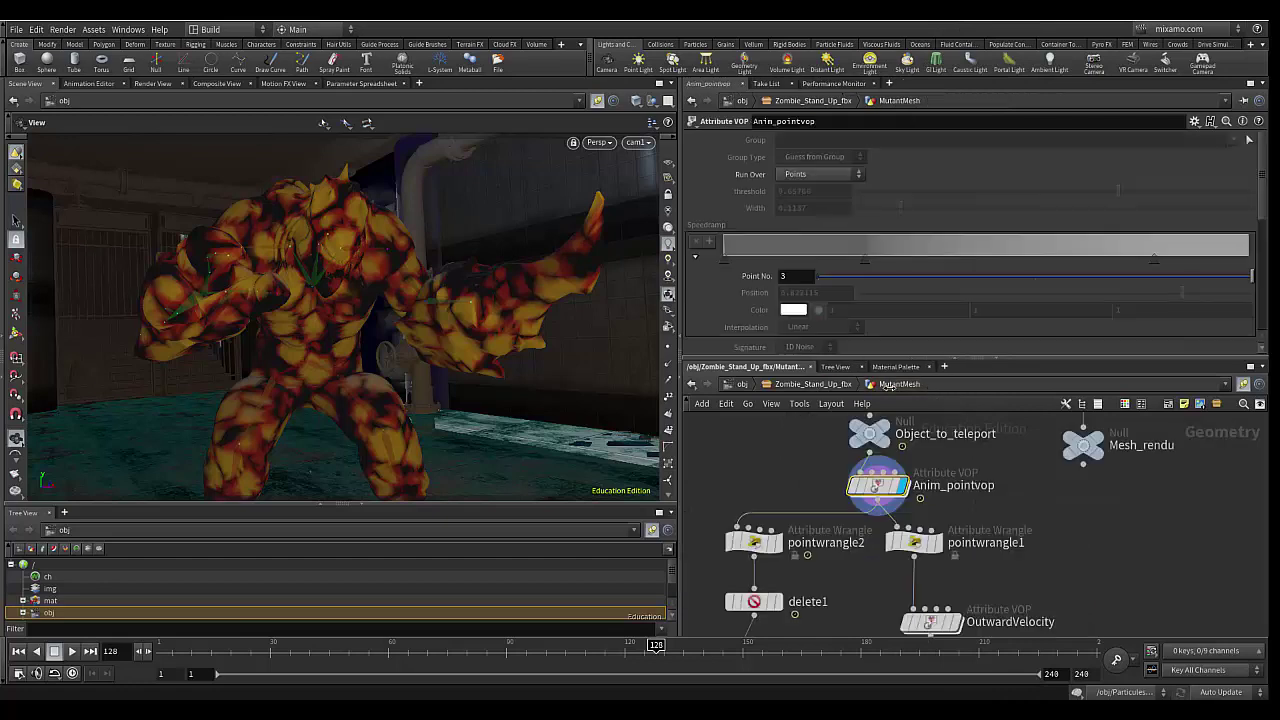
{"action": "middle_click_drag", "start_coordinate": [1006, 515], "coordinate": [1051, 488]}
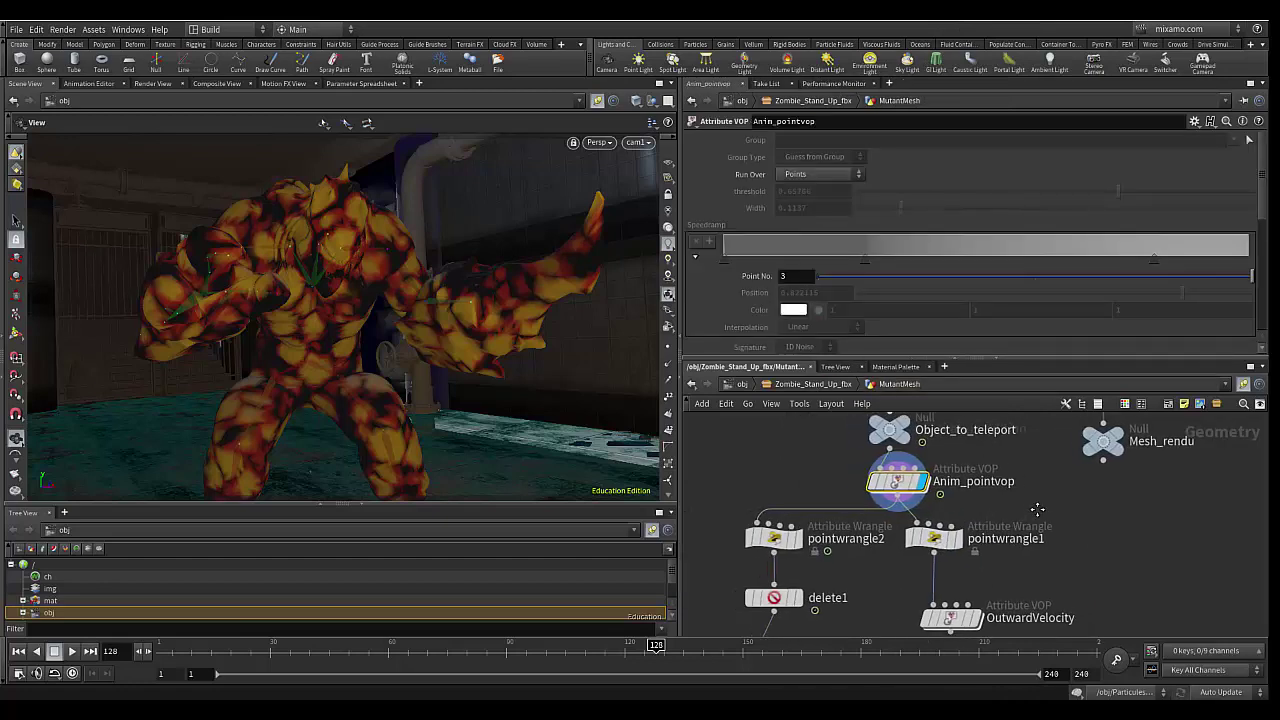
{"action": "mouse_move", "coordinate": [966, 511]}
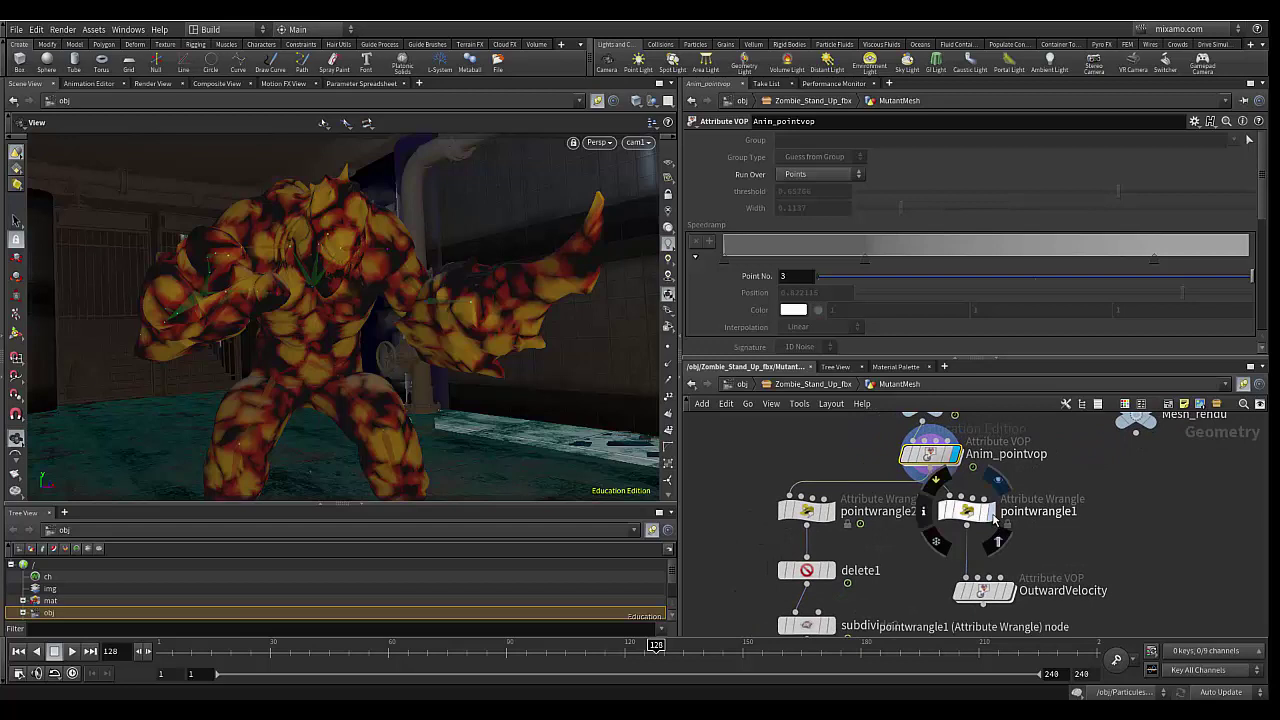
{"action": "left_click", "coordinate": [999, 476]}
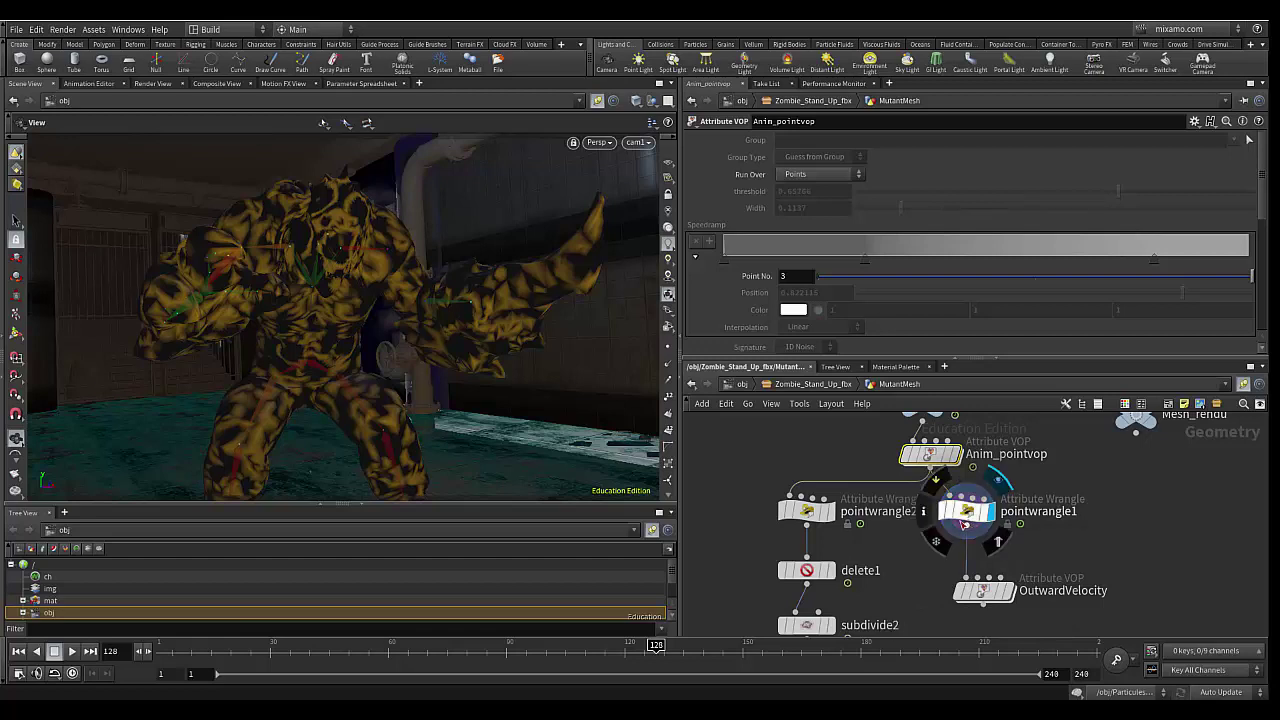
{"action": "mouse_move", "coordinate": [983, 590]}
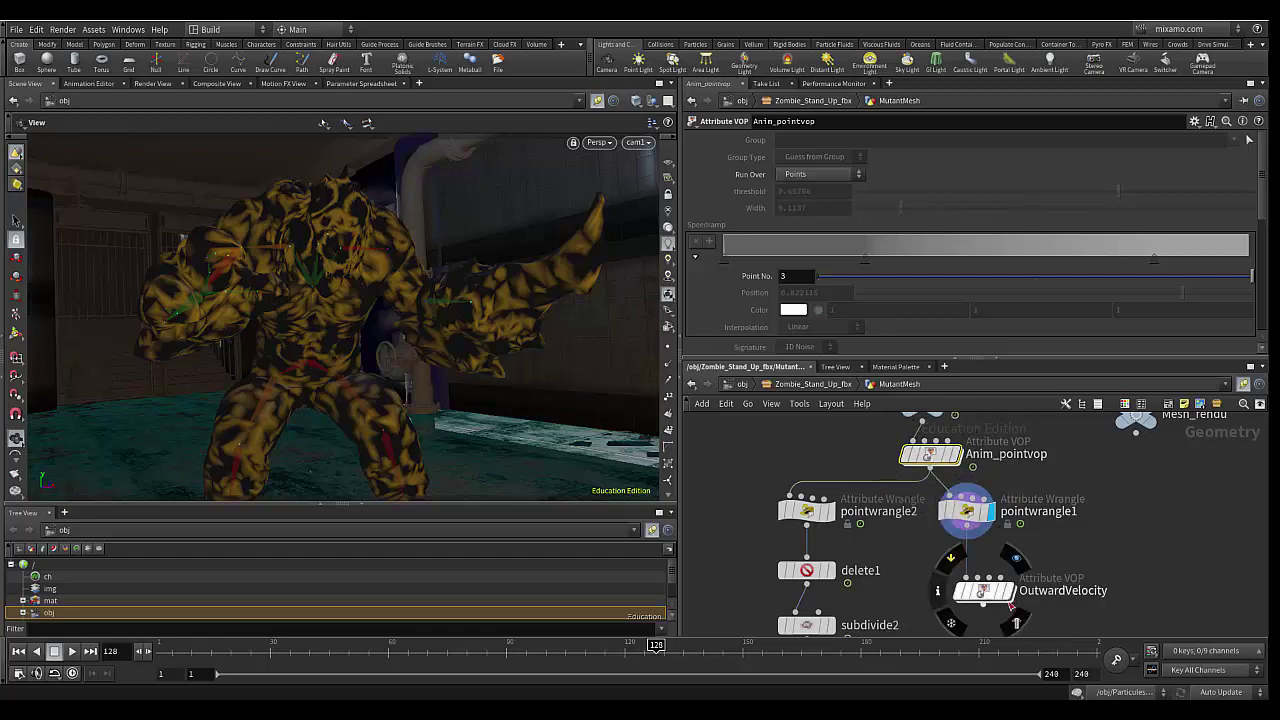
{"action": "middle_click_drag", "start_coordinate": [1060, 611], "coordinate": [1054, 533]}
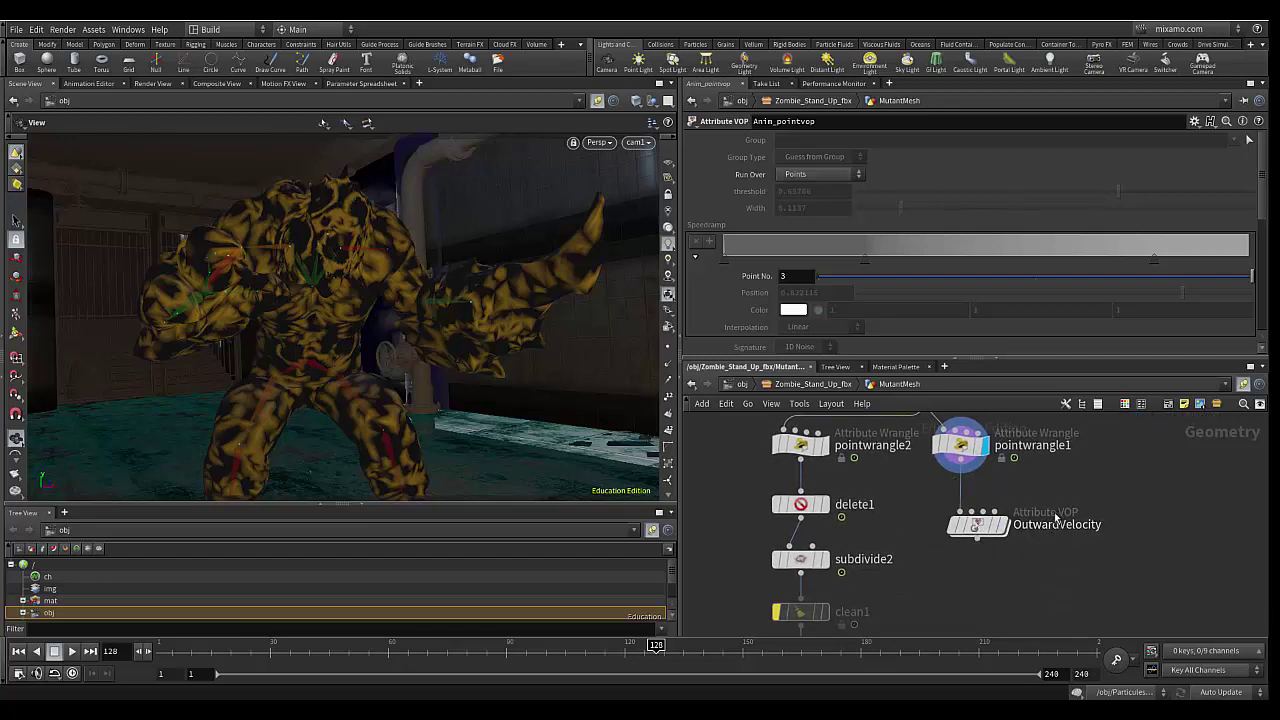
{"action": "left_click", "coordinate": [977, 530]}
- Inspect OutwardVelocity's VEX network, then return to MutantMesh through the path bar
{"action": "double_click", "coordinate": [975, 527]}
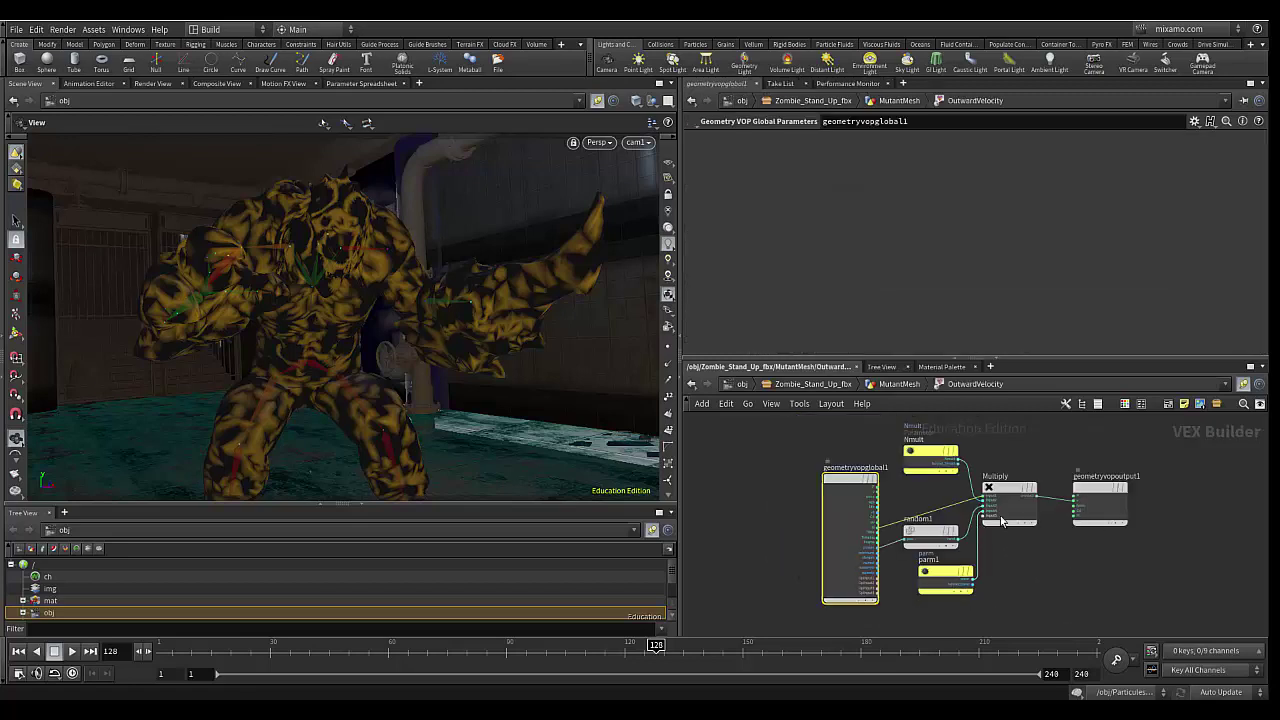
{"action": "scroll", "coordinate": [1078, 531], "scroll_direction": "up", "scroll_amount": 4}
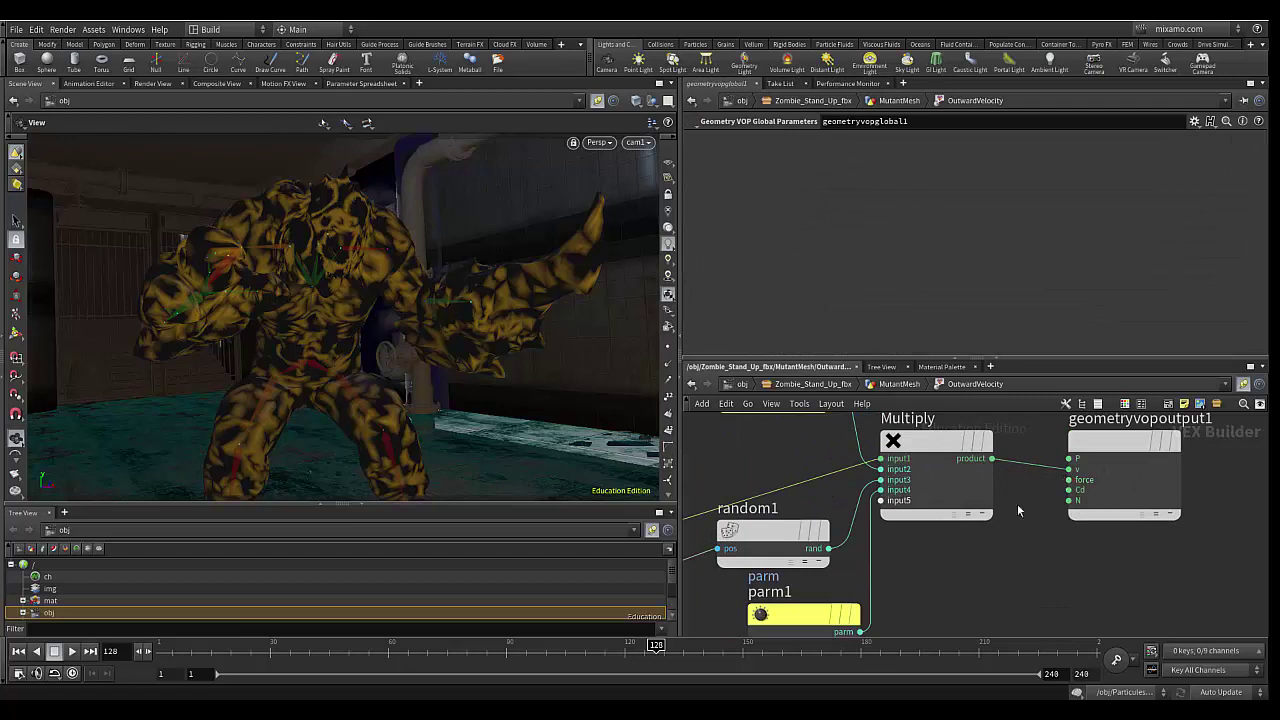
{"action": "scroll", "coordinate": [980, 526], "scroll_direction": "down", "scroll_amount": 2}
{"action": "scroll", "coordinate": [980, 526], "scroll_direction": "down", "scroll_amount": 1}
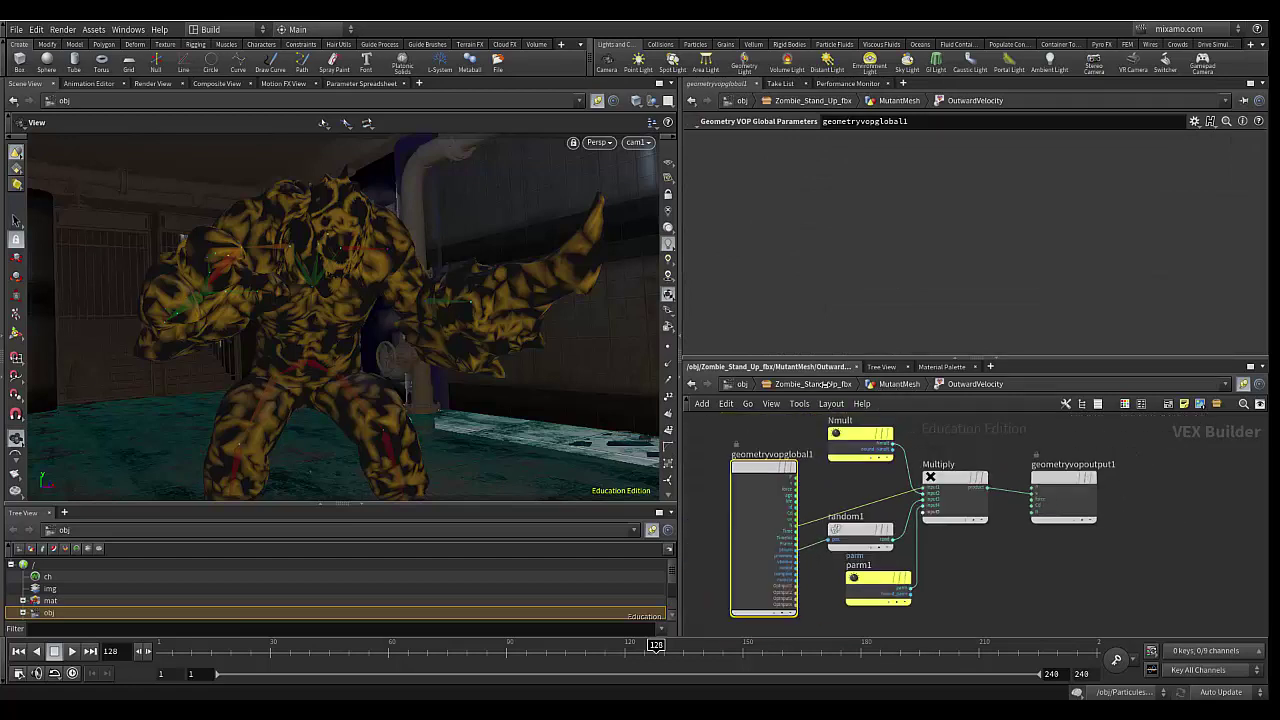
{"action": "left_click", "coordinate": [822, 384]}
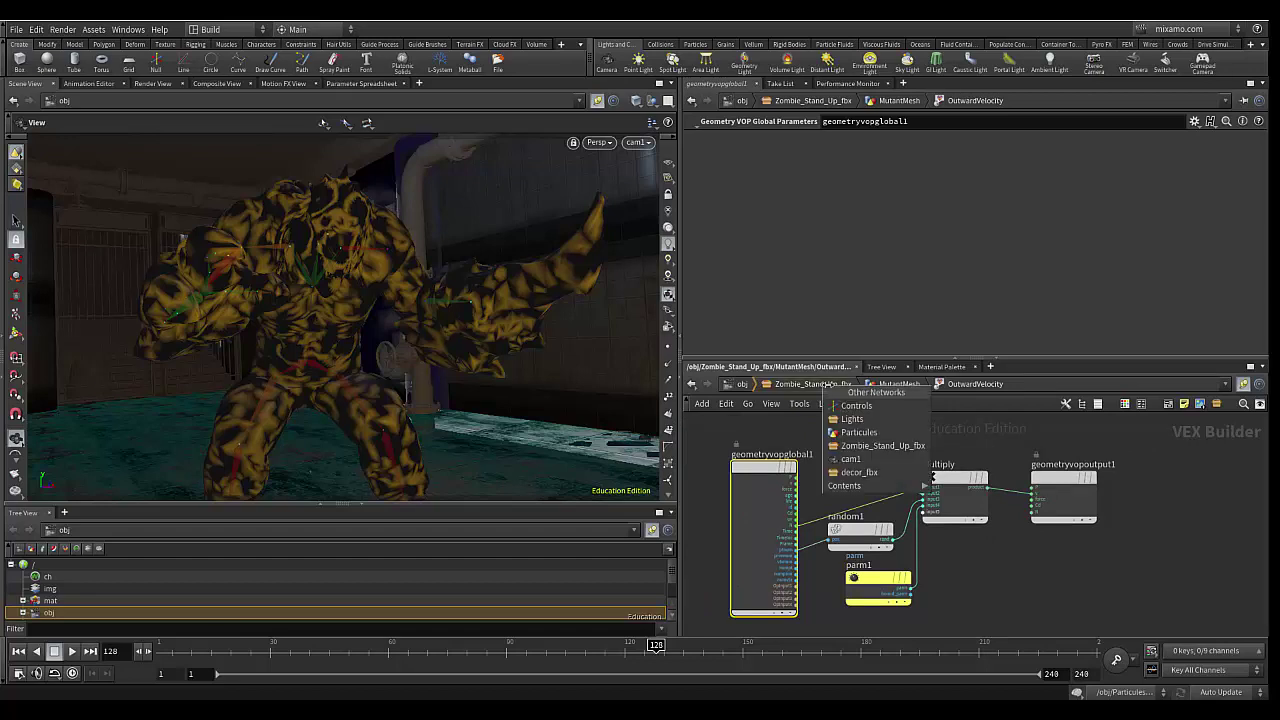
{"action": "left_click", "coordinate": [900, 385]}
{"action": "left_click", "coordinate": [900, 385]}
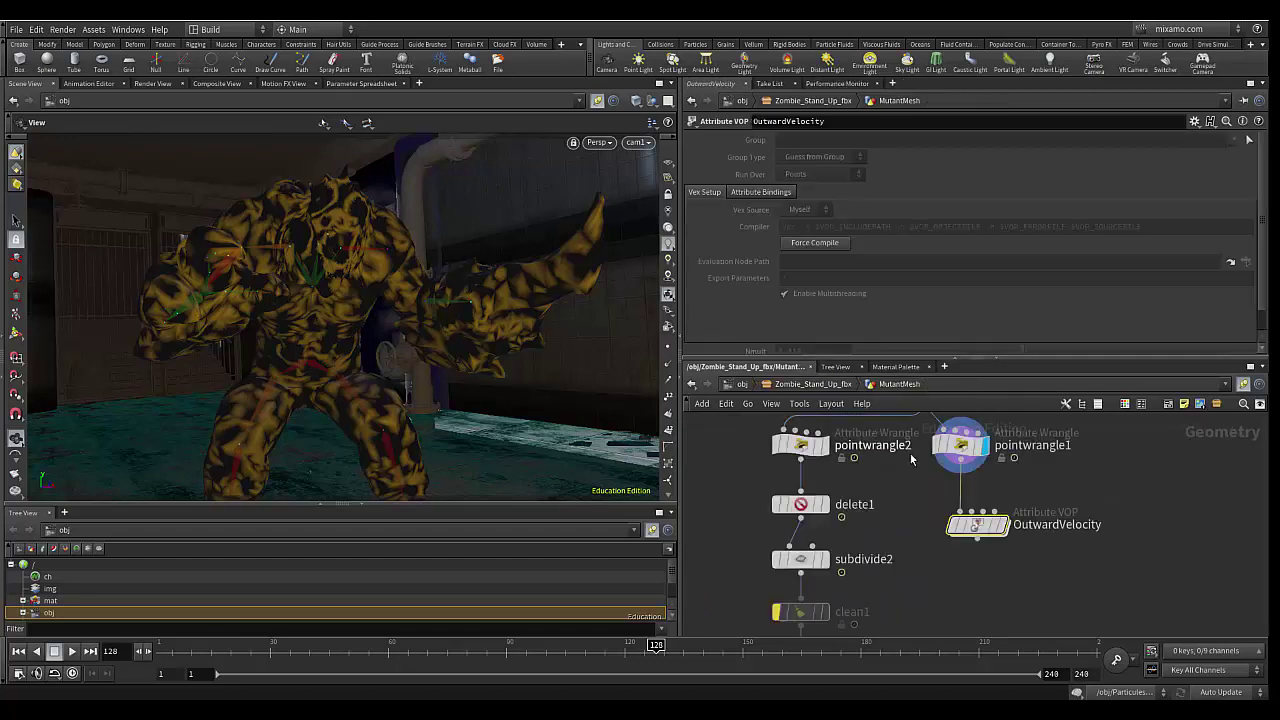
- Start a wire from OutwardVelocity's output and search the Tab menu for 'nul'
{"action": "middle_click_drag", "start_coordinate": [978, 562], "coordinate": [1006, 624]}
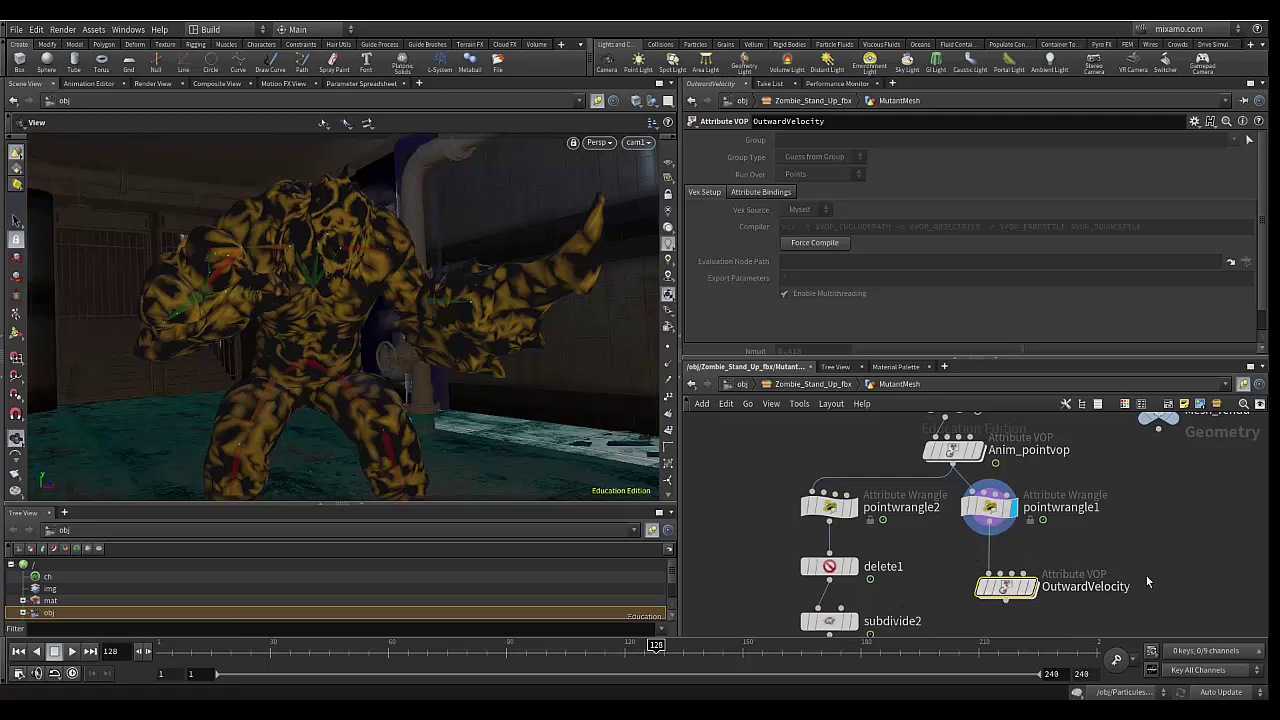
{"action": "mouse_move", "coordinate": [1146, 575]}
{"action": "middle_mouse_down"}
{"action": "mouse_move", "coordinate": [1171, 554]}
{"action": "mouse_move", "coordinate": [1134, 566]}
{"action": "middle_mouse_up"}
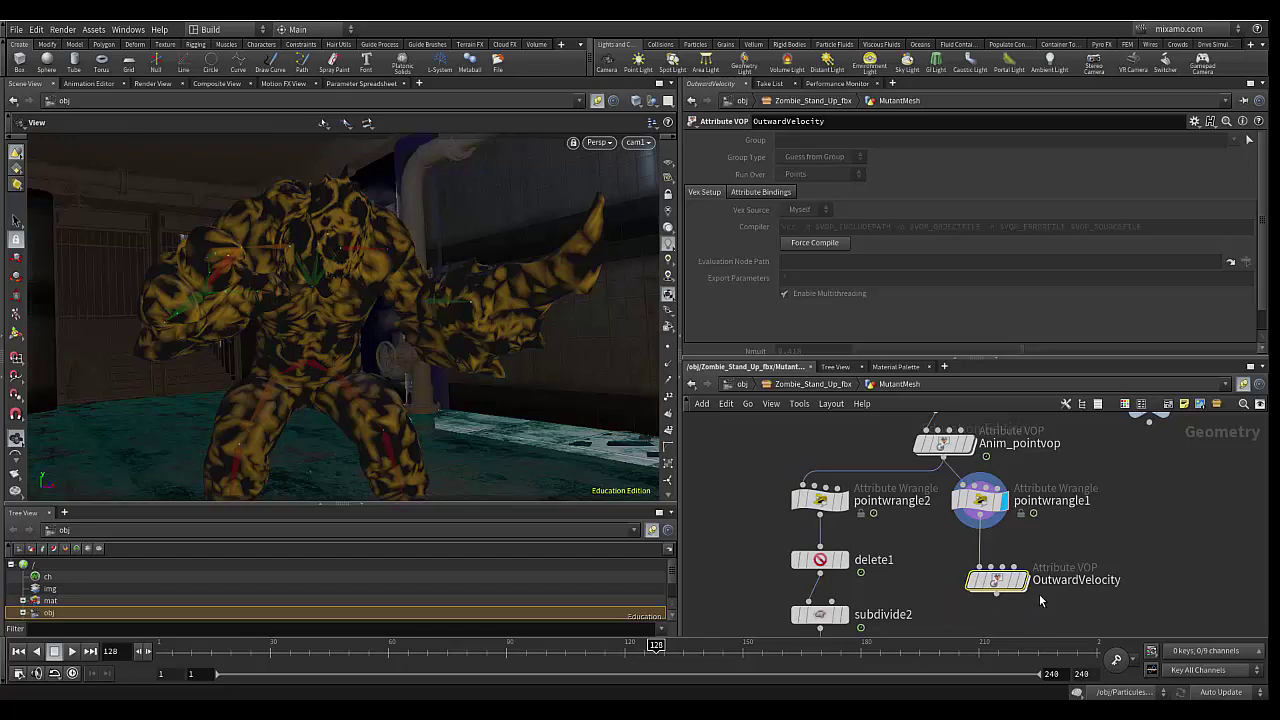
{"action": "mouse_move", "coordinate": [1018, 603]}
{"action": "middle_mouse_down"}
{"action": "mouse_move", "coordinate": [1006, 481]}
{"action": "mouse_move", "coordinate": [960, 632]}
{"action": "mouse_move", "coordinate": [986, 577]}
{"action": "middle_mouse_up"}
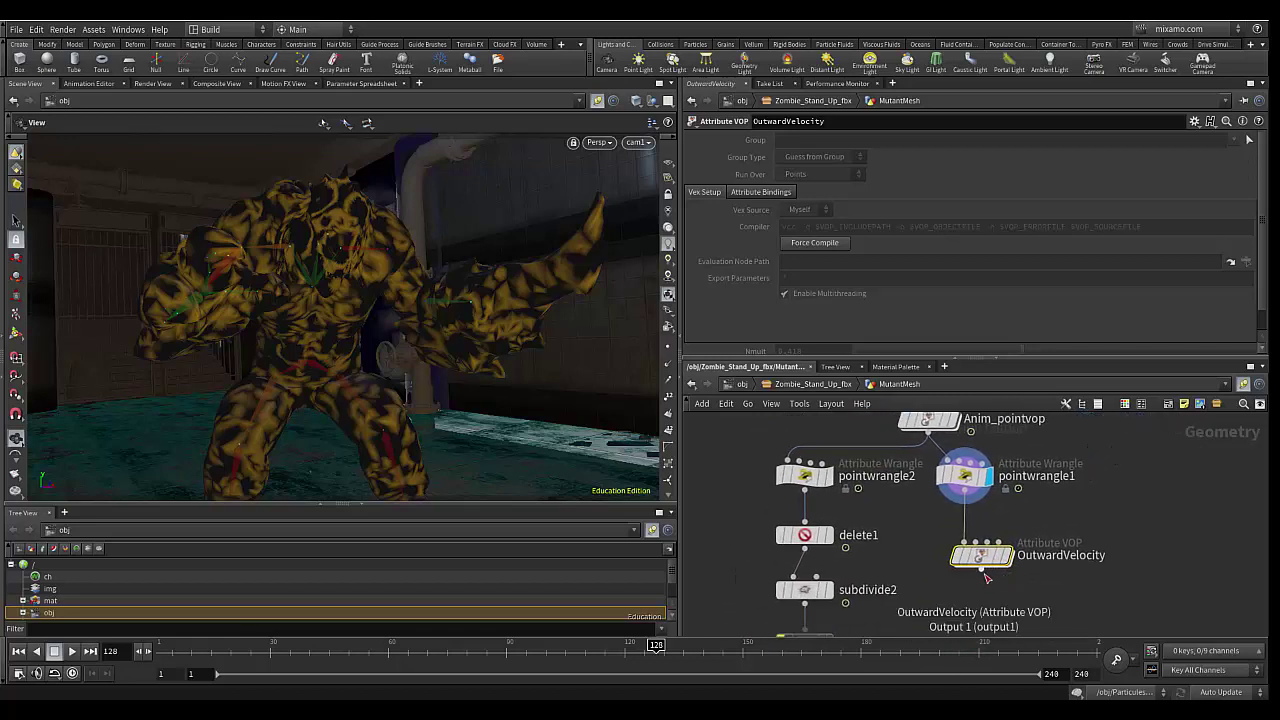
{"action": "left_click", "coordinate": [986, 577]}
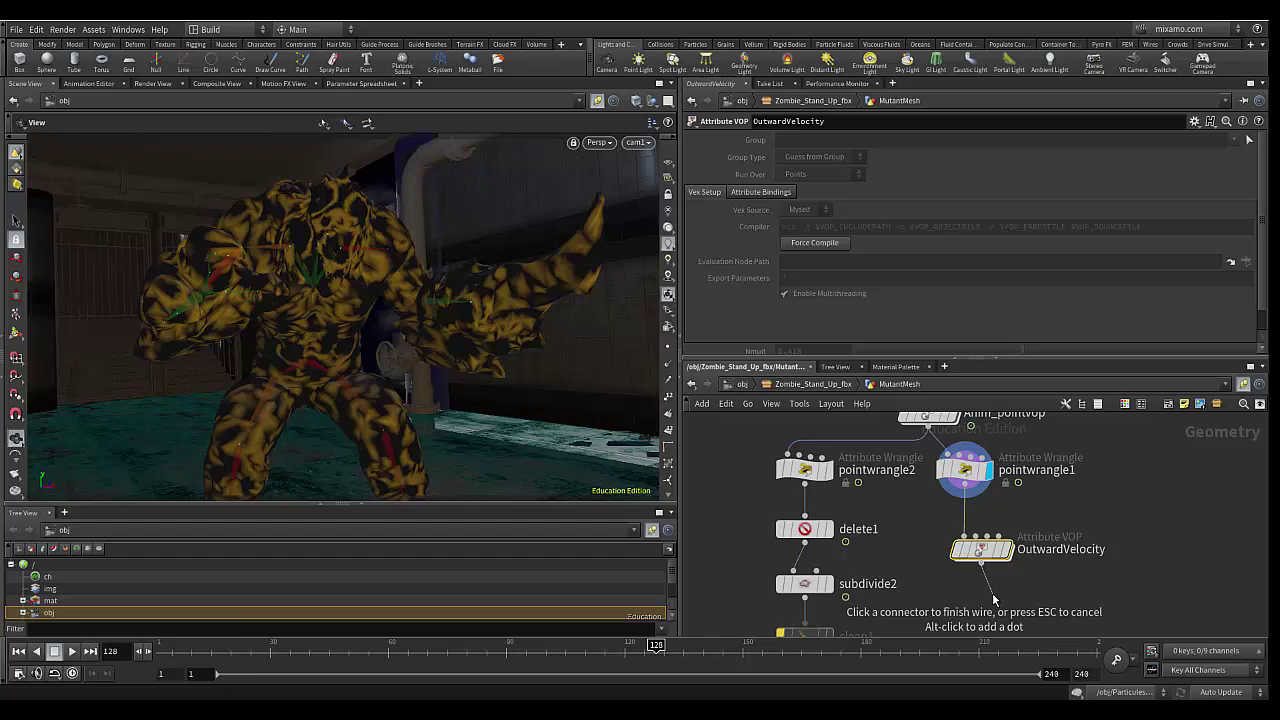
{"action": "key", "text": "Tab"}
{"action": "type", "text": "nu"}
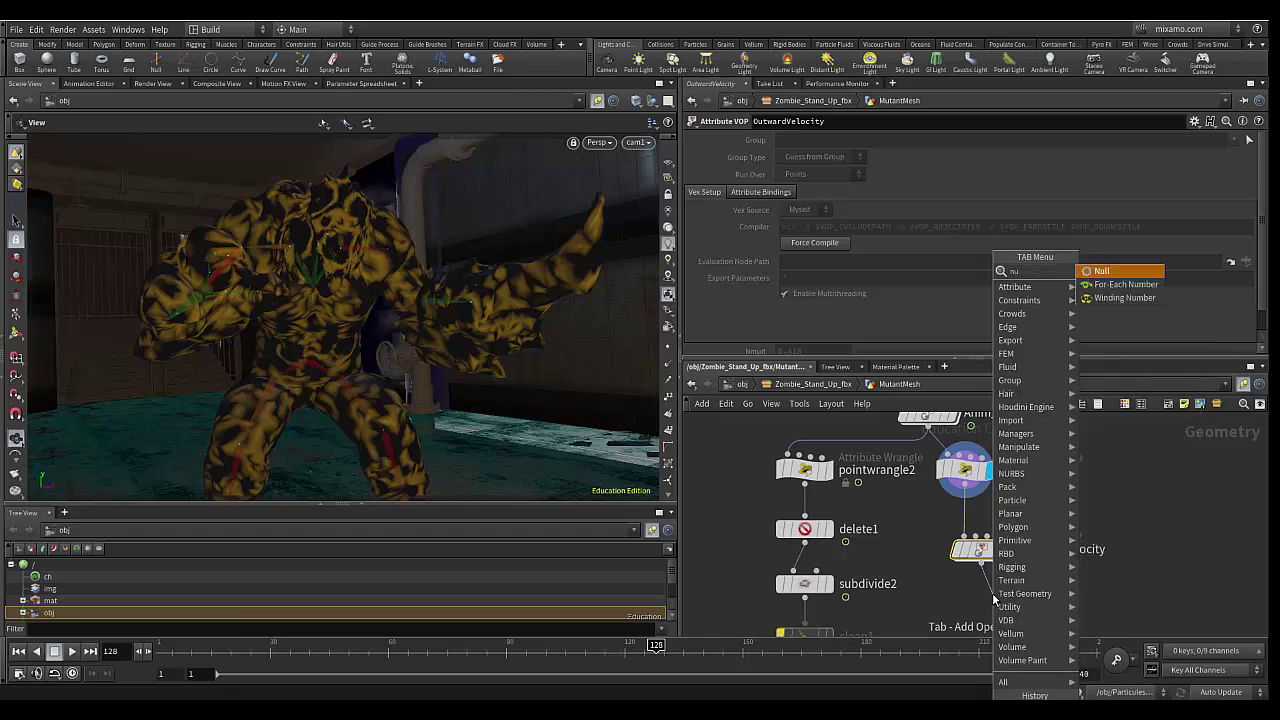
{"action": "type", "text": "ll"}
- Create the Null node under OutwardVelocity and rename it Mesh_emission
{"action": "key", "text": "Return"}
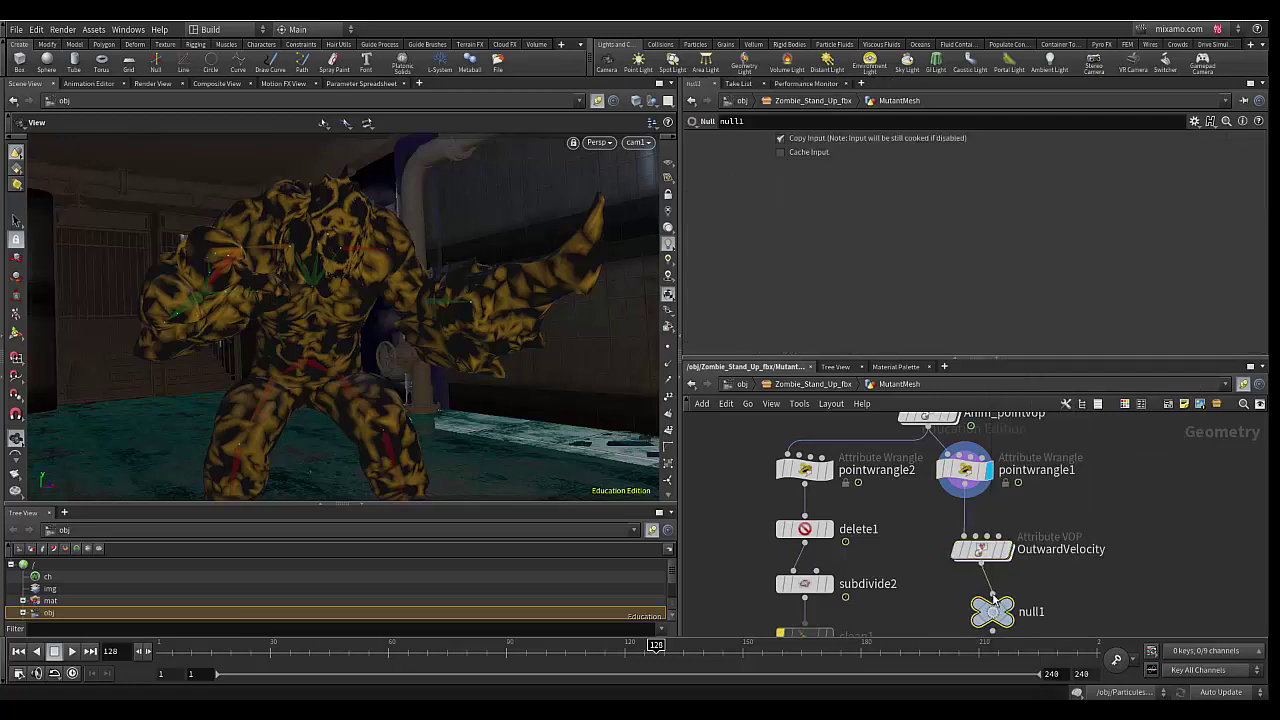
{"action": "left_click", "coordinate": [972, 593]}
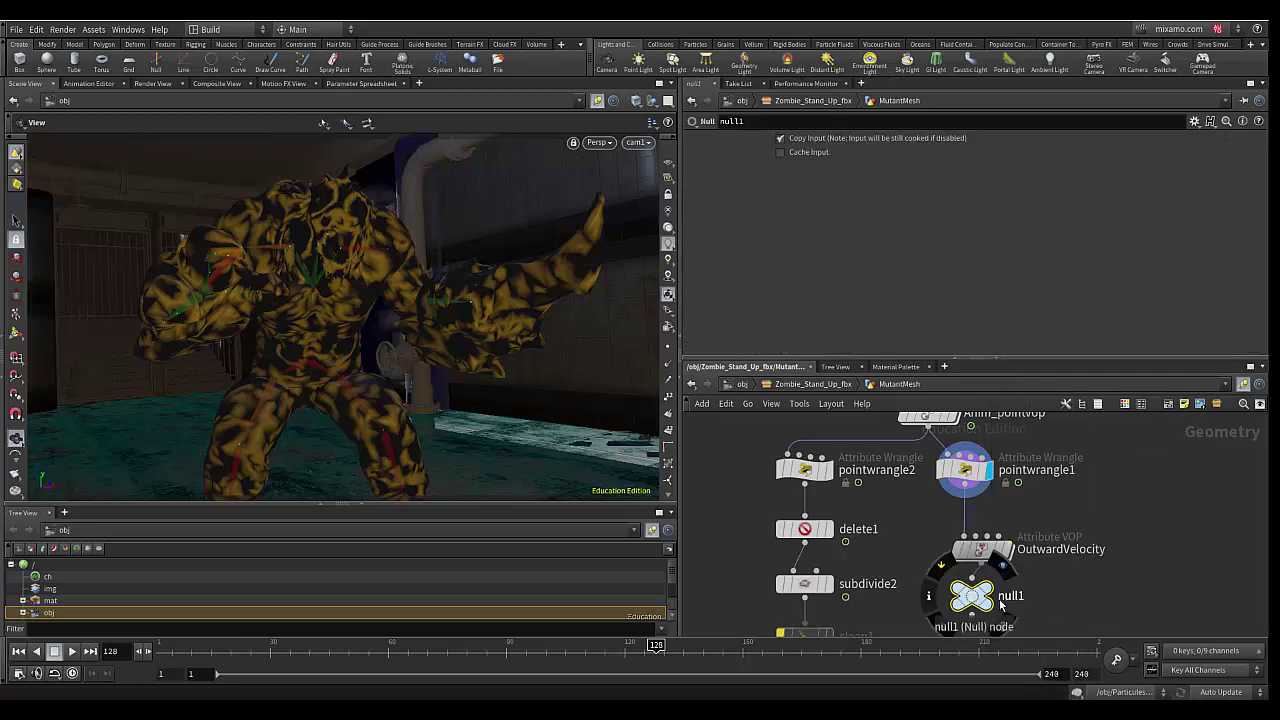
{"action": "double_click", "coordinate": [1012, 597]}
{"action": "double_click", "coordinate": [1008, 596]}
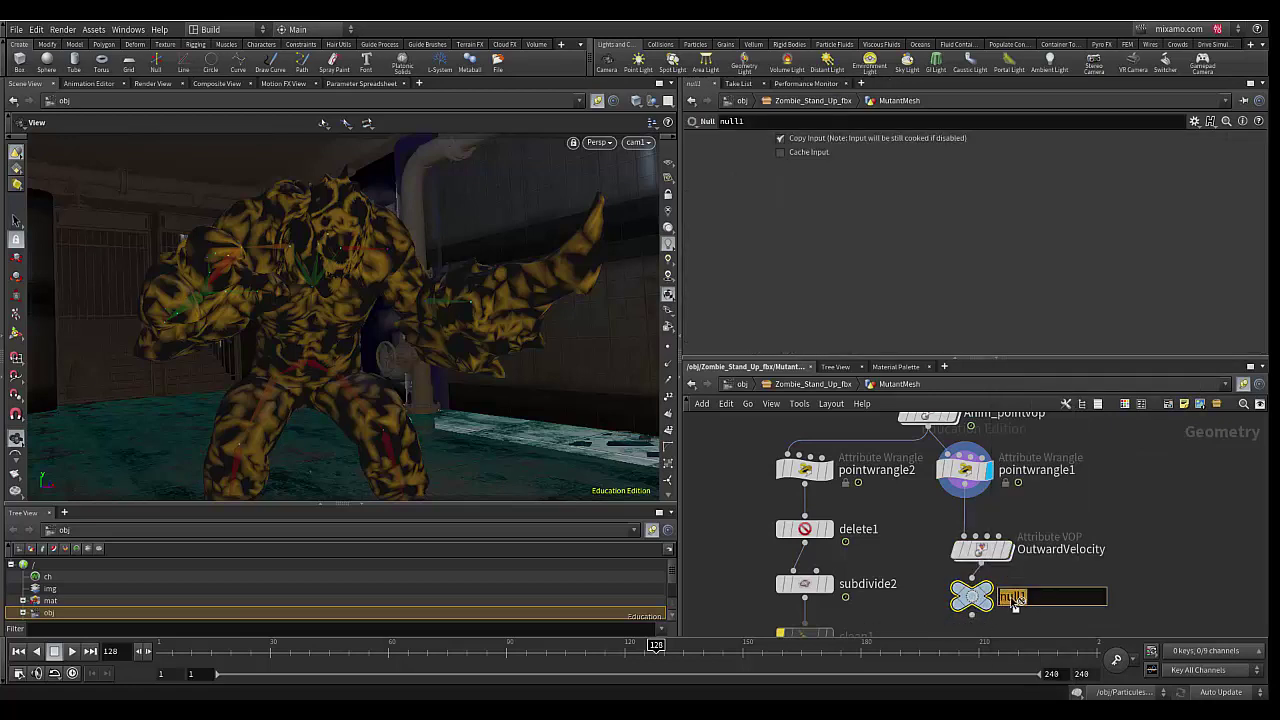
{"action": "type", "text": "null"}
{"action": "key", "text": "BackSpace"}
{"action": "key", "text": "BackSpace"}
{"action": "type", "text": "Mesh"}
{"action": "type", "text": "_def"}
{"action": "key", "text": "BackSpace"}
{"action": "key", "text": "BackSpace"}
{"action": "key", "text": "BackSpace"}
{"action": "key", "text": "BackSpace"}
{"action": "type", "text": "mi"}
{"action": "type", "text": "ssion"}
{"action": "key", "text": "Return"}
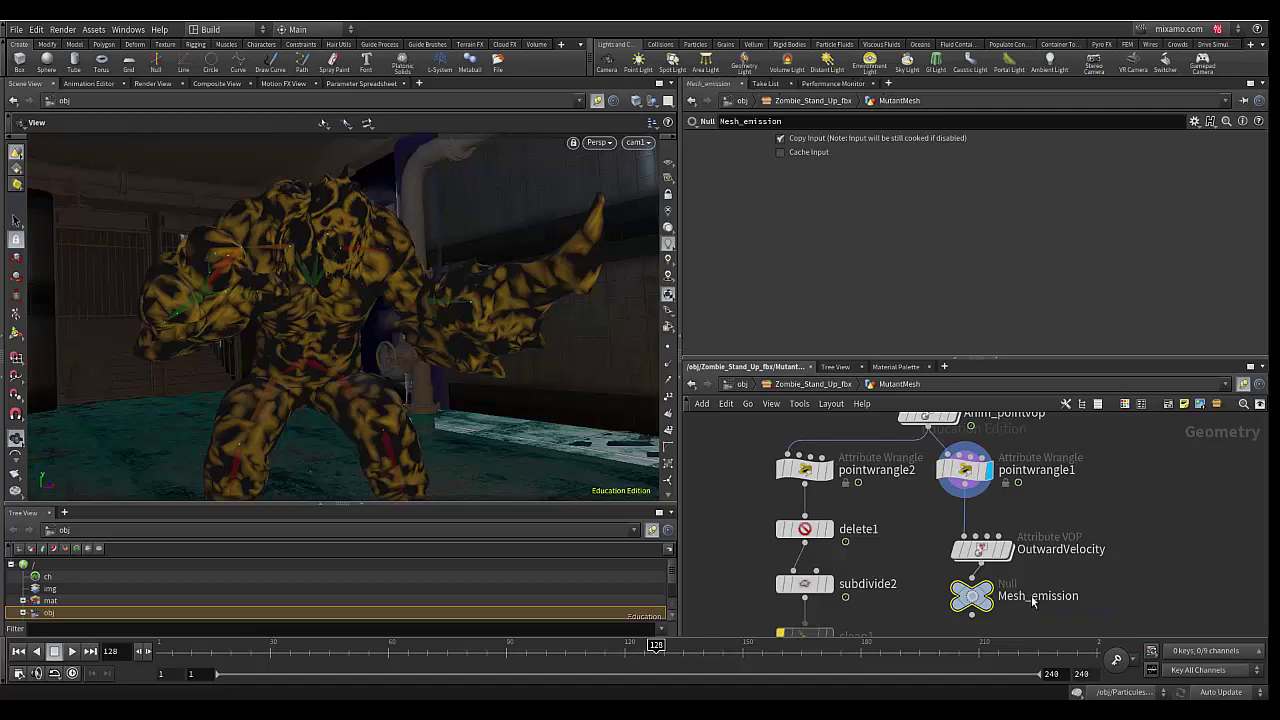
{"action": "scroll", "coordinate": [1033, 600], "scroll_direction": "down", "scroll_amount": 1}
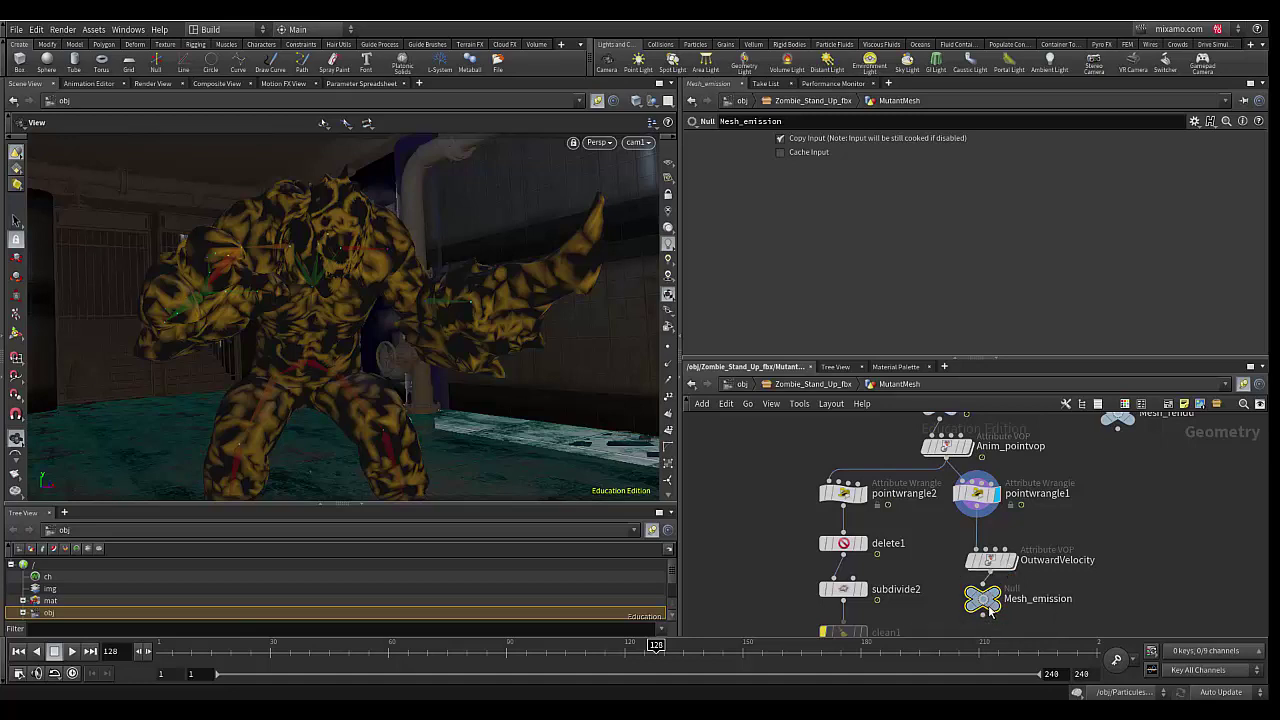
- Place Mesh_emission under OutwardVelocity and display Mesh_rendu for comparison
{"action": "left_click_drag", "start_coordinate": [988, 605], "coordinate": [990, 592]}
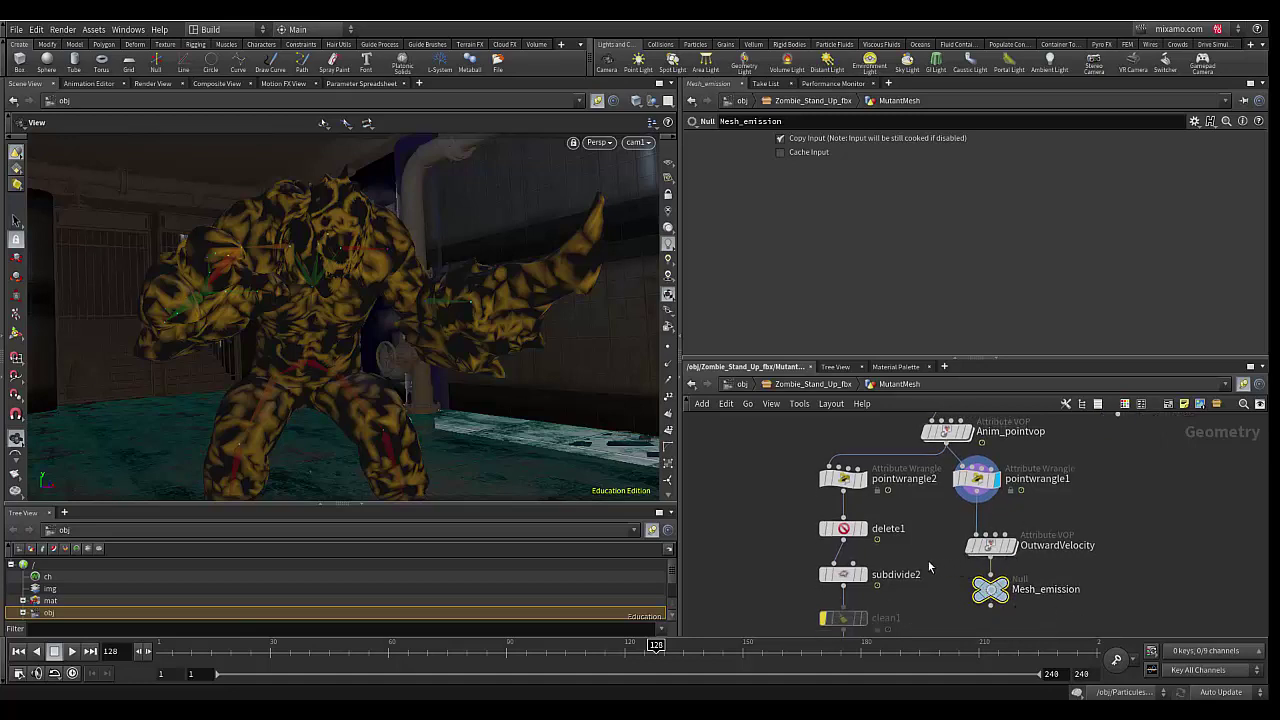
{"action": "middle_click_drag", "start_coordinate": [928, 567], "coordinate": [950, 654]}
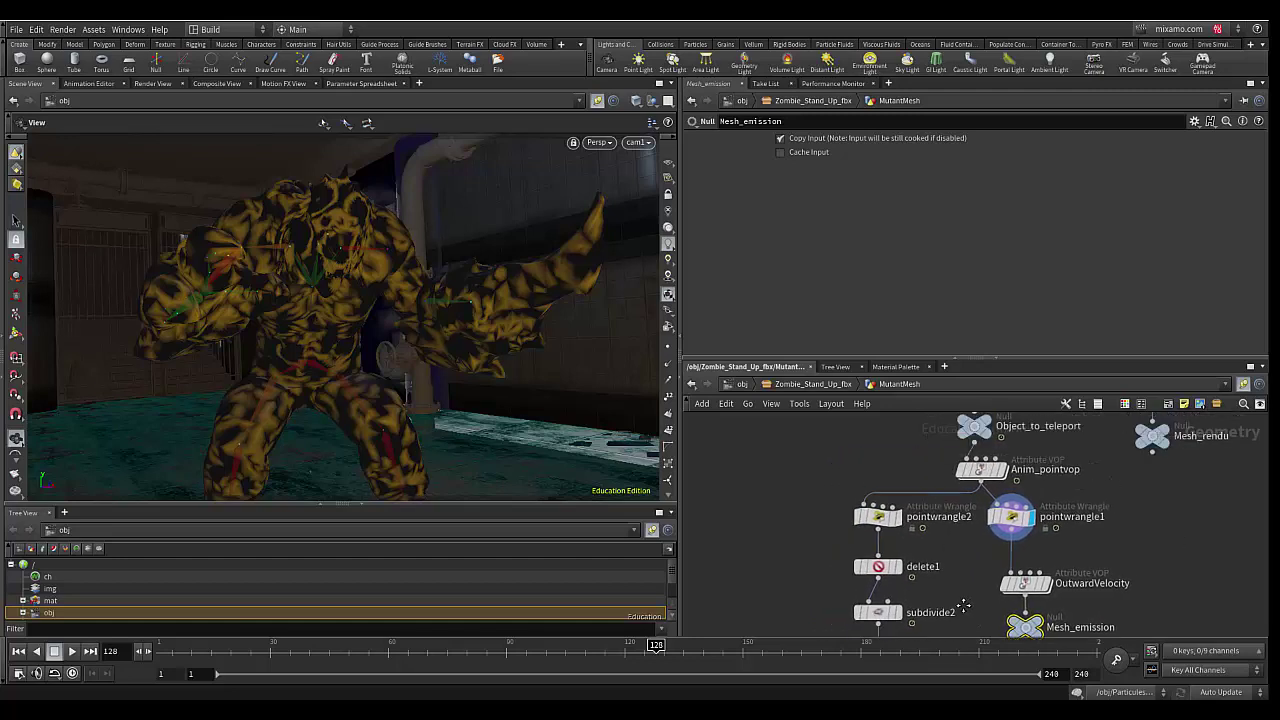
{"action": "middle_click_drag", "start_coordinate": [1078, 520], "coordinate": [1021, 610]}
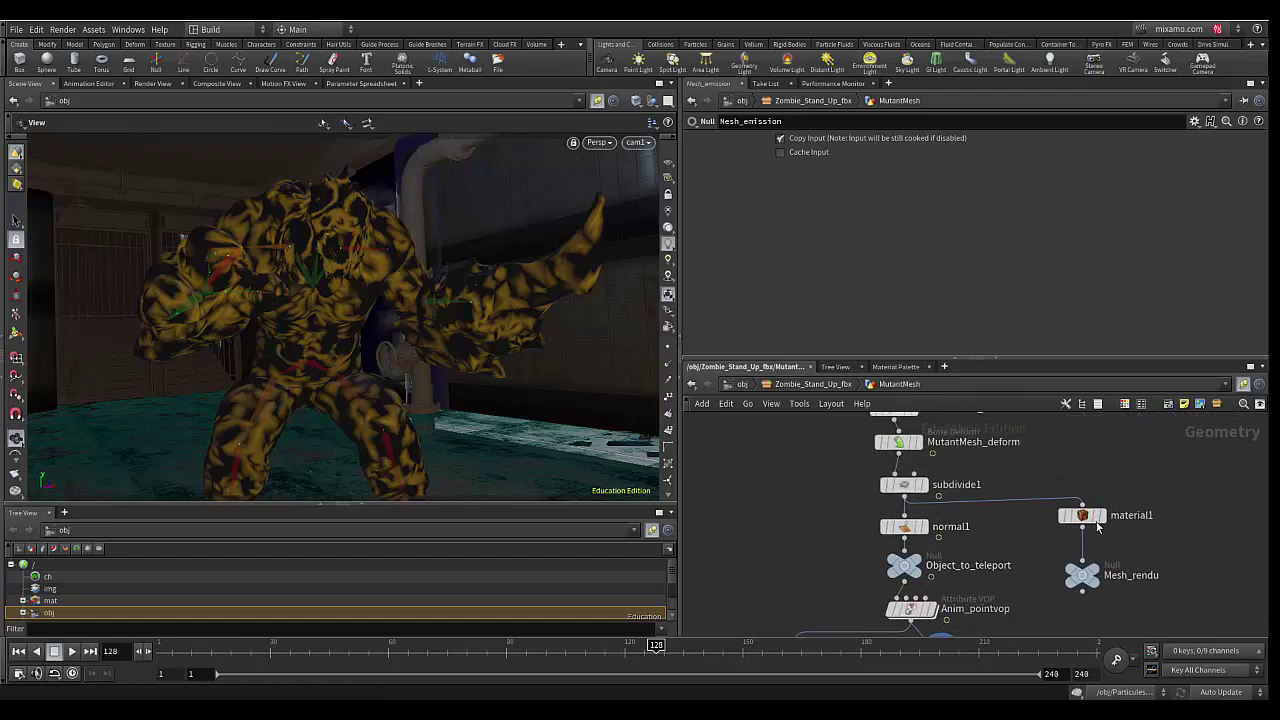
{"action": "left_click", "coordinate": [1107, 550]}
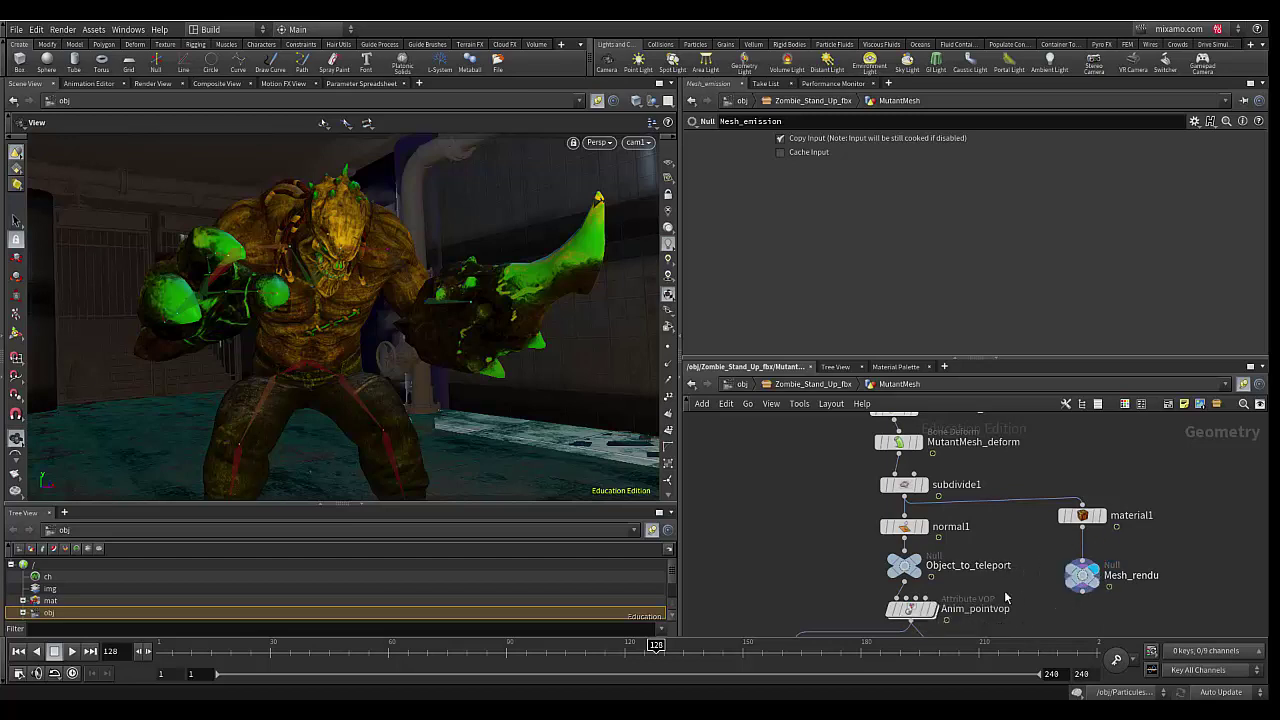
- Move the display flag back to Mesh_emission and pan toward clean1 and Anim_pointvop
{"action": "middle_click_drag", "start_coordinate": [1007, 592], "coordinate": [1060, 418]}
{"action": "scroll", "coordinate": [1040, 557], "scroll_direction": "up", "scroll_amount": 2}
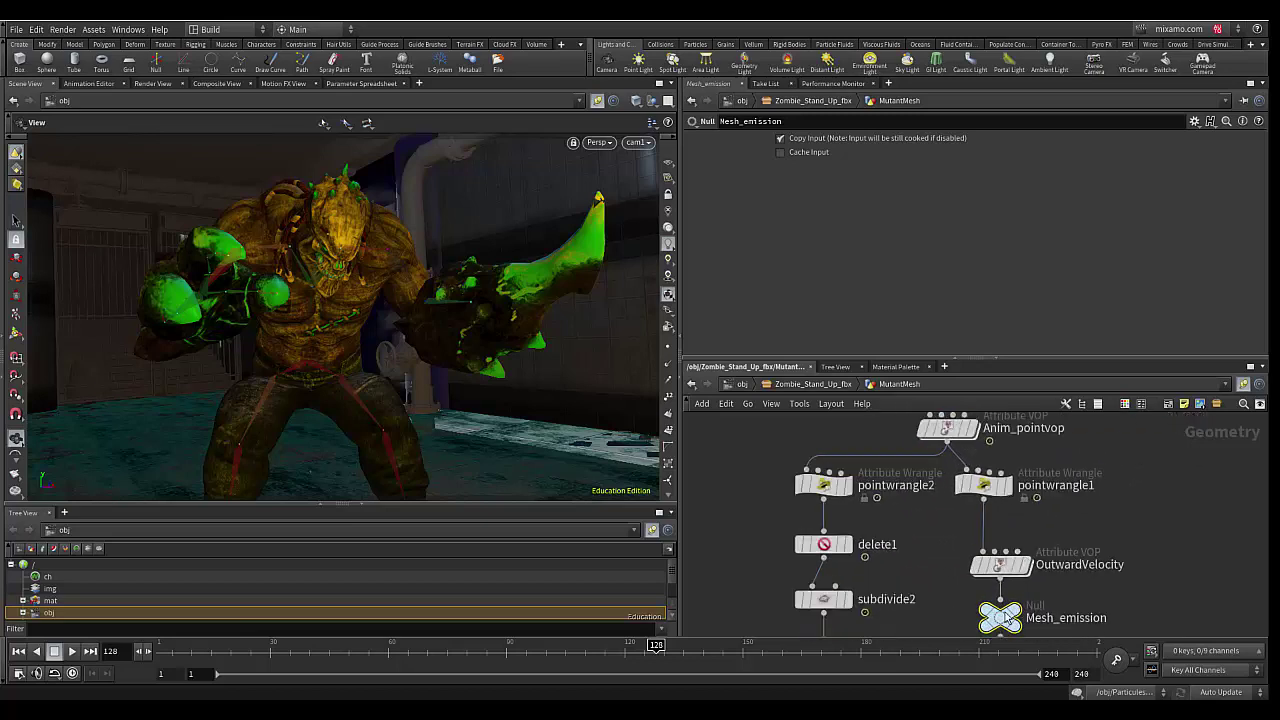
{"action": "left_click", "coordinate": [1018, 616]}
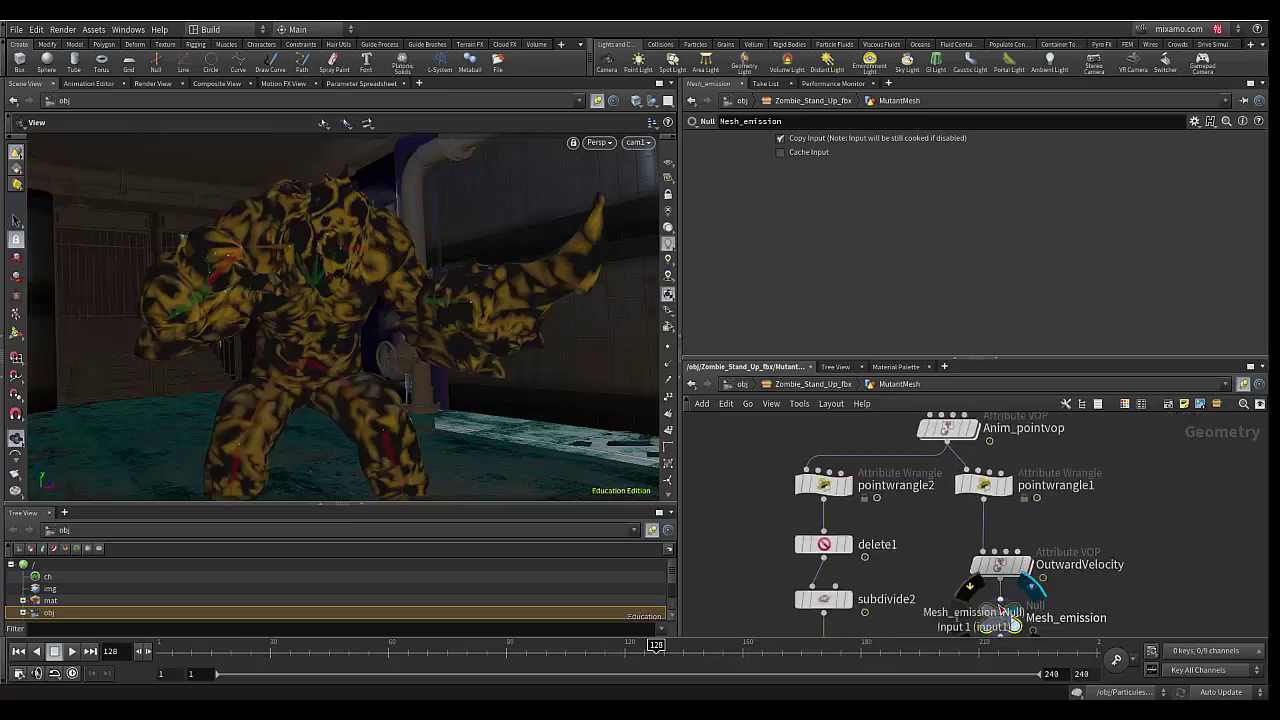
{"action": "middle_click_drag", "start_coordinate": [929, 566], "coordinate": [1034, 515]}
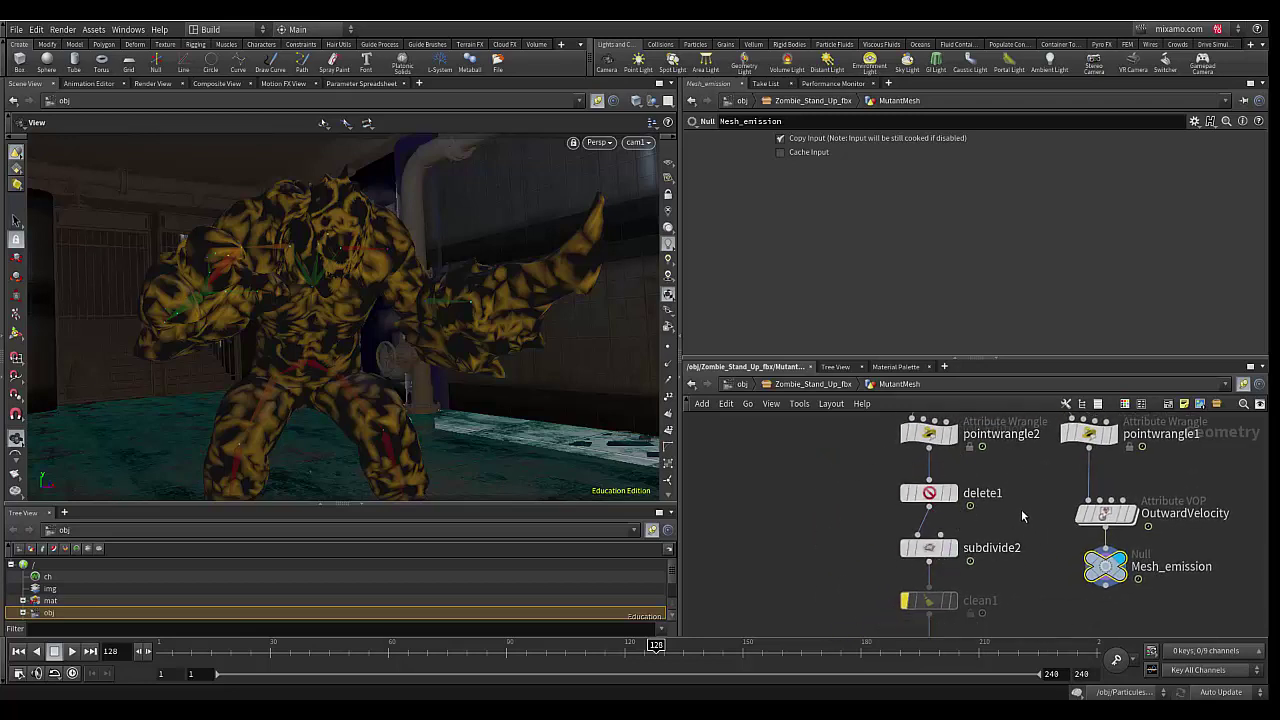
{"action": "middle_click_drag", "start_coordinate": [1021, 509], "coordinate": [1000, 551]}
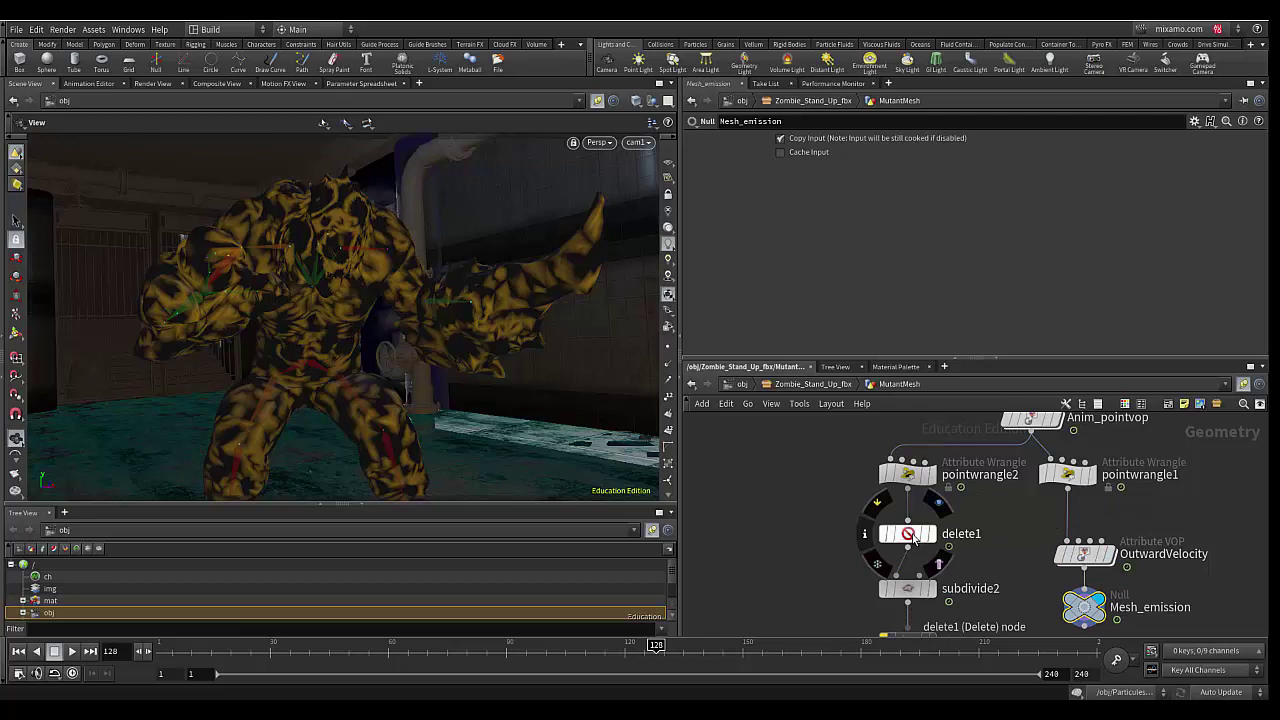
{"action": "left_click", "coordinate": [931, 537]}
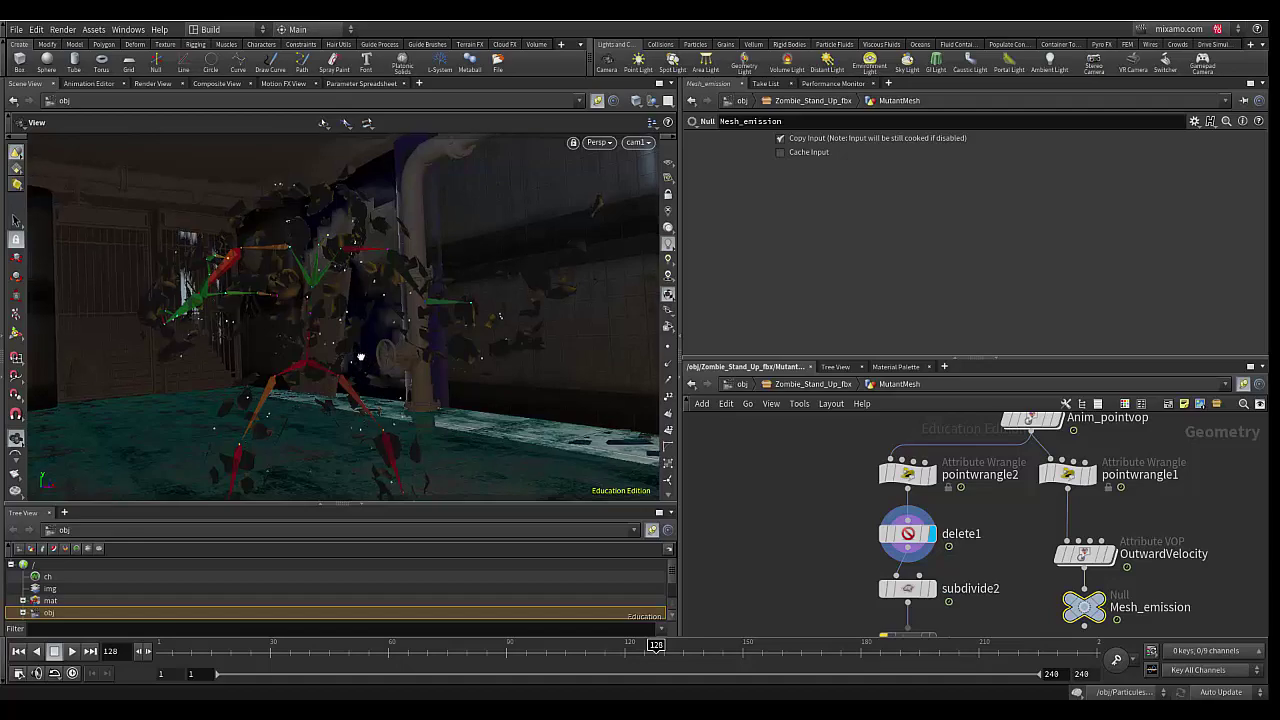
{"action": "mouse_move", "coordinate": [360, 362]}
{"action": "left_mouse_down"}
{"action": "mouse_move", "coordinate": [514, 371]}
{"action": "mouse_move", "coordinate": [571, 343]}
{"action": "mouse_move", "coordinate": [343, 359]}
{"action": "left_mouse_up"}
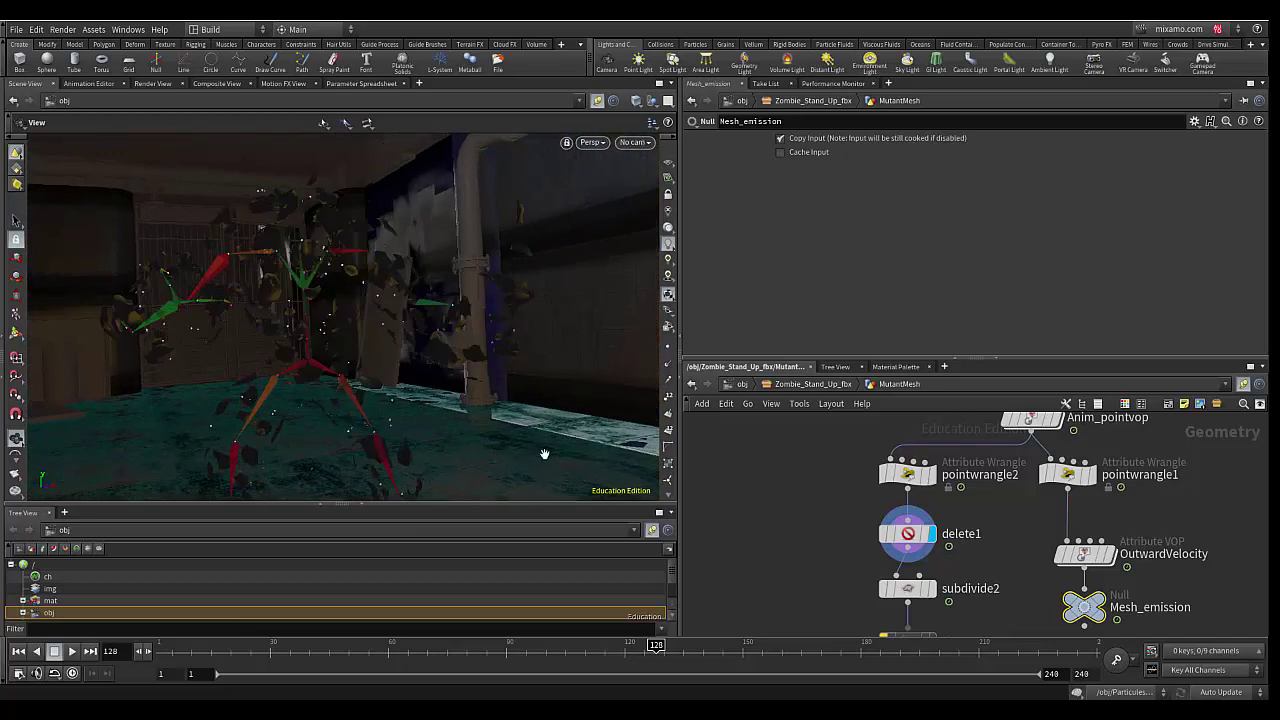
{"action": "left_click_drag", "start_coordinate": [448, 648], "coordinate": [430, 648]}
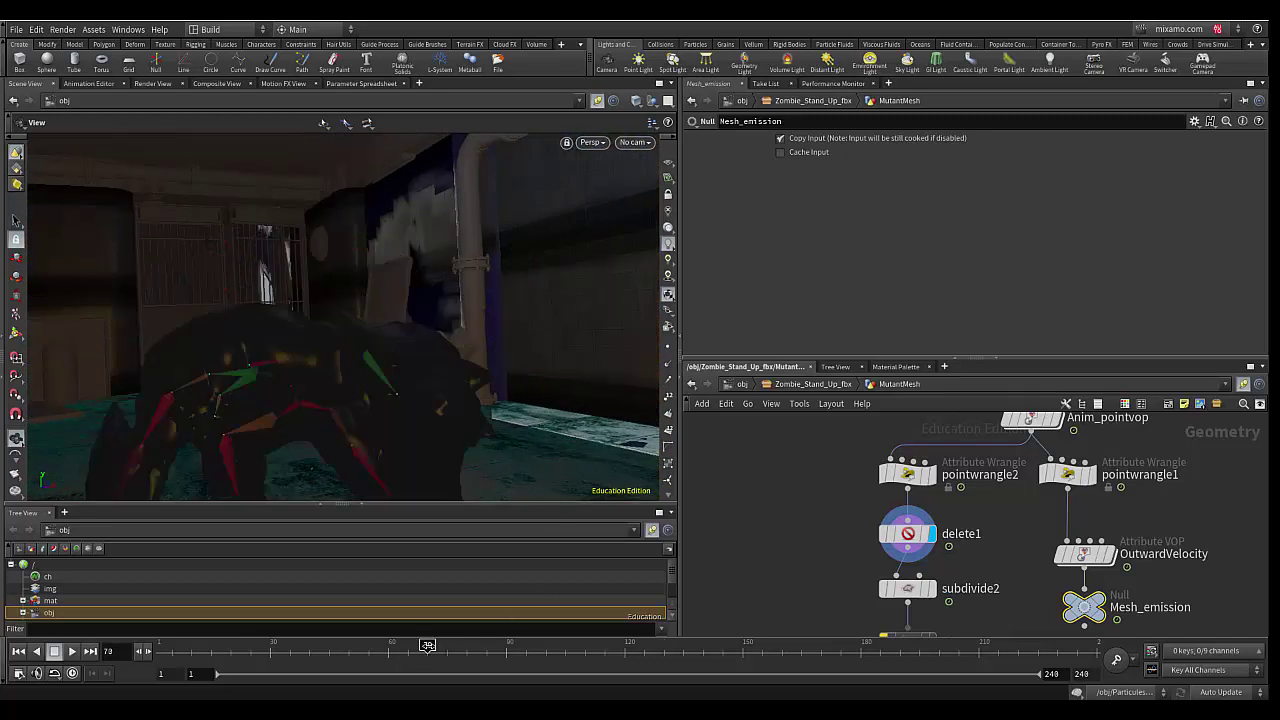
{"action": "mouse_move", "coordinate": [427, 645]}
{"action": "left_mouse_down"}
{"action": "mouse_move", "coordinate": [400, 645]}
{"action": "mouse_move", "coordinate": [561, 645]}
{"action": "left_mouse_up"}
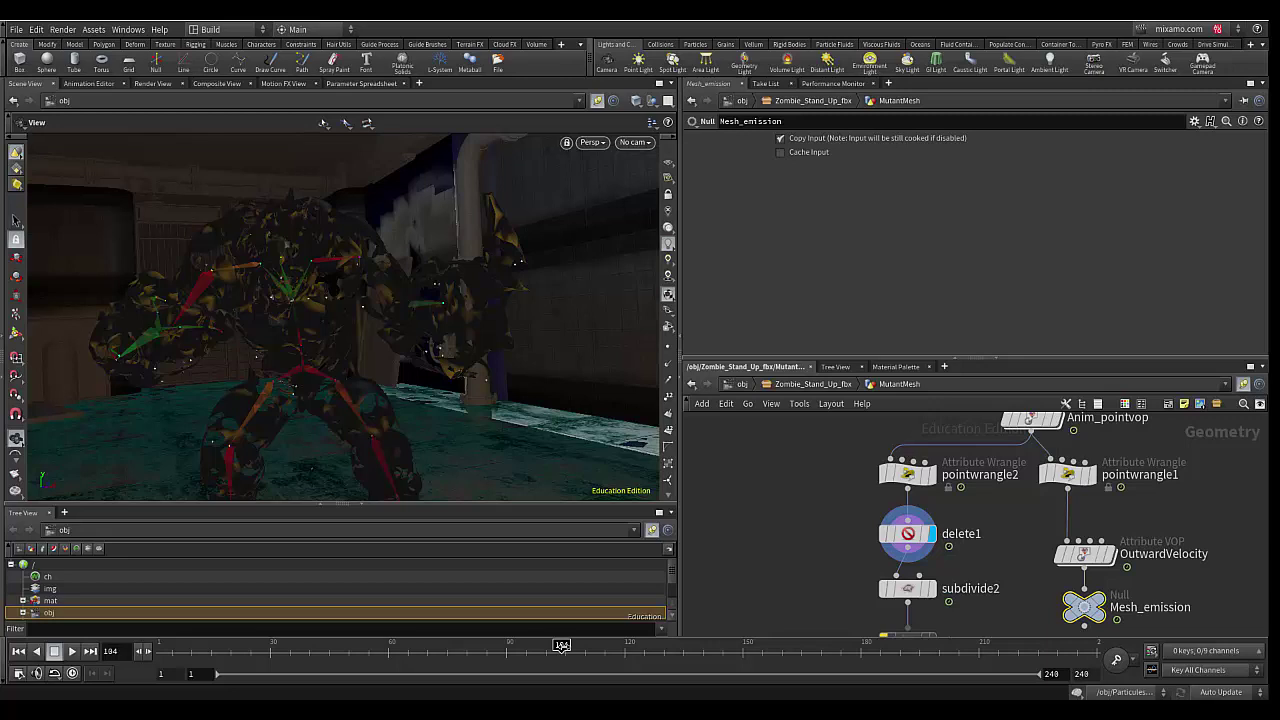
{"action": "mouse_move", "coordinate": [562, 646]}
{"action": "left_mouse_down"}
{"action": "mouse_move", "coordinate": [816, 646]}
{"action": "mouse_move", "coordinate": [557, 646]}
{"action": "left_mouse_up"}
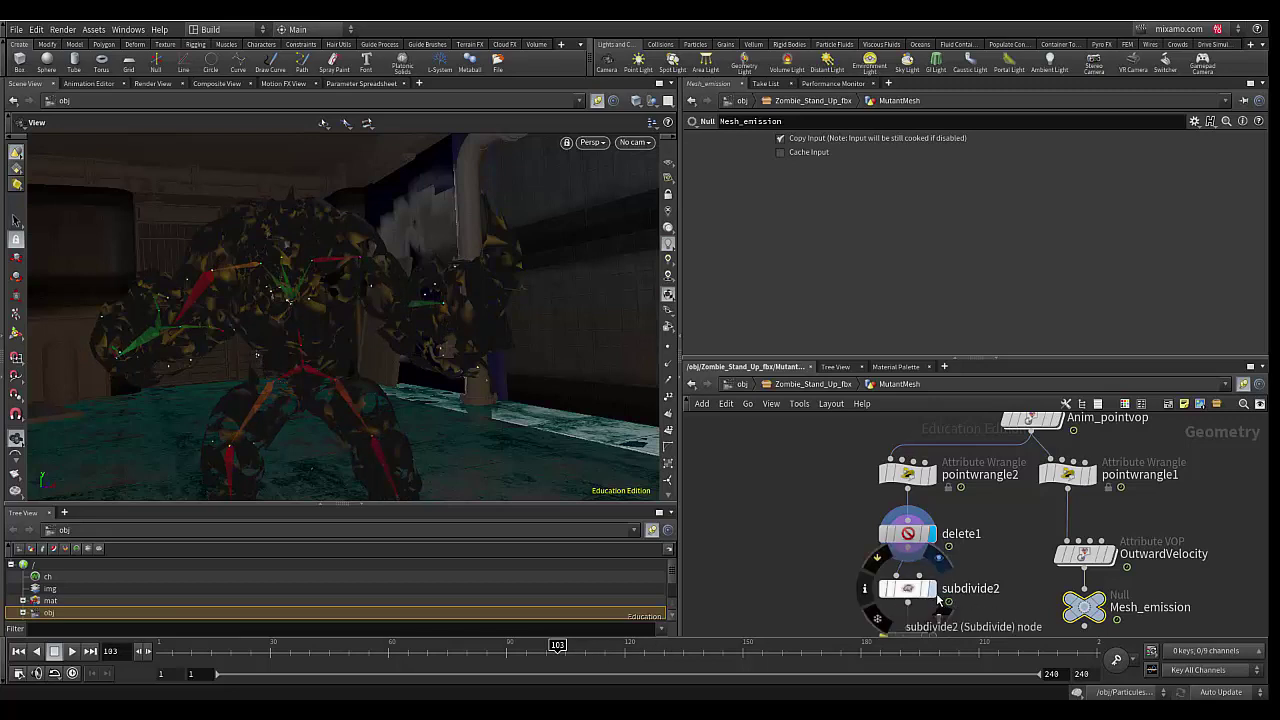
- Display subdivide2's output and scrub the timeline between frames 110 and 114
{"action": "left_click", "coordinate": [933, 588]}
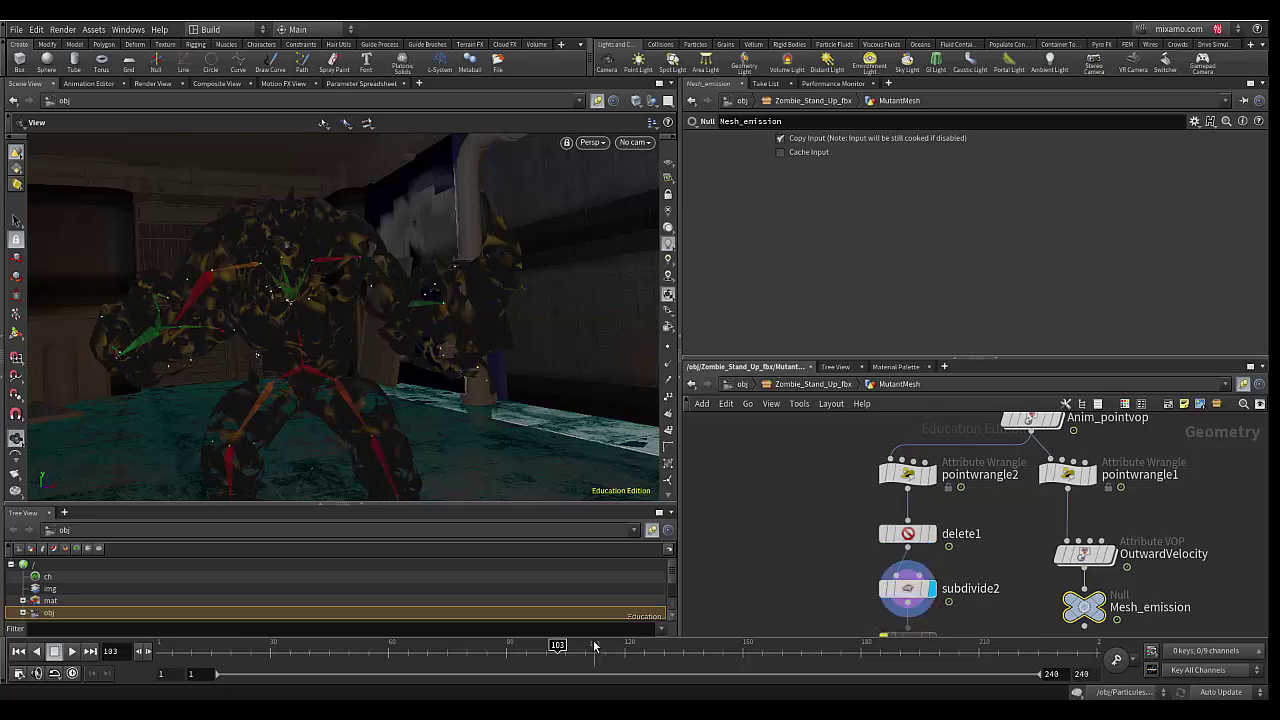
{"action": "left_click_drag", "start_coordinate": [557, 646], "coordinate": [638, 651]}
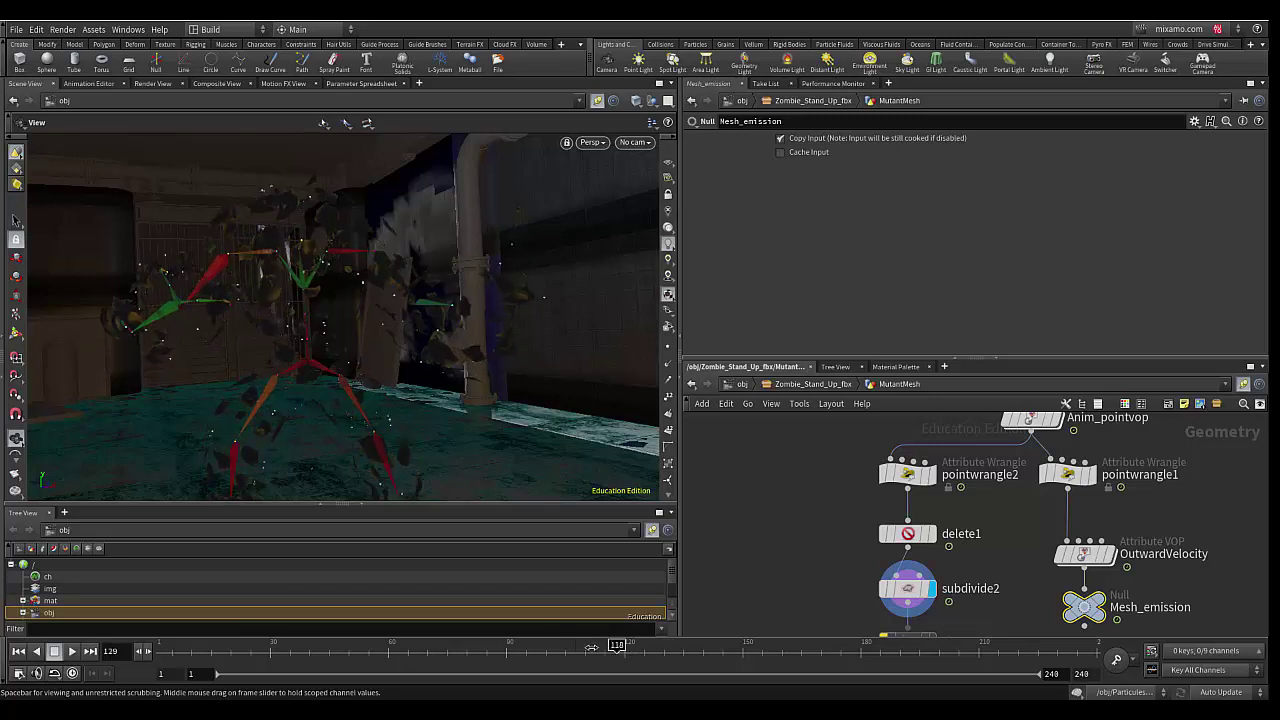
{"action": "left_click_drag", "start_coordinate": [638, 651], "coordinate": [546, 645]}
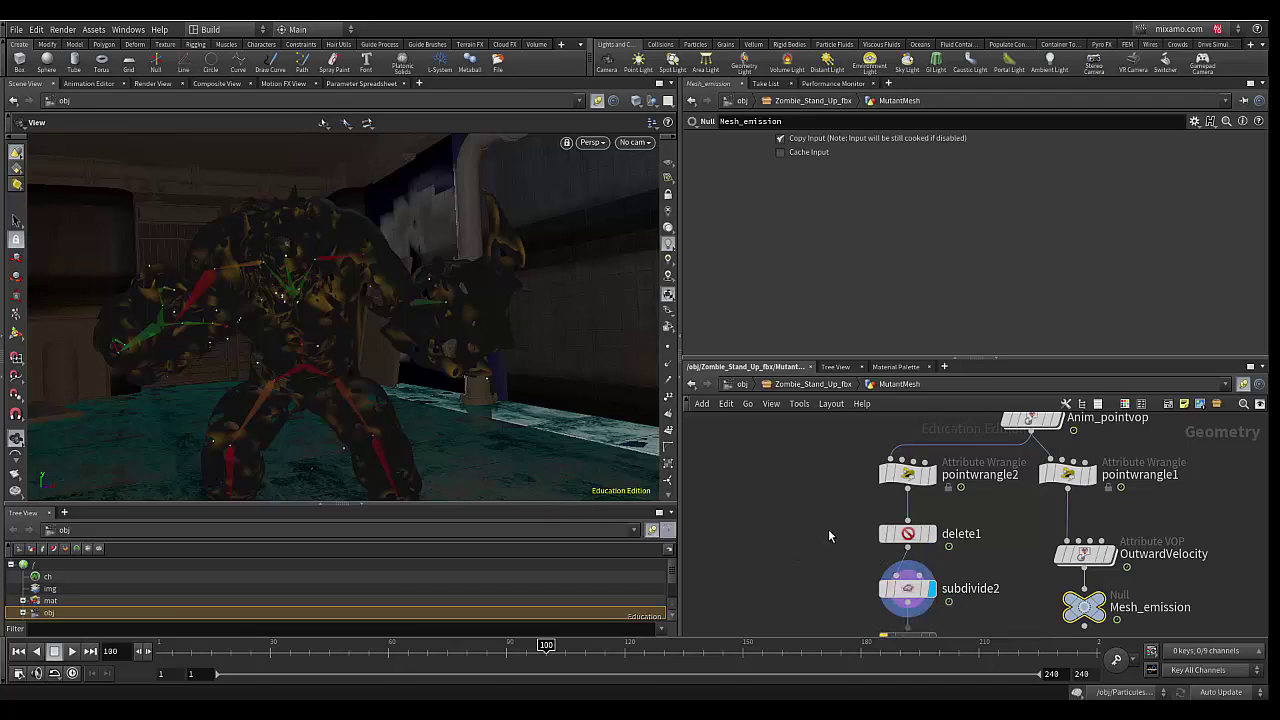
- Select subdivide1 to review its OpenSubdiv Catmull-Clark settings at depth 1
{"action": "middle_click_drag", "start_coordinate": [830, 529], "coordinate": [807, 623]}
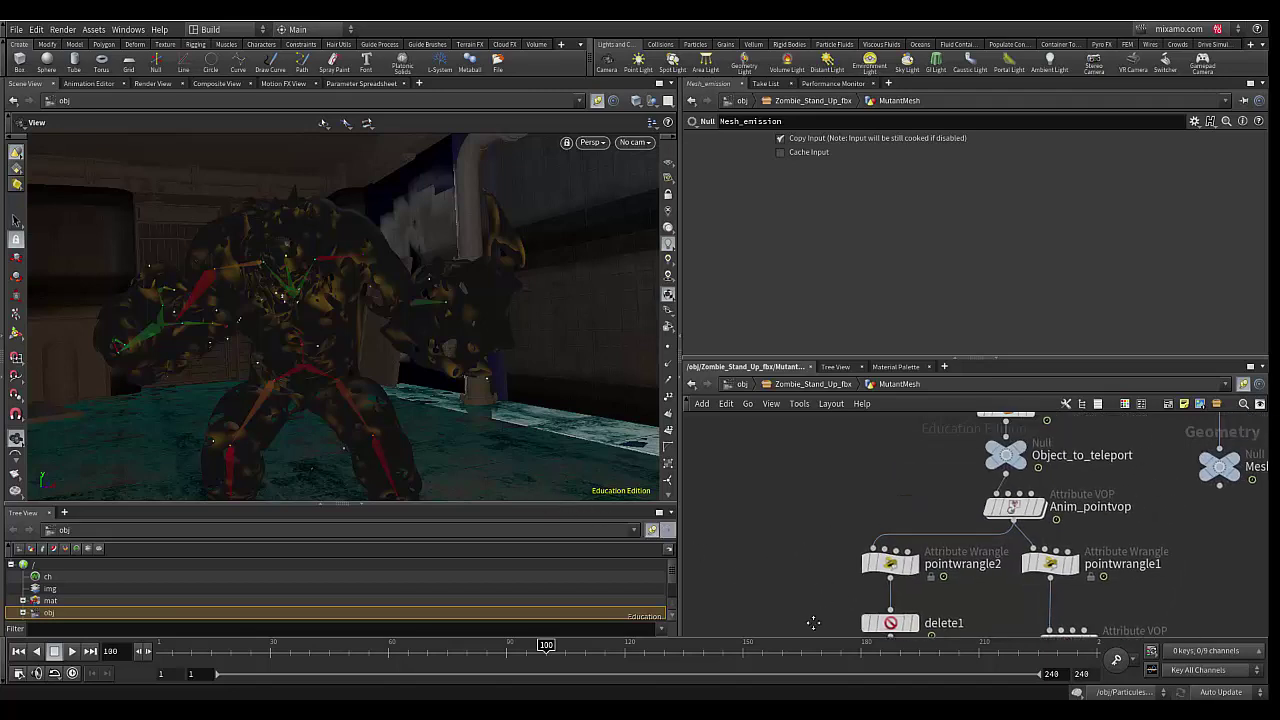
{"action": "mouse_move", "coordinate": [879, 508]}
{"action": "middle_mouse_down"}
{"action": "mouse_move", "coordinate": [834, 534]}
{"action": "mouse_move", "coordinate": [839, 562]}
{"action": "middle_mouse_up"}
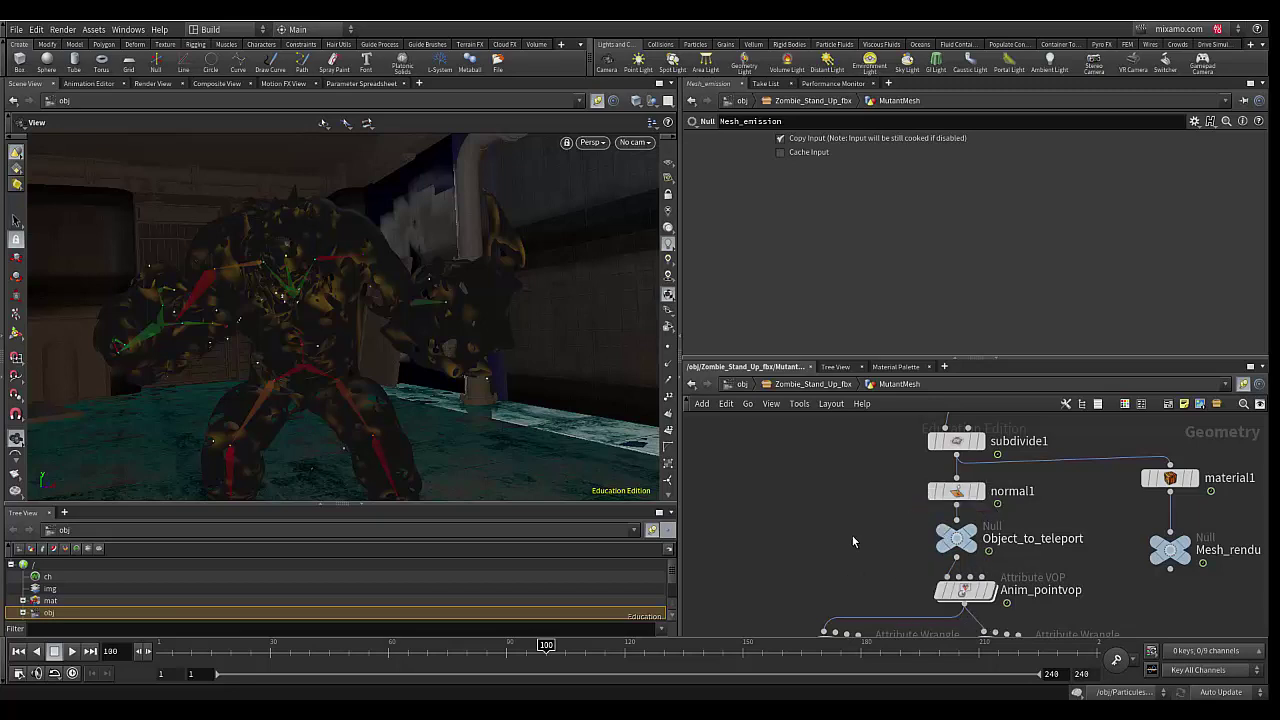
{"action": "middle_click_drag", "start_coordinate": [884, 529], "coordinate": [884, 585]}
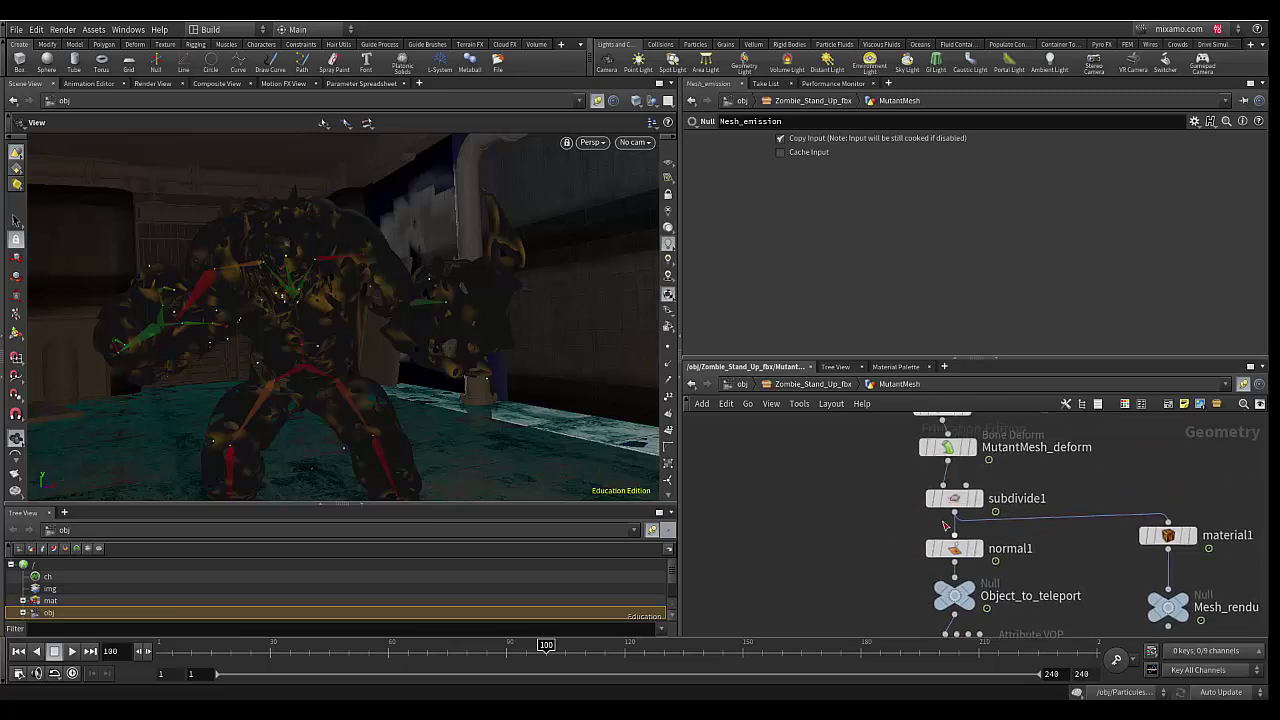
{"action": "left_click", "coordinate": [957, 502]}
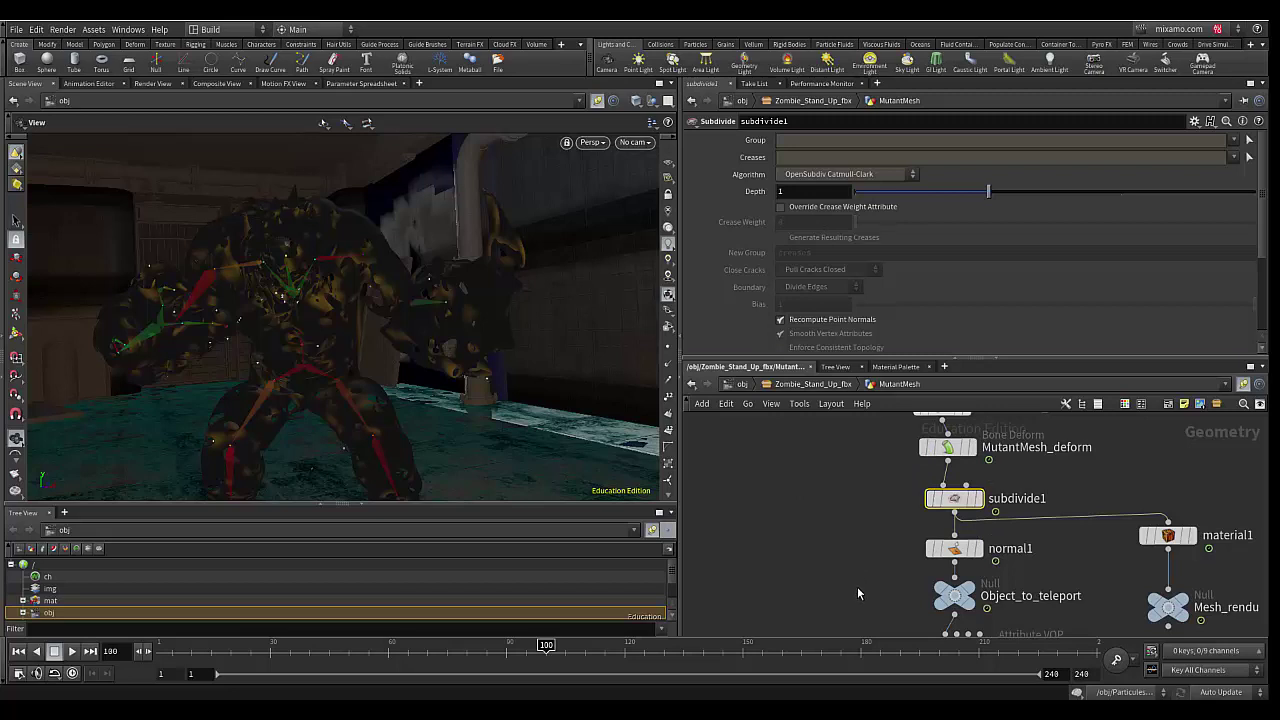
{"action": "middle_click_drag", "start_coordinate": [857, 595], "coordinate": [863, 423]}
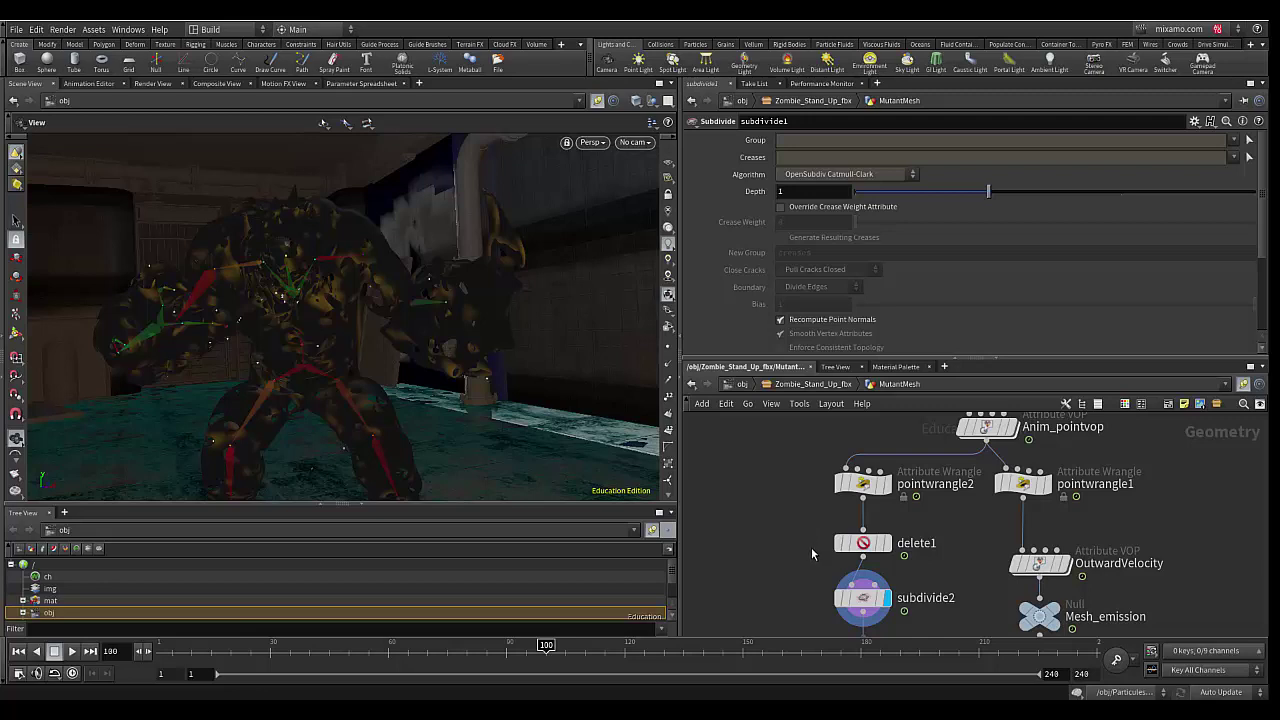
- Display color1's output, check the fragments at frame 130, then make material2 the displayed node
{"action": "mouse_move", "coordinate": [810, 548]}
{"action": "middle_mouse_down"}
{"action": "mouse_move", "coordinate": [767, 521]}
{"action": "mouse_move", "coordinate": [758, 448]}
{"action": "middle_mouse_up"}
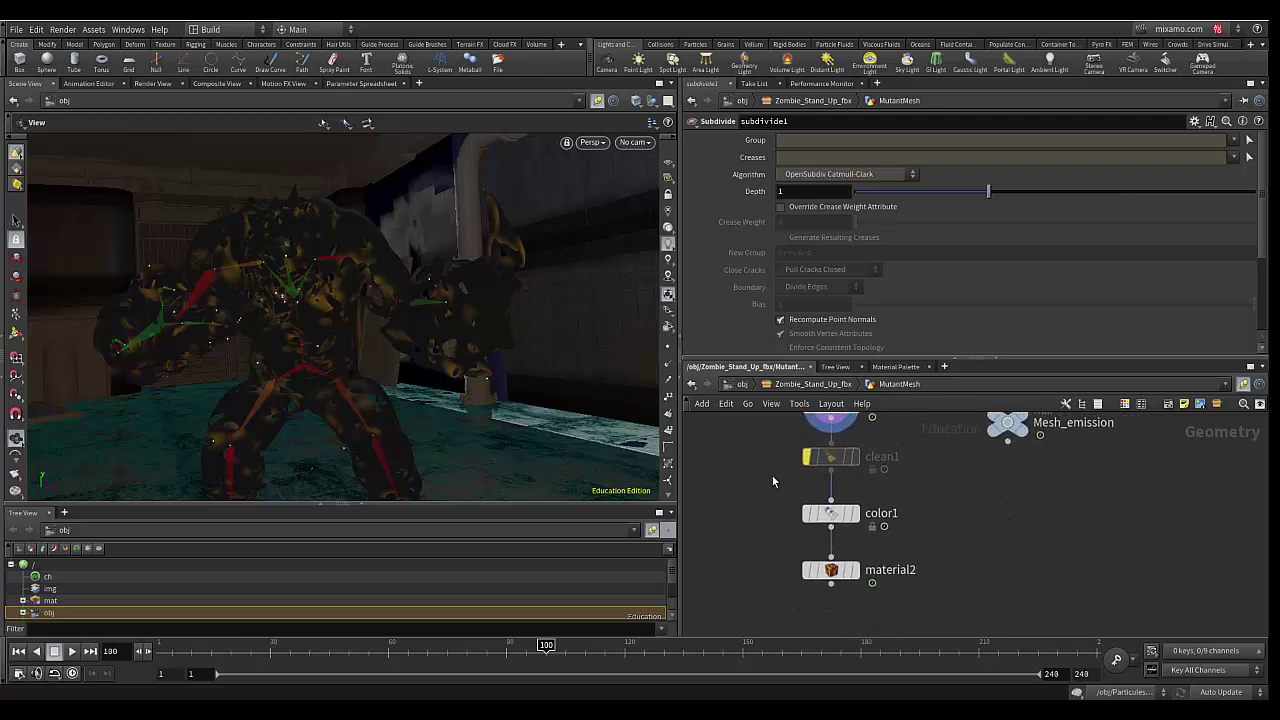
{"action": "left_click", "coordinate": [853, 514]}
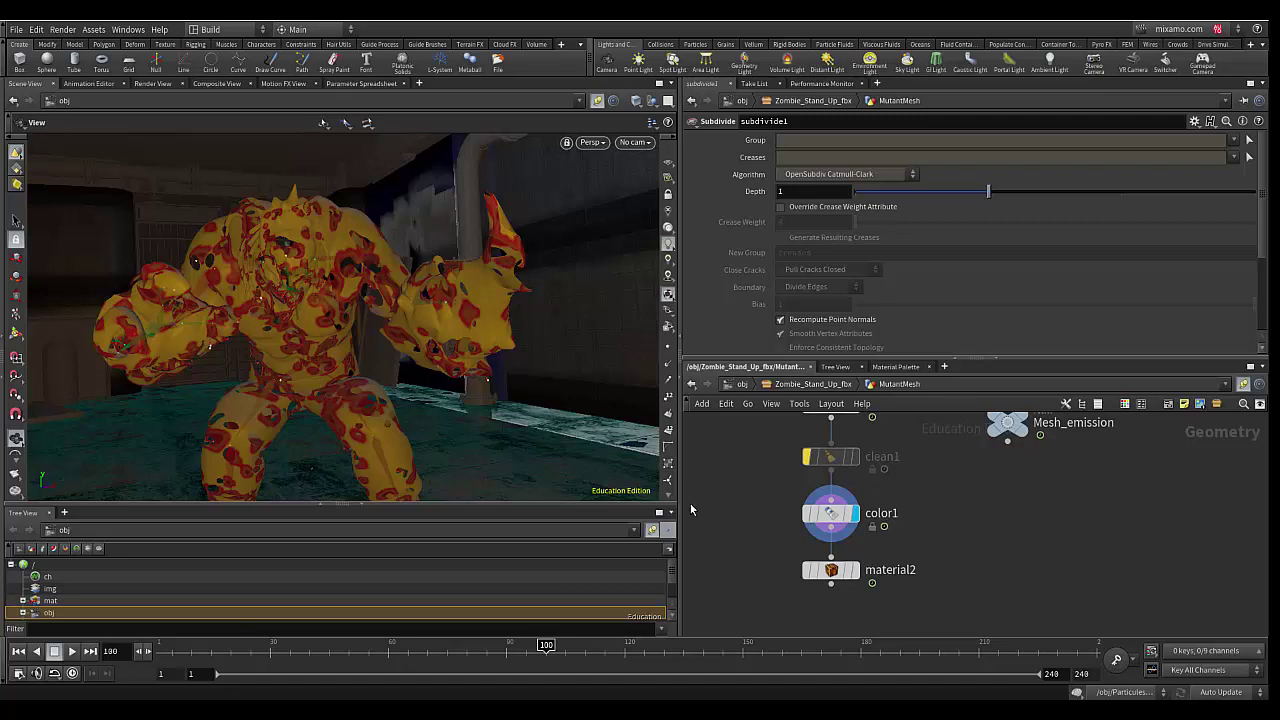
{"action": "left_click", "coordinate": [663, 645]}
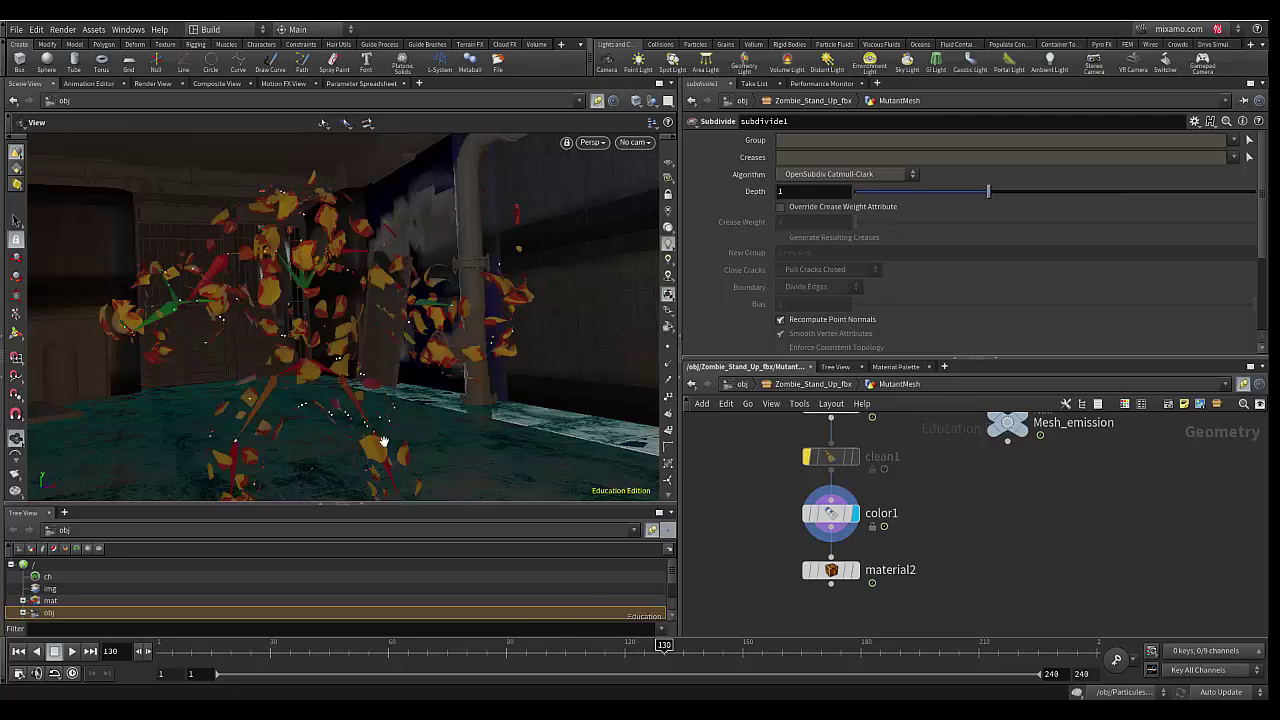
{"action": "left_click", "coordinate": [856, 573]}
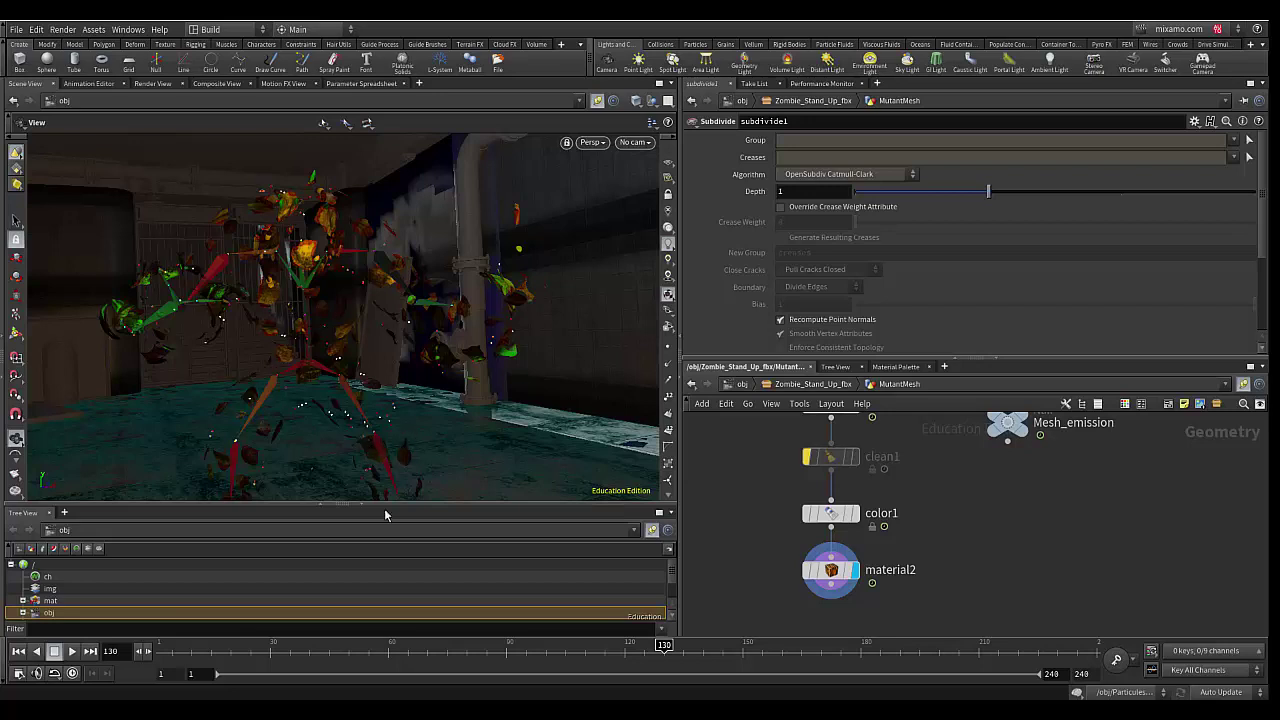
- Scrub the timeline through frames 65, 86, 158 and 161
{"action": "left_click", "coordinate": [423, 645]}
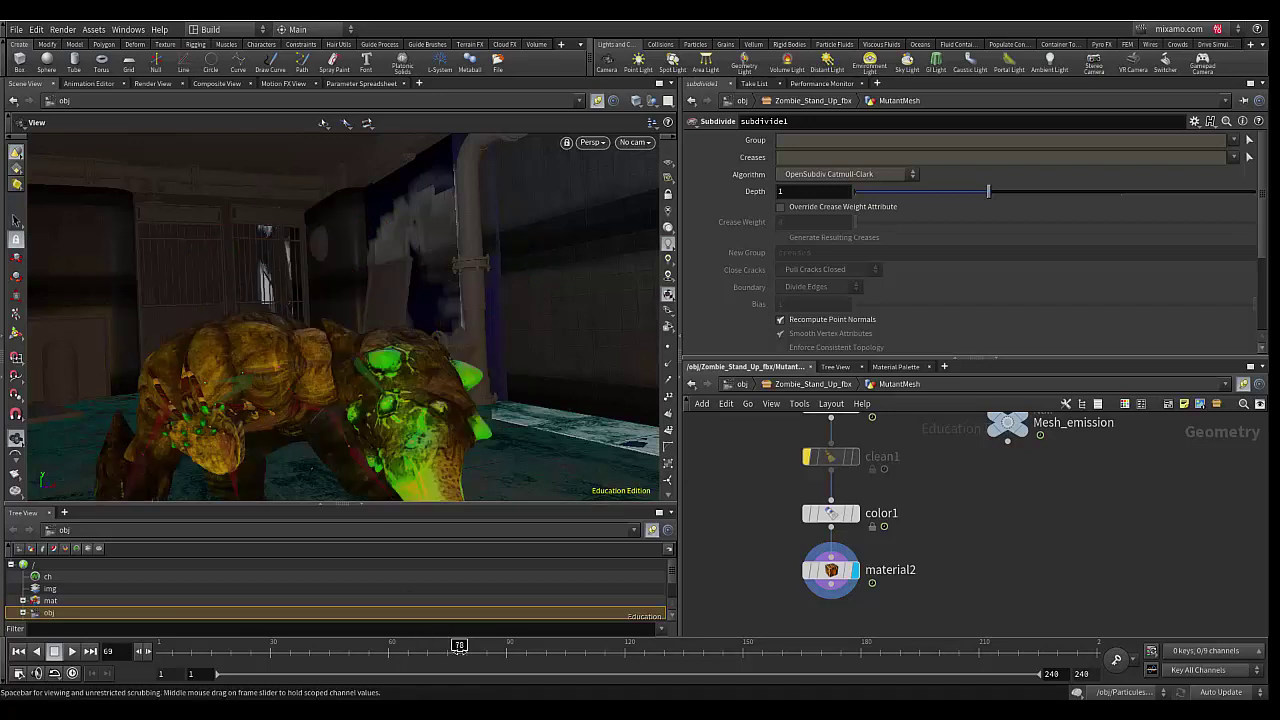
{"action": "left_click", "coordinate": [491, 652]}
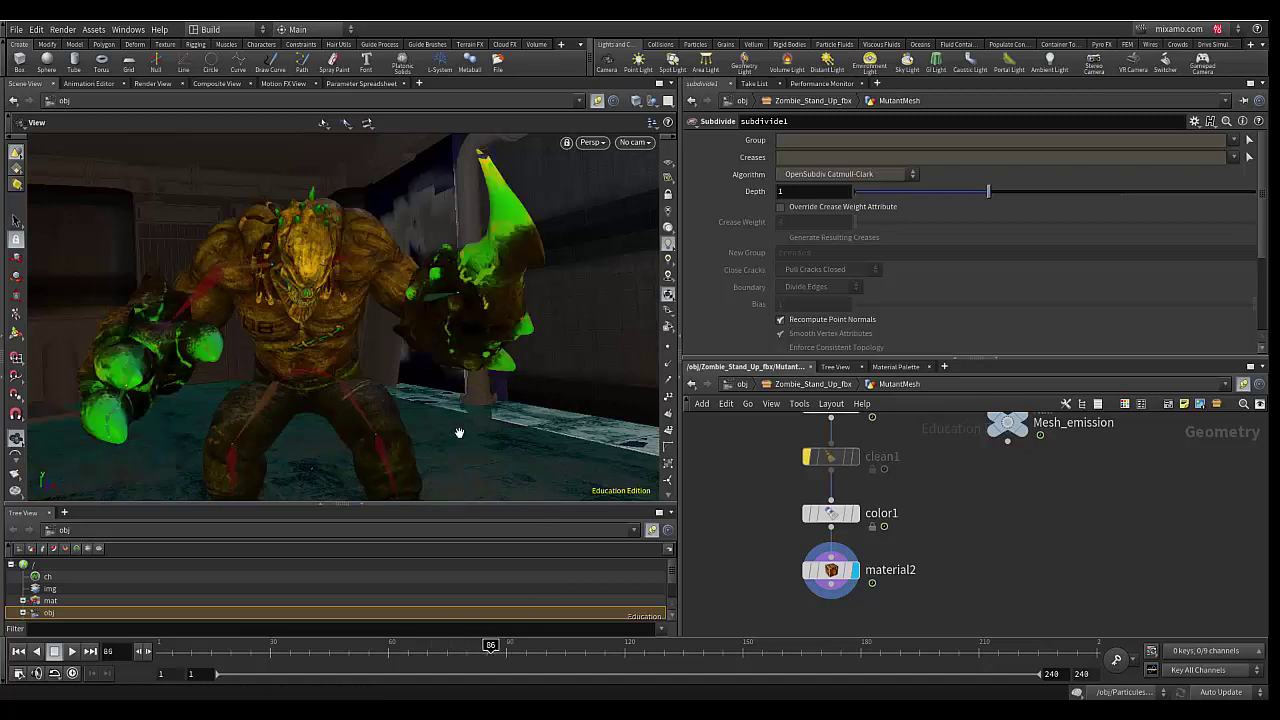
{"action": "left_click", "coordinate": [725, 650]}
{"action": "left_click", "coordinate": [783, 650]}
{"action": "left_click", "coordinate": [787, 650]}
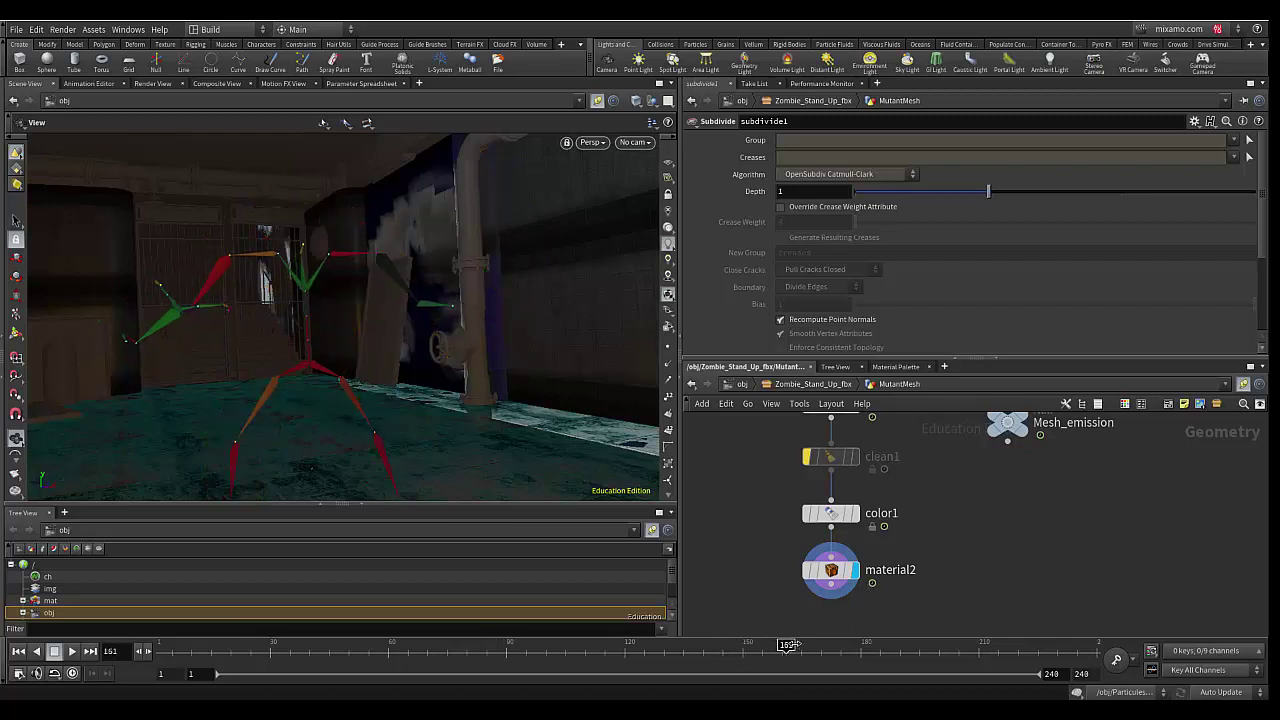
- Move the Mesh_emission node further right and go up to the Zombie_Stand_Up_fbx level
{"action": "scroll", "coordinate": [938, 587], "scroll_direction": "up", "scroll_amount": 1}
{"action": "scroll", "coordinate": [927, 610], "scroll_direction": "up", "scroll_amount": 1}
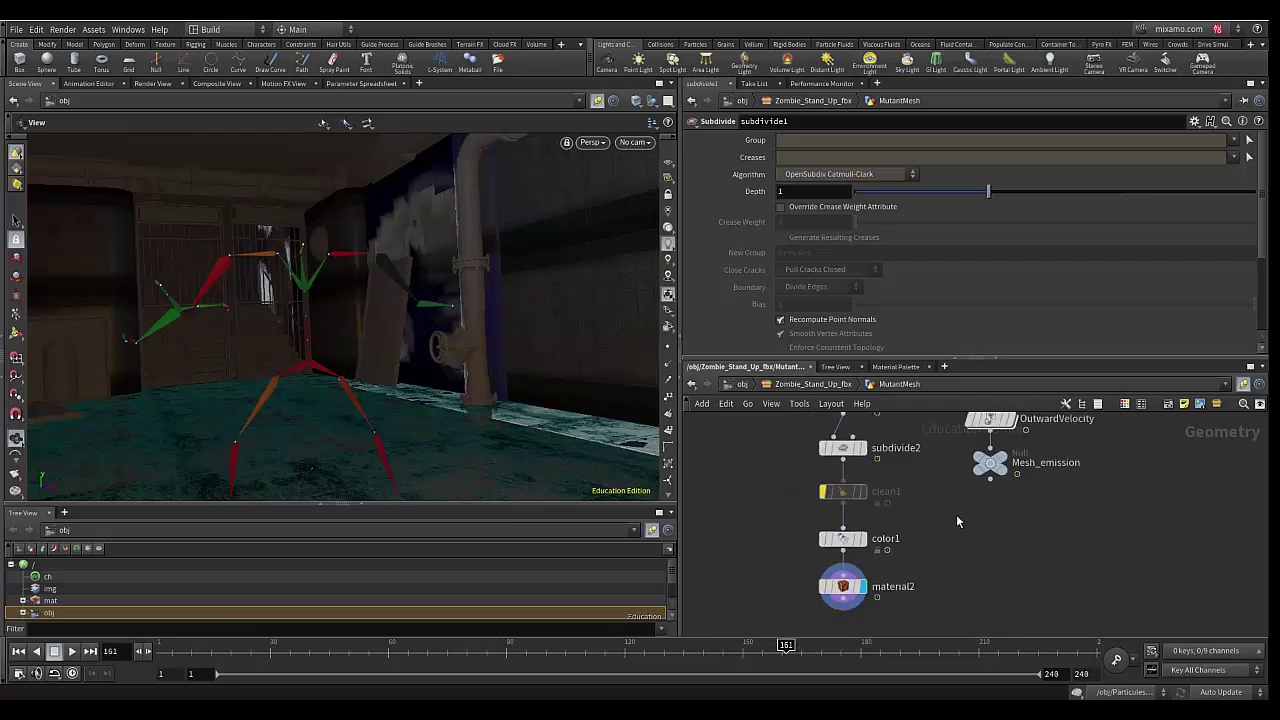
{"action": "scroll", "coordinate": [956, 514], "scroll_direction": "up", "scroll_amount": 2}
{"action": "left_click_drag", "start_coordinate": [947, 588], "coordinate": [1057, 594]}
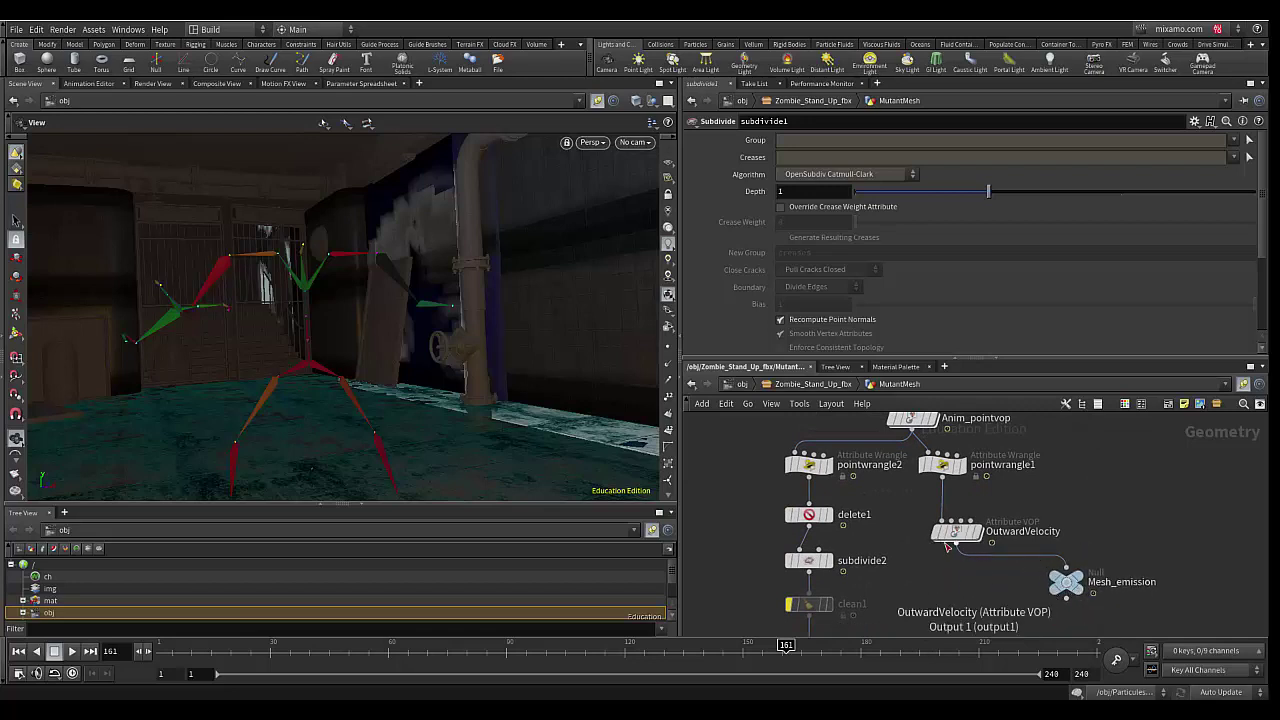
{"action": "left_click", "coordinate": [815, 386]}
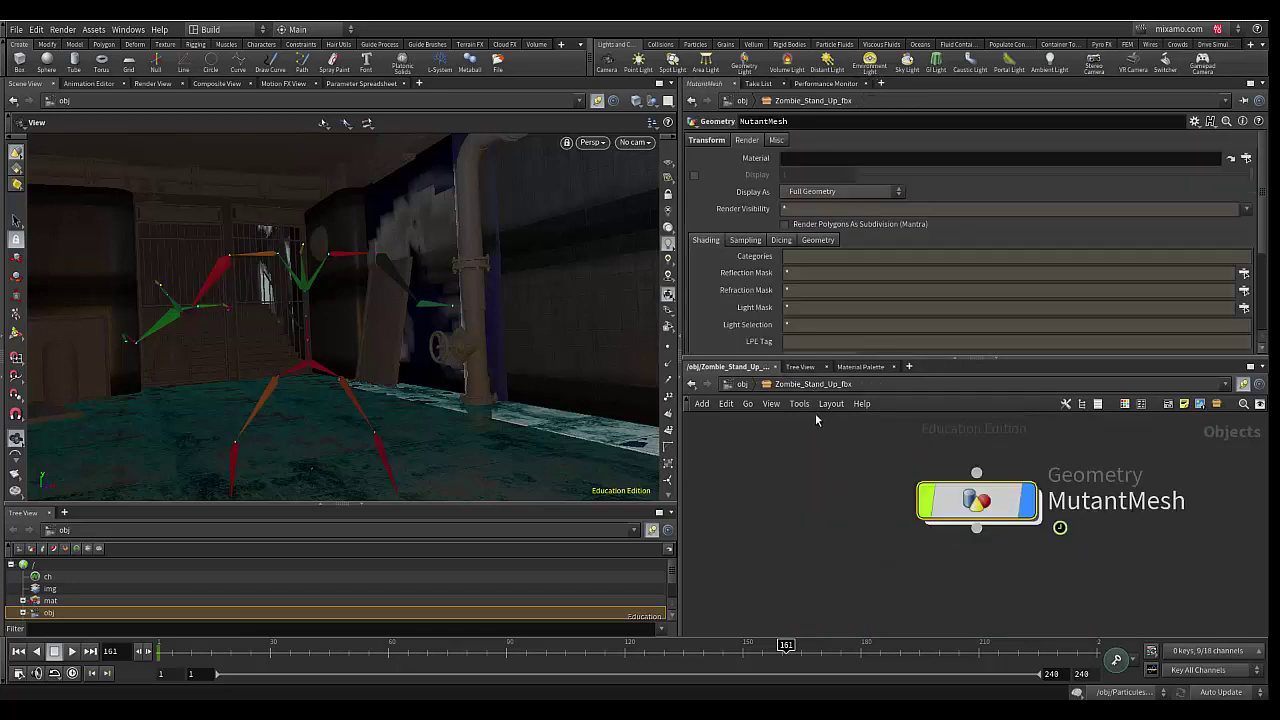
- Go up to object level, enter the Particules geometry and frame popnet, filecache1 and sphere1
{"action": "left_click", "coordinate": [738, 385]}
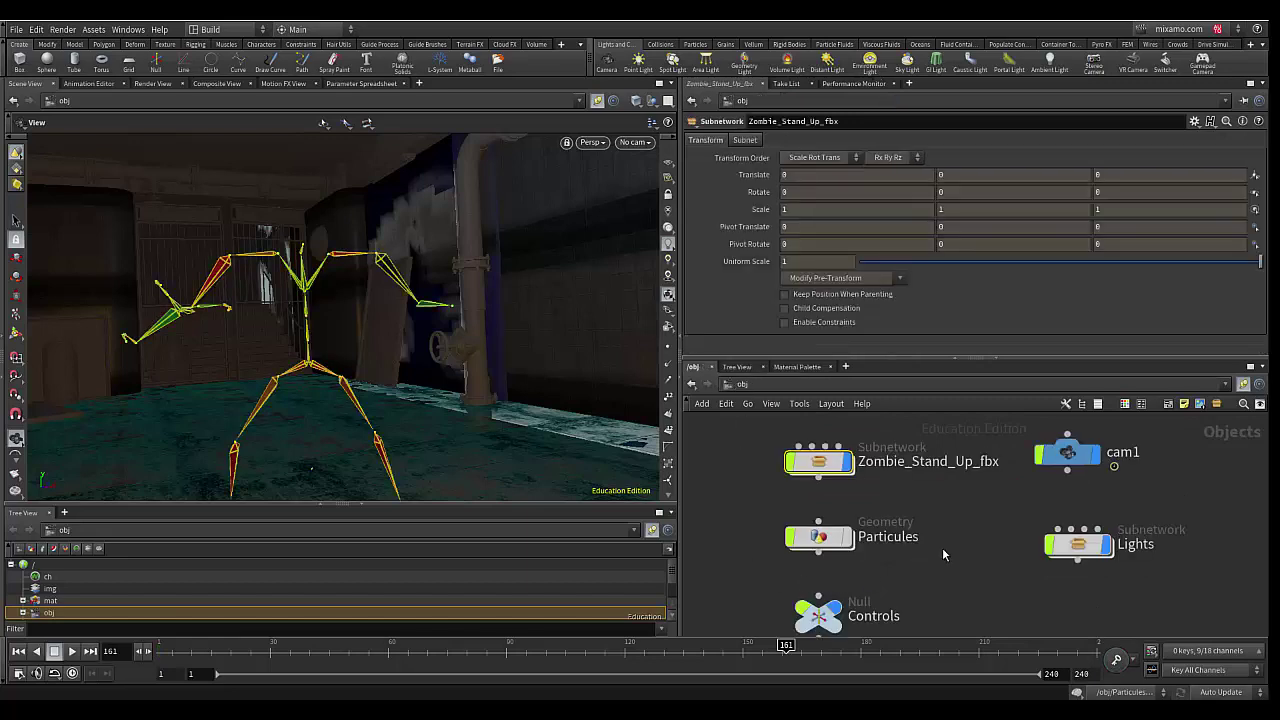
{"action": "scroll", "coordinate": [870, 545], "scroll_direction": "up", "scroll_amount": 2}
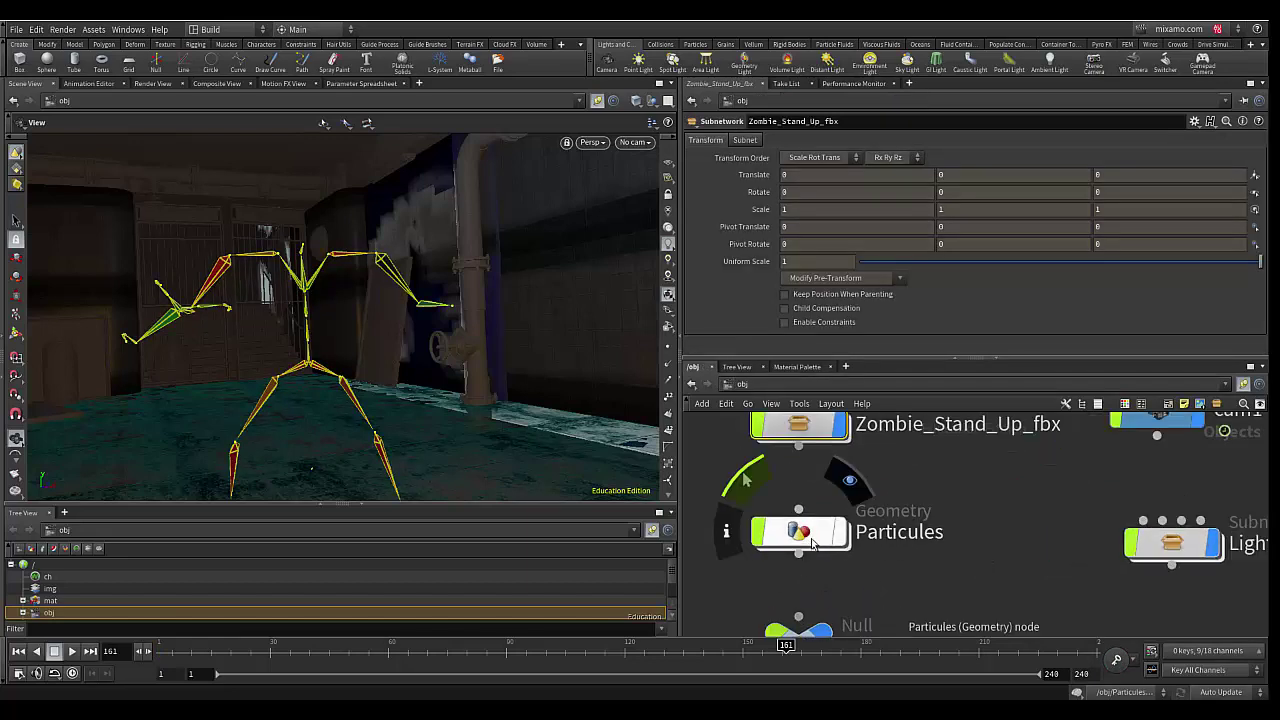
{"action": "double_click", "coordinate": [800, 540]}
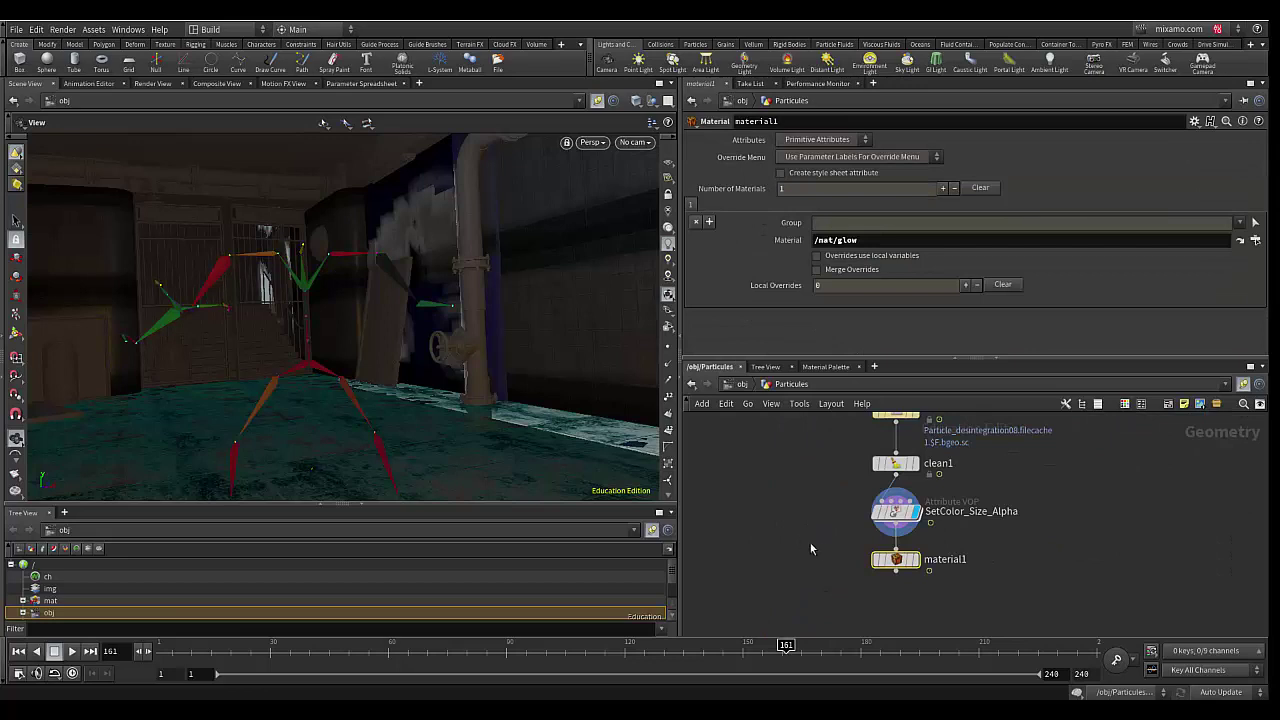
{"action": "middle_click_drag", "start_coordinate": [827, 499], "coordinate": [854, 561]}
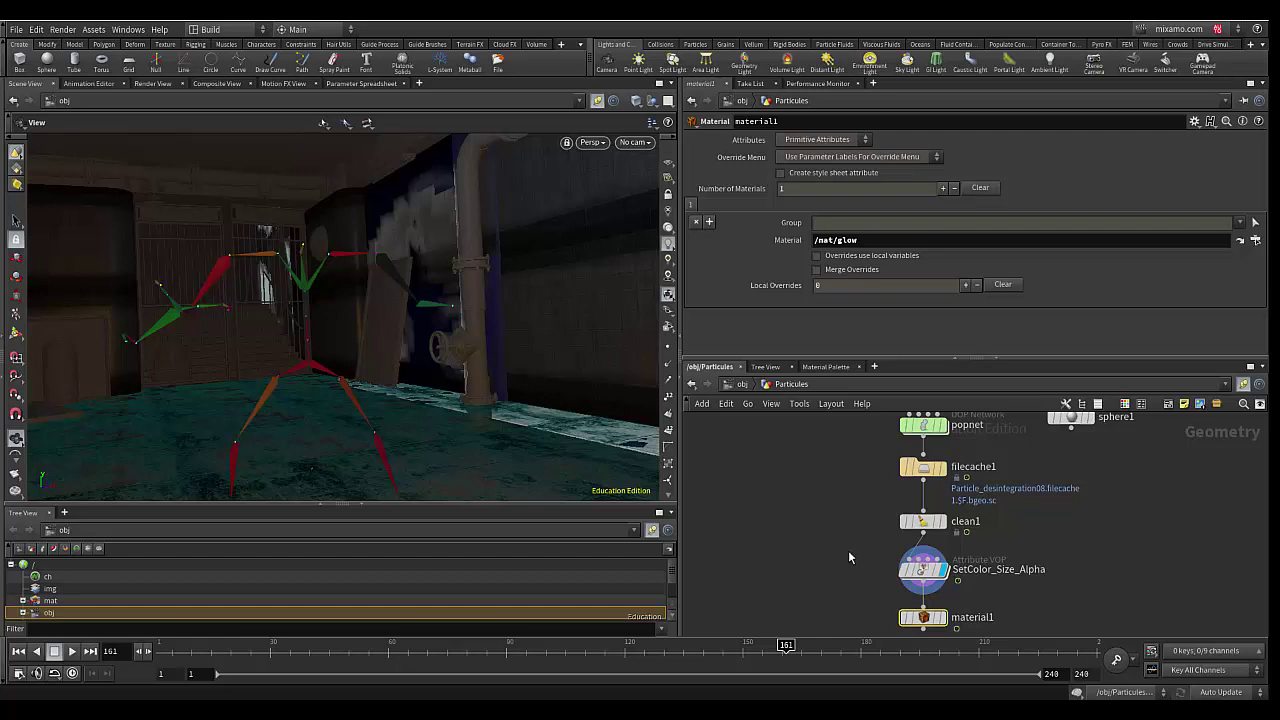
{"action": "middle_click_drag", "start_coordinate": [844, 542], "coordinate": [839, 545]}
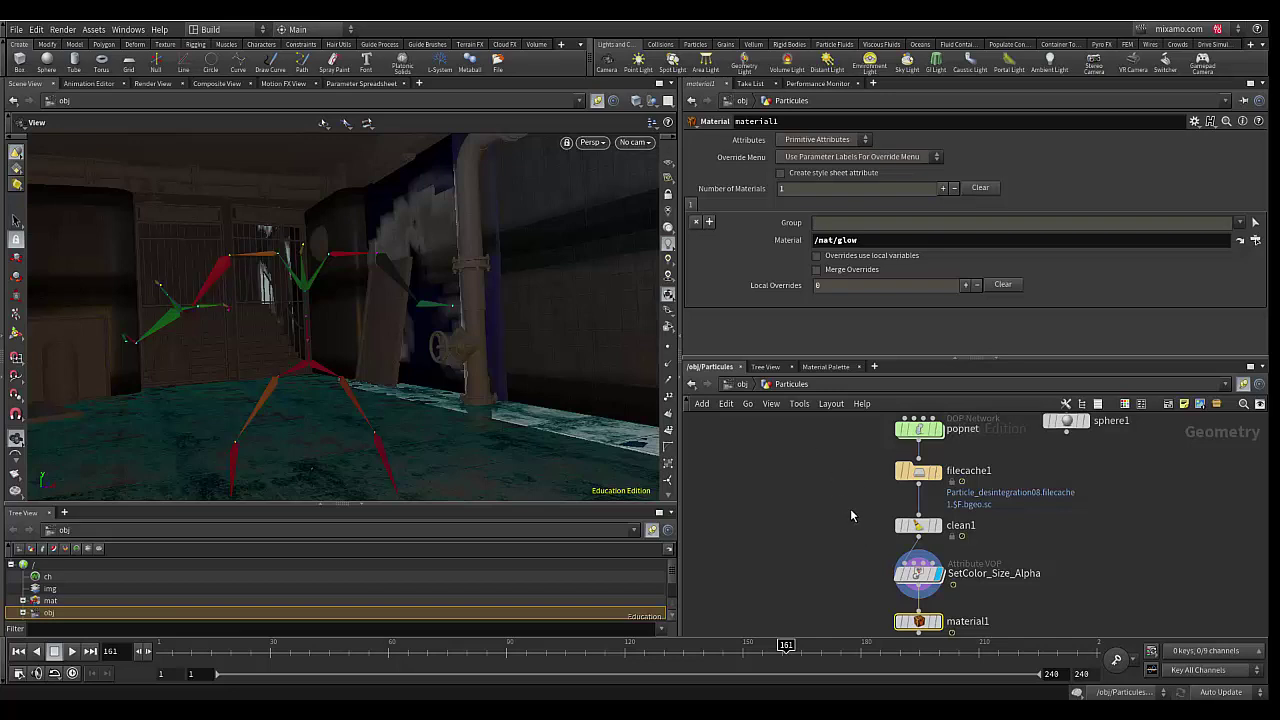
{"action": "mouse_move", "coordinate": [853, 512]}
{"action": "middle_mouse_down"}
{"action": "mouse_move", "coordinate": [857, 534]}
{"action": "mouse_move", "coordinate": [860, 517]}
{"action": "middle_mouse_up"}
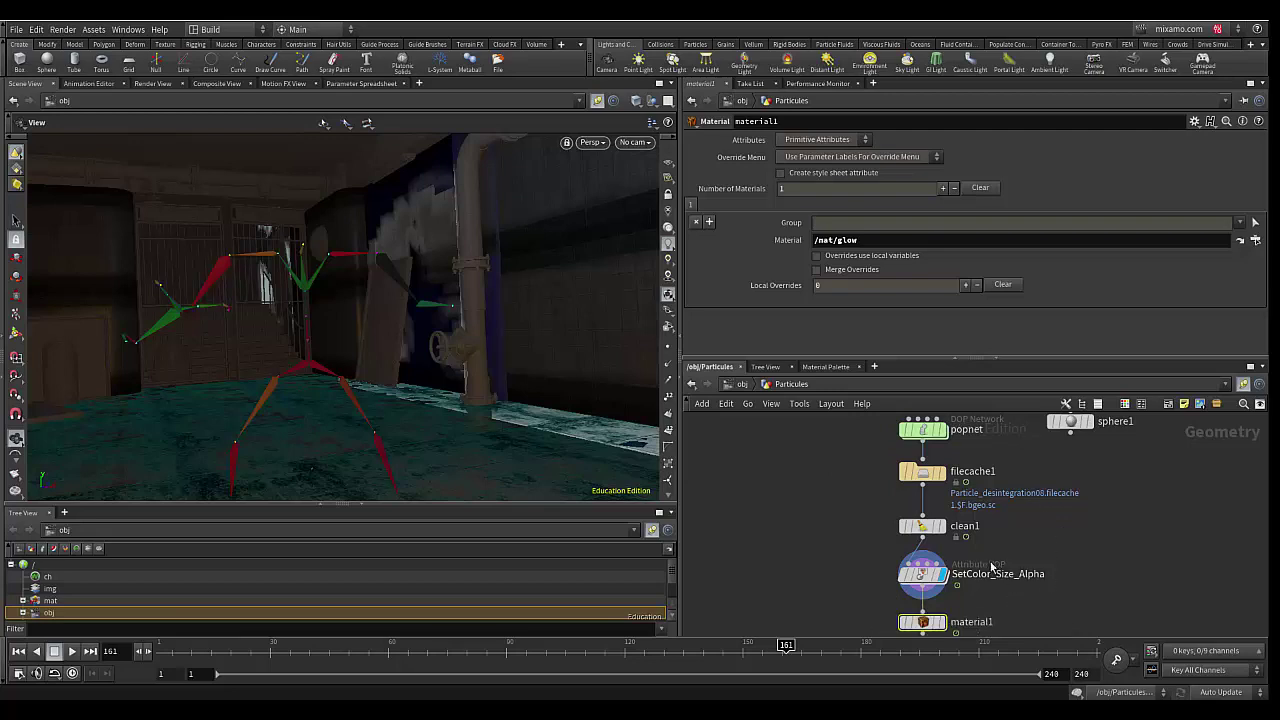
{"action": "middle_click_drag", "start_coordinate": [991, 573], "coordinate": [998, 619]}
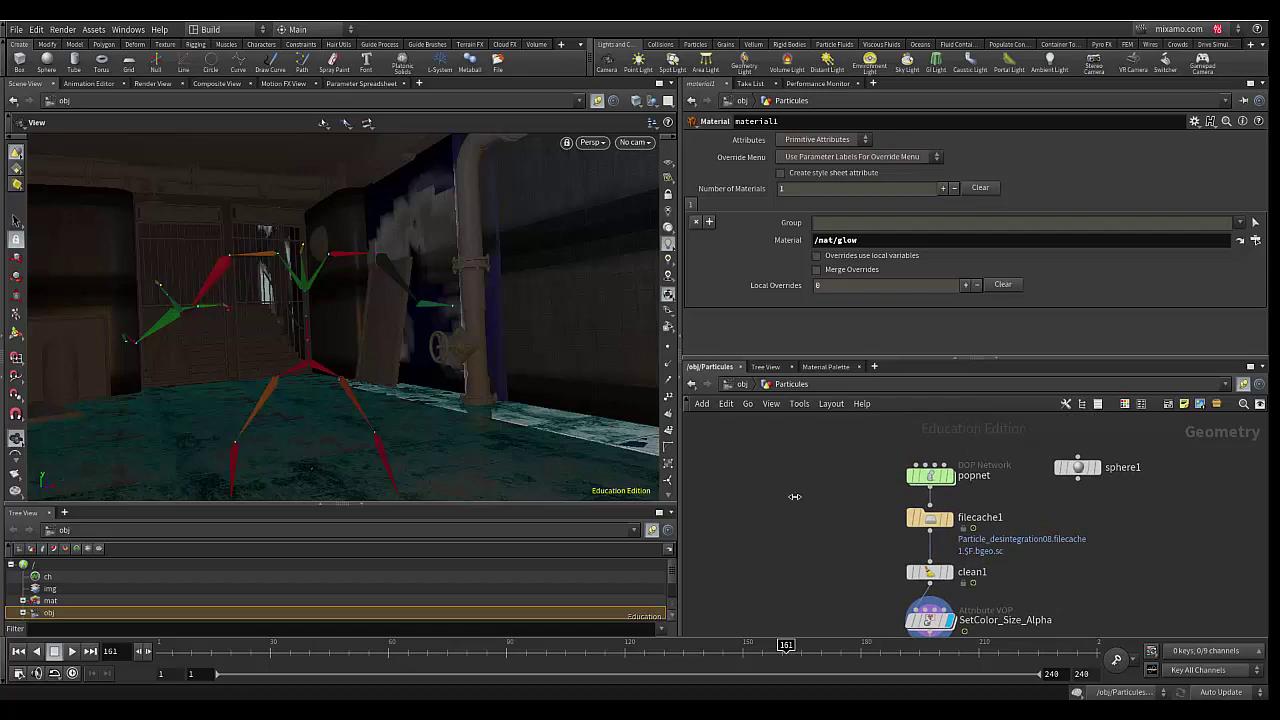
- Search the node menu for 'pop' to view POP Network, then dismiss it without adding anything
{"action": "key", "text": "Tab"}
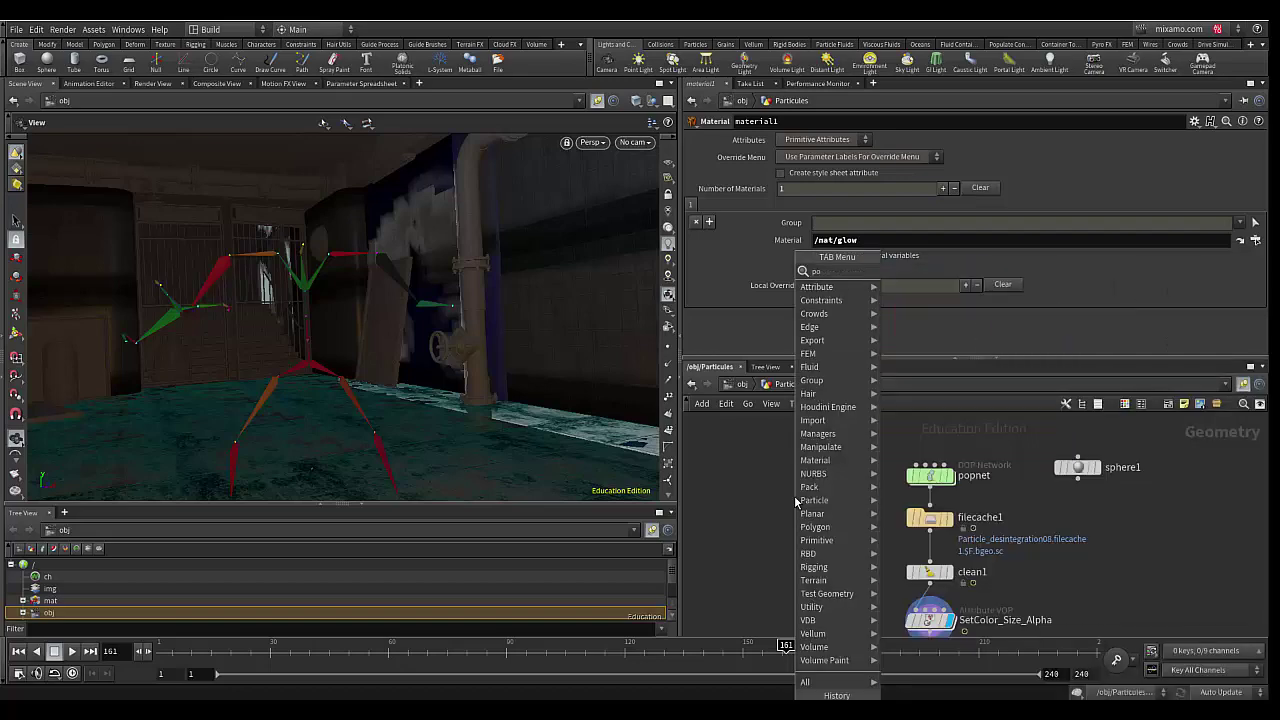
{"action": "type", "text": "pop"}
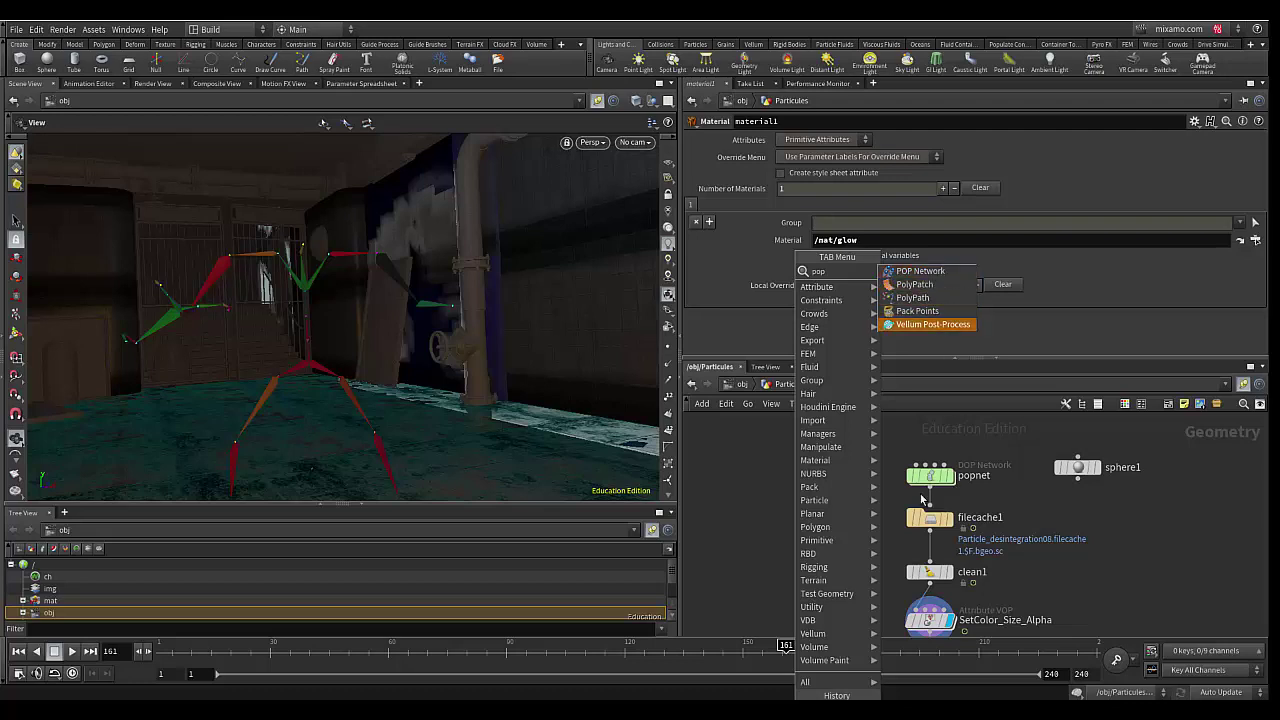
{"action": "left_click", "coordinate": [906, 497]}
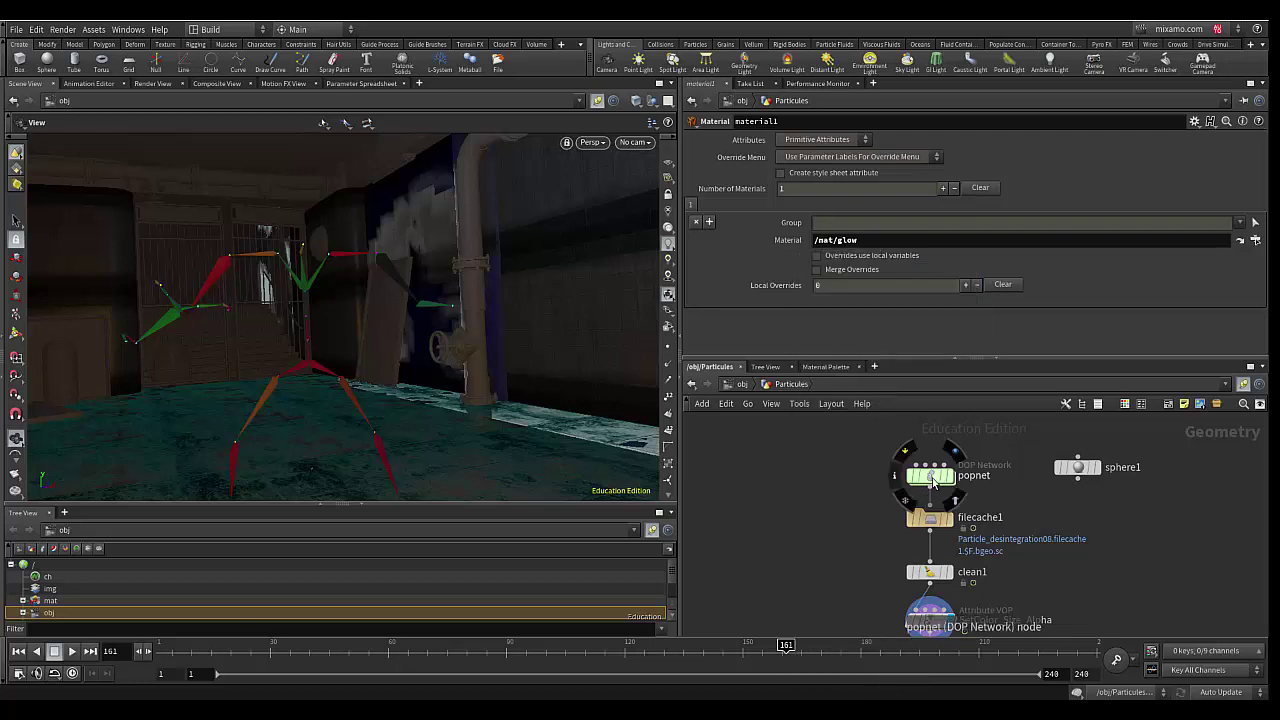
- Dive into popnet and box-select the POP chain from popvop1 and pop_size upward
{"action": "double_click", "coordinate": [932, 477]}
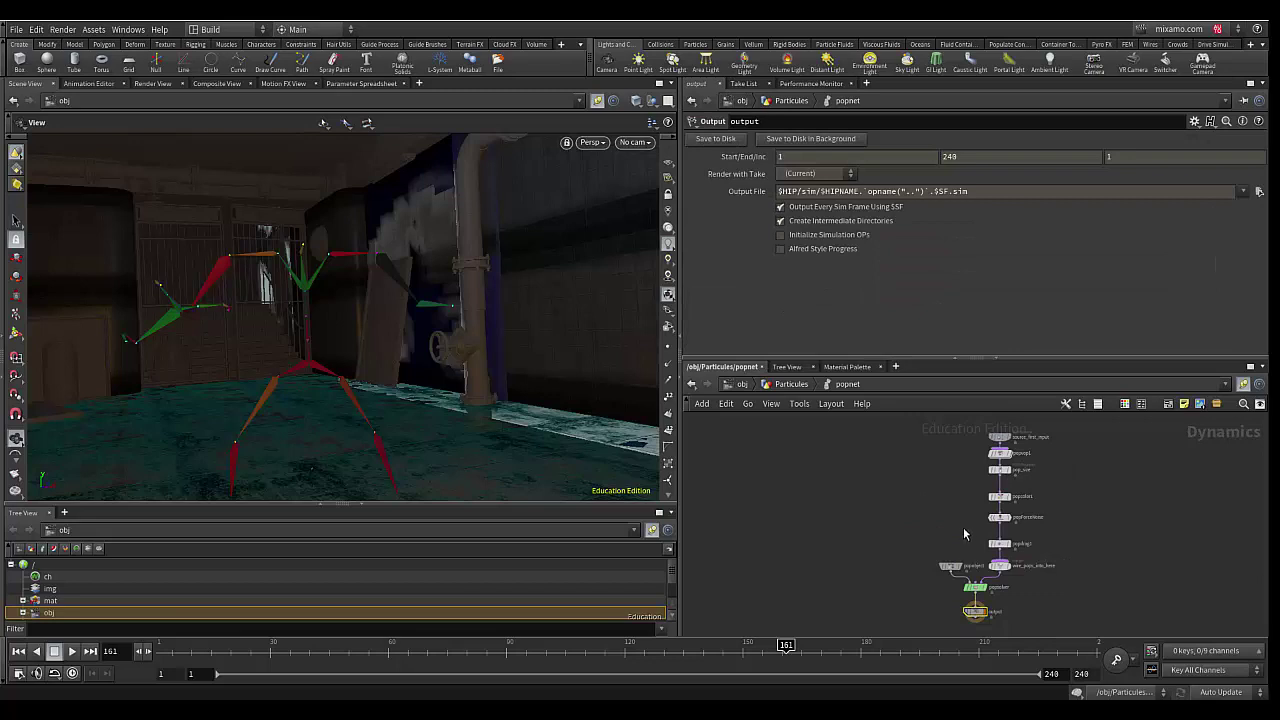
{"action": "mouse_move", "coordinate": [938, 519]}
{"action": "middle_mouse_down"}
{"action": "mouse_move", "coordinate": [834, 511]}
{"action": "mouse_move", "coordinate": [838, 610]}
{"action": "middle_mouse_up"}
{"action": "scroll", "coordinate": [825, 511], "scroll_direction": "up", "scroll_amount": 2}
{"action": "scroll", "coordinate": [831, 519], "scroll_direction": "up", "scroll_amount": 2}
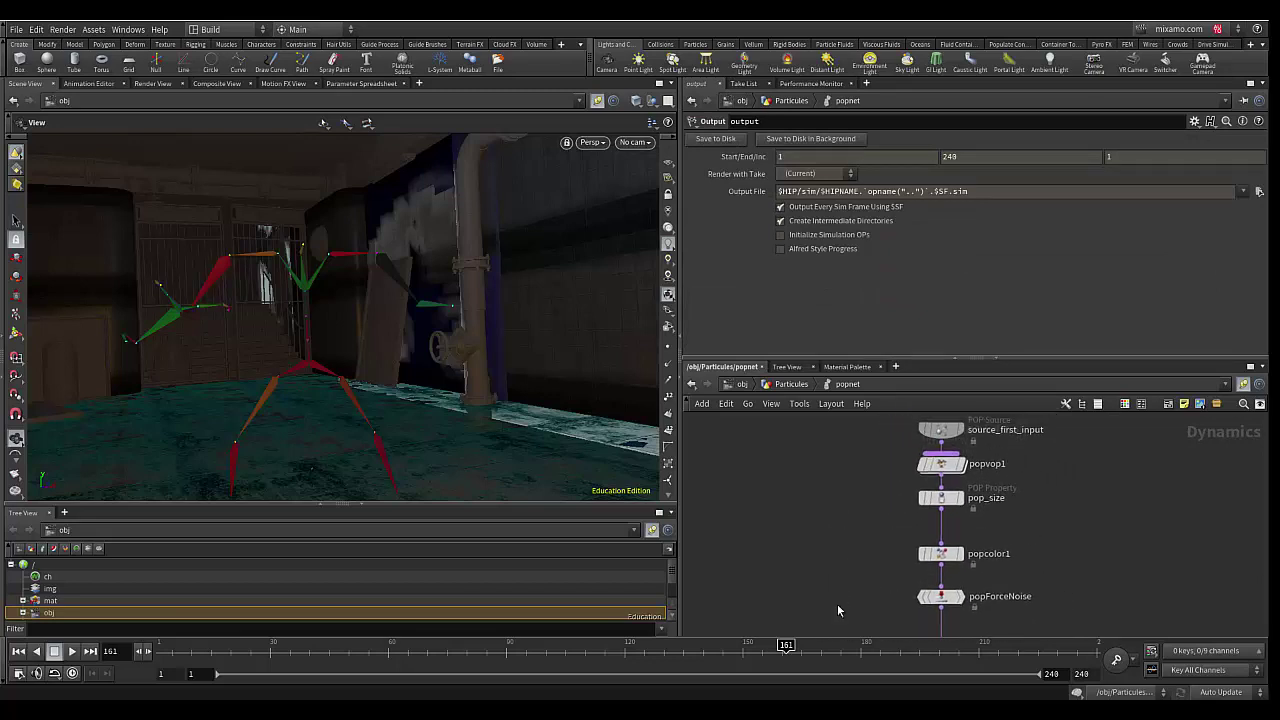
{"action": "scroll", "coordinate": [840, 600], "scroll_direction": "down", "scroll_amount": 1}
{"action": "middle_click_drag", "start_coordinate": [853, 566], "coordinate": [838, 545]}
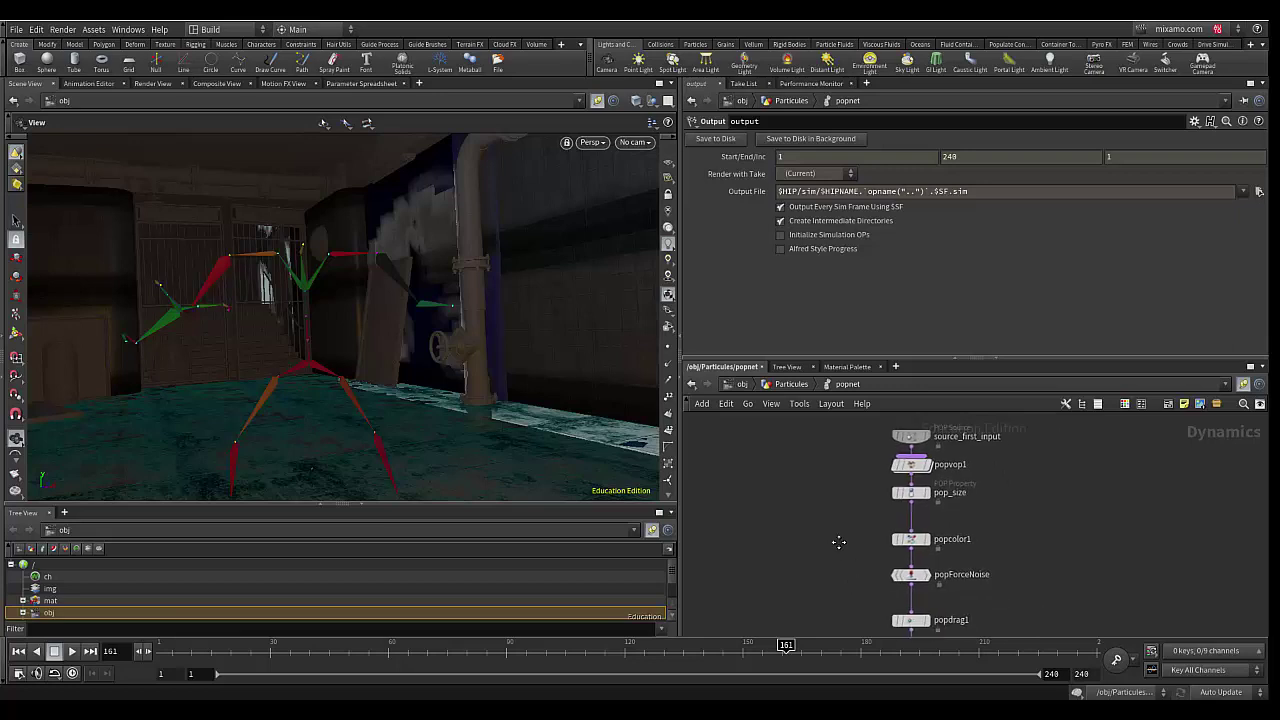
{"action": "mouse_move", "coordinate": [847, 446]}
{"action": "left_mouse_down"}
{"action": "mouse_move", "coordinate": [903, 516]}
{"action": "mouse_move", "coordinate": [946, 510]}
{"action": "left_mouse_up"}
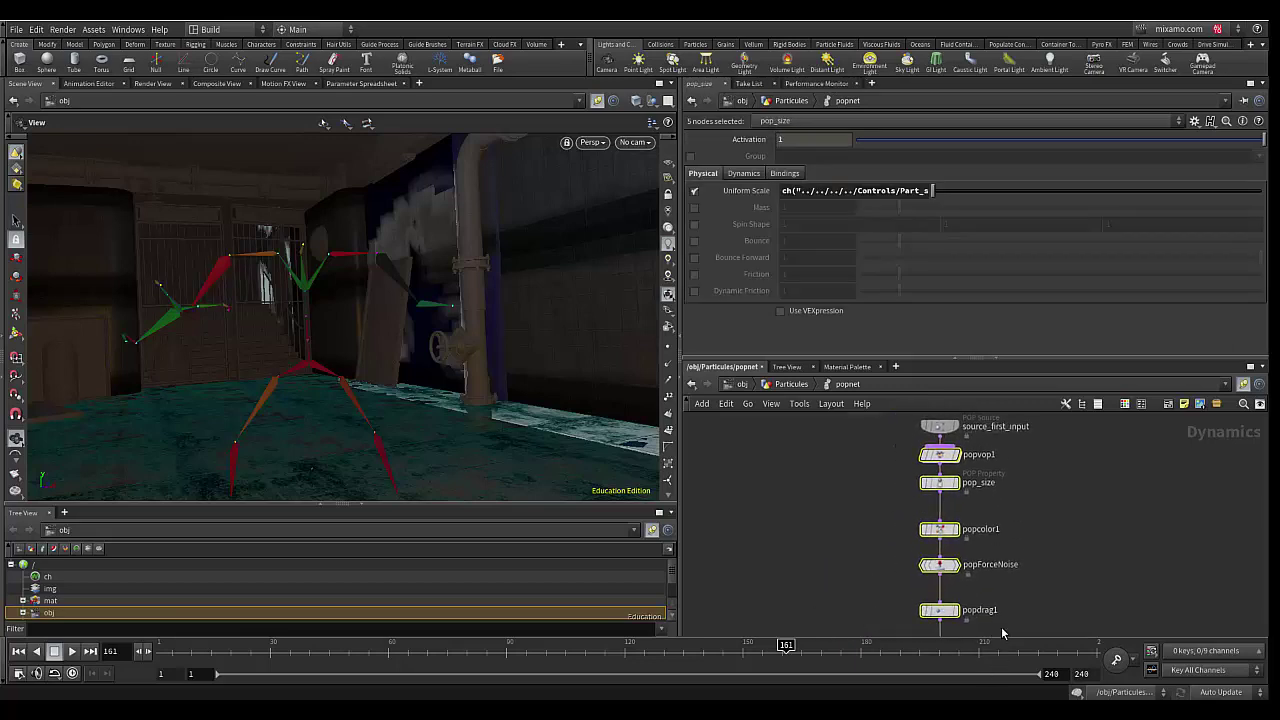
- Pan and zoom down to the wire_pops_into_here merge, popobject, popsolver and output
{"action": "scroll", "coordinate": [1032, 566], "scroll_direction": "down", "scroll_amount": 1}
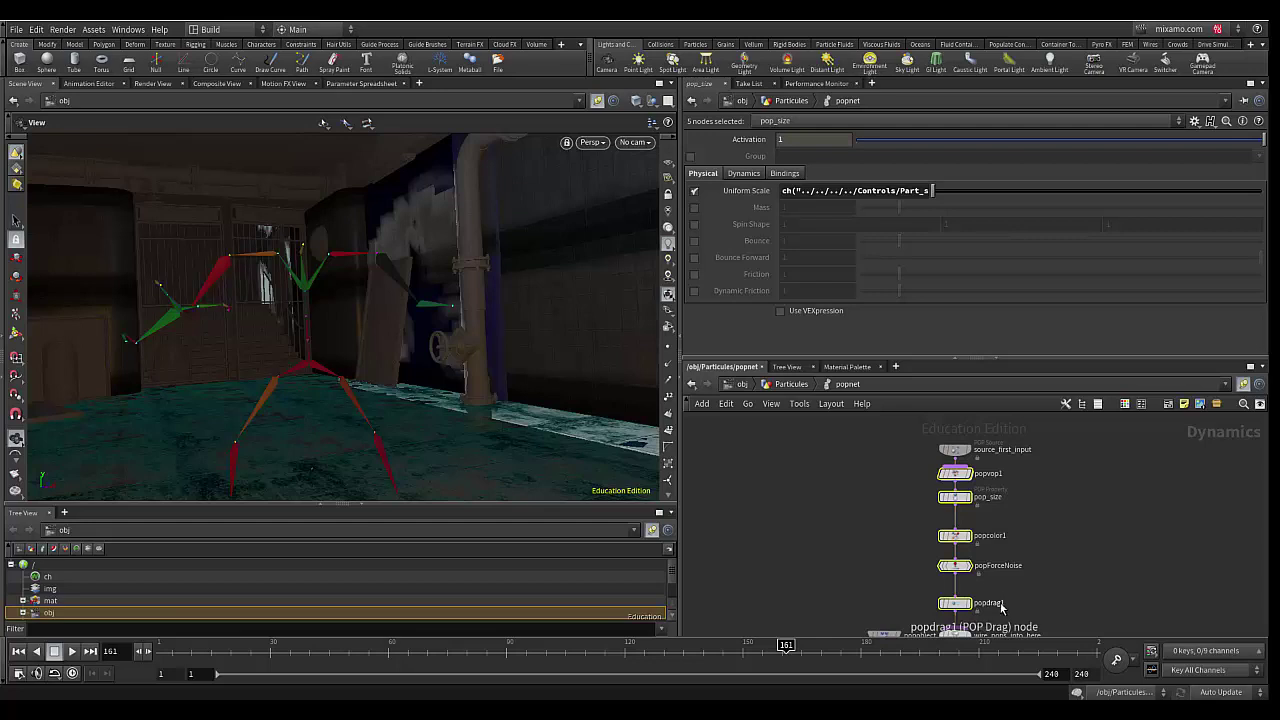
{"action": "middle_click_drag", "start_coordinate": [1049, 591], "coordinate": [1047, 525]}
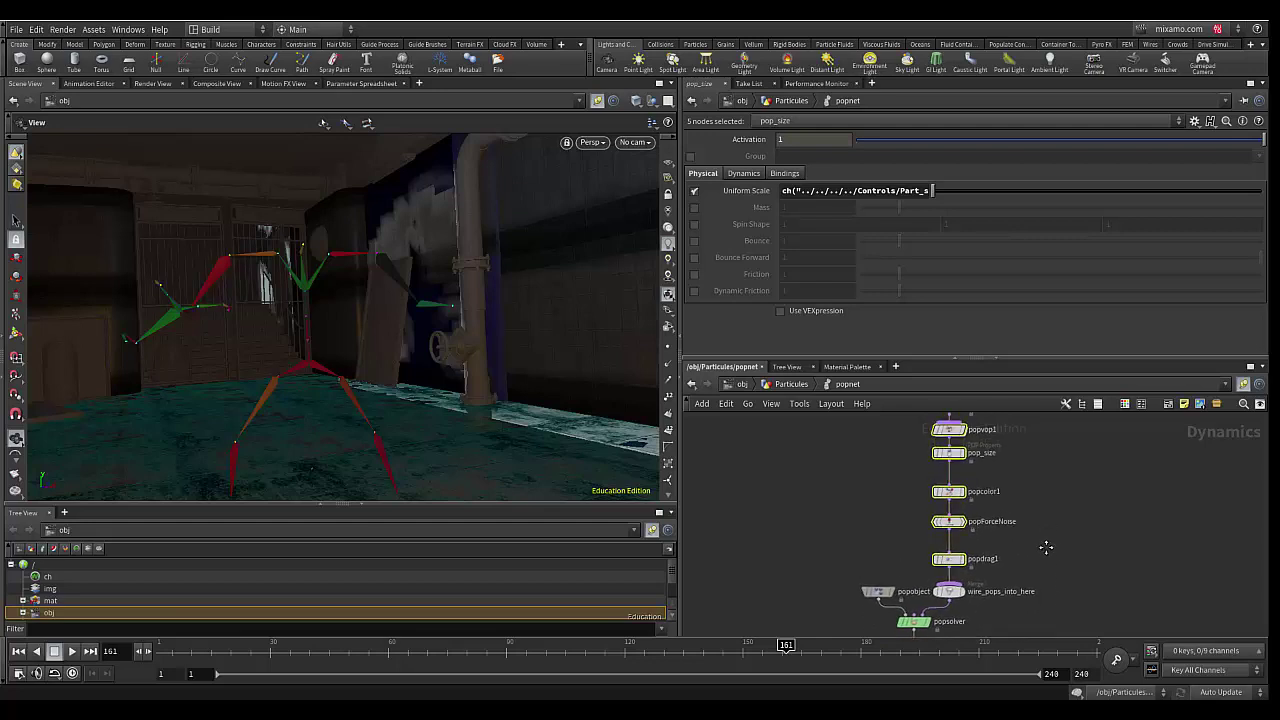
{"action": "mouse_move", "coordinate": [950, 571]}
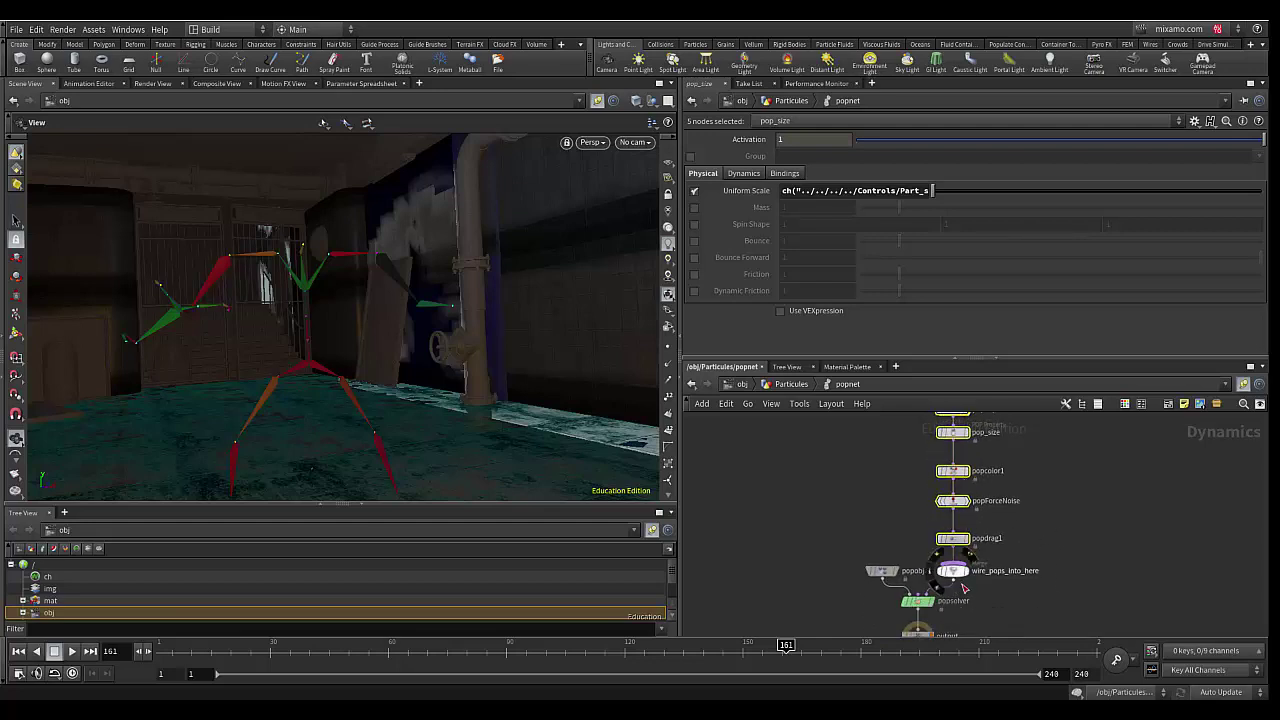
{"action": "scroll", "coordinate": [965, 580], "scroll_direction": "up", "scroll_amount": 3}
{"action": "scroll", "coordinate": [1000, 578], "scroll_direction": "up", "scroll_amount": 2}
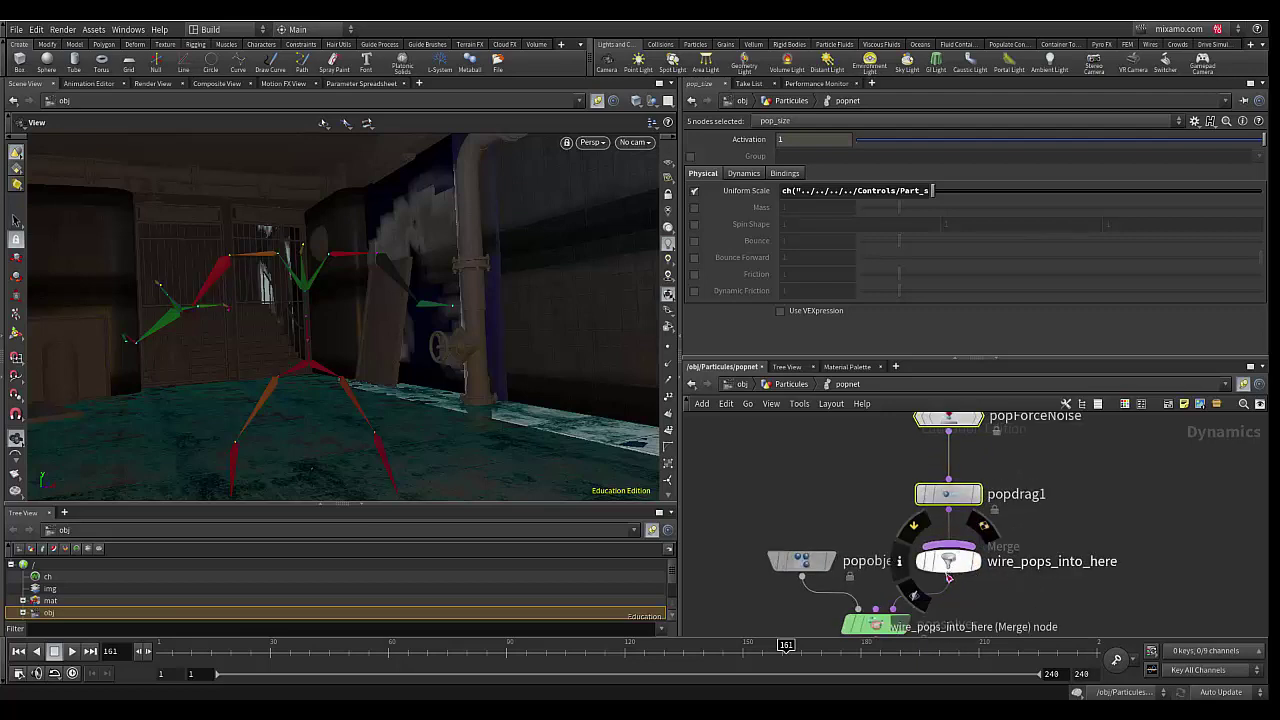
{"action": "middle_click_drag", "start_coordinate": [947, 586], "coordinate": [995, 512]}
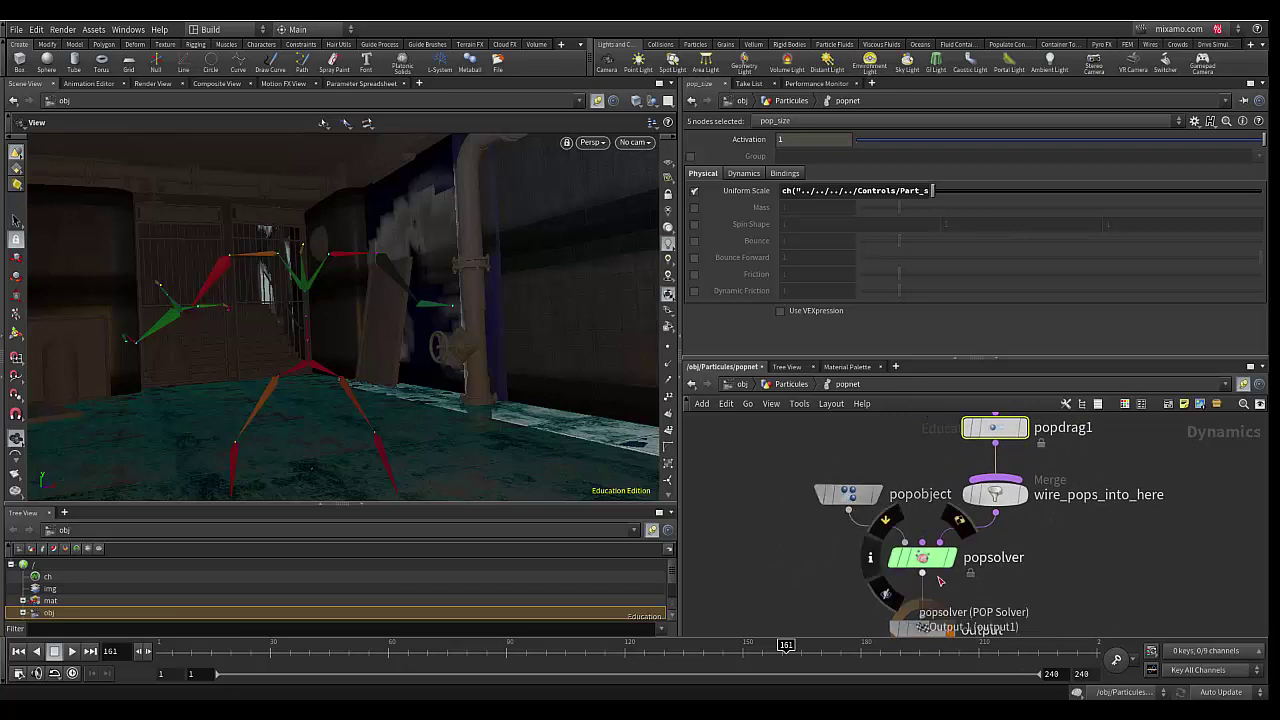
- Show popsolver's parameters (Tracker Port 8080, Number of Slices 1) and bring popdrag1 back into view
{"action": "left_click", "coordinate": [923, 562]}
{"action": "scroll", "coordinate": [923, 562], "scroll_direction": "down", "scroll_amount": 3}
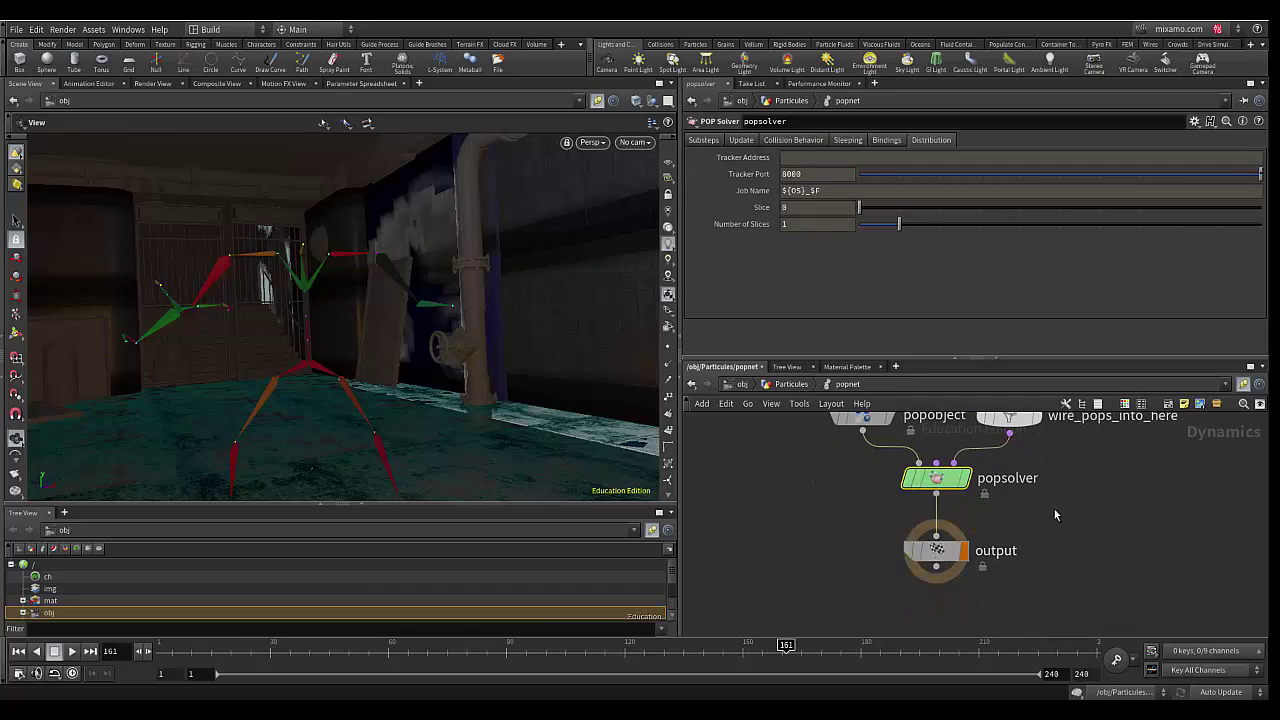
{"action": "middle_click_drag", "start_coordinate": [1054, 514], "coordinate": [1033, 656]}
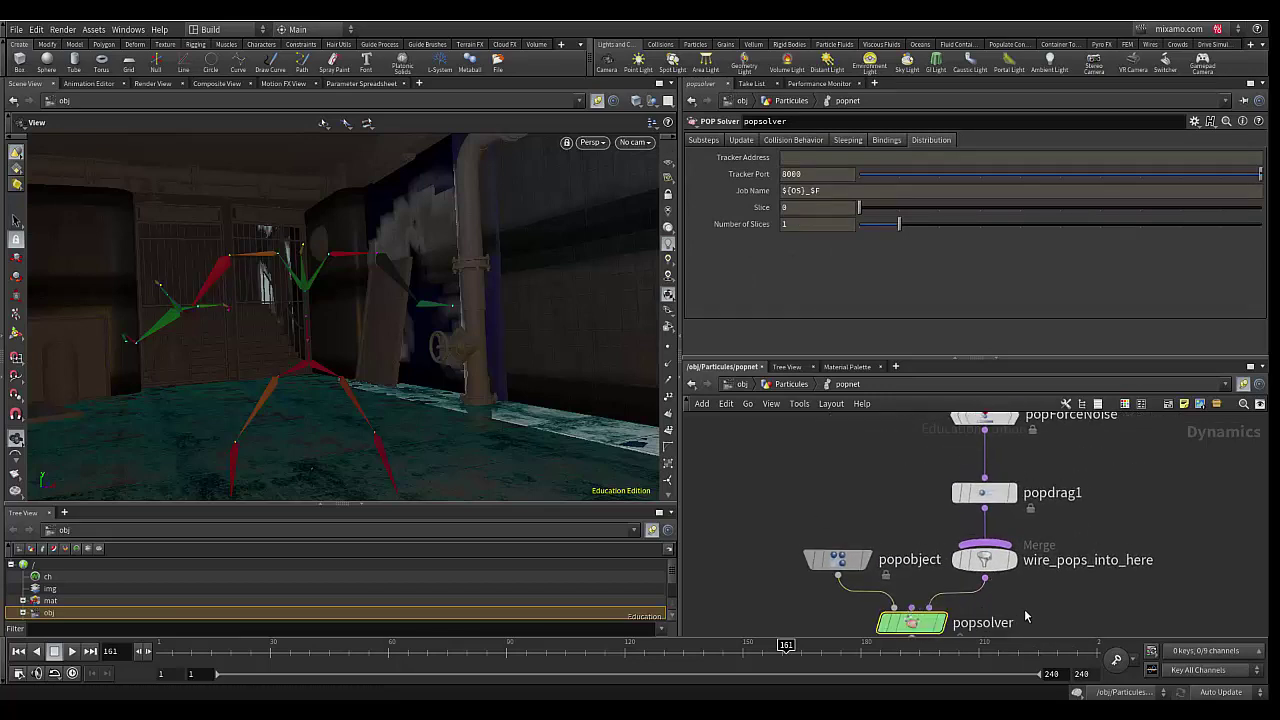
- Zoom the network editor in and out to review the POP chain
{"action": "scroll", "coordinate": [1024, 605], "scroll_direction": "up", "scroll_amount": 2}
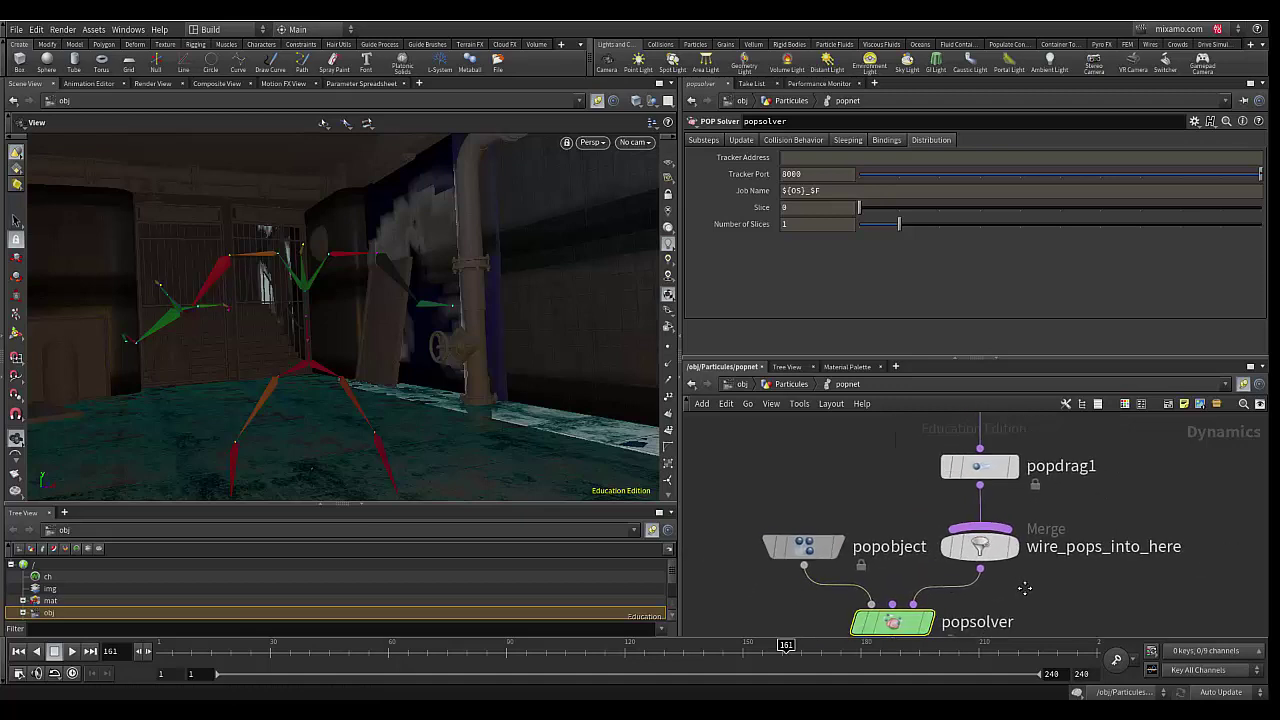
{"action": "scroll", "coordinate": [1024, 588], "scroll_direction": "down", "scroll_amount": 1}
{"action": "scroll", "coordinate": [1030, 585], "scroll_direction": "up", "scroll_amount": 3}
{"action": "scroll", "coordinate": [1045, 578], "scroll_direction": "up", "scroll_amount": 2}
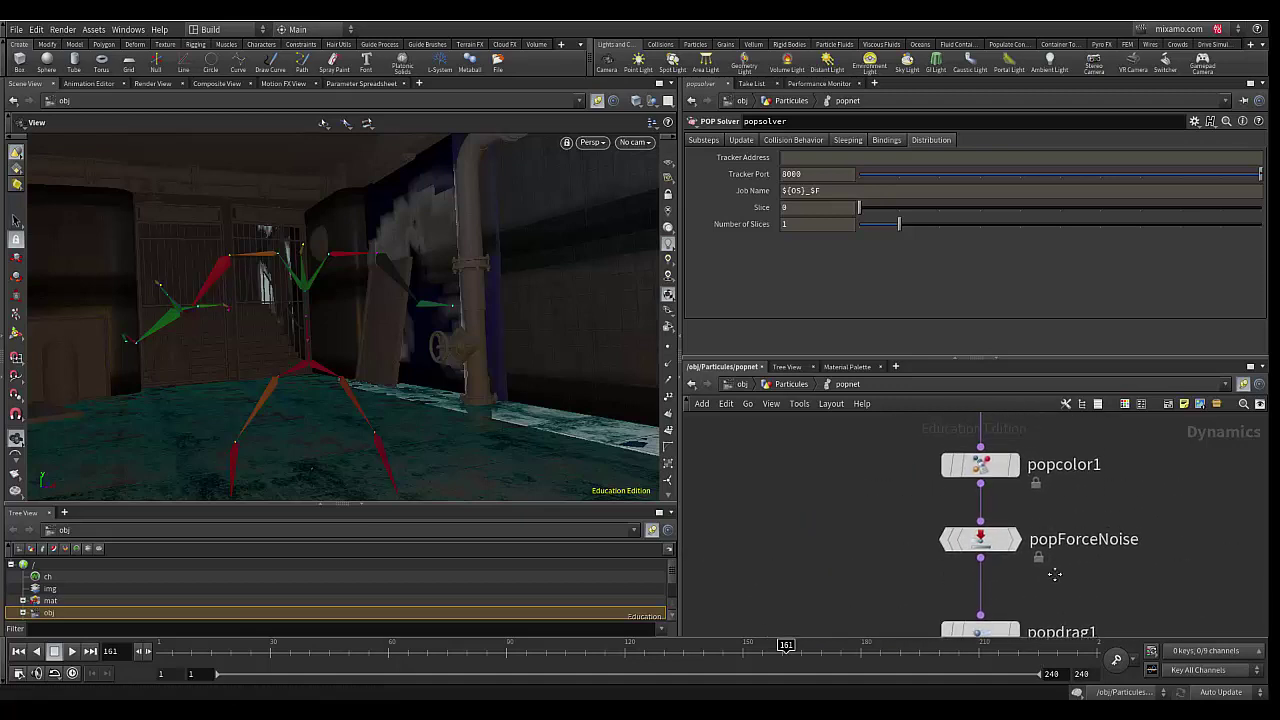
{"action": "scroll", "coordinate": [1054, 573], "scroll_direction": "up", "scroll_amount": 3}
{"action": "scroll", "coordinate": [1050, 575], "scroll_direction": "up", "scroll_amount": 1}
{"action": "scroll", "coordinate": [1045, 577], "scroll_direction": "up", "scroll_amount": 1}
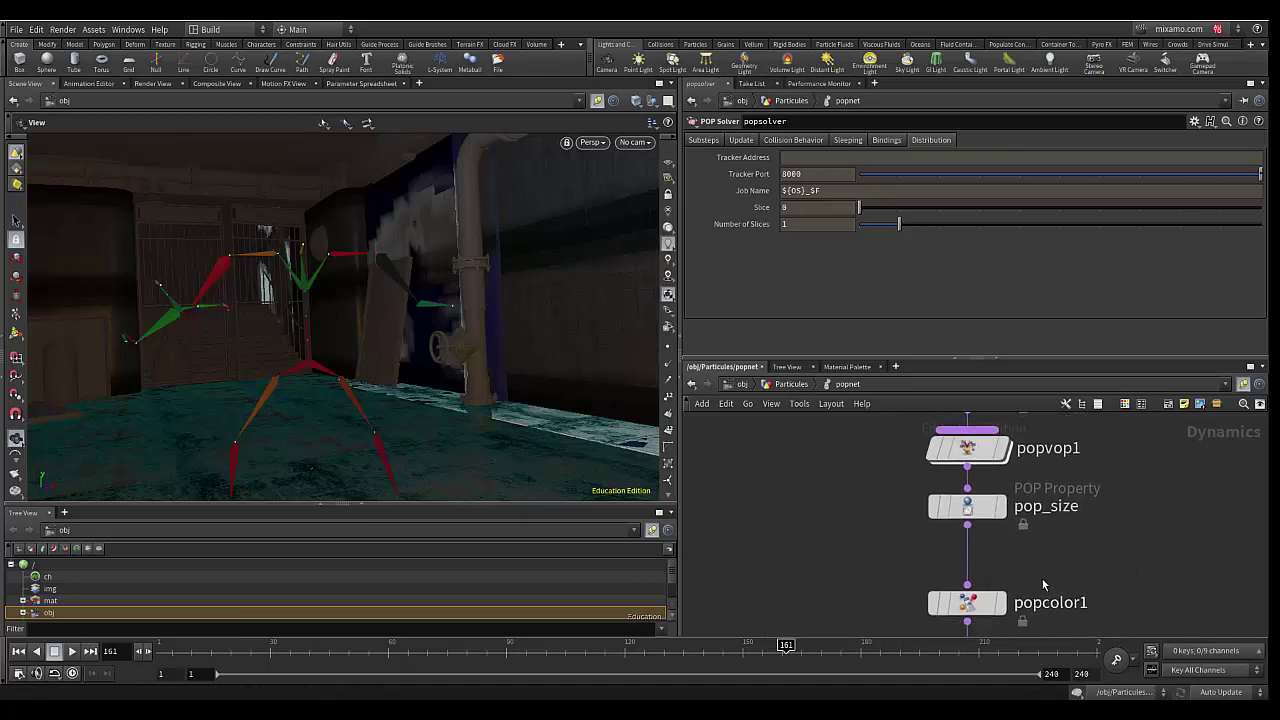
{"action": "scroll", "coordinate": [1043, 585], "scroll_direction": "up", "scroll_amount": 2}
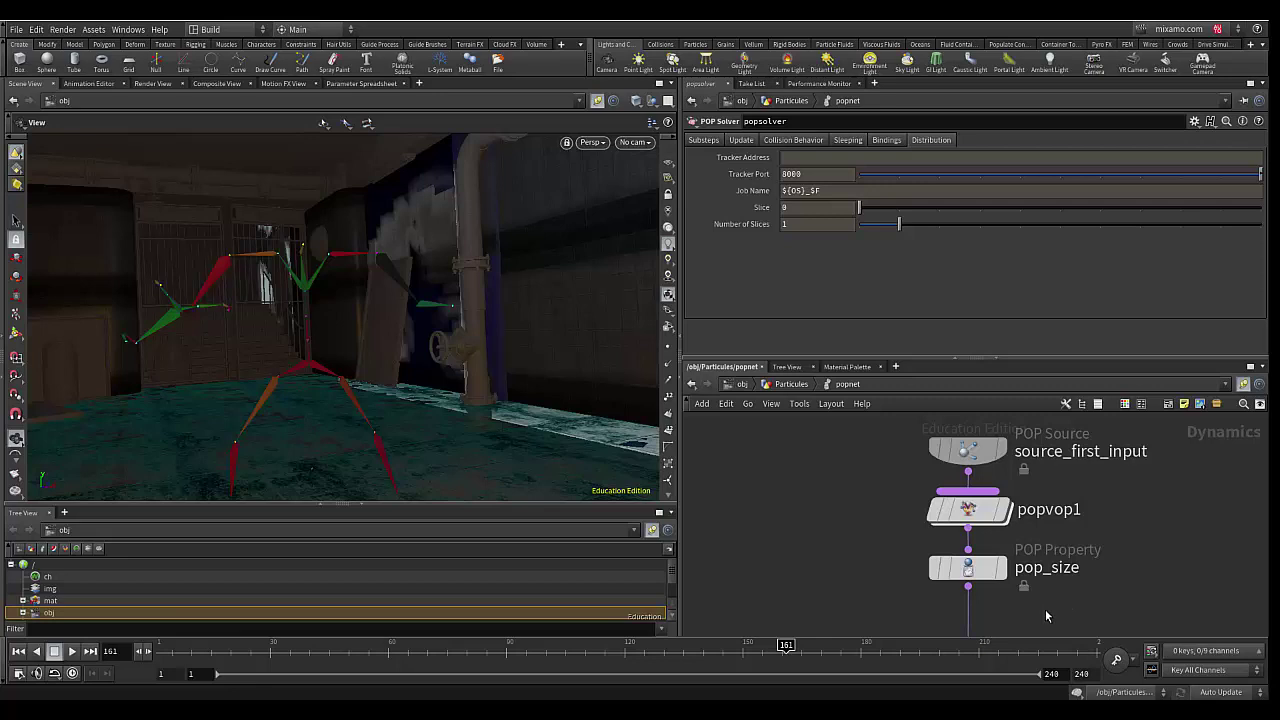
{"action": "scroll", "coordinate": [1045, 609], "scroll_direction": "down", "scroll_amount": 4}
{"action": "scroll", "coordinate": [1060, 570], "scroll_direction": "down", "scroll_amount": 2}
{"action": "scroll", "coordinate": [1058, 468], "scroll_direction": "down", "scroll_amount": 1}
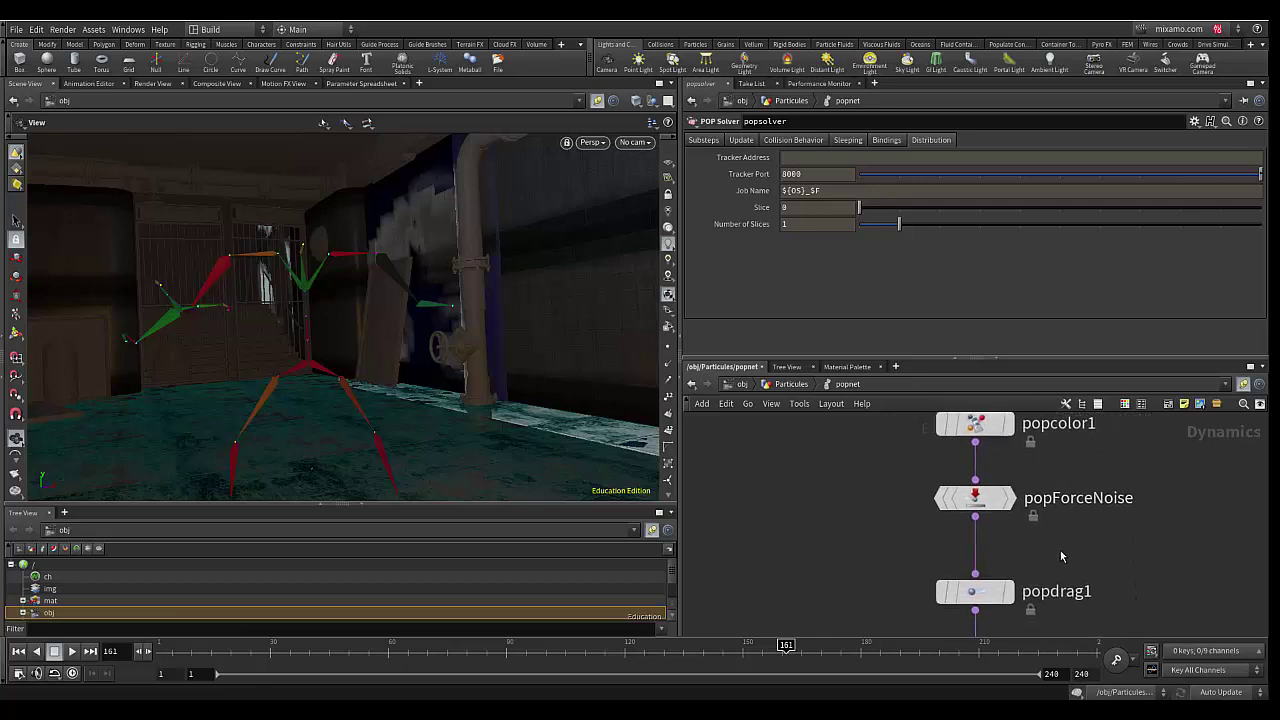
{"action": "scroll", "coordinate": [1060, 480], "scroll_direction": "down", "scroll_amount": 3}
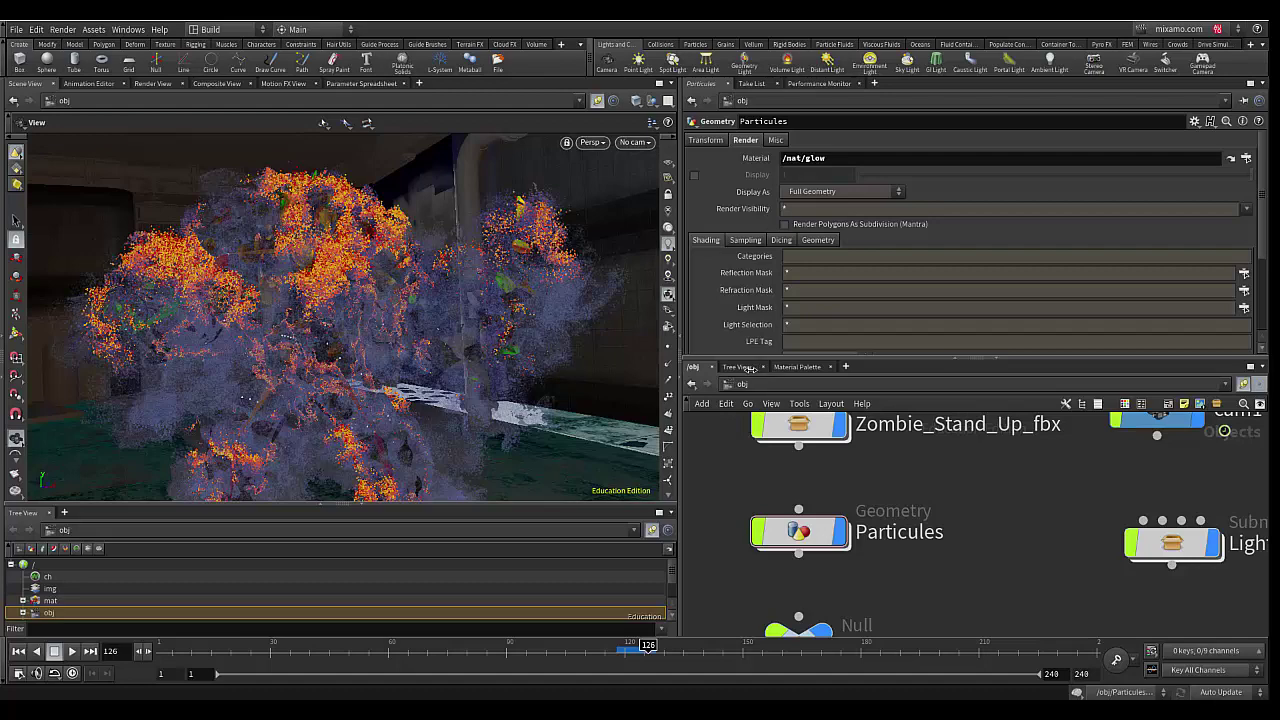
- Enter the Particules geometry, frame popnet and its nodes, and nudge sphere1 slightly
{"action": "double_click", "coordinate": [799, 531]}
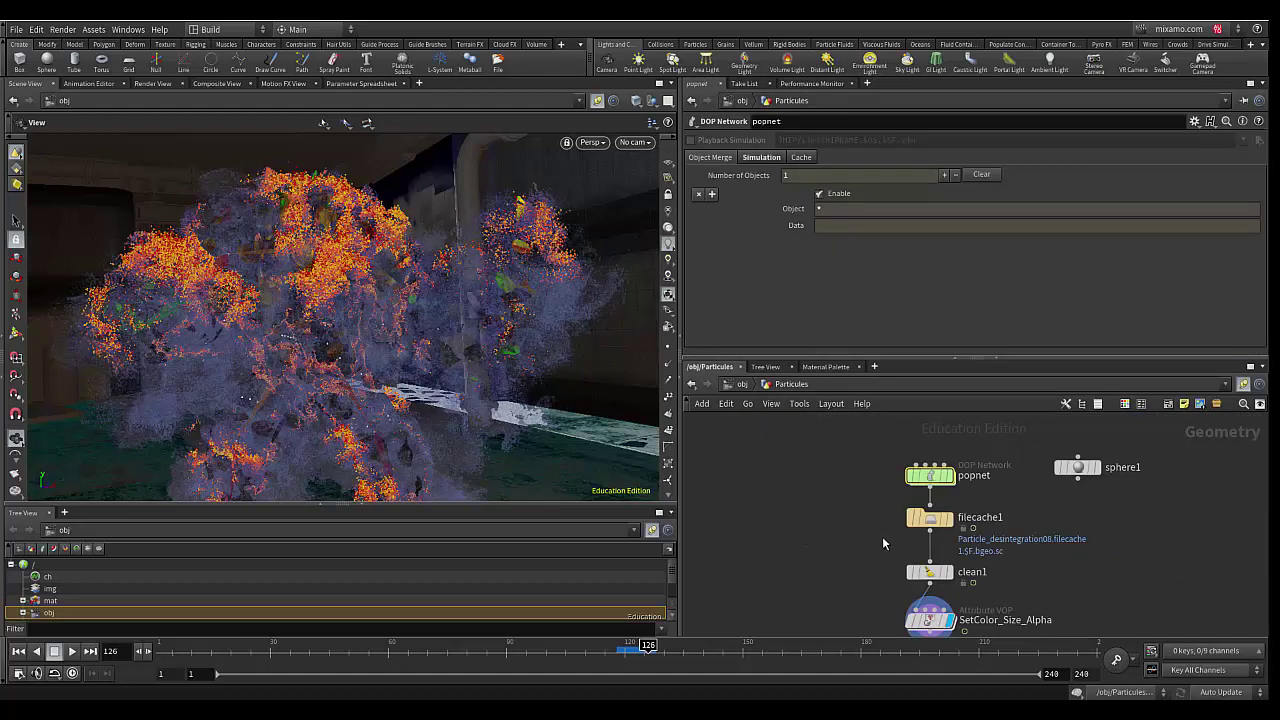
{"action": "mouse_move", "coordinate": [877, 539]}
{"action": "middle_mouse_down"}
{"action": "mouse_move", "coordinate": [838, 464]}
{"action": "mouse_move", "coordinate": [831, 570]}
{"action": "middle_mouse_up"}
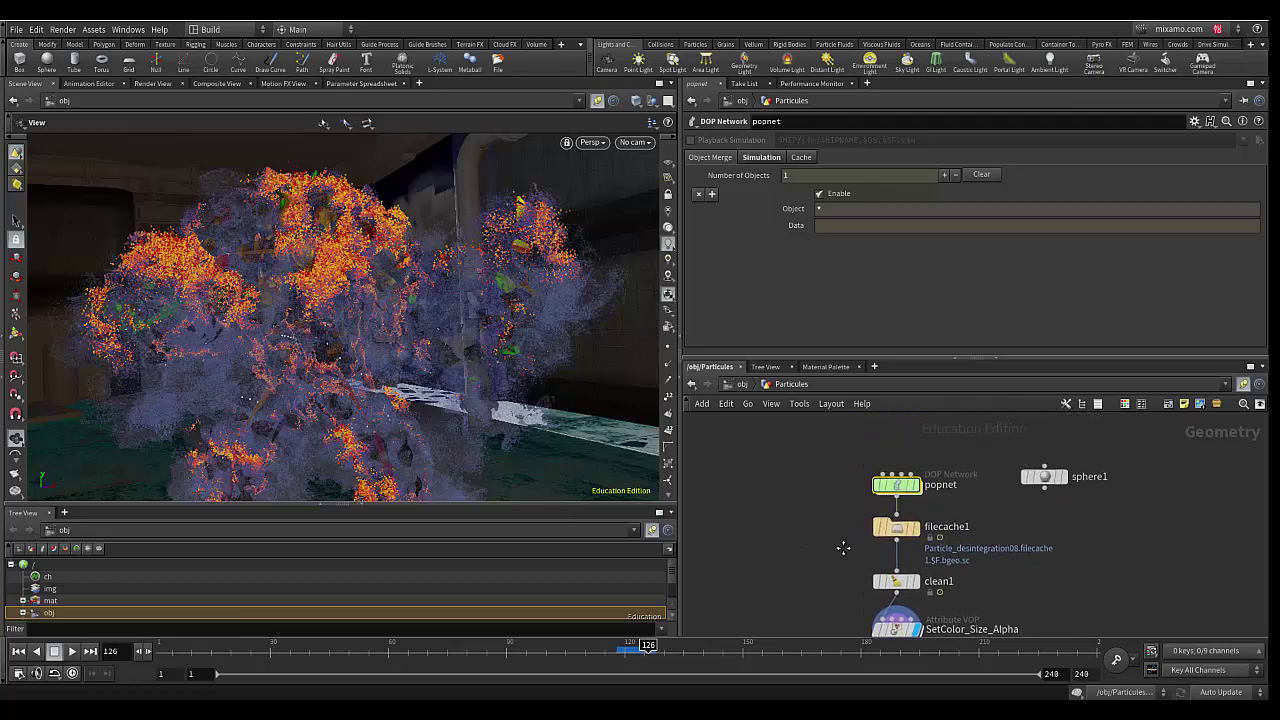
{"action": "scroll", "coordinate": [832, 542], "scroll_direction": "up", "scroll_amount": 1}
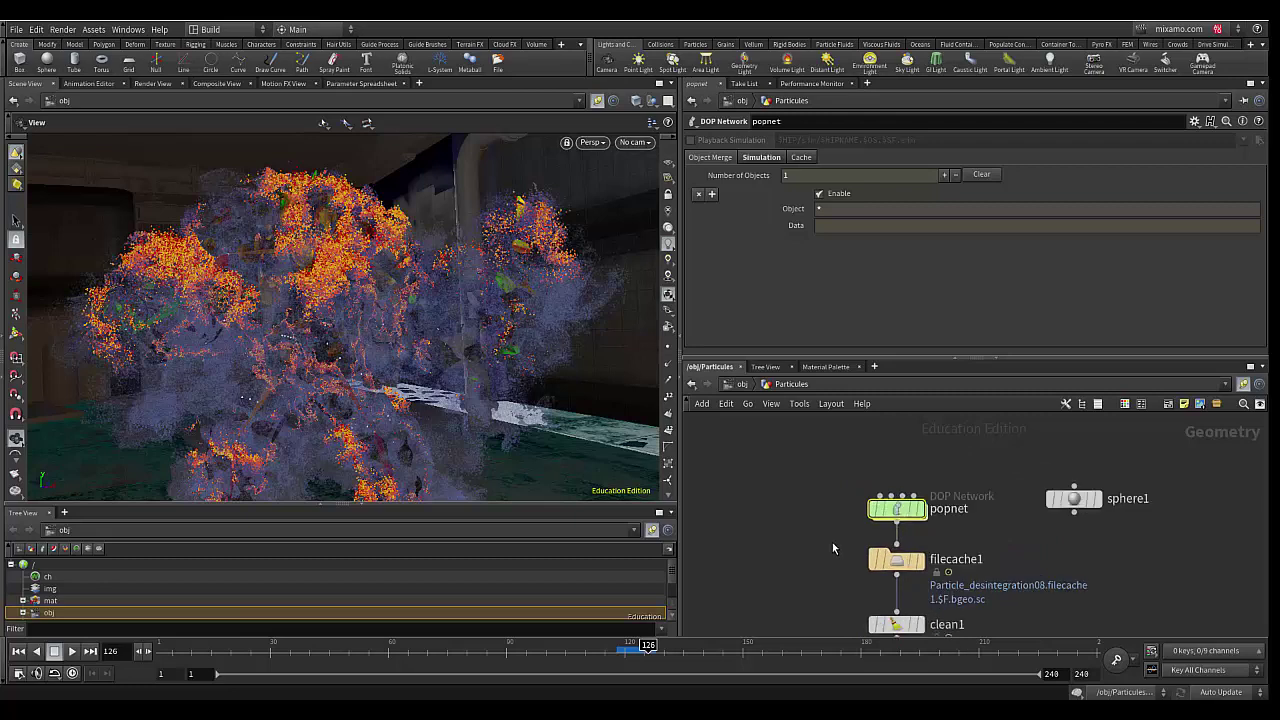
{"action": "scroll", "coordinate": [832, 541], "scroll_direction": "up", "scroll_amount": 1}
{"action": "scroll", "coordinate": [832, 541], "scroll_direction": "up", "scroll_amount": 2}
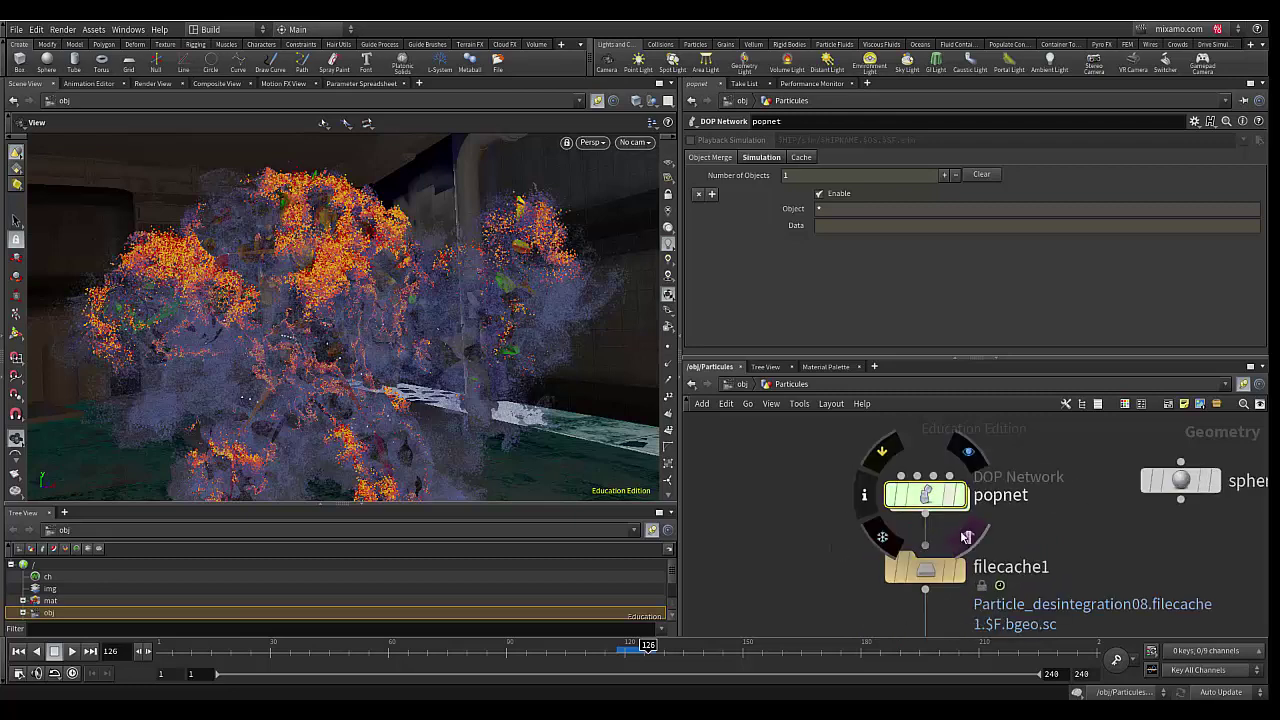
{"action": "mouse_move", "coordinate": [1182, 485]}
{"action": "left_mouse_down"}
{"action": "mouse_move", "coordinate": [1166, 487]}
{"action": "mouse_move", "coordinate": [1198, 487]}
{"action": "left_mouse_up"}
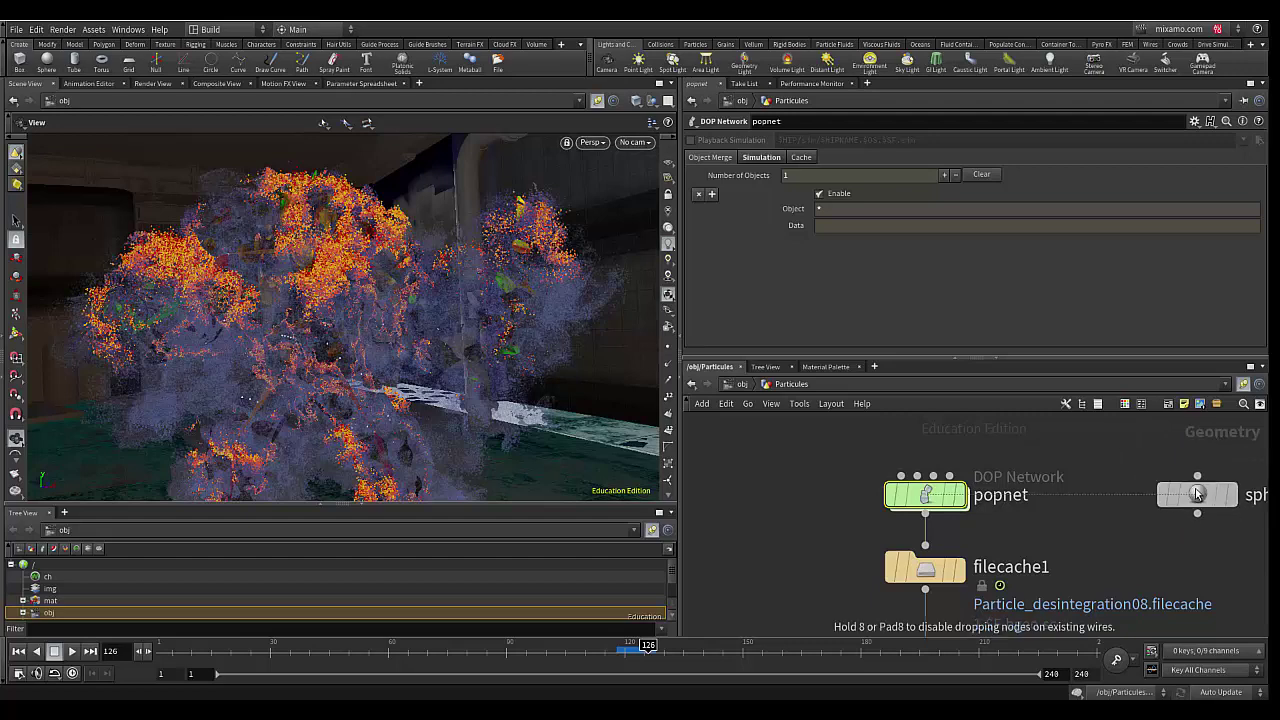
- Dive into popnet and select source_first_input: Impulse Count 20, Birth Rate 1000, Life Expectancy 1
{"action": "double_click", "coordinate": [927, 497]}
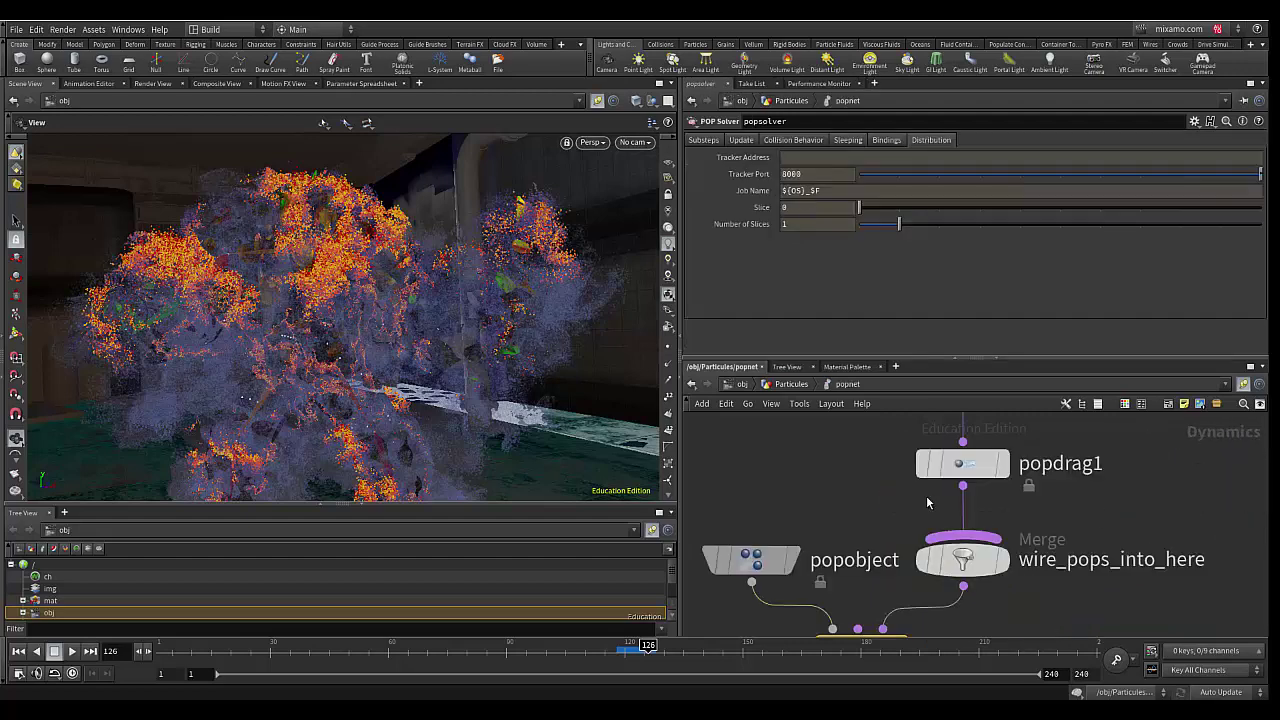
{"action": "mouse_move", "coordinate": [879, 496]}
{"action": "middle_mouse_down"}
{"action": "mouse_move", "coordinate": [912, 484]}
{"action": "mouse_move", "coordinate": [906, 590]}
{"action": "middle_mouse_up"}
{"action": "scroll", "coordinate": [912, 484], "scroll_direction": "down", "scroll_amount": 3}
{"action": "scroll", "coordinate": [905, 510], "scroll_direction": "up", "scroll_amount": 2}
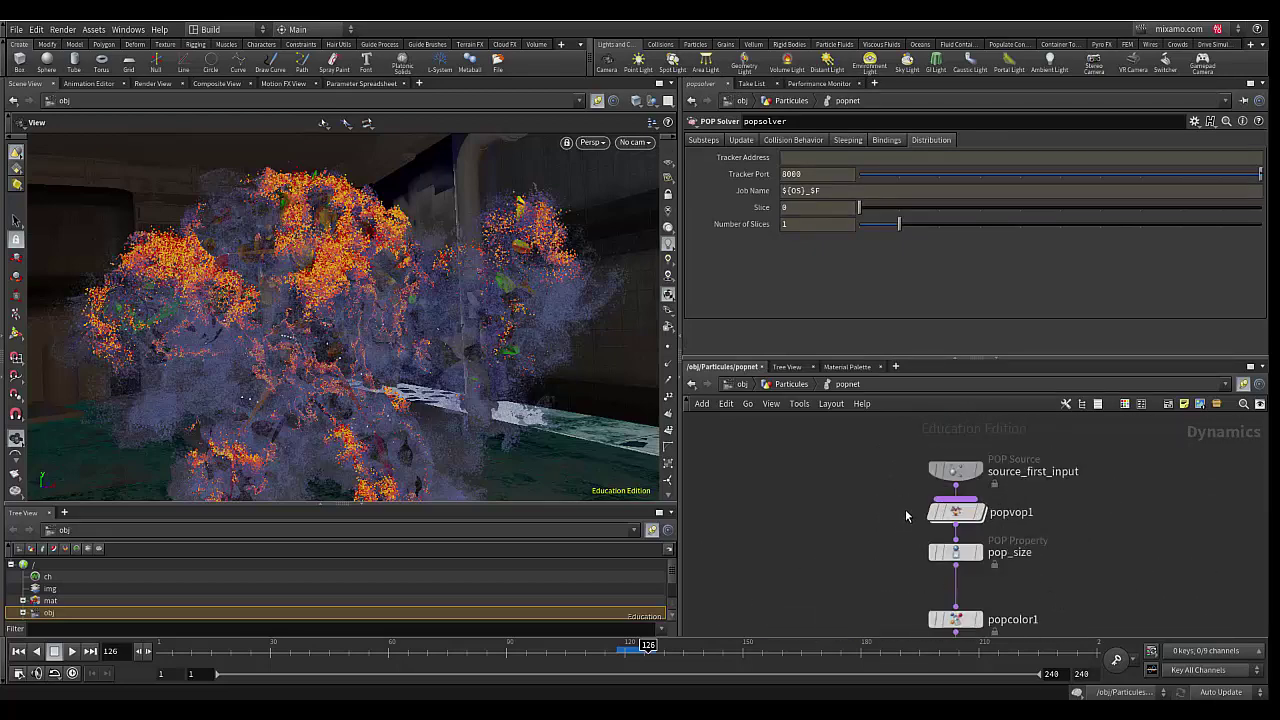
{"action": "scroll", "coordinate": [905, 510], "scroll_direction": "up", "scroll_amount": 2}
{"action": "scroll", "coordinate": [852, 520], "scroll_direction": "up", "scroll_amount": 2}
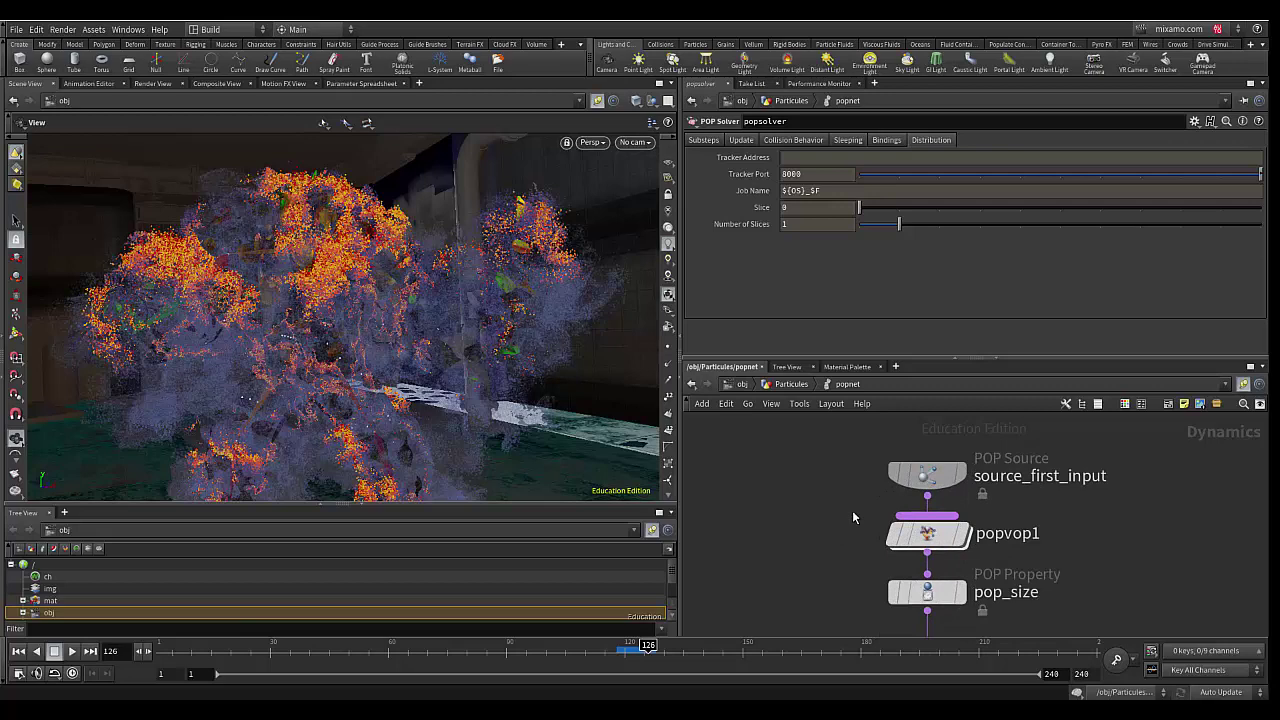
{"action": "left_click", "coordinate": [927, 475]}
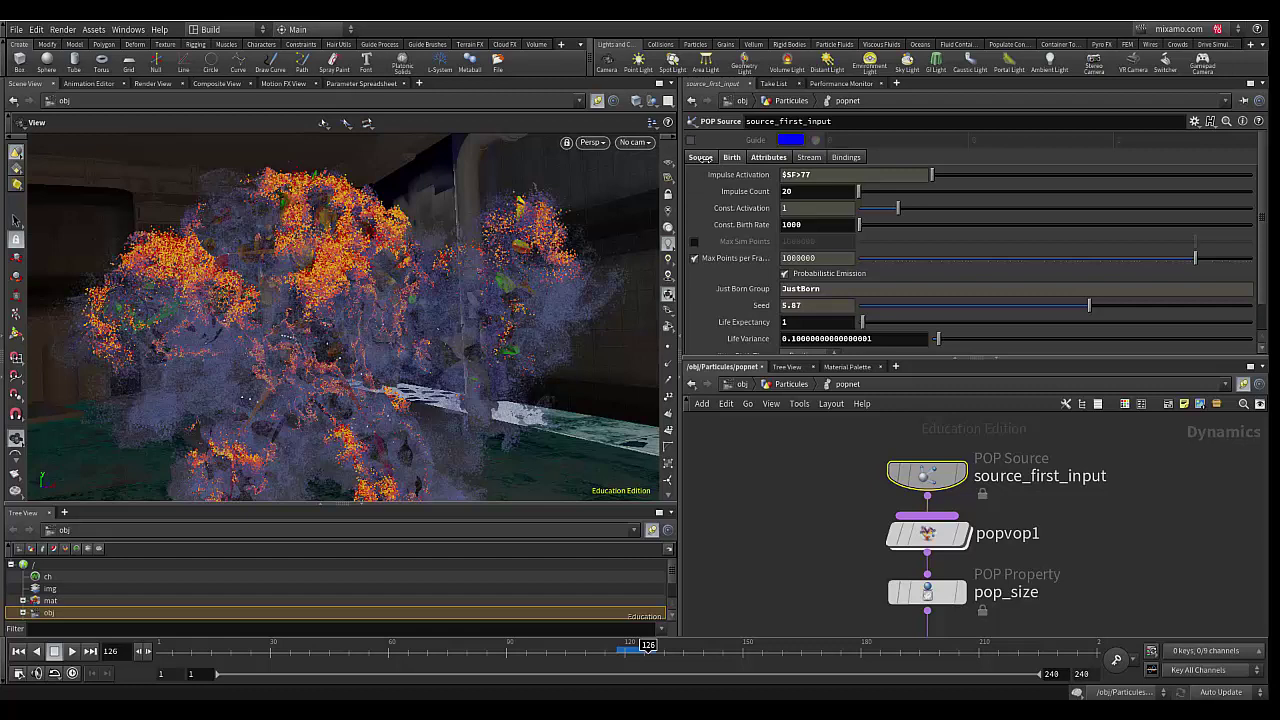
- On source_first_input's Source tab, keep Geometry Source set to Use Parameter Values
{"action": "left_click", "coordinate": [702, 158]}
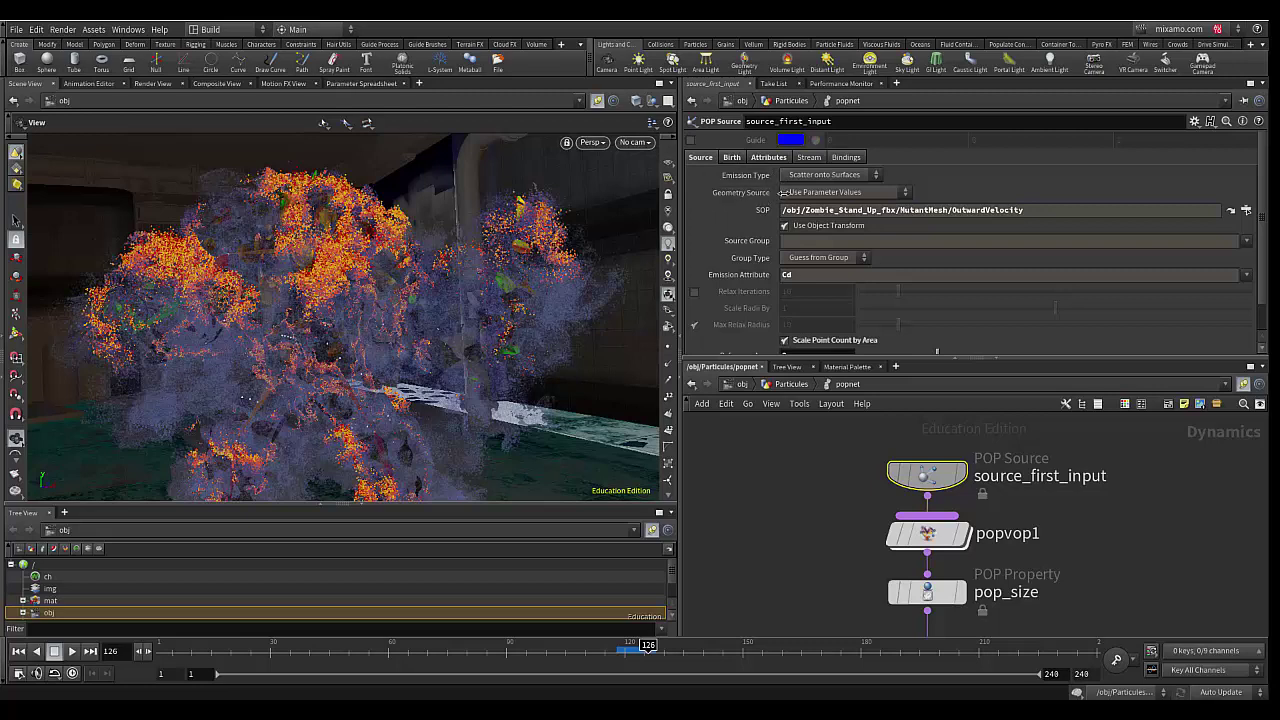
{"action": "left_click", "coordinate": [848, 192]}
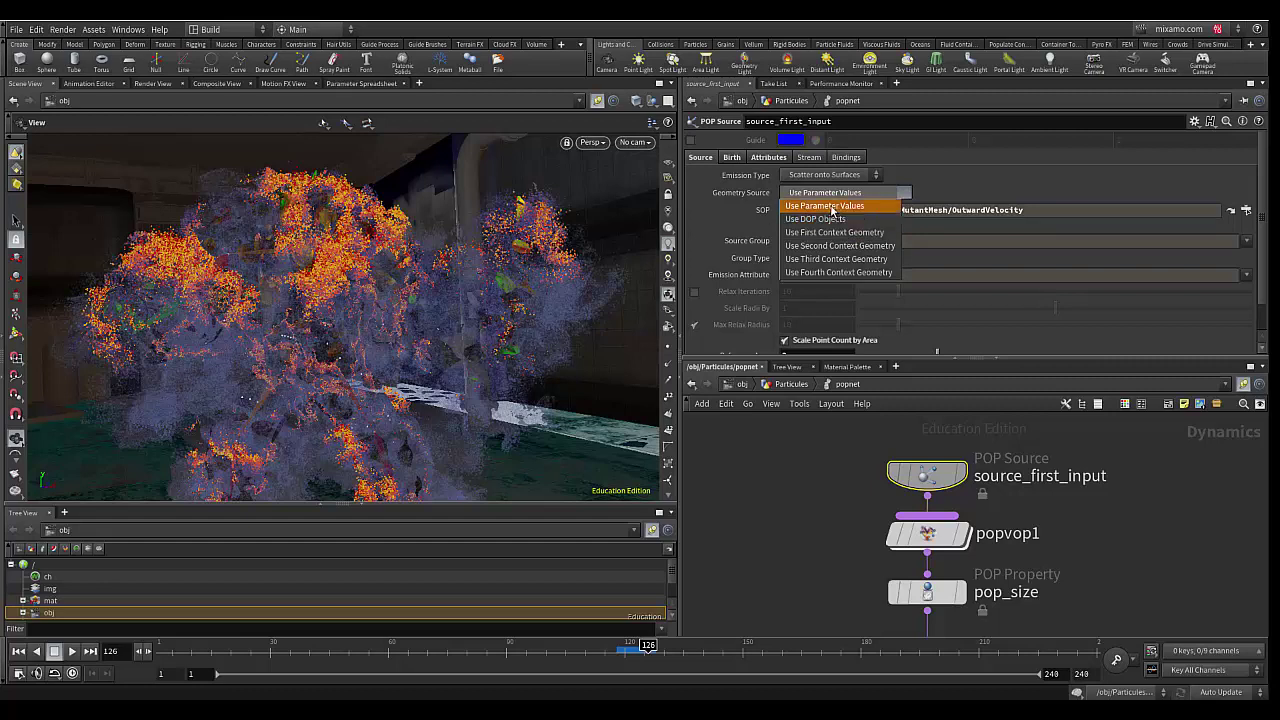
{"action": "left_click", "coordinate": [832, 206]}
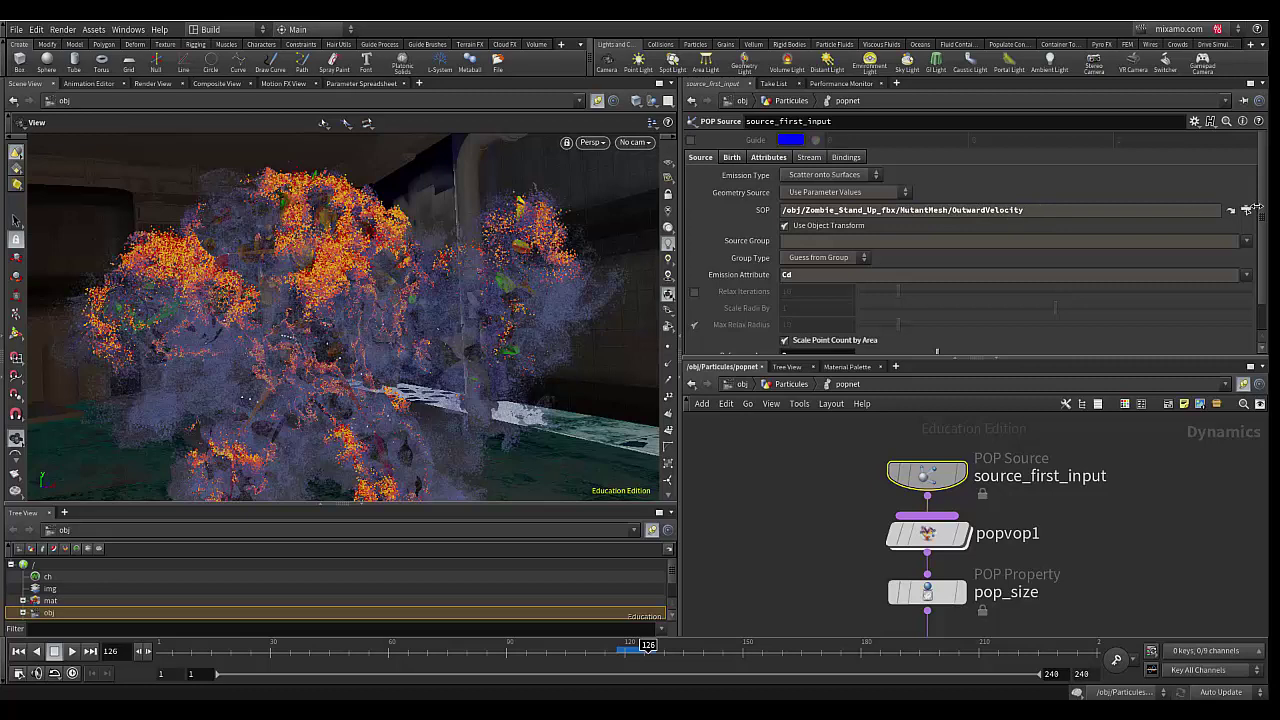
- Open the operator chooser for the SOP path, enlarge it, expand OutwardVelocity, then close it
{"action": "left_click", "coordinate": [1229, 210]}
{"action": "left_click_drag", "start_coordinate": [1181, 112], "coordinate": [1030, 94]}
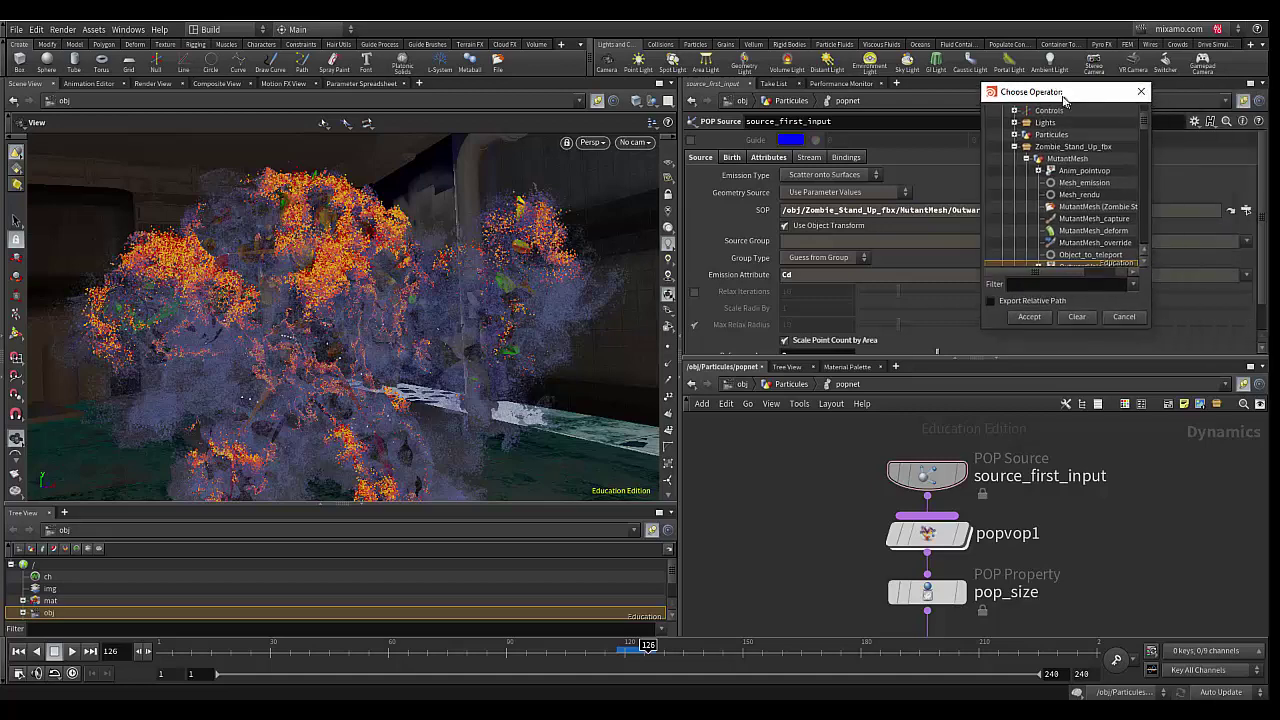
{"action": "left_click_drag", "start_coordinate": [1016, 324], "coordinate": [1016, 418]}
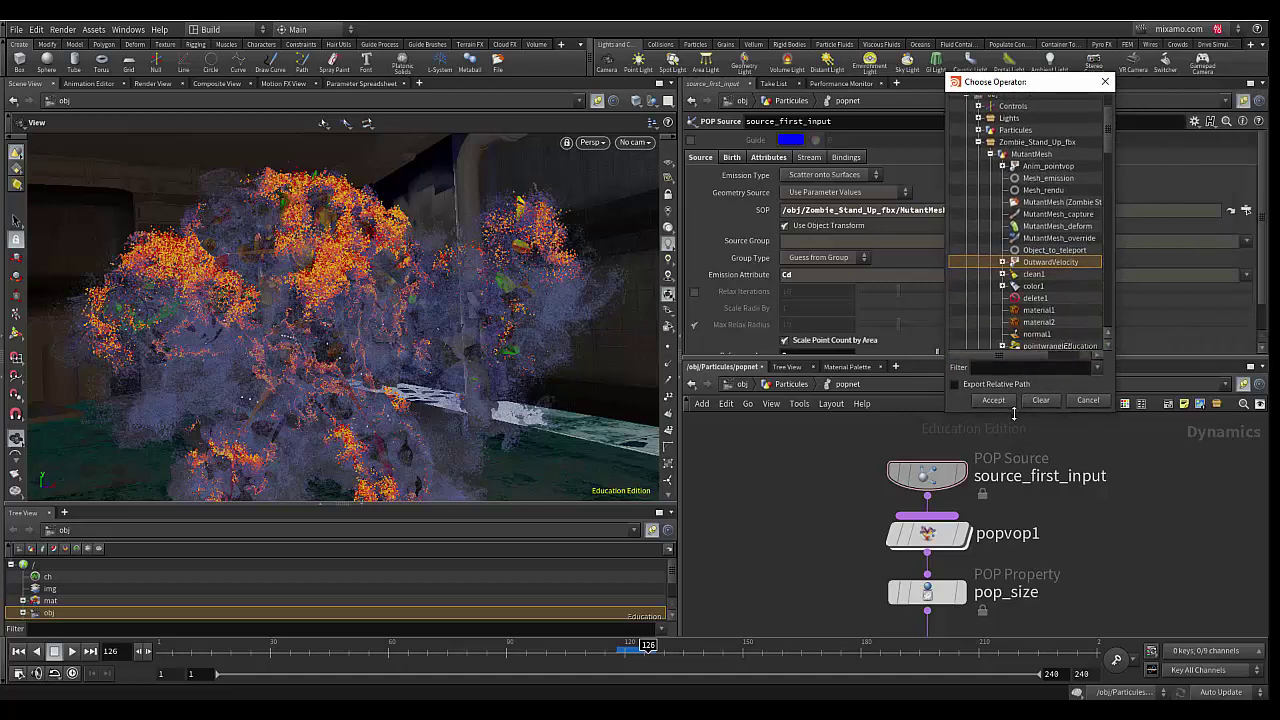
{"action": "left_click", "coordinate": [1003, 262]}
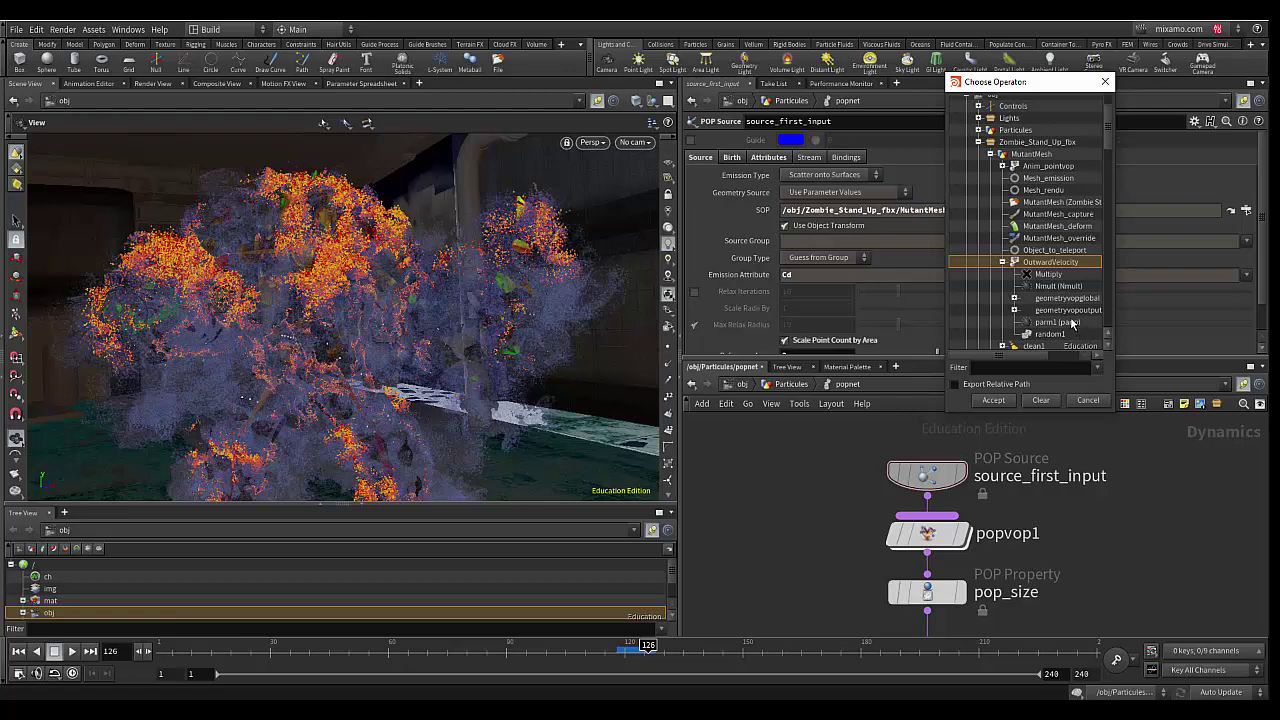
{"action": "scroll", "coordinate": [1062, 292], "scroll_direction": "down", "scroll_amount": 2}
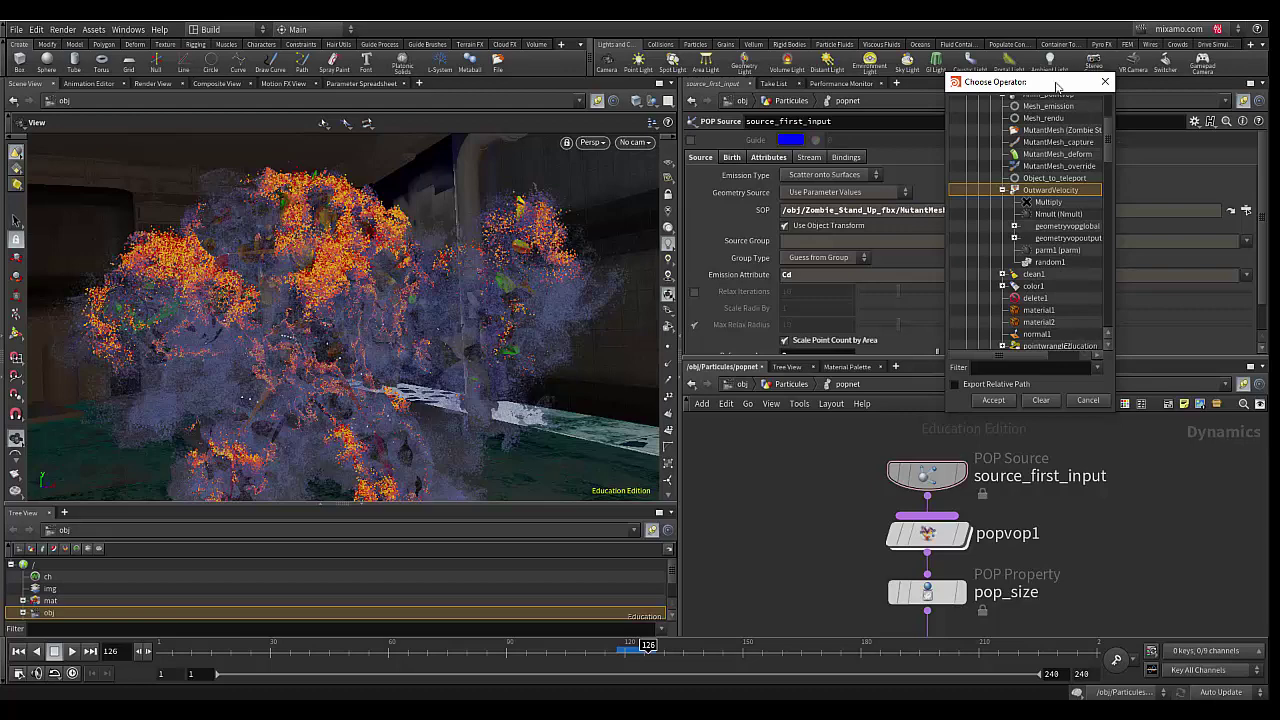
{"action": "left_click_drag", "start_coordinate": [1062, 84], "coordinate": [1134, 130]}
{"action": "left_click", "coordinate": [1171, 130]}
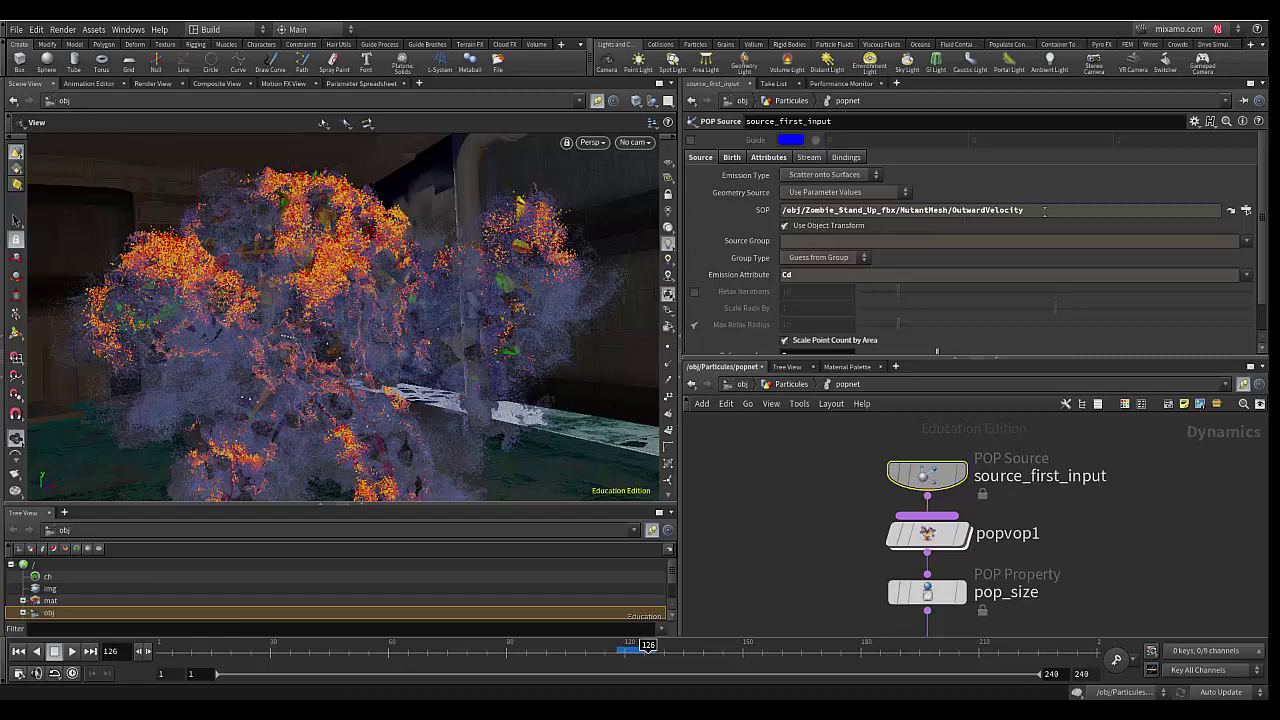
- Check the OutwardVelocity SOP path, then show the Birth settings: impulse count 20, birth rate 1000
{"action": "left_click", "coordinate": [1041, 209]}
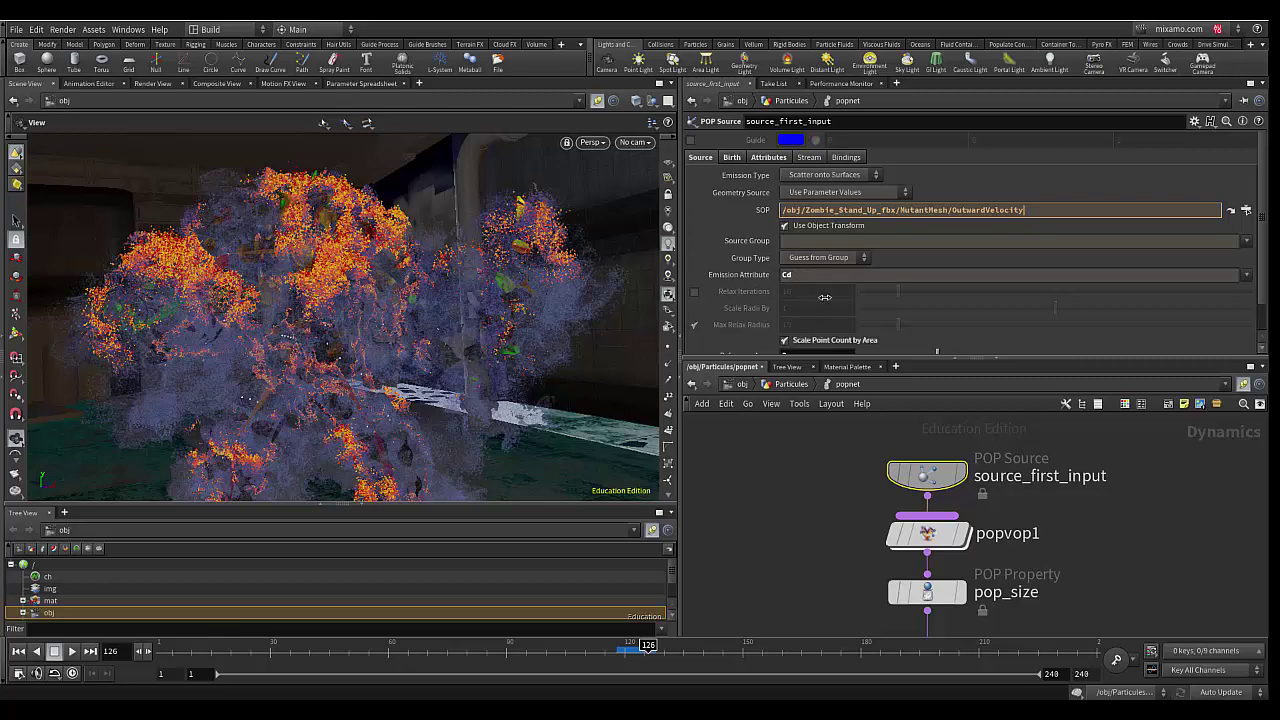
{"action": "left_click", "coordinate": [732, 158]}
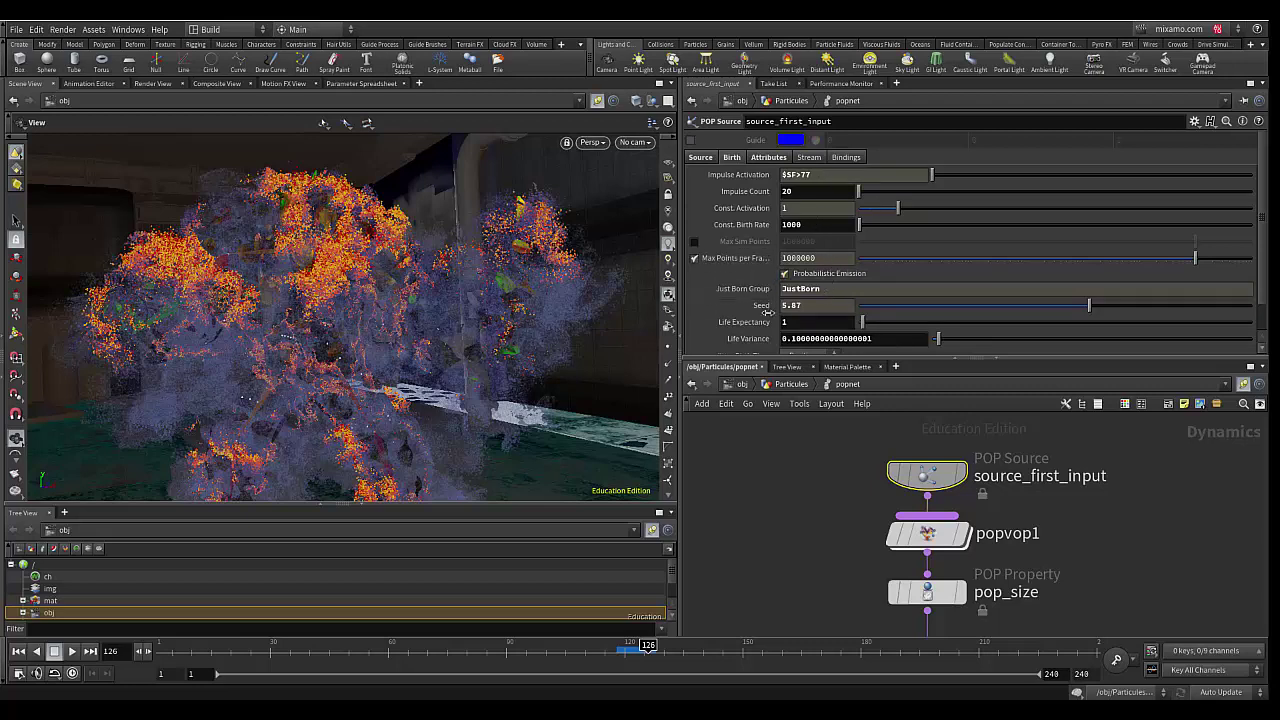
{"action": "scroll", "coordinate": [752, 328], "scroll_direction": "down", "scroll_amount": 1}
{"action": "scroll", "coordinate": [752, 328], "scroll_direction": "down", "scroll_amount": 2}
{"action": "scroll", "coordinate": [745, 320], "scroll_direction": "up", "scroll_amount": 1}
{"action": "scroll", "coordinate": [740, 303], "scroll_direction": "up", "scroll_amount": 1}
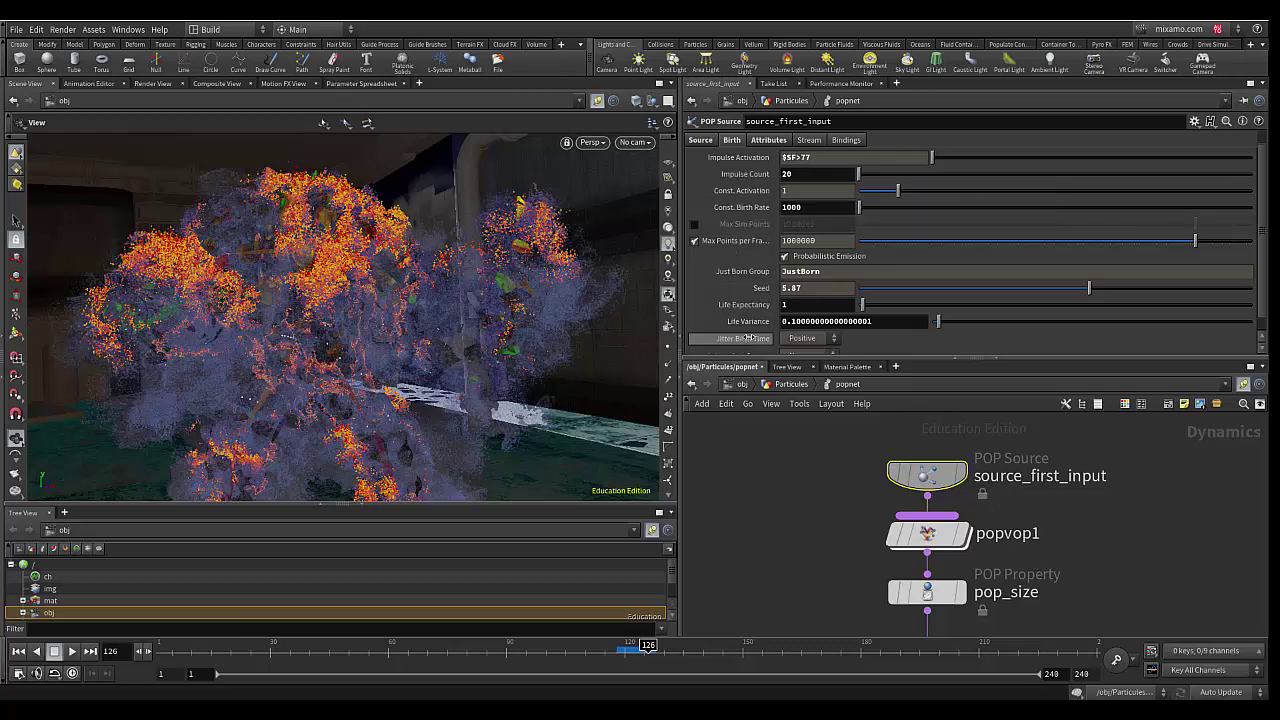
{"action": "scroll", "coordinate": [745, 299], "scroll_direction": "down", "scroll_amount": 1}
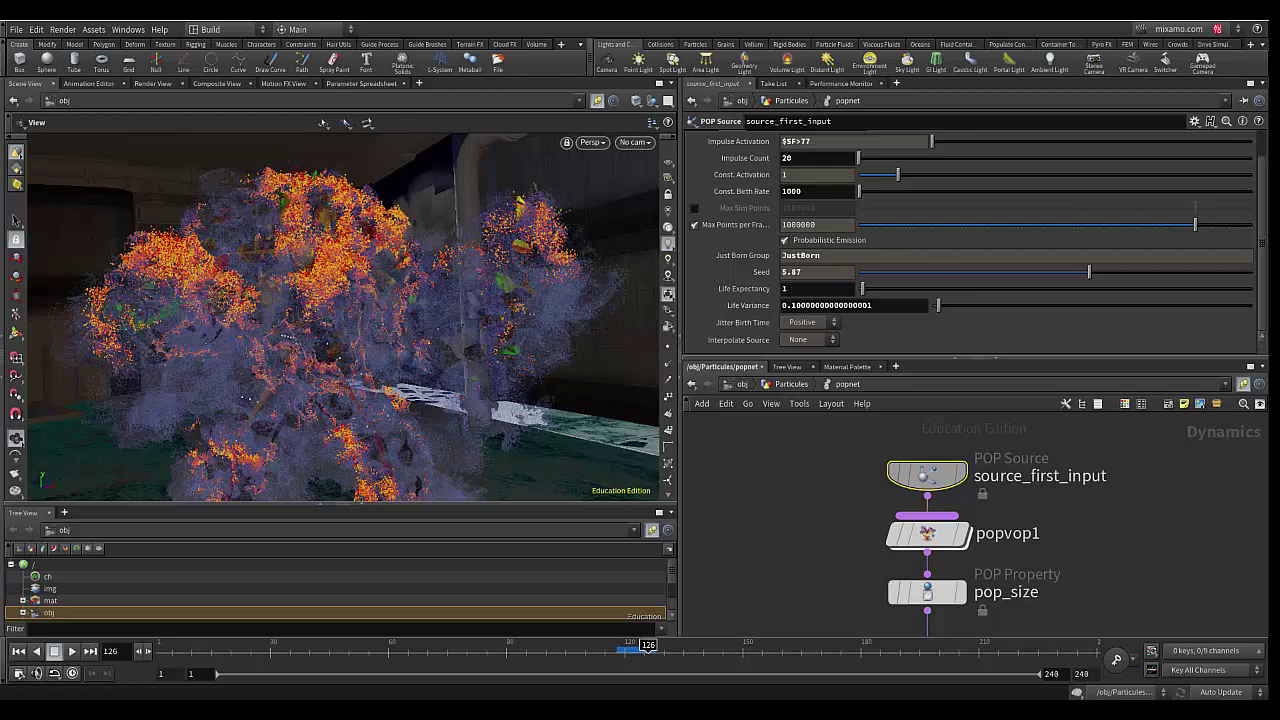
- Check pop_size, pan through the popnet chain, and show popvop1's parameters (JustBorn group, parm 0.2)
{"action": "left_click", "coordinate": [877, 481]}
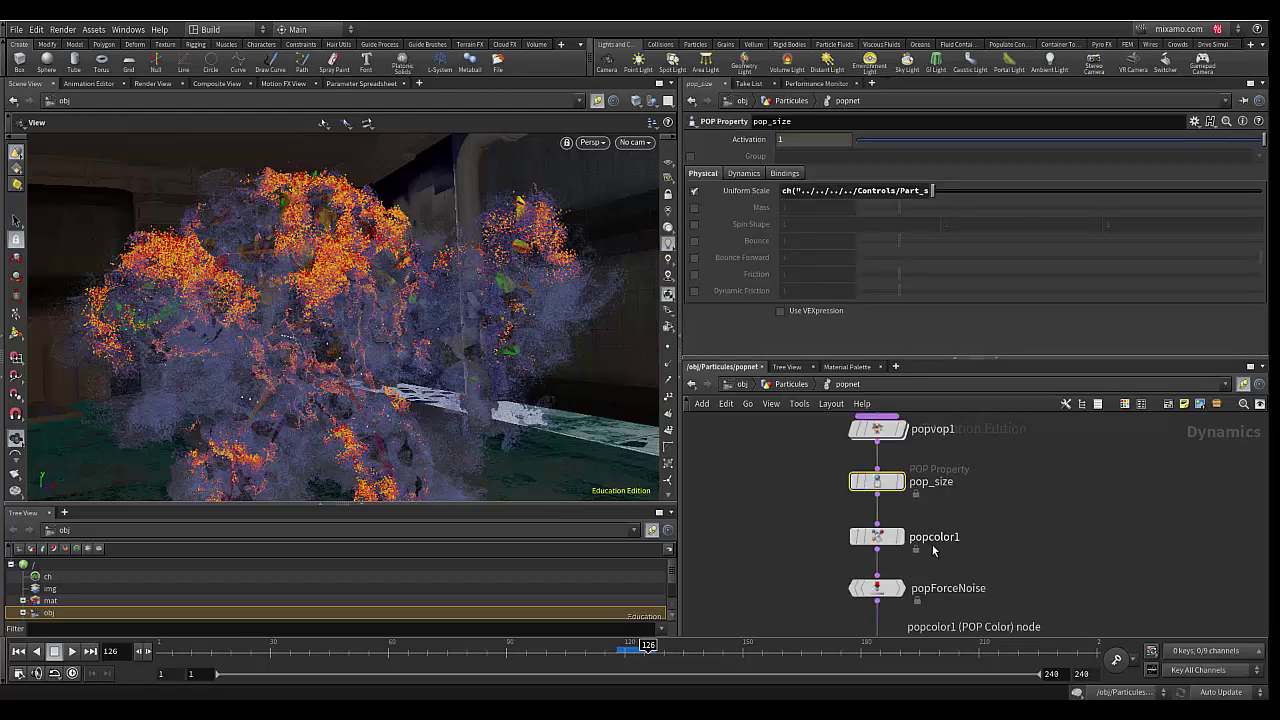
{"action": "middle_click_drag", "start_coordinate": [991, 519], "coordinate": [1003, 605]}
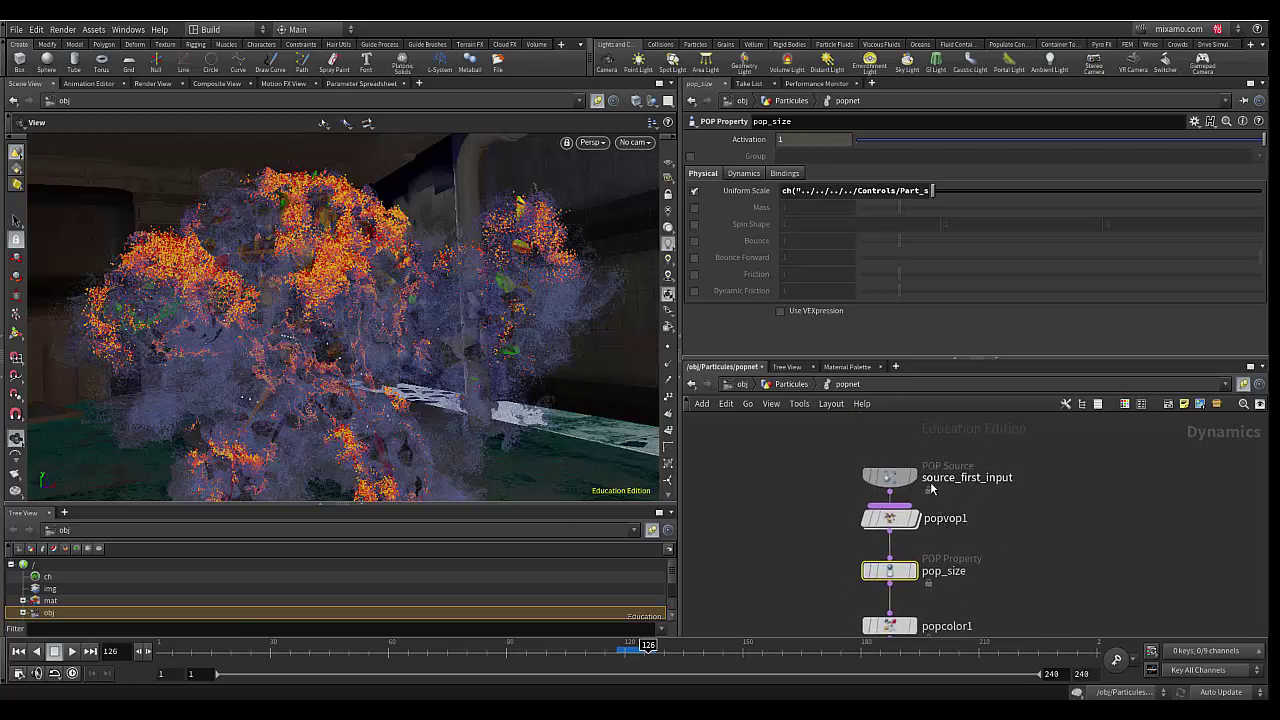
{"action": "mouse_move", "coordinate": [1000, 566]}
{"action": "middle_mouse_down"}
{"action": "mouse_move", "coordinate": [993, 443]}
{"action": "mouse_move", "coordinate": [985, 520]}
{"action": "middle_mouse_up"}
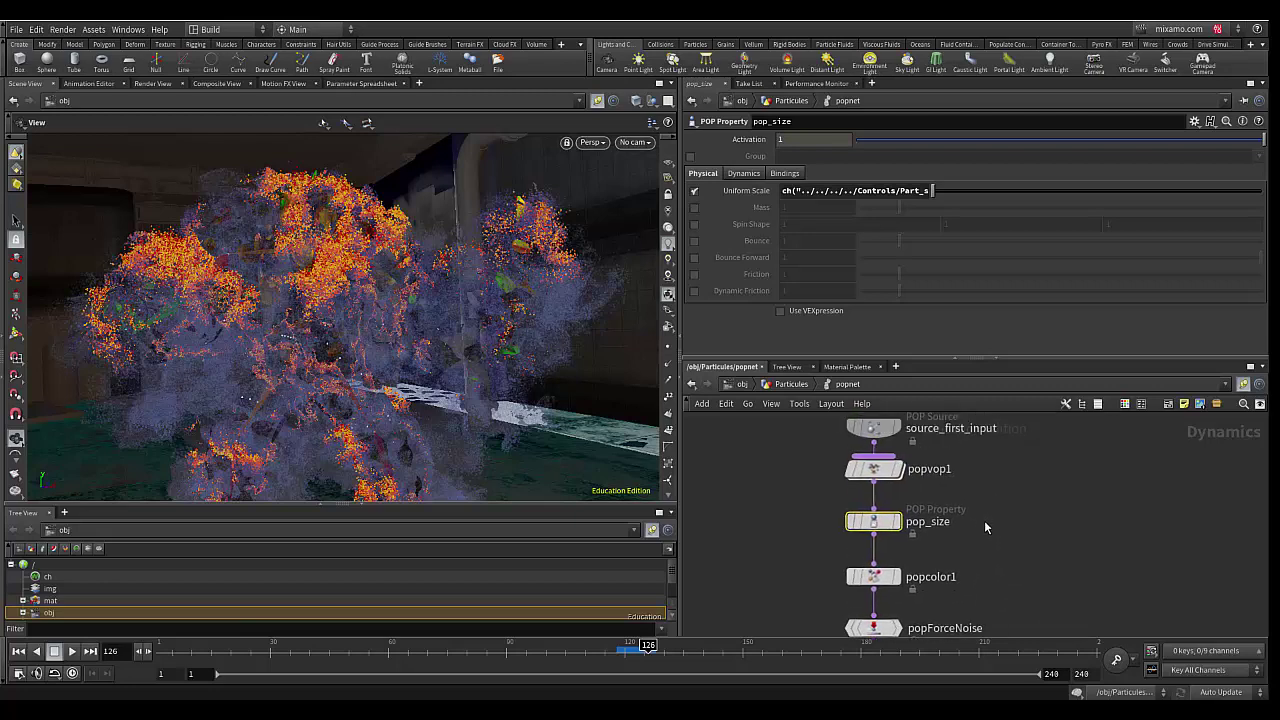
{"action": "mouse_move", "coordinate": [874, 474]}
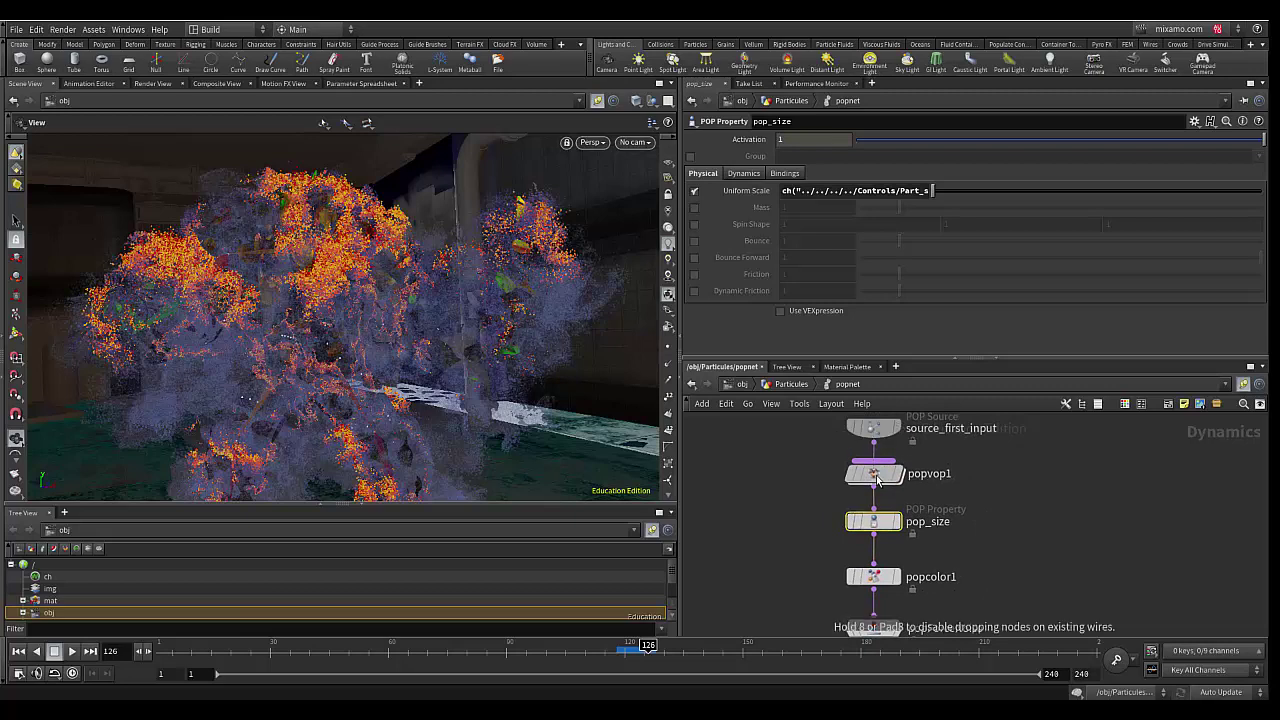
{"action": "mouse_move", "coordinate": [1015, 544]}
{"action": "middle_mouse_down"}
{"action": "mouse_move", "coordinate": [1020, 453]}
{"action": "mouse_move", "coordinate": [1021, 557]}
{"action": "middle_mouse_up"}
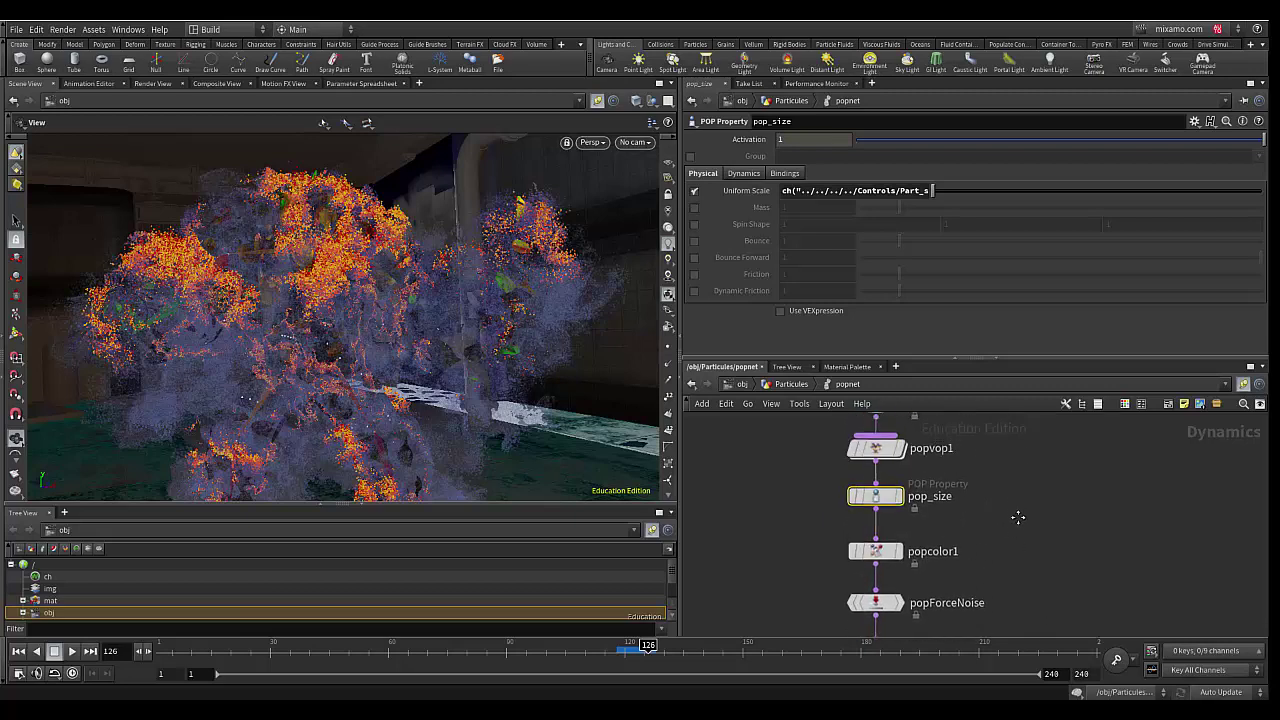
{"action": "scroll", "coordinate": [1019, 546], "scroll_direction": "up", "scroll_amount": 1}
{"action": "scroll", "coordinate": [1040, 552], "scroll_direction": "up", "scroll_amount": 1}
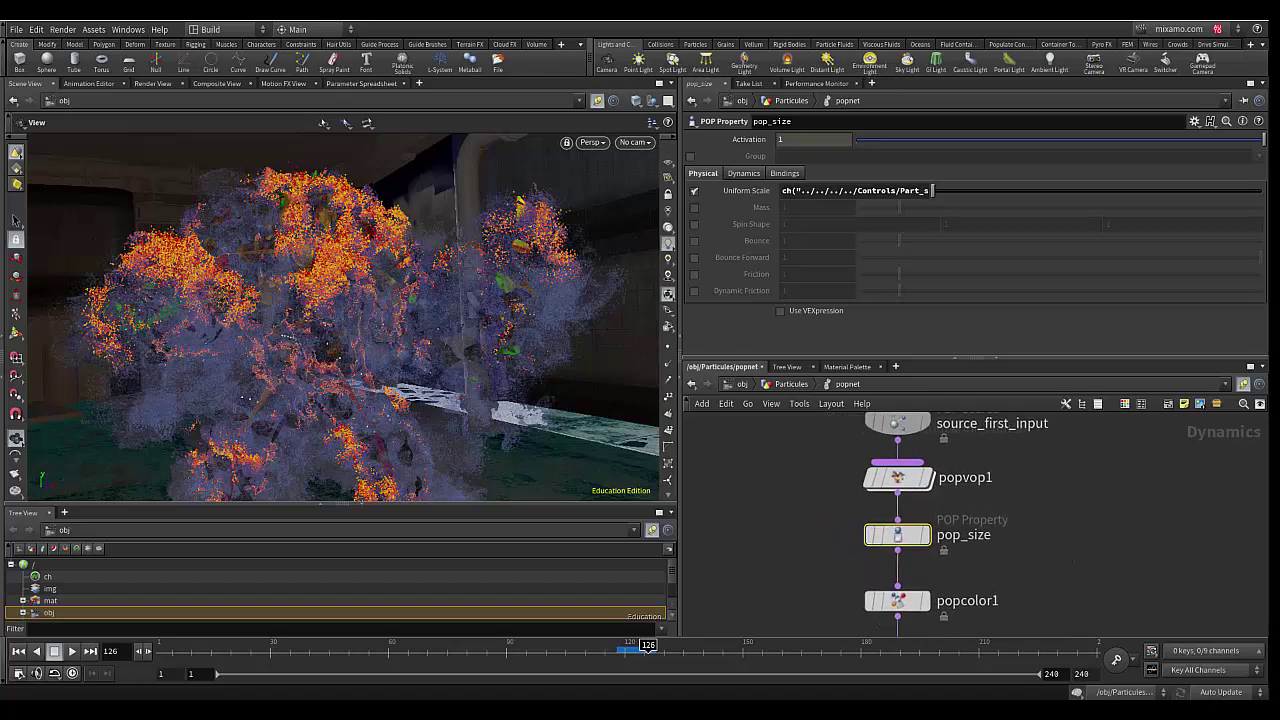
{"action": "left_click", "coordinate": [898, 477]}
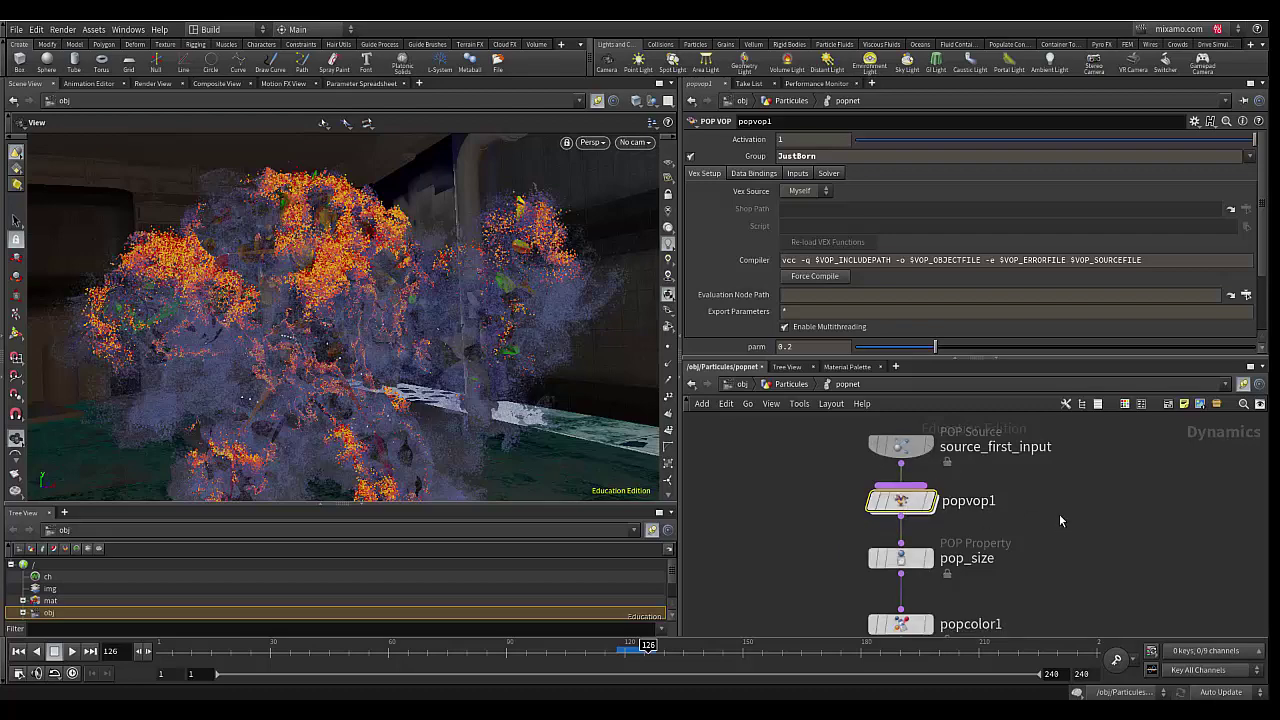
- Open the TAB Add Operator menu inside the popnet network
{"action": "key", "text": "Tab"}
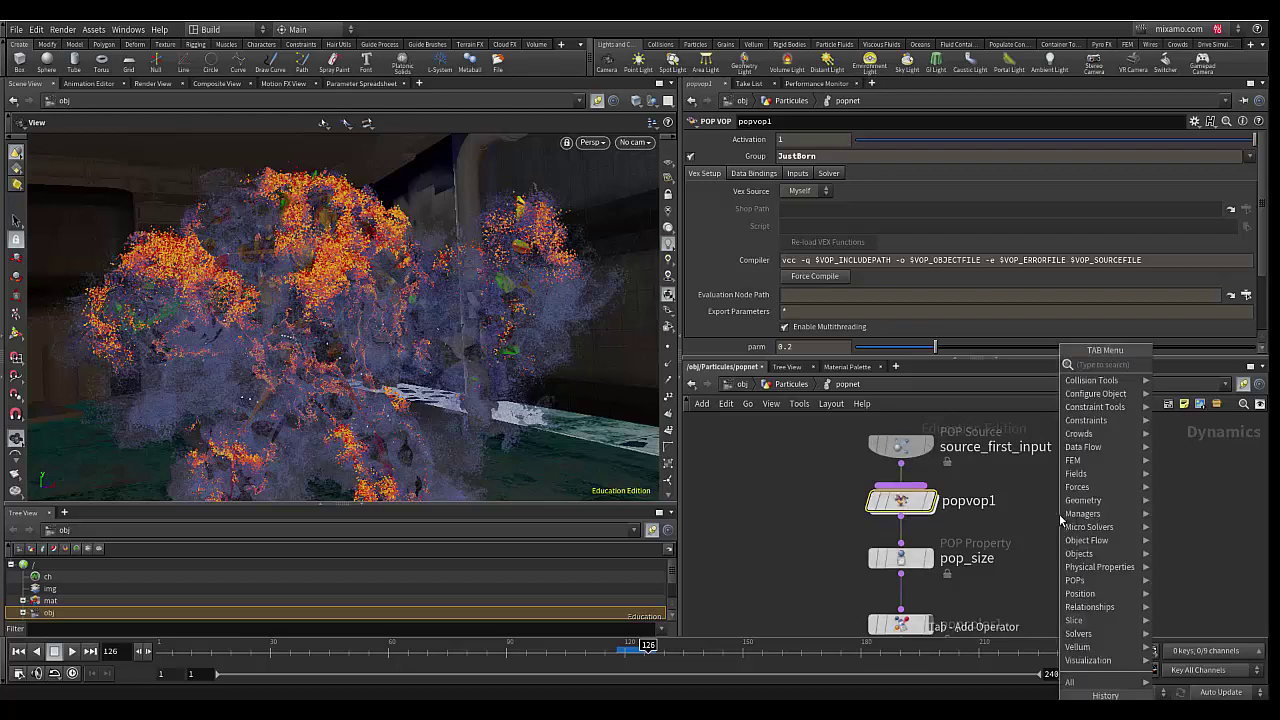
{"action": "type", "text": "popo"}
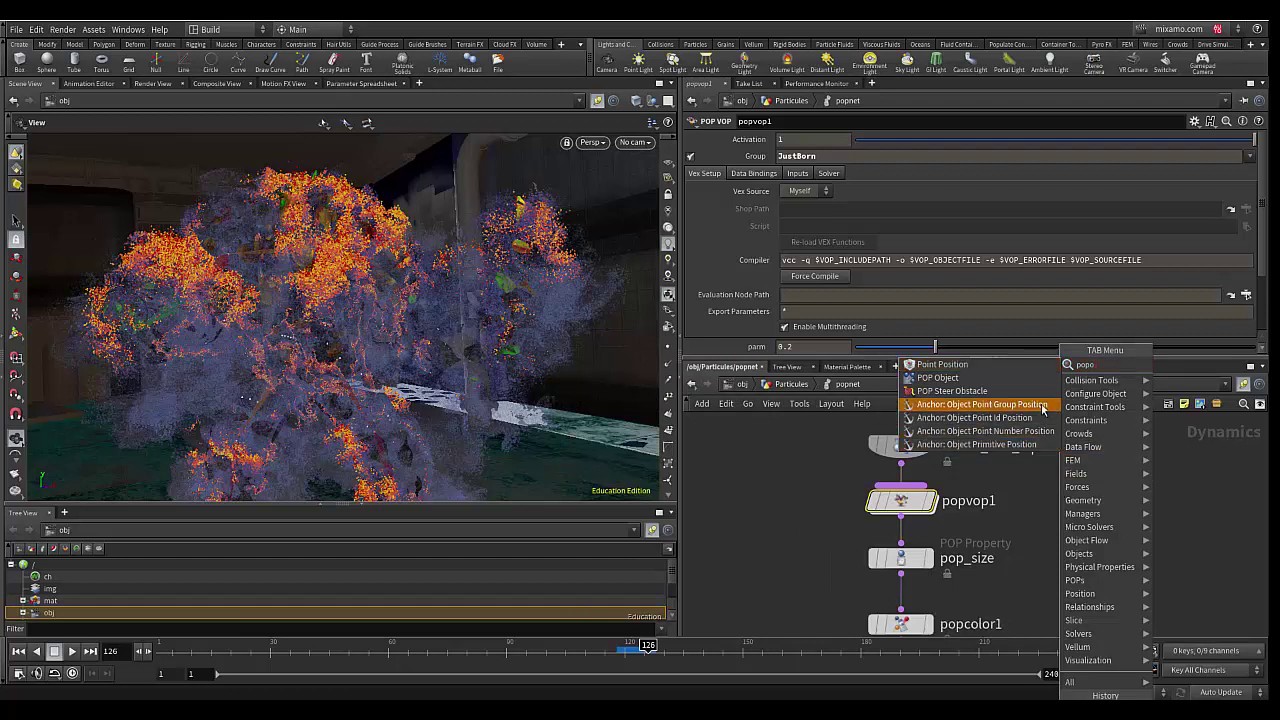
{"action": "key", "text": "BackSpace"}
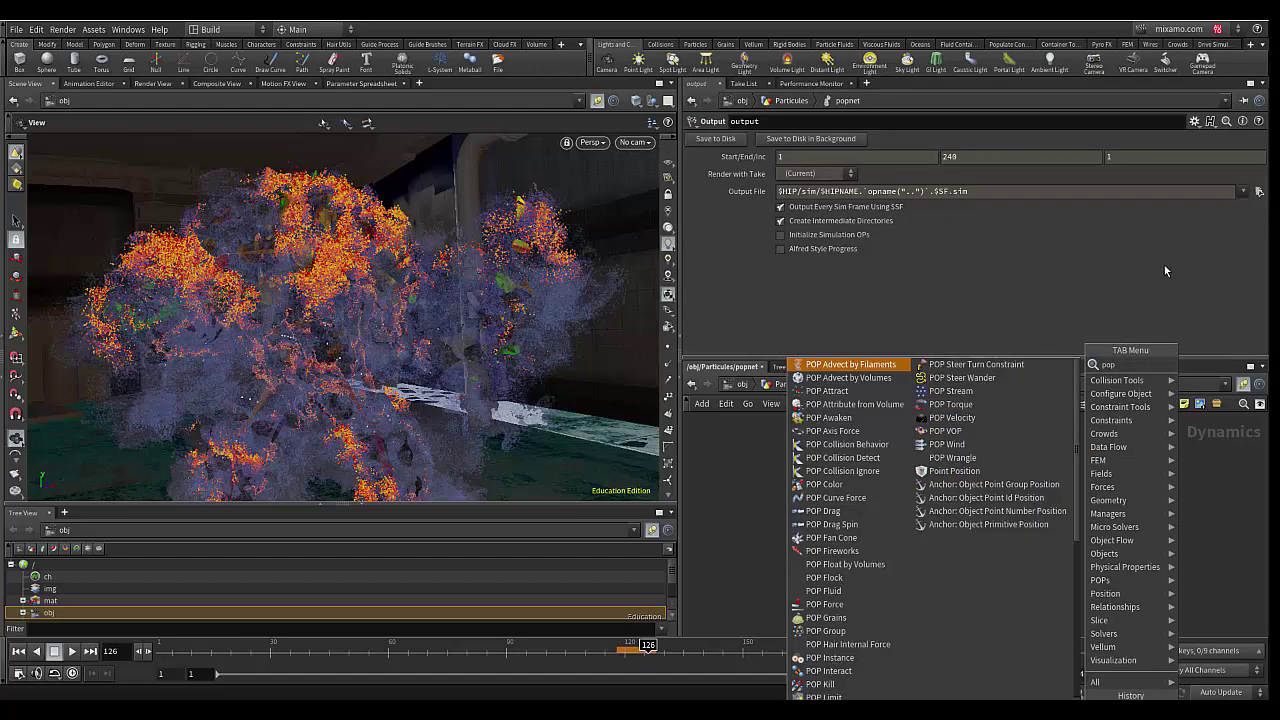
{"action": "left_click", "coordinate": [959, 430]}
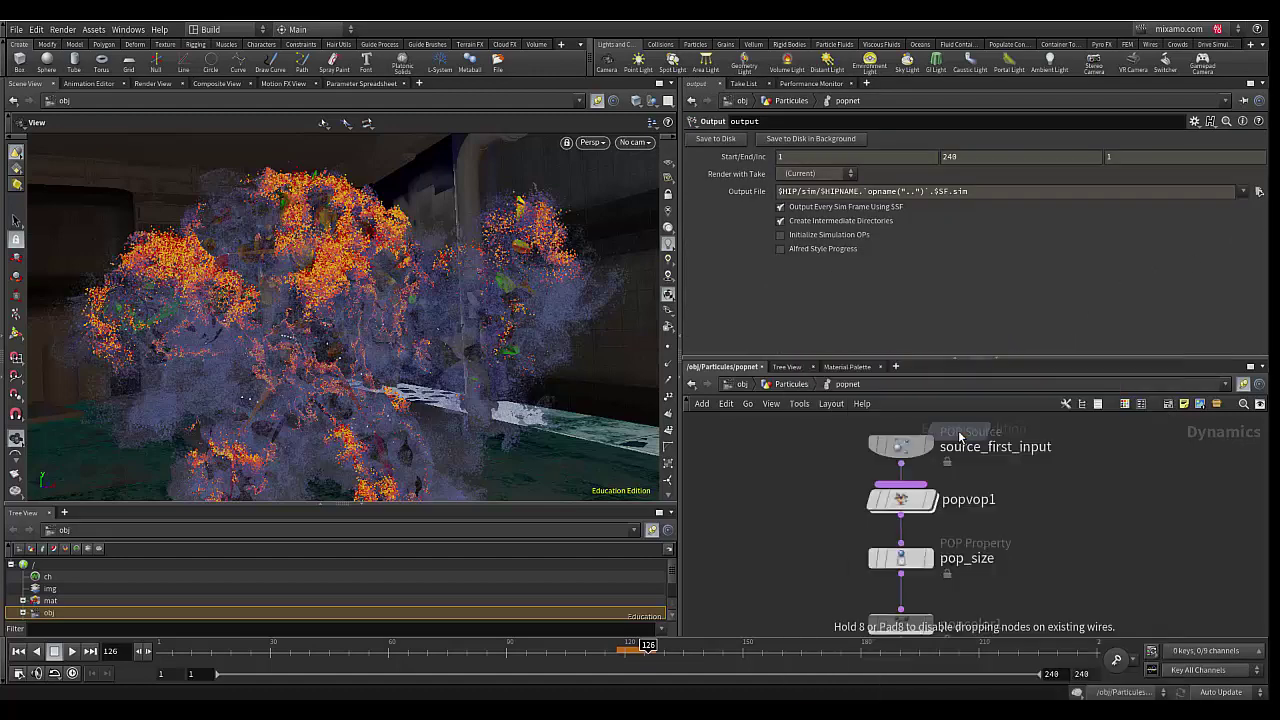
{"action": "left_click", "coordinate": [1074, 504]}
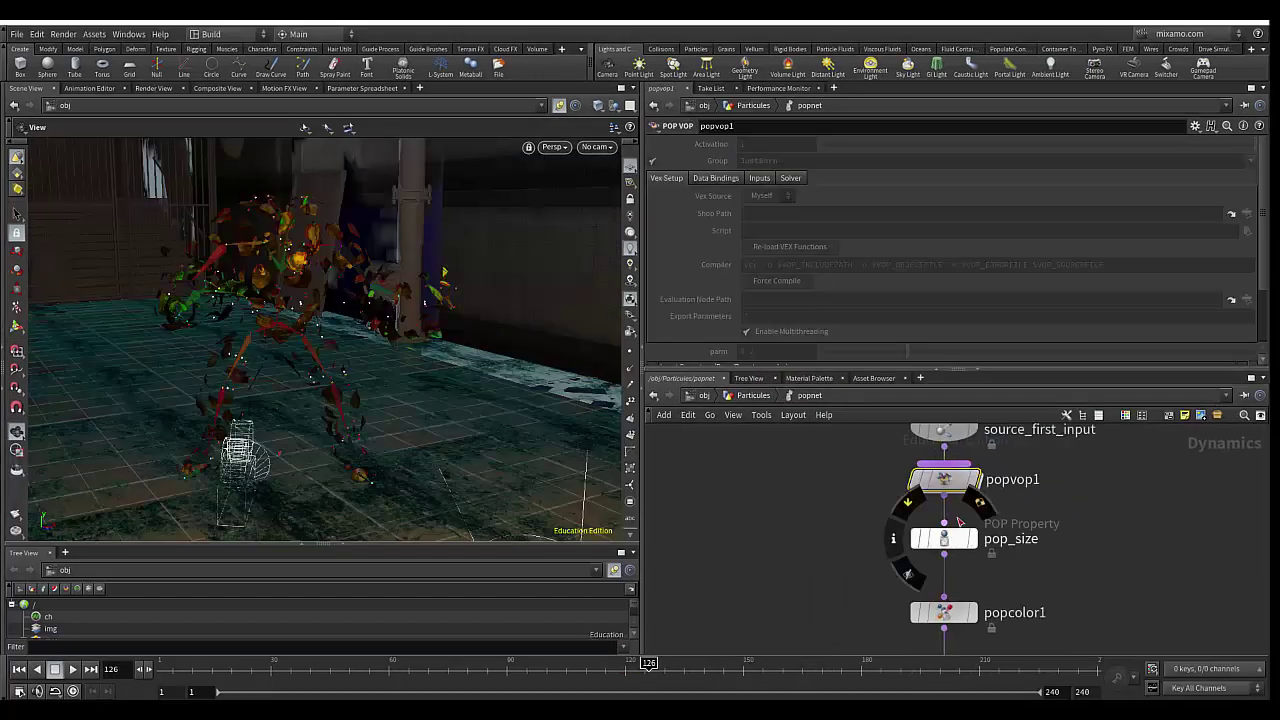
- Dive into popvop1 to view its VEX network of random1, parm1, multiply1 and add1
{"action": "double_click", "coordinate": [944, 479]}
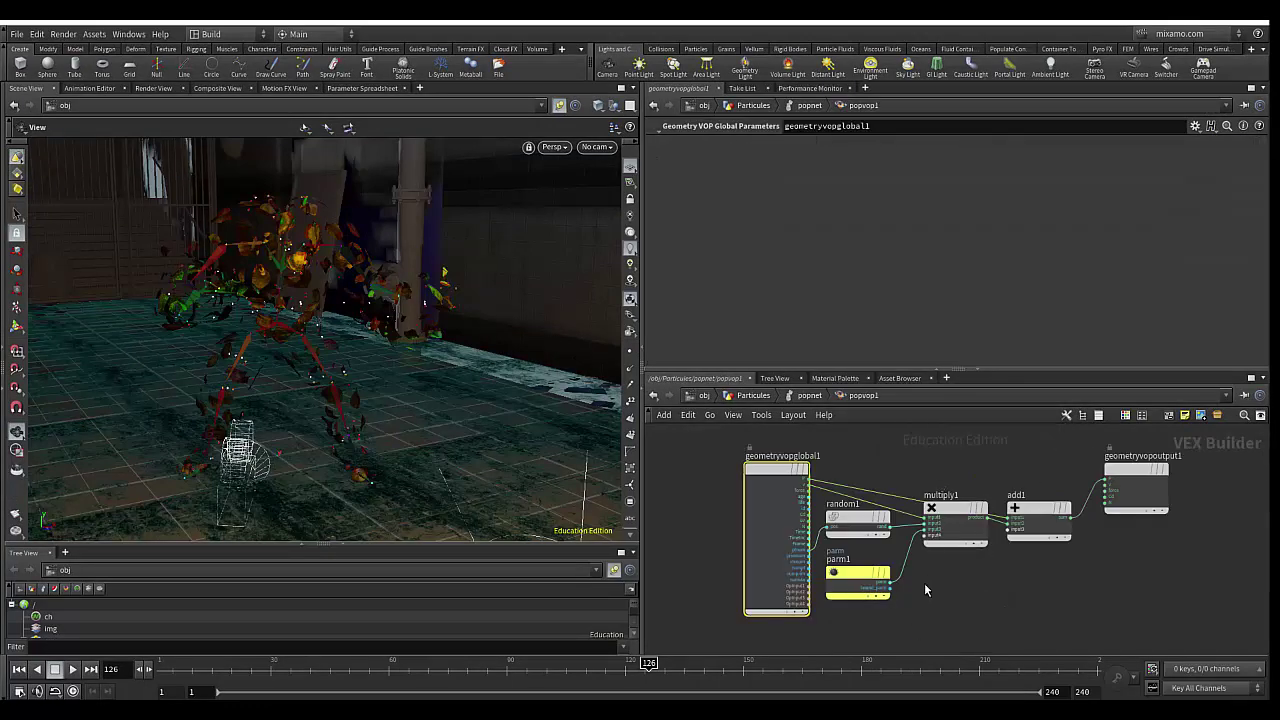
{"action": "scroll", "coordinate": [908, 568], "scroll_direction": "up", "scroll_amount": 1}
{"action": "scroll", "coordinate": [907, 568], "scroll_direction": "up", "scroll_amount": 1}
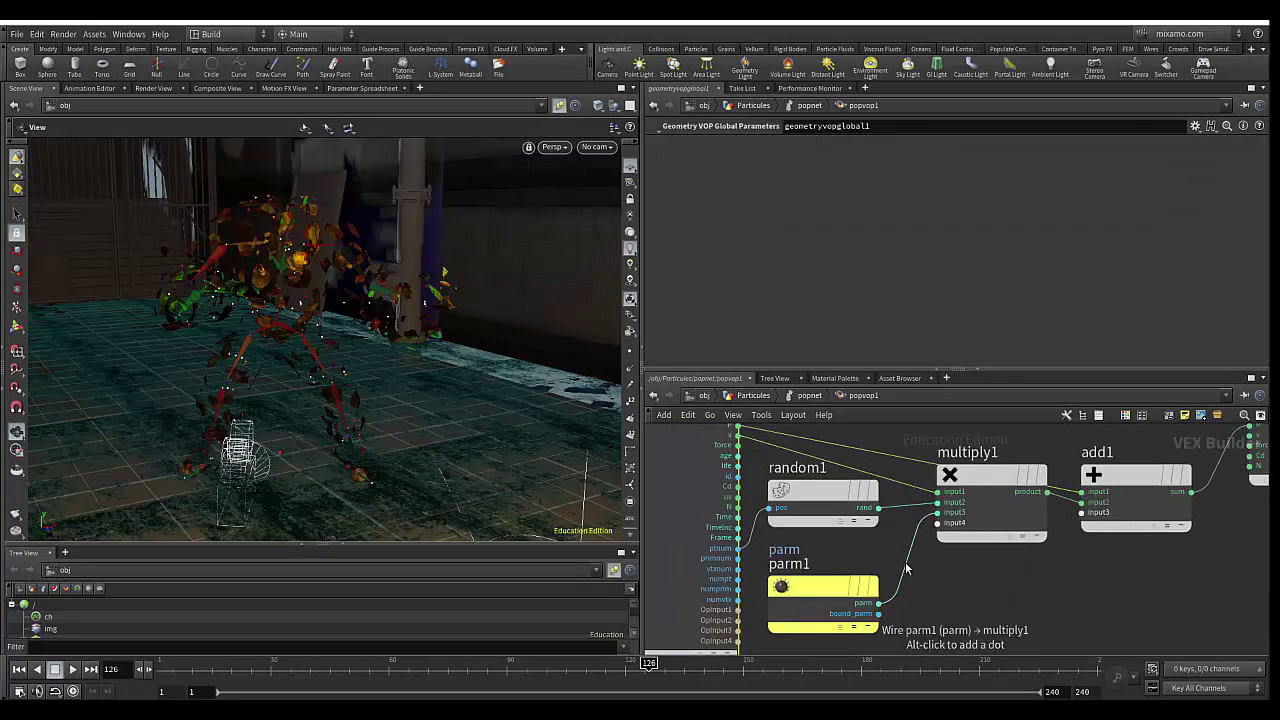
{"action": "middle_click_drag", "start_coordinate": [933, 569], "coordinate": [947, 576]}
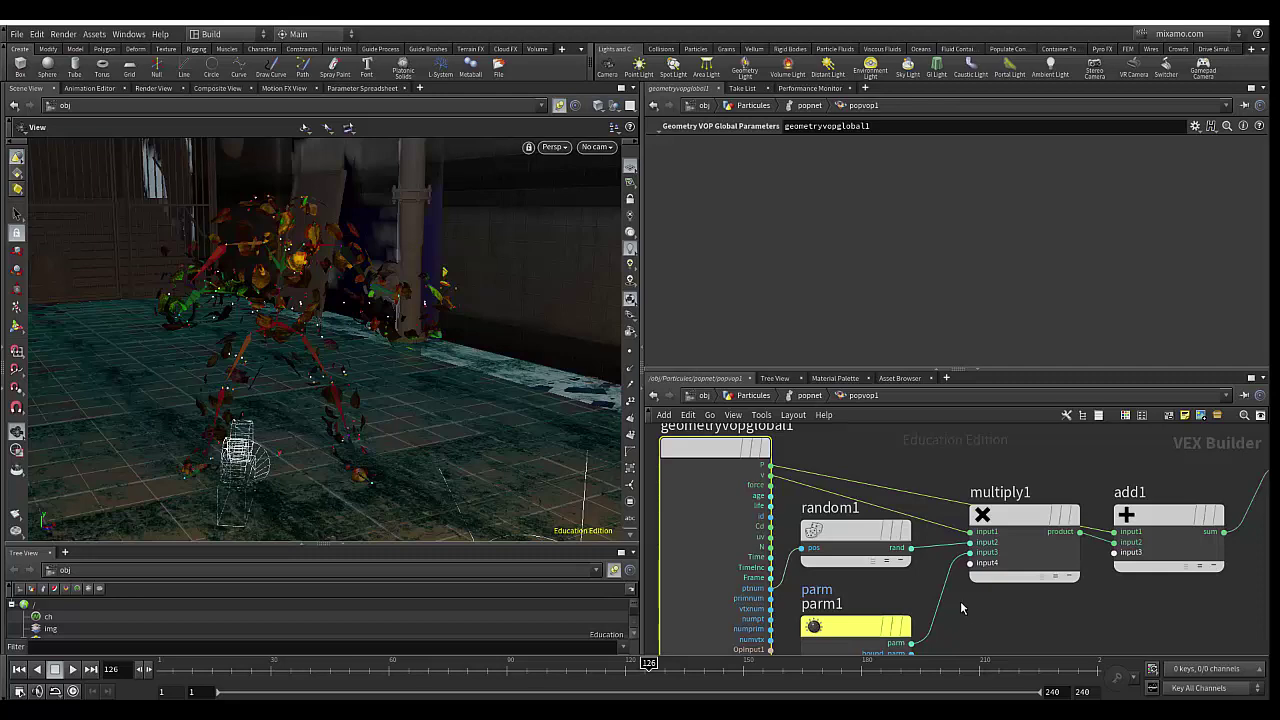
{"action": "scroll", "coordinate": [965, 608], "scroll_direction": "up", "scroll_amount": 1}
{"action": "scroll", "coordinate": [965, 606], "scroll_direction": "up", "scroll_amount": 1}
{"action": "scroll", "coordinate": [975, 625], "scroll_direction": "up", "scroll_amount": 1}
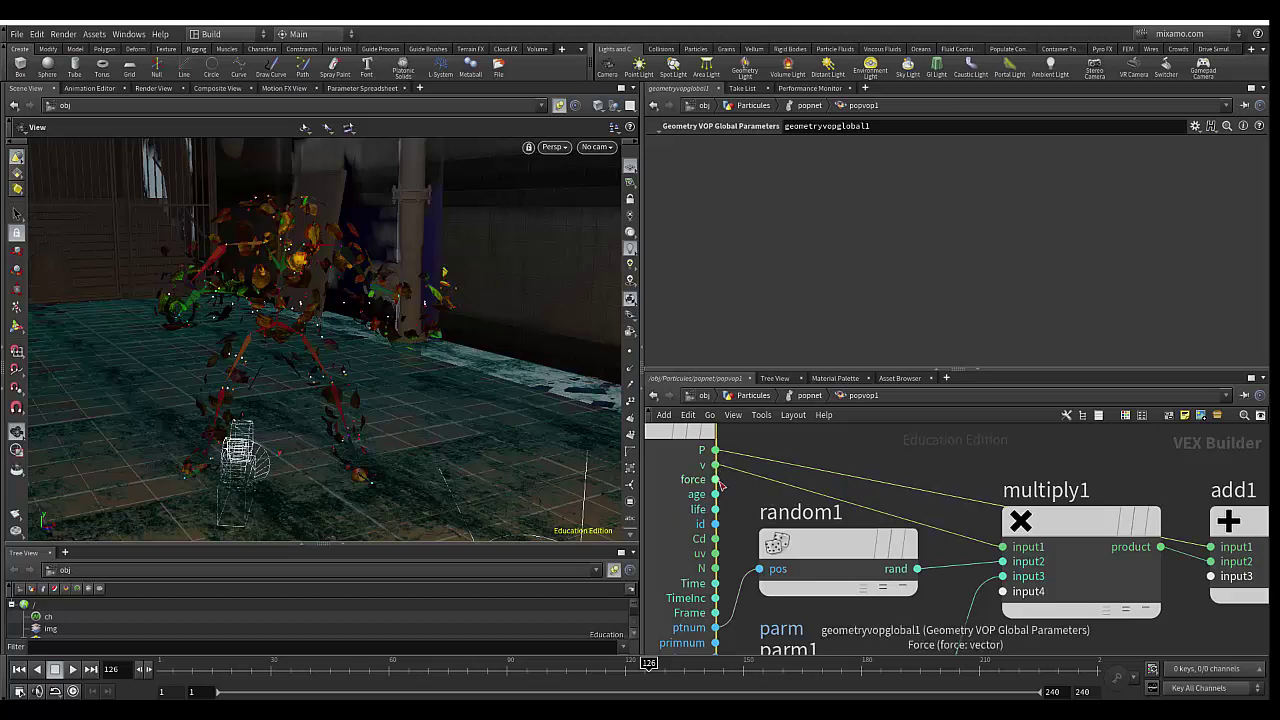
- Move multiply1 down and select parm1 to show its float default of 0.2
{"action": "left_click_drag", "start_coordinate": [1060, 522], "coordinate": [1064, 570]}
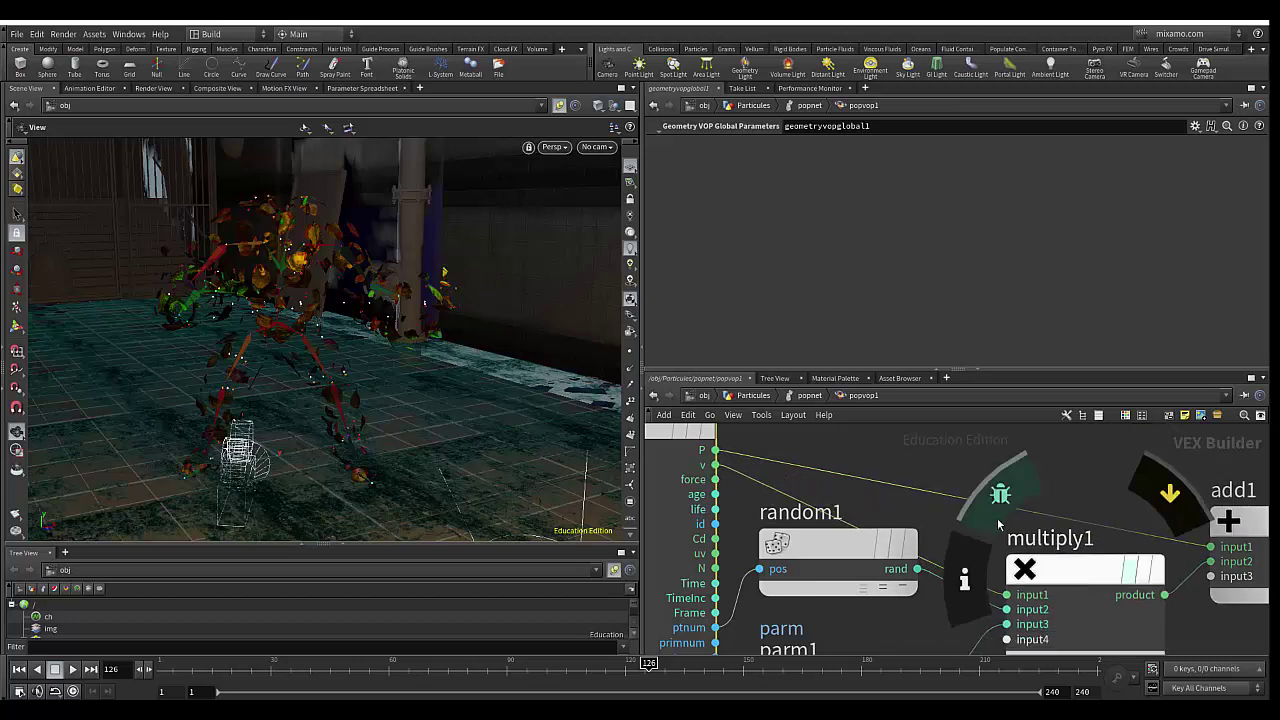
{"action": "middle_click_drag", "start_coordinate": [932, 517], "coordinate": [970, 448]}
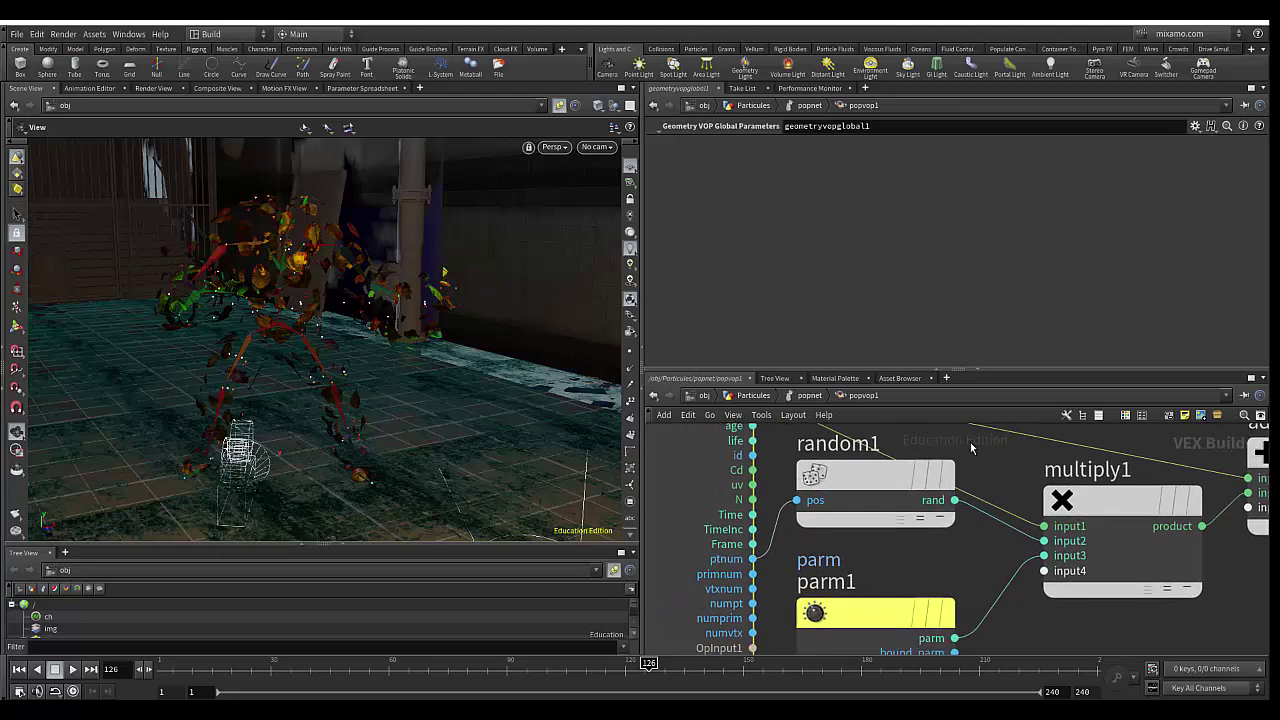
{"action": "scroll", "coordinate": [970, 442], "scroll_direction": "down", "scroll_amount": 2}
{"action": "middle_click_drag", "start_coordinate": [970, 516], "coordinate": [831, 546]}
{"action": "scroll", "coordinate": [912, 603], "scroll_direction": "down", "scroll_amount": 1}
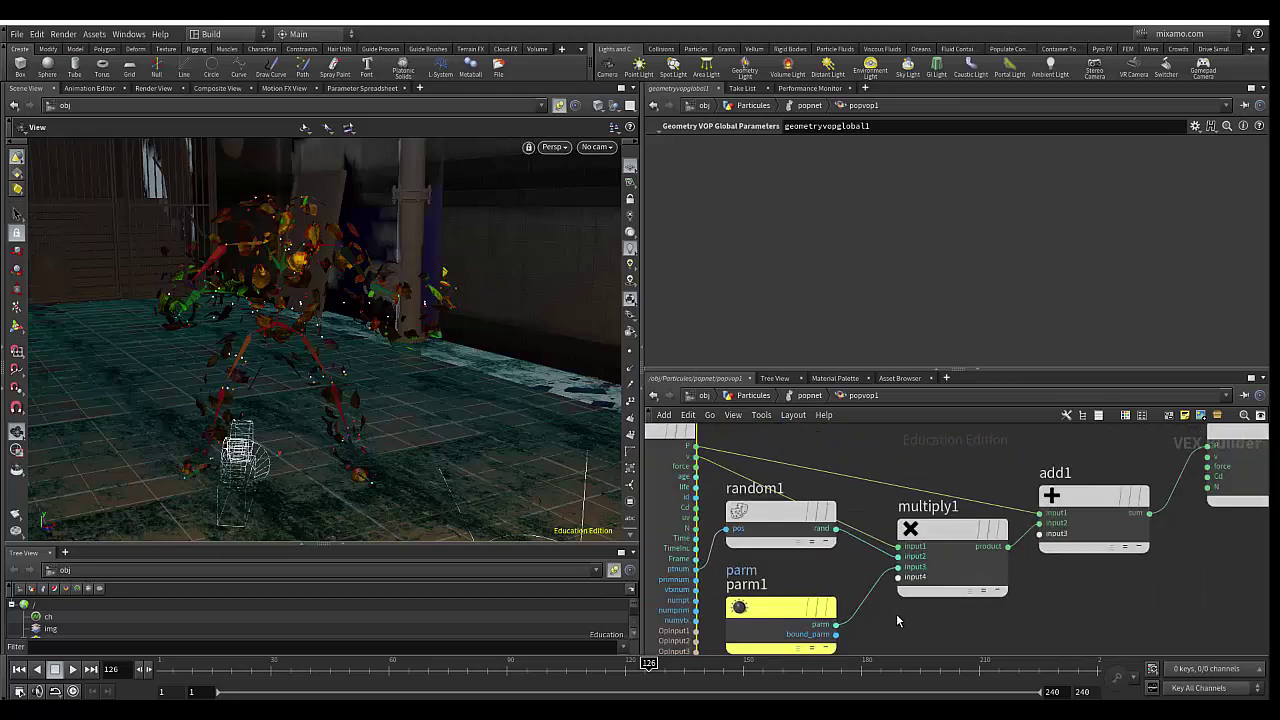
{"action": "middle_click_drag", "start_coordinate": [896, 613], "coordinate": [950, 552]}
{"action": "left_click", "coordinate": [825, 543]}
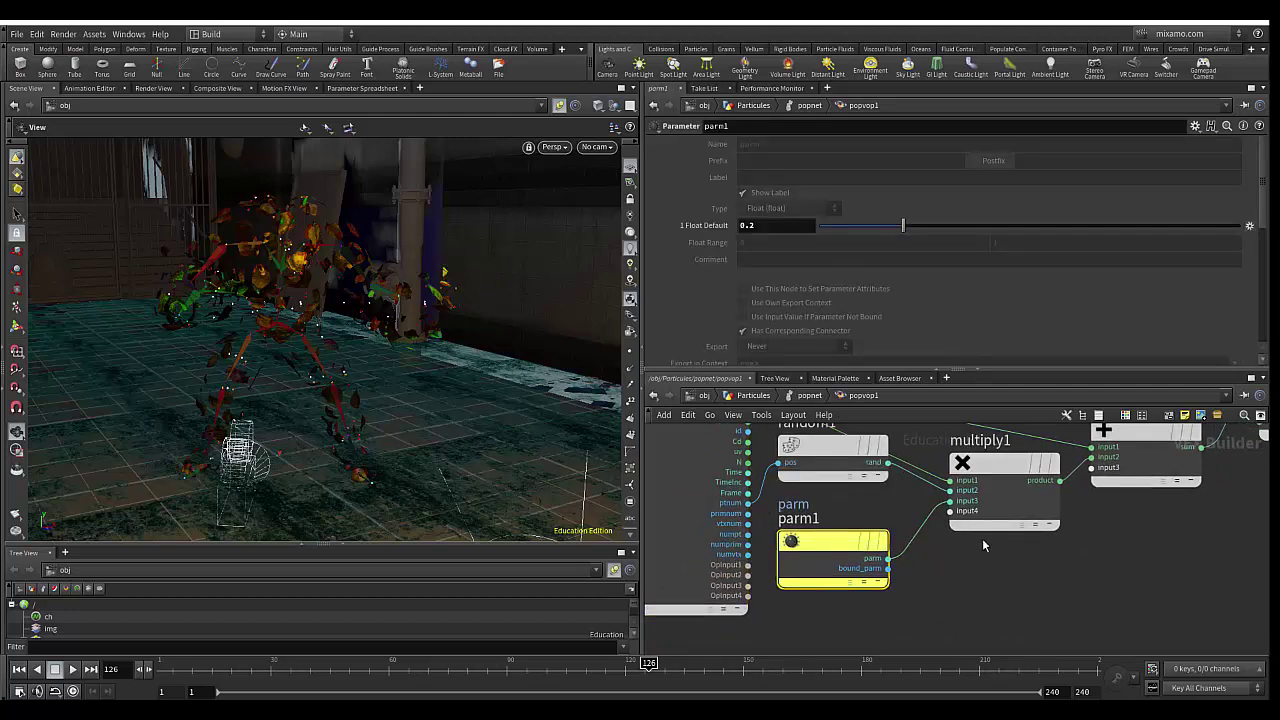
- Rearrange random1, multiply1 and add1 so the VEX nodes line up neatly
{"action": "middle_click_drag", "start_coordinate": [984, 581], "coordinate": [1020, 621]}
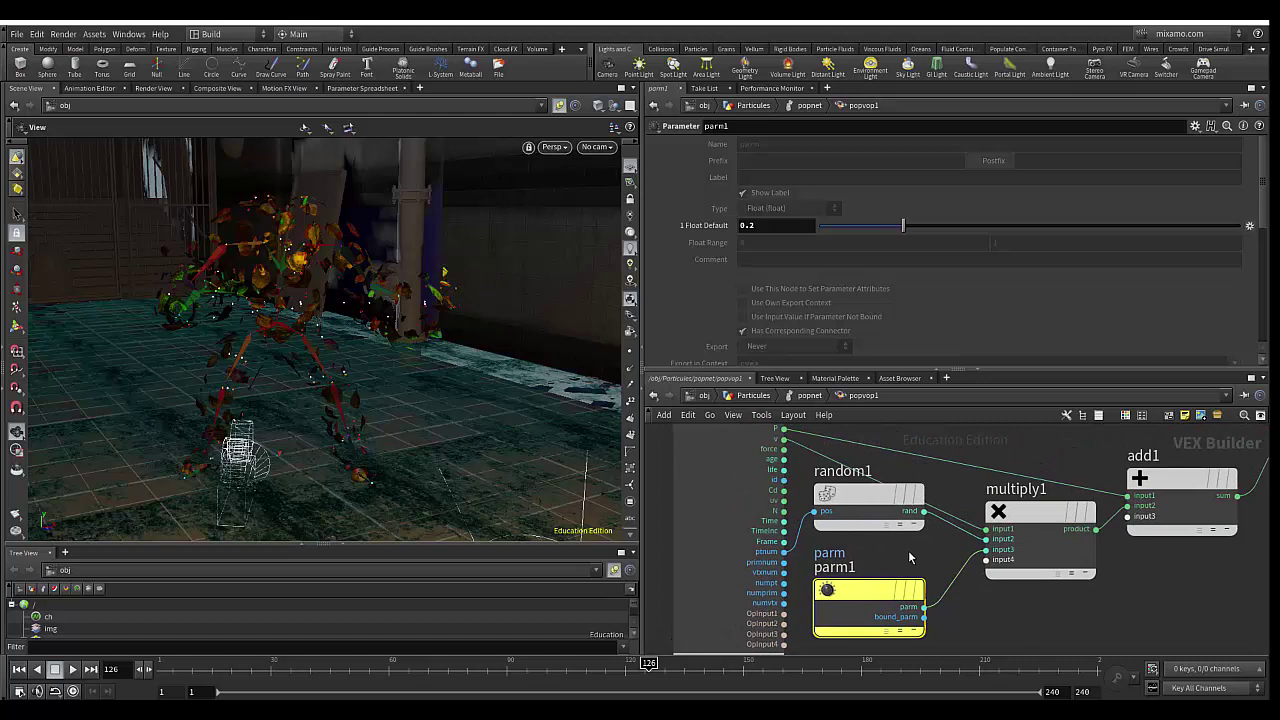
{"action": "left_click_drag", "start_coordinate": [870, 498], "coordinate": [870, 516]}
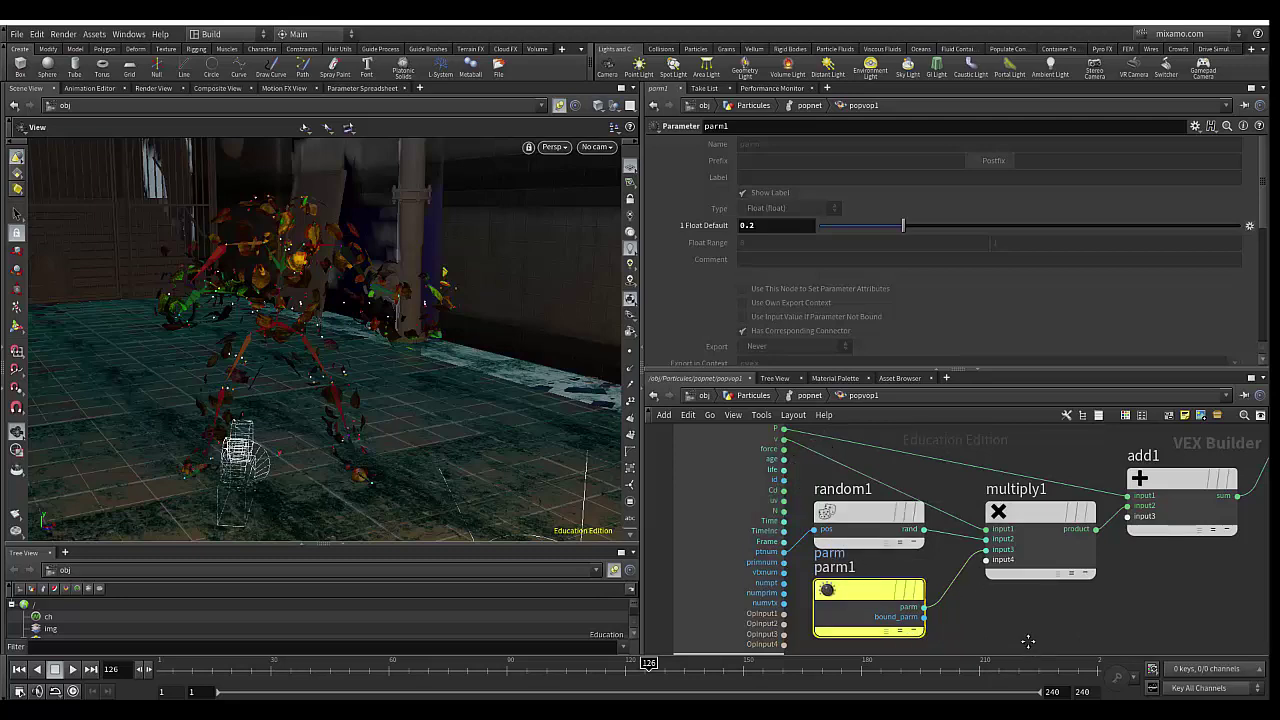
{"action": "middle_click_drag", "start_coordinate": [1020, 642], "coordinate": [919, 636]}
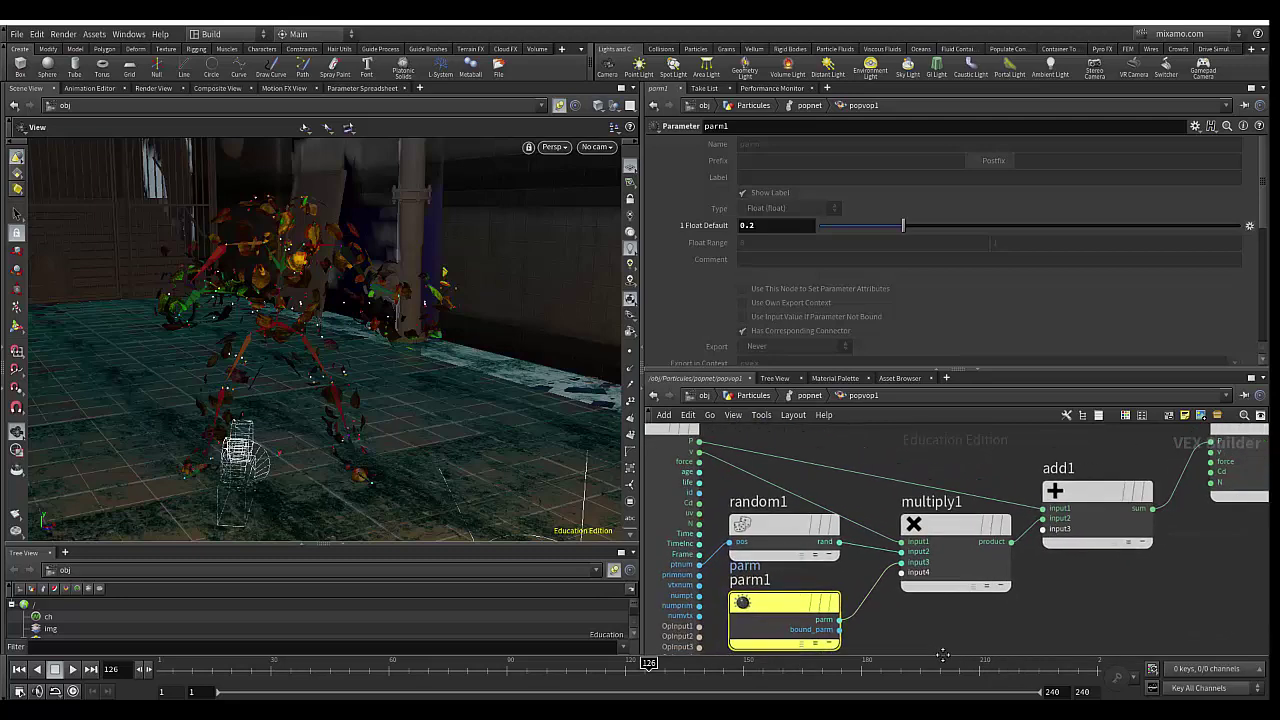
{"action": "left_click_drag", "start_coordinate": [770, 535], "coordinate": [770, 542]}
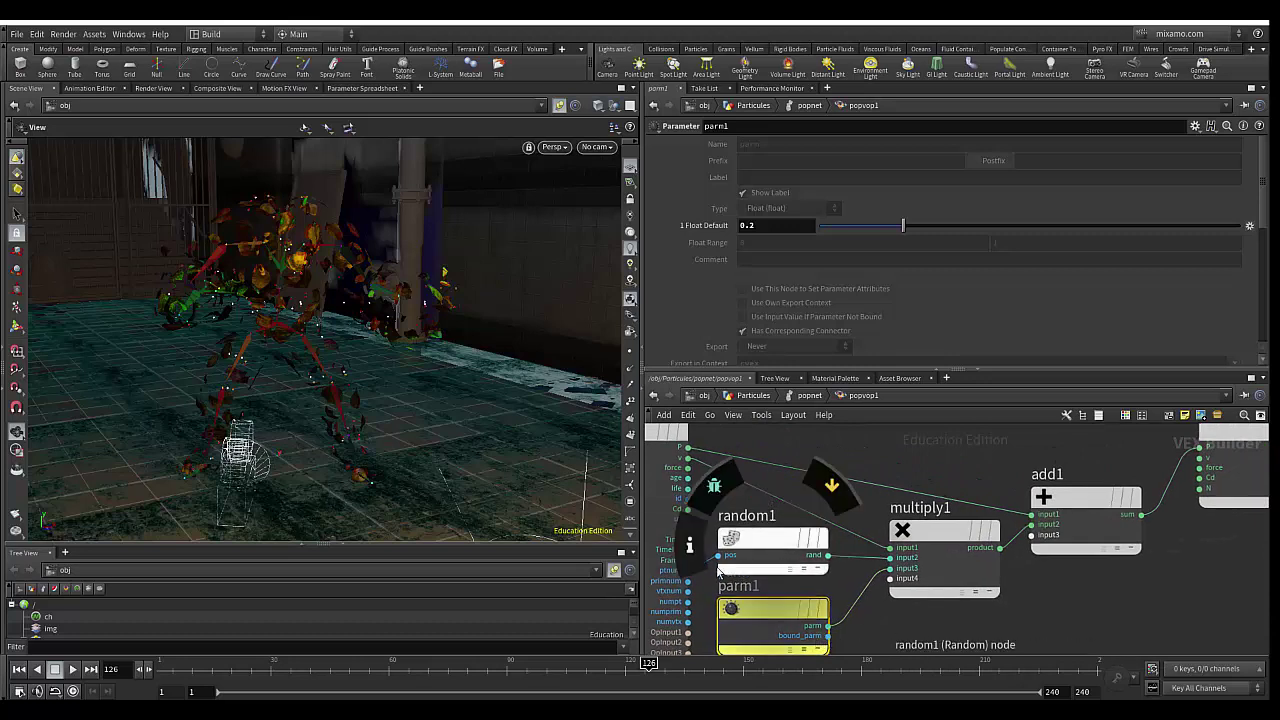
{"action": "left_click_drag", "start_coordinate": [940, 531], "coordinate": [938, 539]}
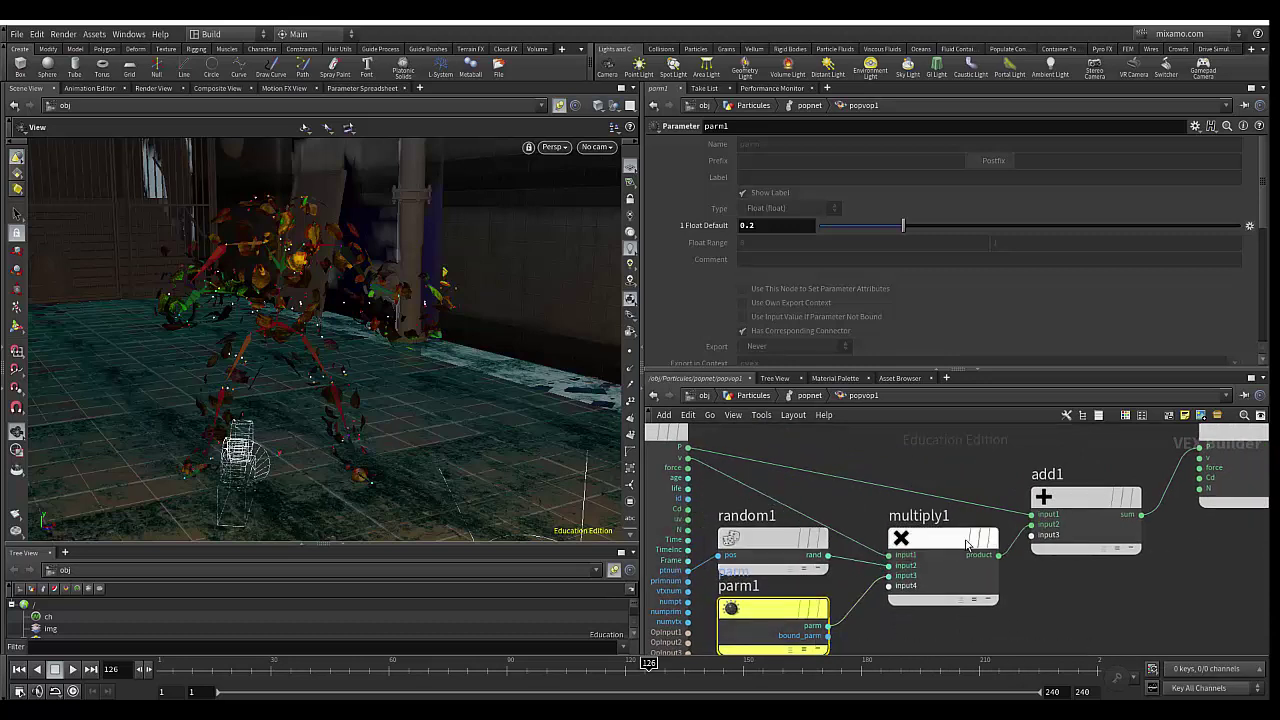
{"action": "left_click_drag", "start_coordinate": [1082, 509], "coordinate": [1082, 490]}
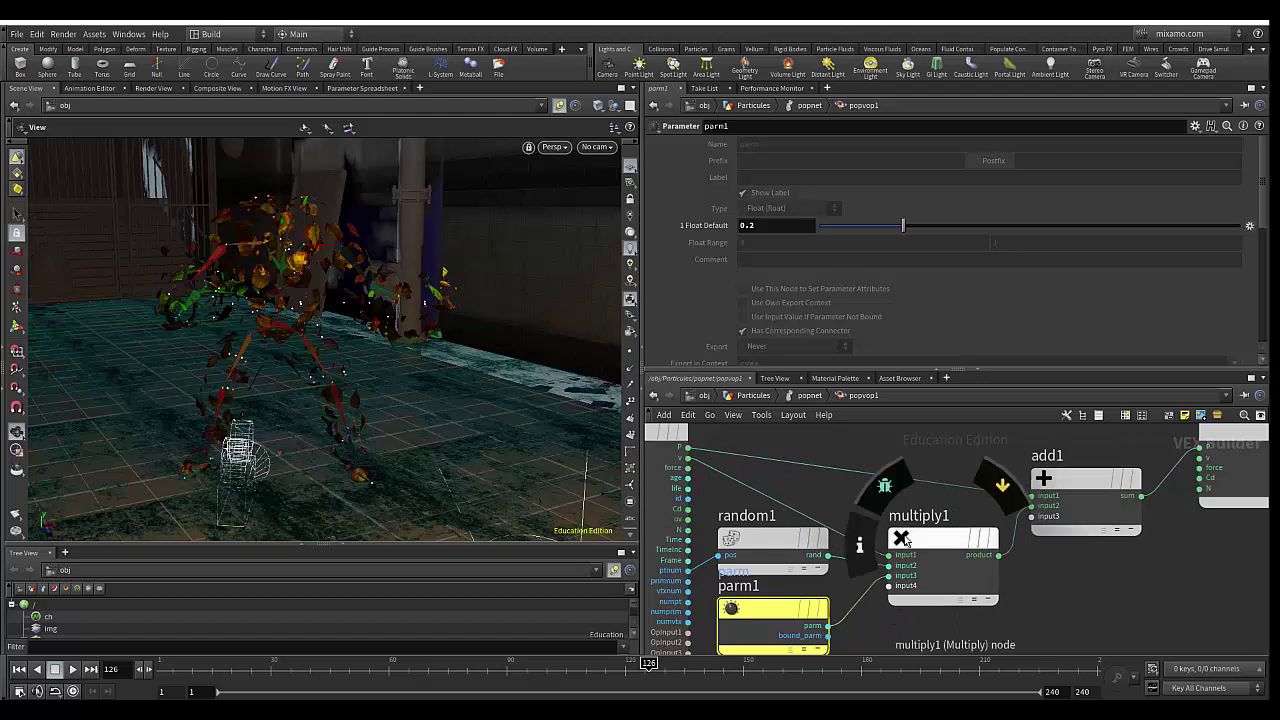
{"action": "left_click_drag", "start_coordinate": [906, 569], "coordinate": [905, 549]}
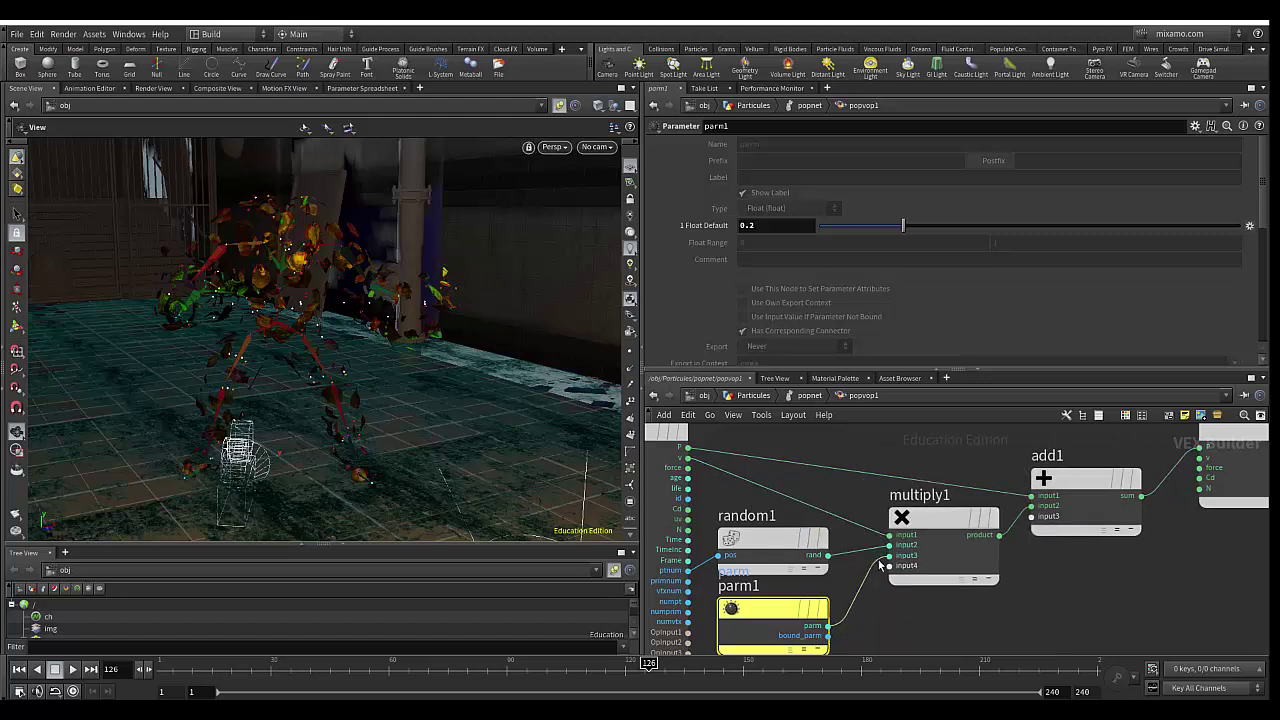
{"action": "left_click_drag", "start_coordinate": [1071, 510], "coordinate": [1068, 482]}
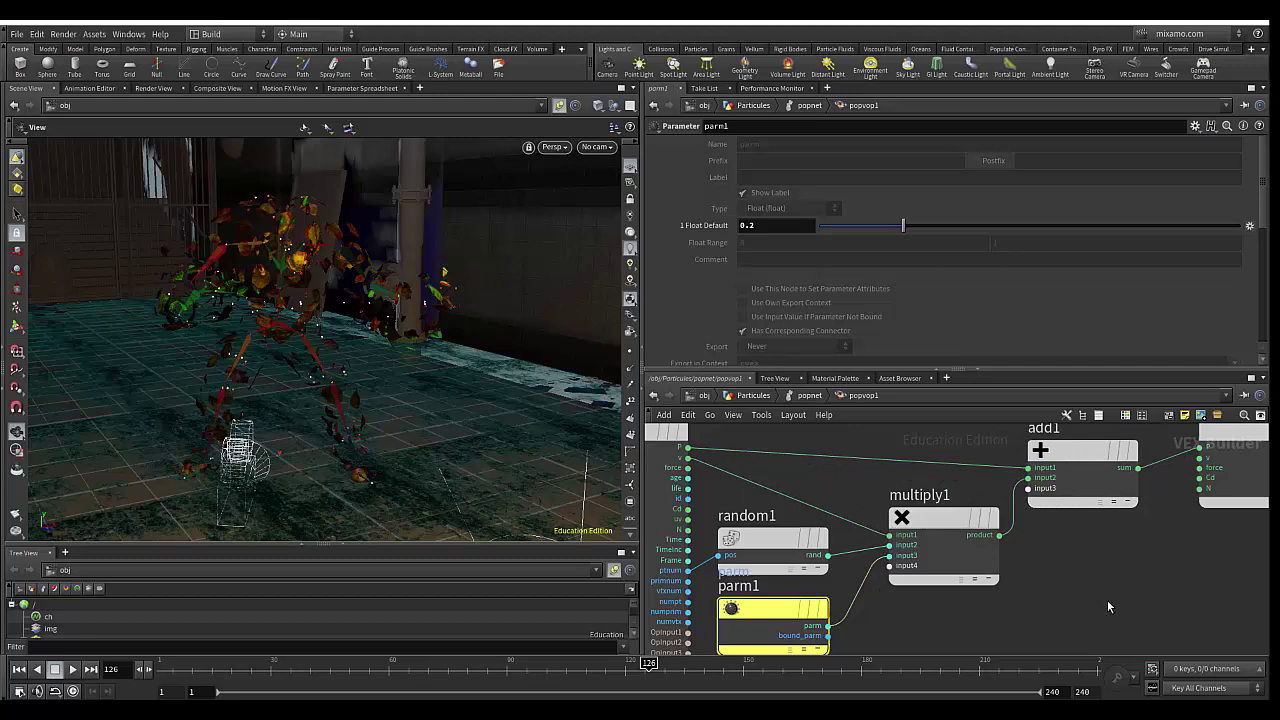
{"action": "mouse_move", "coordinate": [1107, 600]}
{"action": "middle_mouse_down"}
{"action": "mouse_move", "coordinate": [1000, 623]}
{"action": "mouse_move", "coordinate": [1107, 610]}
{"action": "middle_mouse_up"}
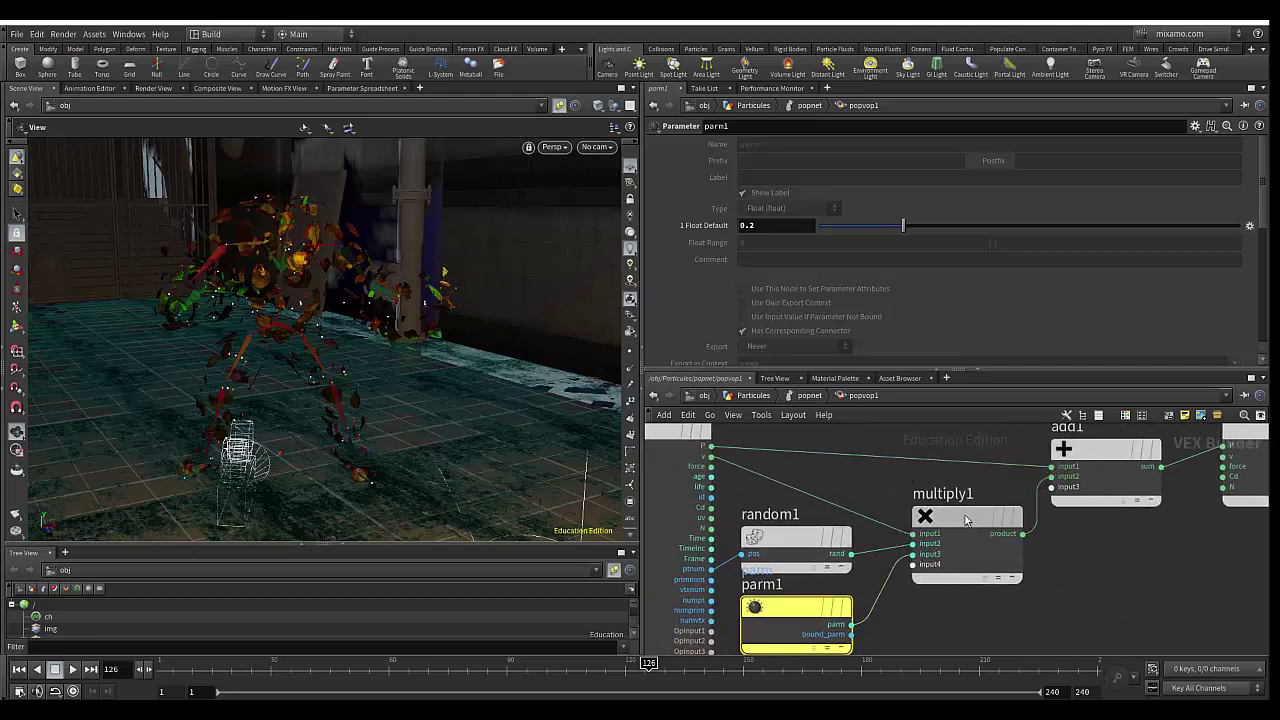
{"action": "left_click_drag", "start_coordinate": [966, 519], "coordinate": [960, 499]}
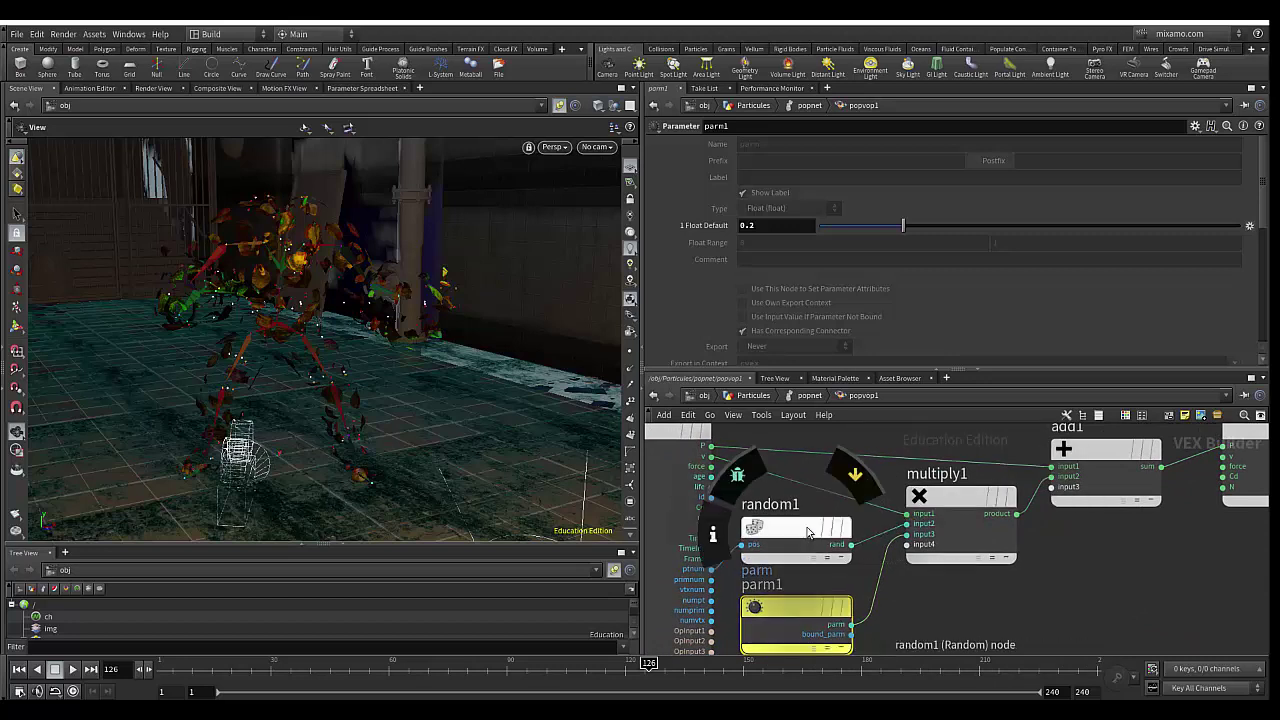
- Move geometryvopoutput1 beside add1 and wire add1's sum into its P input
{"action": "middle_click_drag", "start_coordinate": [1126, 531], "coordinate": [1038, 563]}
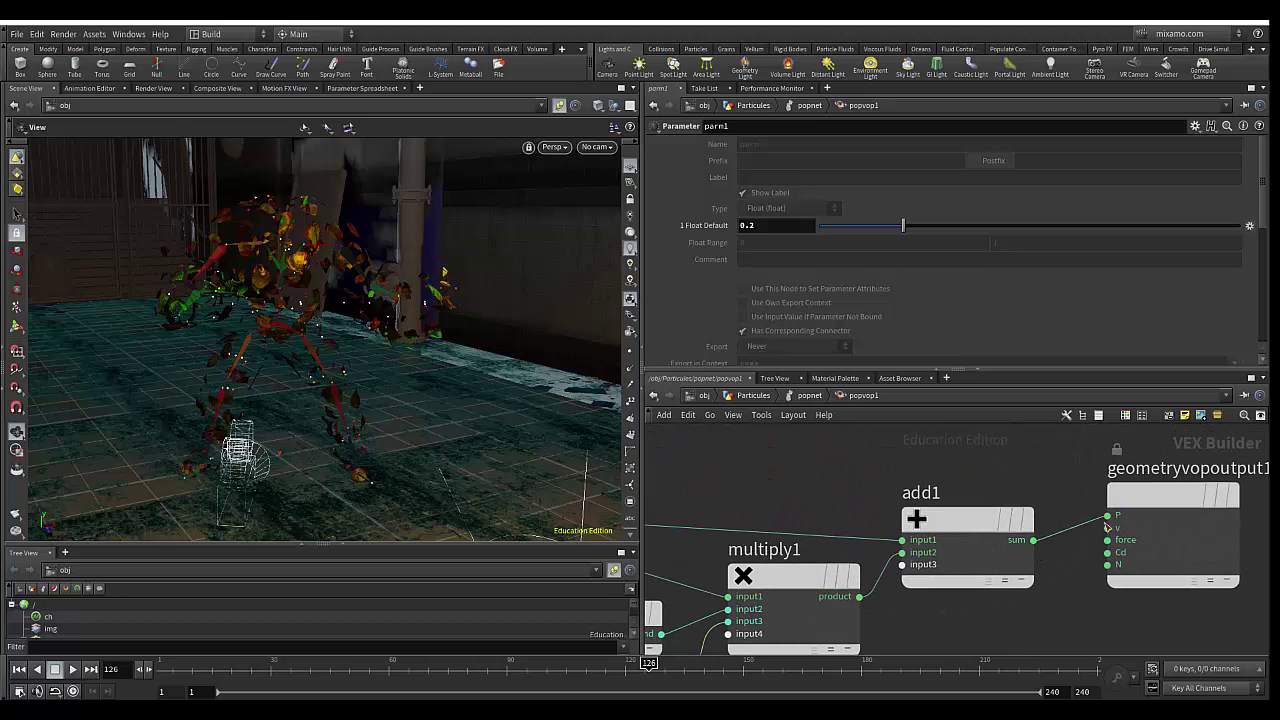
{"action": "left_click_drag", "start_coordinate": [1155, 500], "coordinate": [1123, 512]}
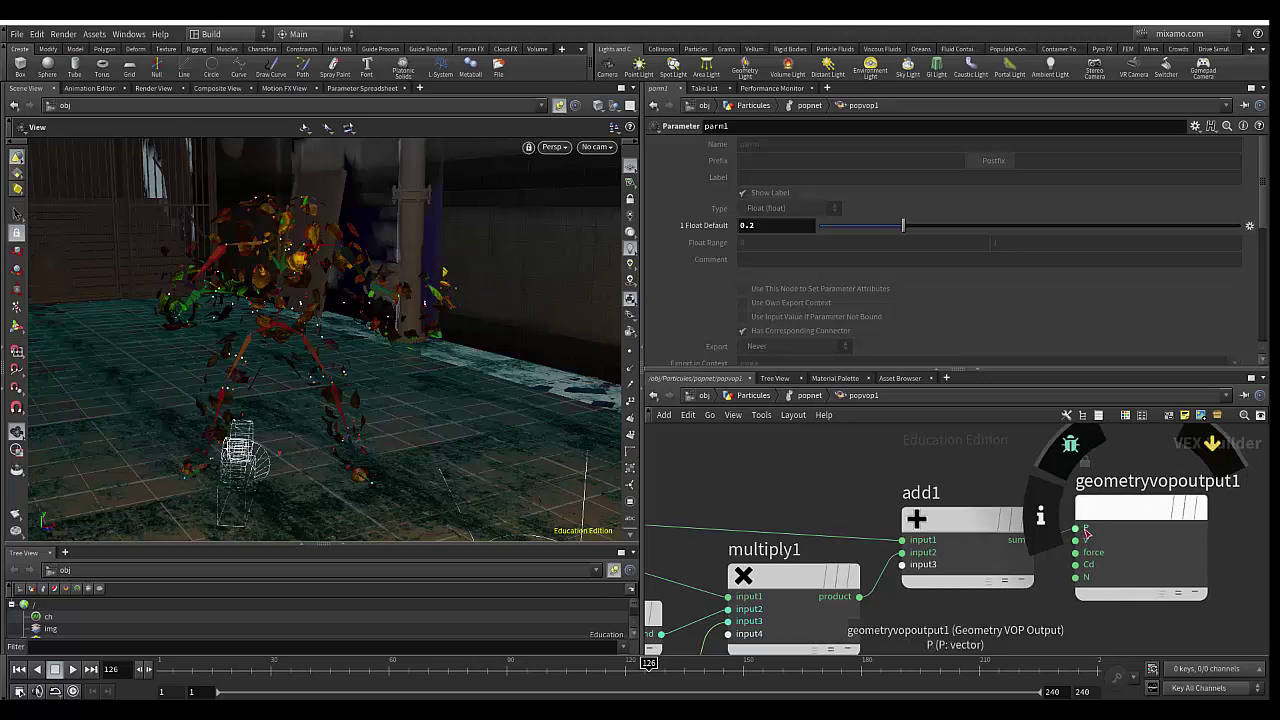
{"action": "left_click_drag", "start_coordinate": [1085, 531], "coordinate": [1033, 540]}
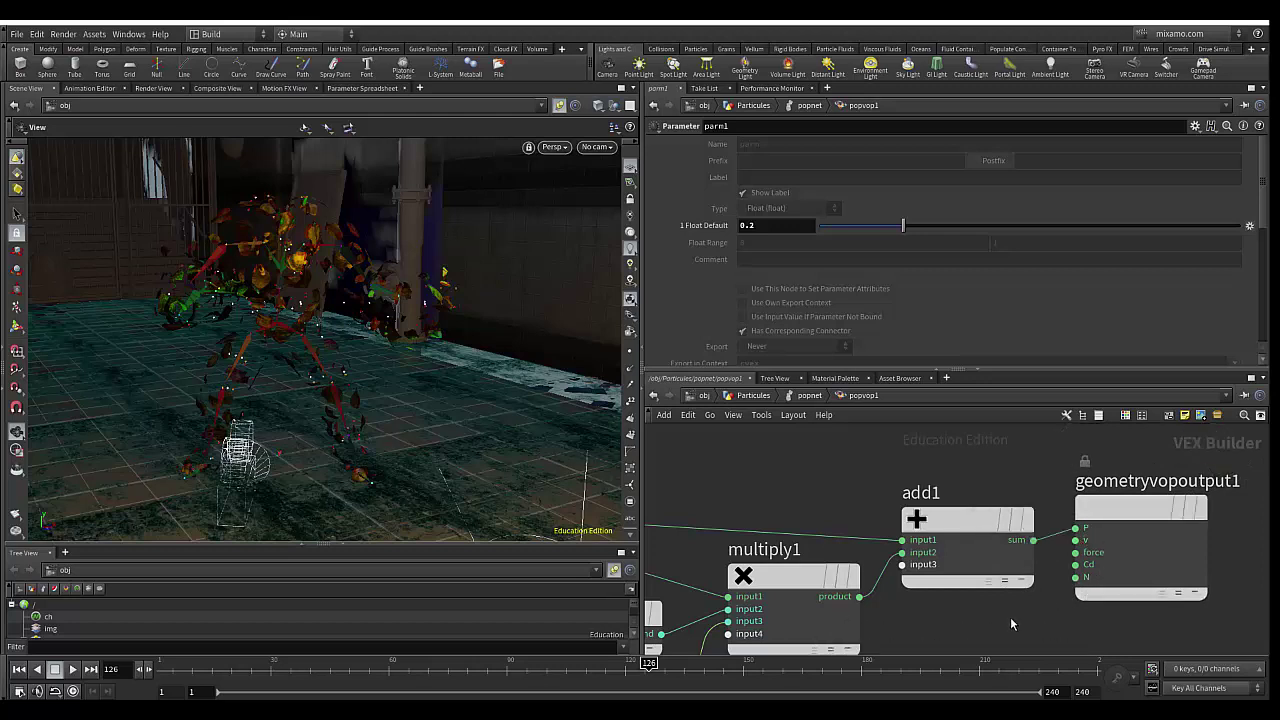
{"action": "middle_click_drag", "start_coordinate": [994, 609], "coordinate": [972, 550]}
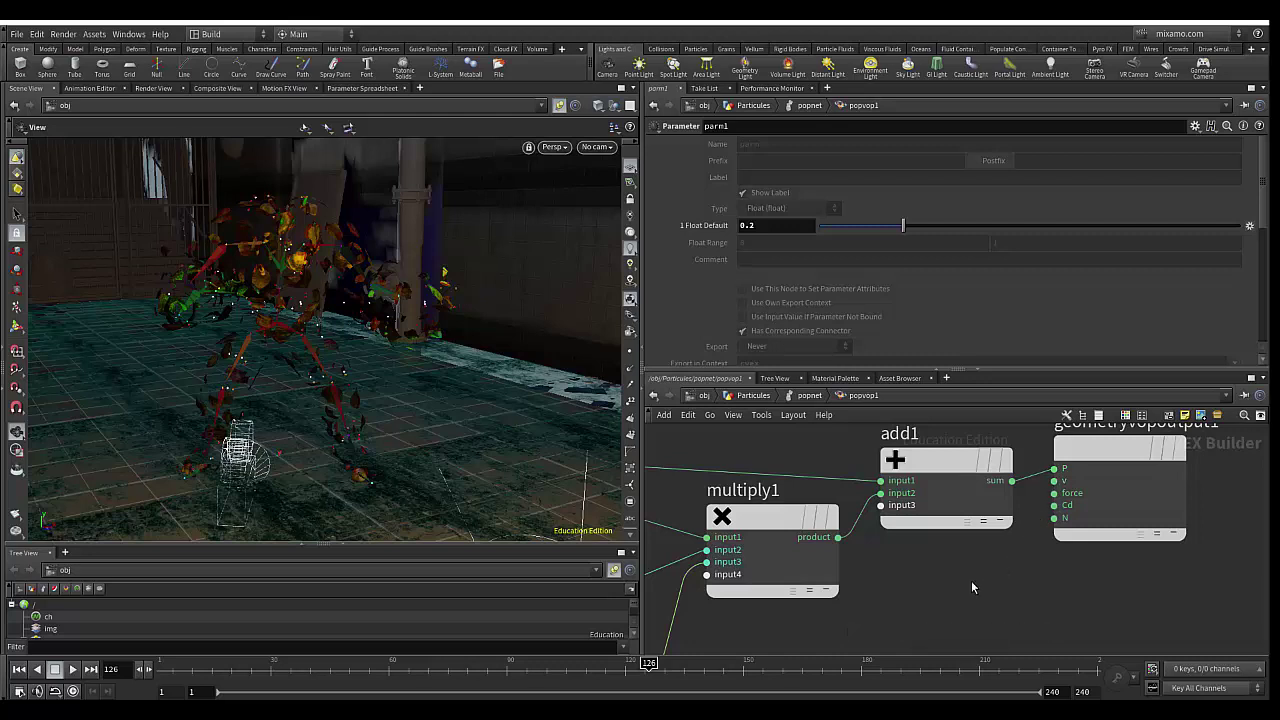
{"action": "middle_click_drag", "start_coordinate": [645, 557], "coordinate": [968, 576]}
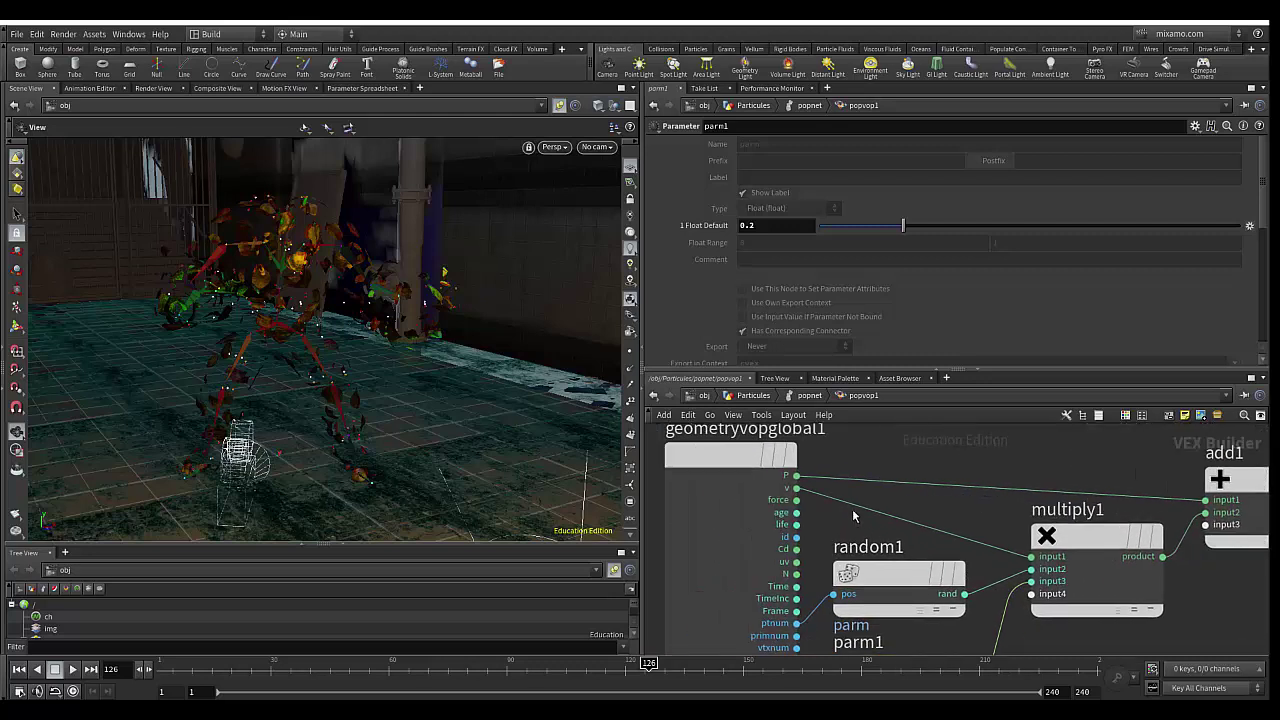
- Reposition geometryvopoutput1 and select random1 to inspect its 1D Integer Input signature and Clamp setting
{"action": "scroll", "coordinate": [818, 527], "scroll_direction": "down", "scroll_amount": 4}
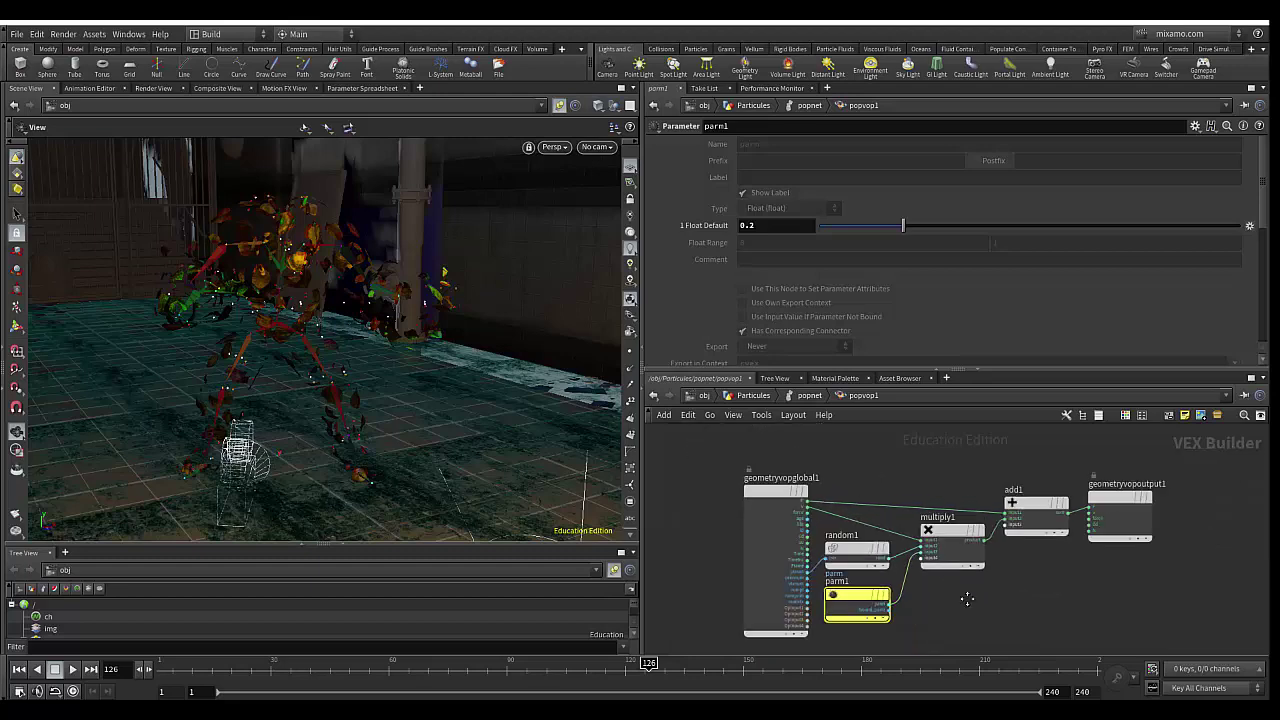
{"action": "middle_click_drag", "start_coordinate": [967, 598], "coordinate": [938, 580]}
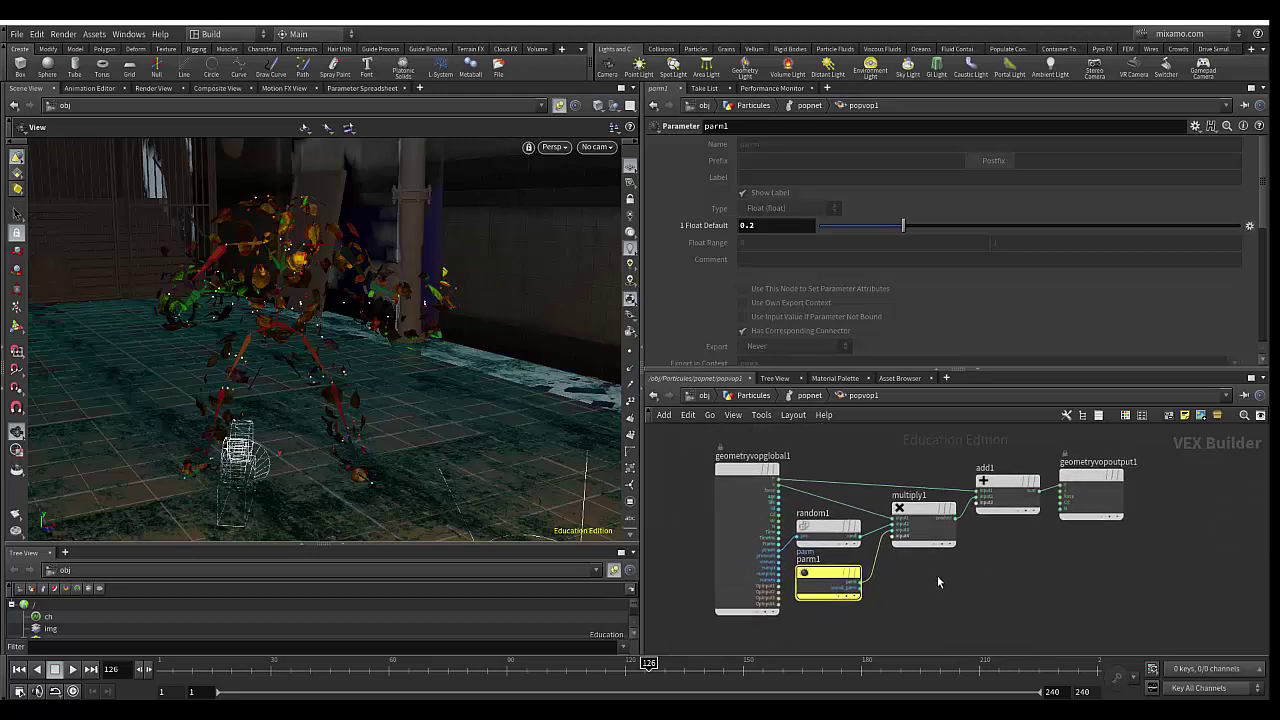
{"action": "mouse_move", "coordinate": [775, 490]}
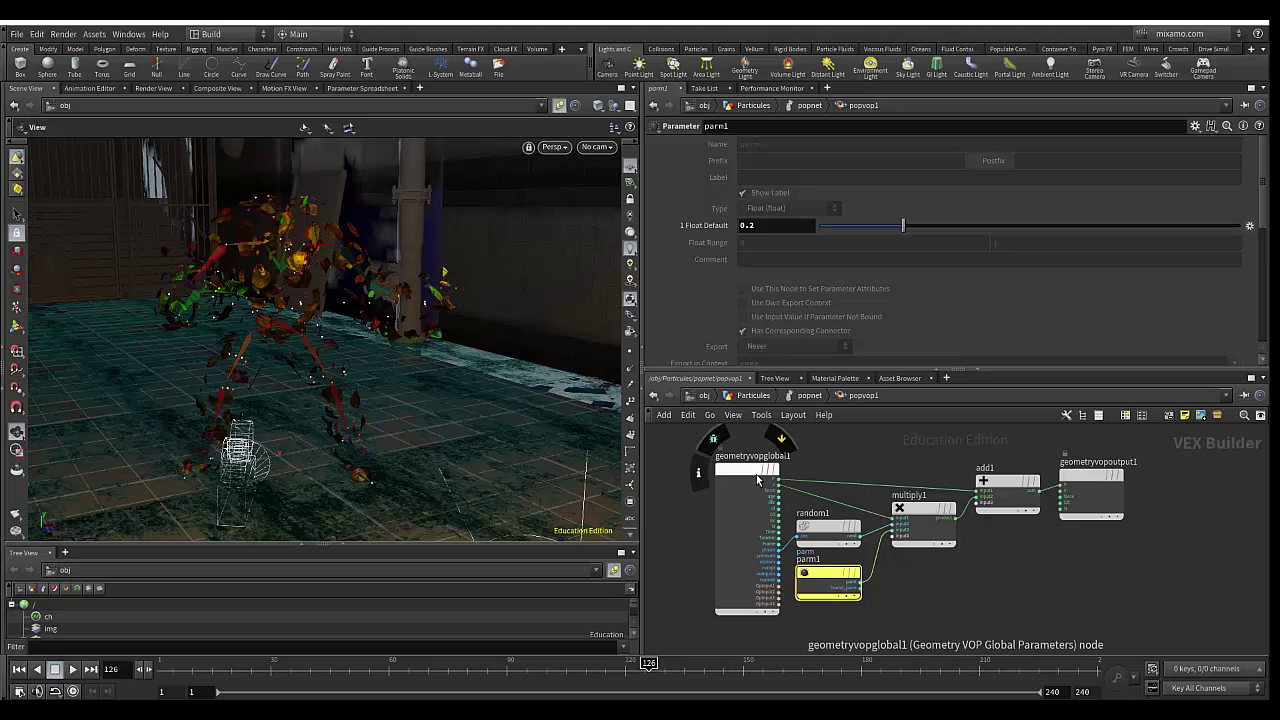
{"action": "scroll", "coordinate": [758, 476], "scroll_direction": "up", "scroll_amount": 3}
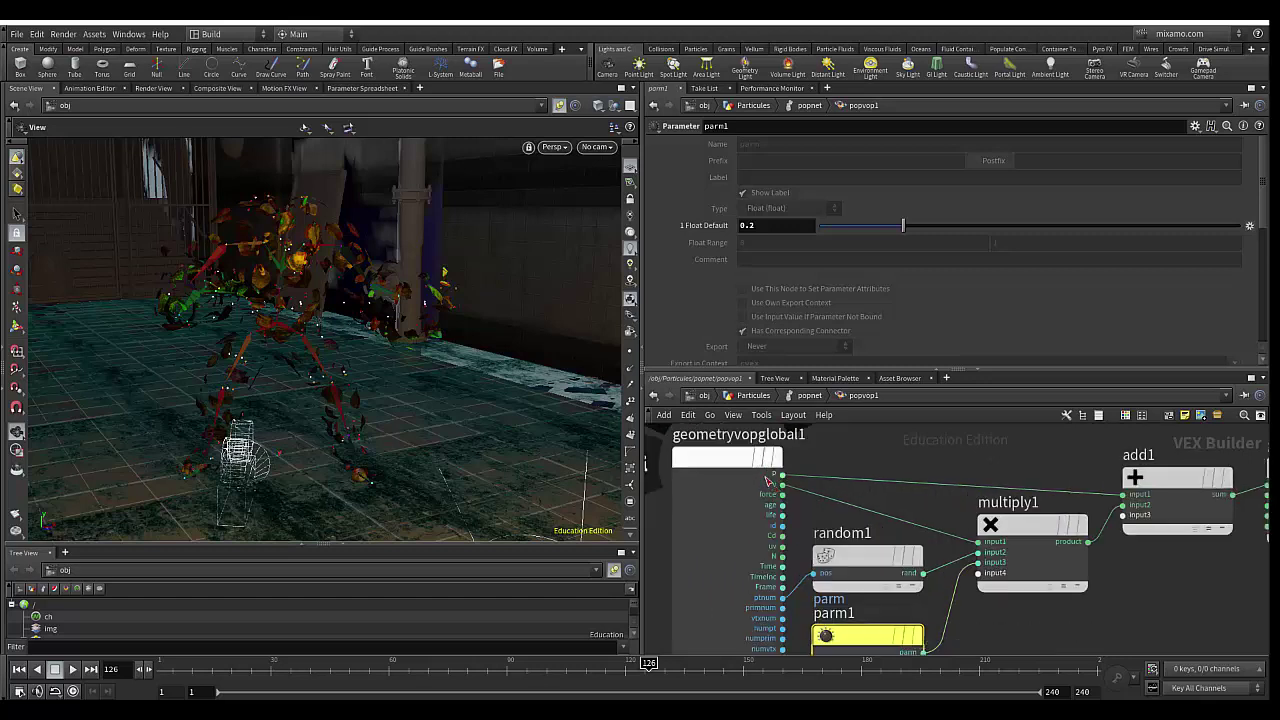
{"action": "middle_click_drag", "start_coordinate": [1103, 586], "coordinate": [879, 600]}
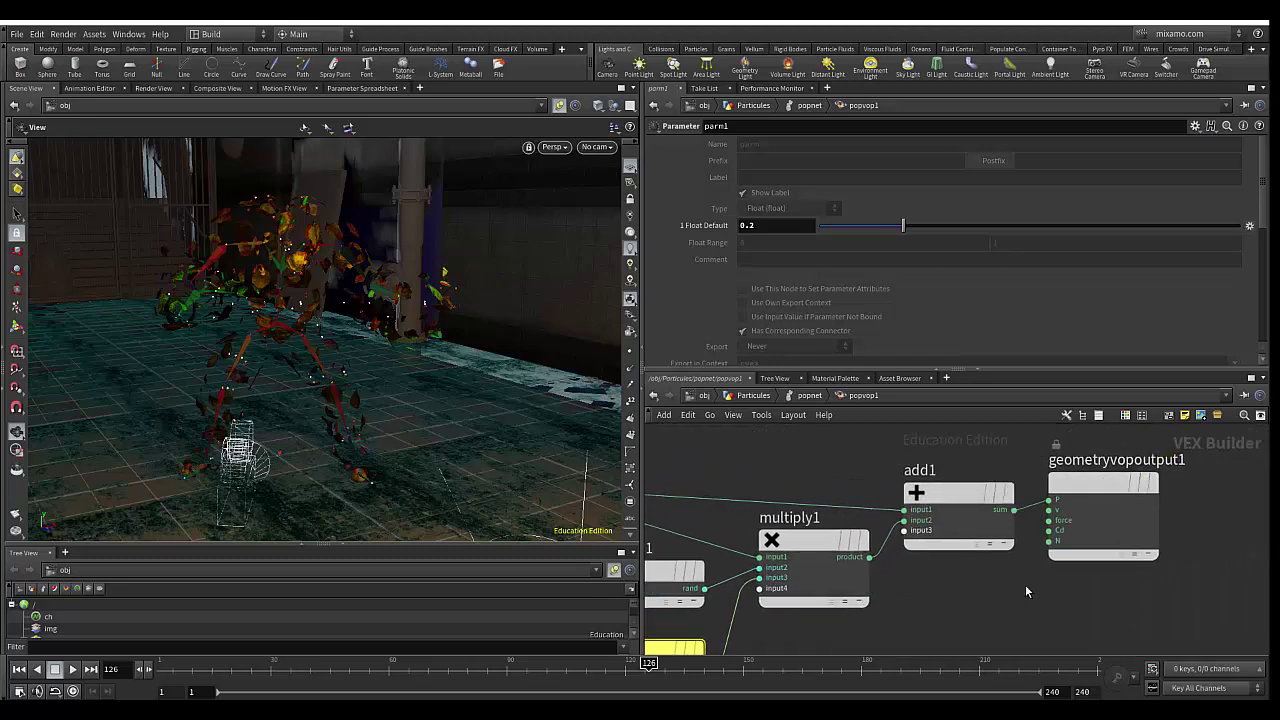
{"action": "mouse_move", "coordinate": [956, 601]}
{"action": "middle_mouse_down"}
{"action": "mouse_move", "coordinate": [1103, 551]}
{"action": "mouse_move", "coordinate": [1134, 580]}
{"action": "middle_mouse_up"}
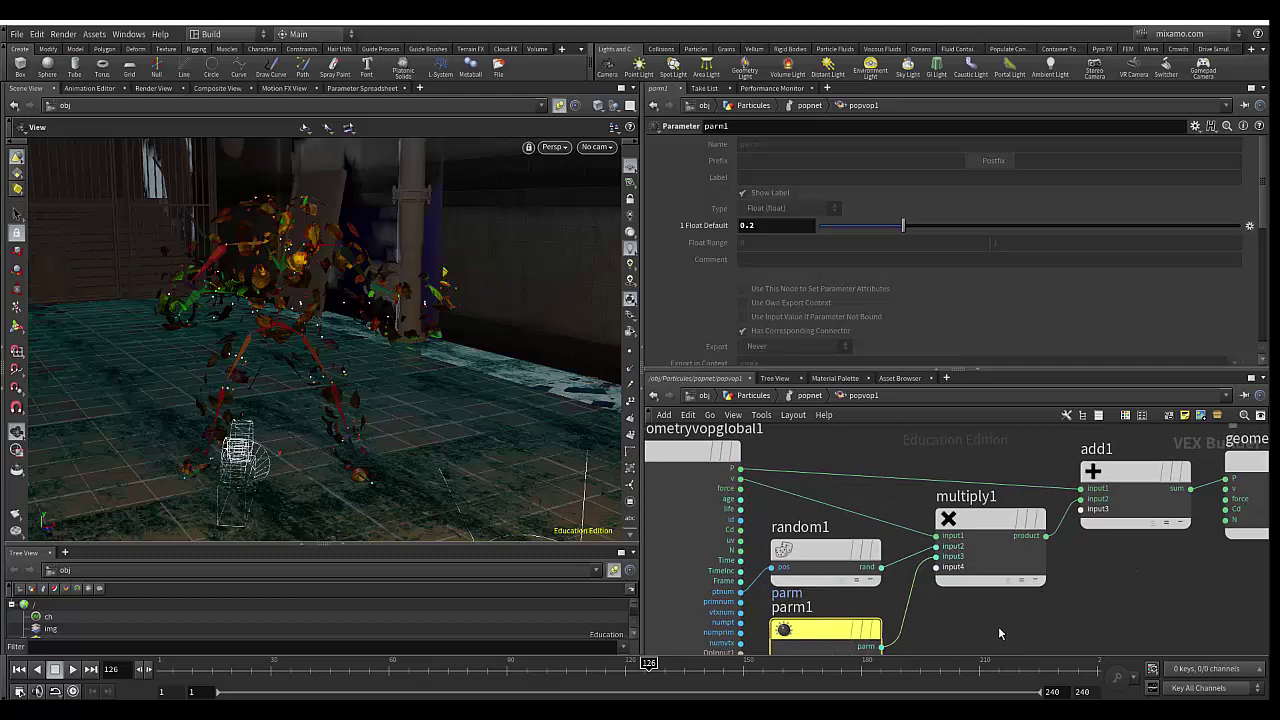
{"action": "scroll", "coordinate": [998, 627], "scroll_direction": "down", "scroll_amount": 2}
{"action": "mouse_move", "coordinate": [998, 627]}
{"action": "middle_mouse_down"}
{"action": "mouse_move", "coordinate": [987, 572]}
{"action": "mouse_move", "coordinate": [966, 583]}
{"action": "middle_mouse_up"}
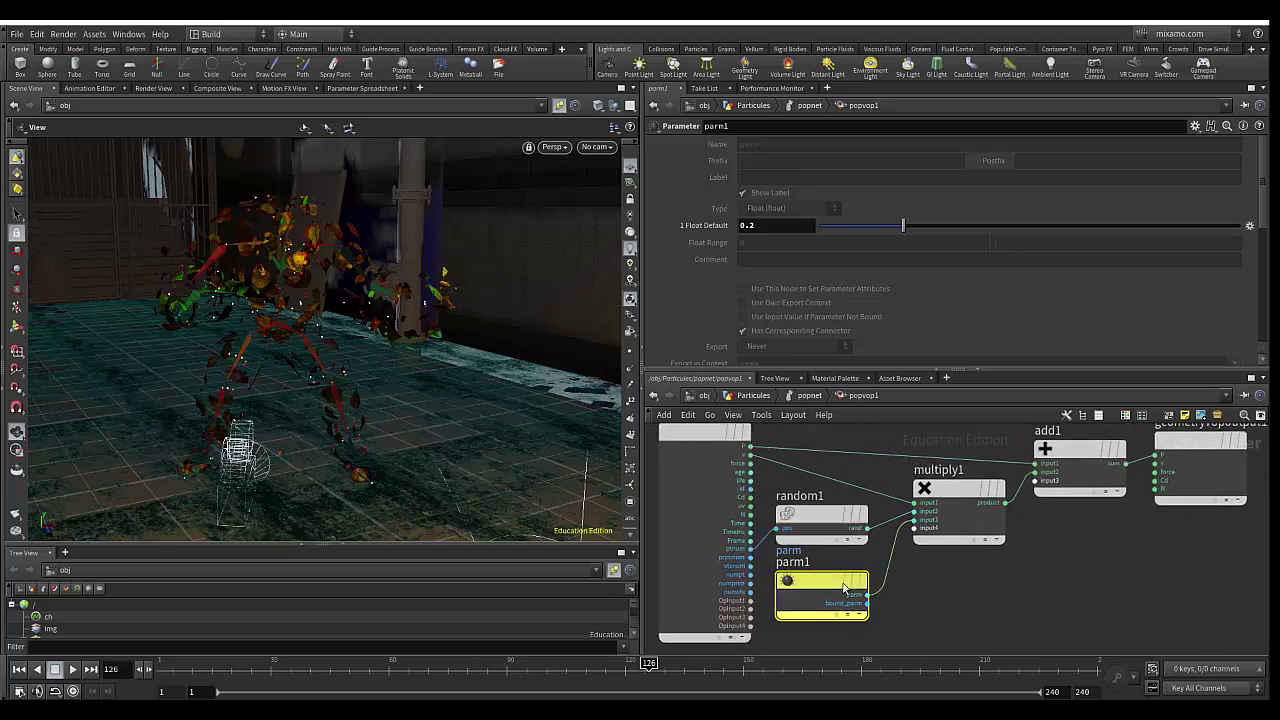
{"action": "left_click_drag", "start_coordinate": [843, 588], "coordinate": [843, 589]}
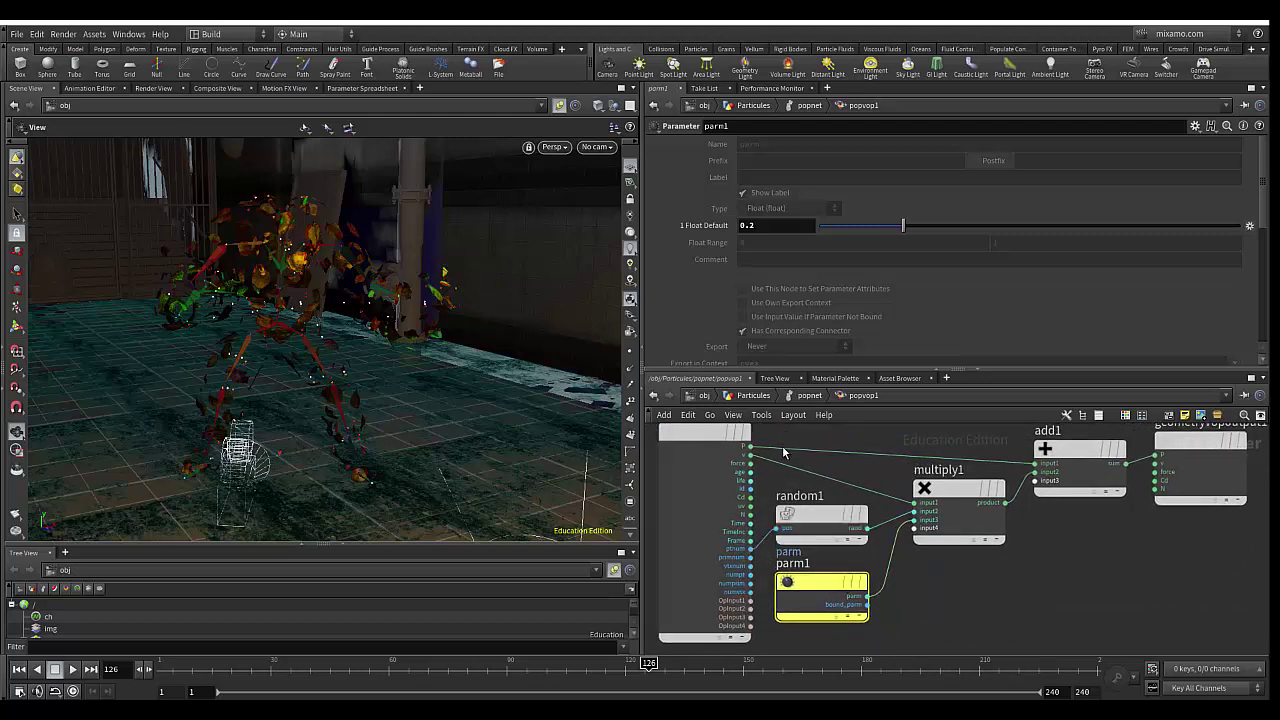
{"action": "left_click_drag", "start_coordinate": [1202, 440], "coordinate": [1208, 504]}
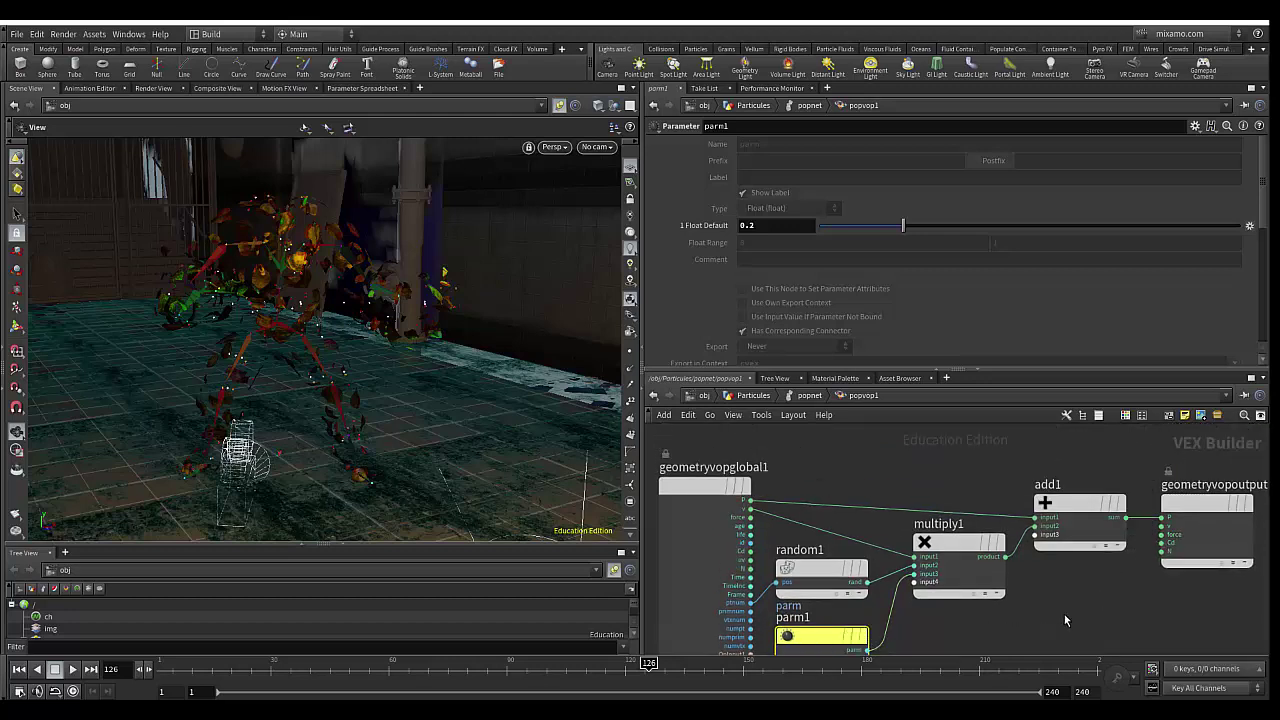
{"action": "middle_click_drag", "start_coordinate": [1060, 613], "coordinate": [1068, 555]}
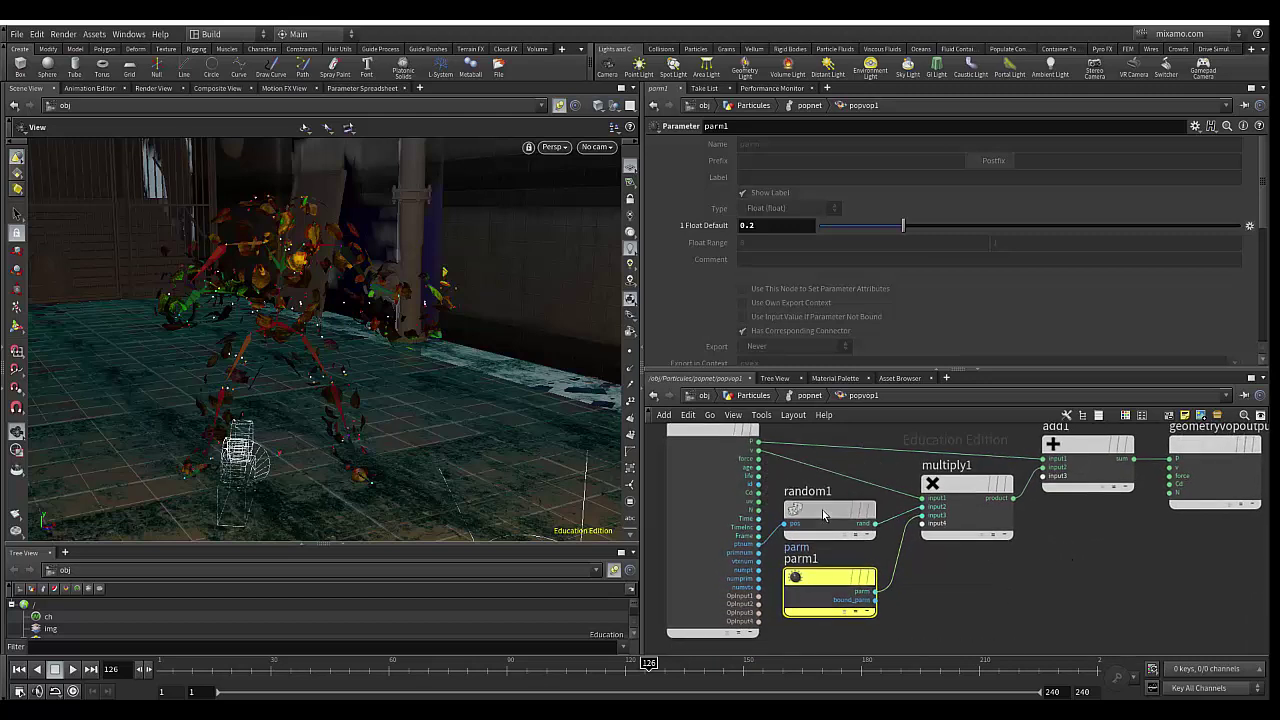
{"action": "left_click", "coordinate": [823, 514]}
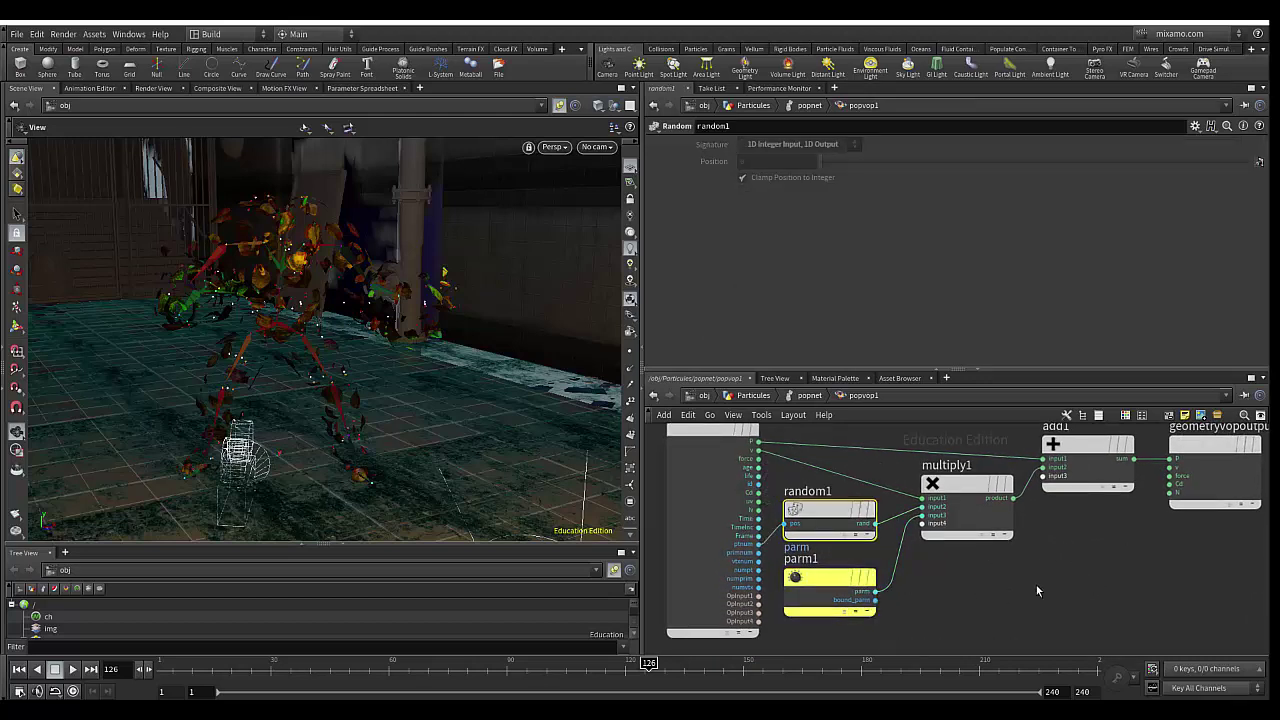
- Return from popvop1 to the popnet level via the path bar
{"action": "middle_click_drag", "start_coordinate": [963, 577], "coordinate": [951, 606]}
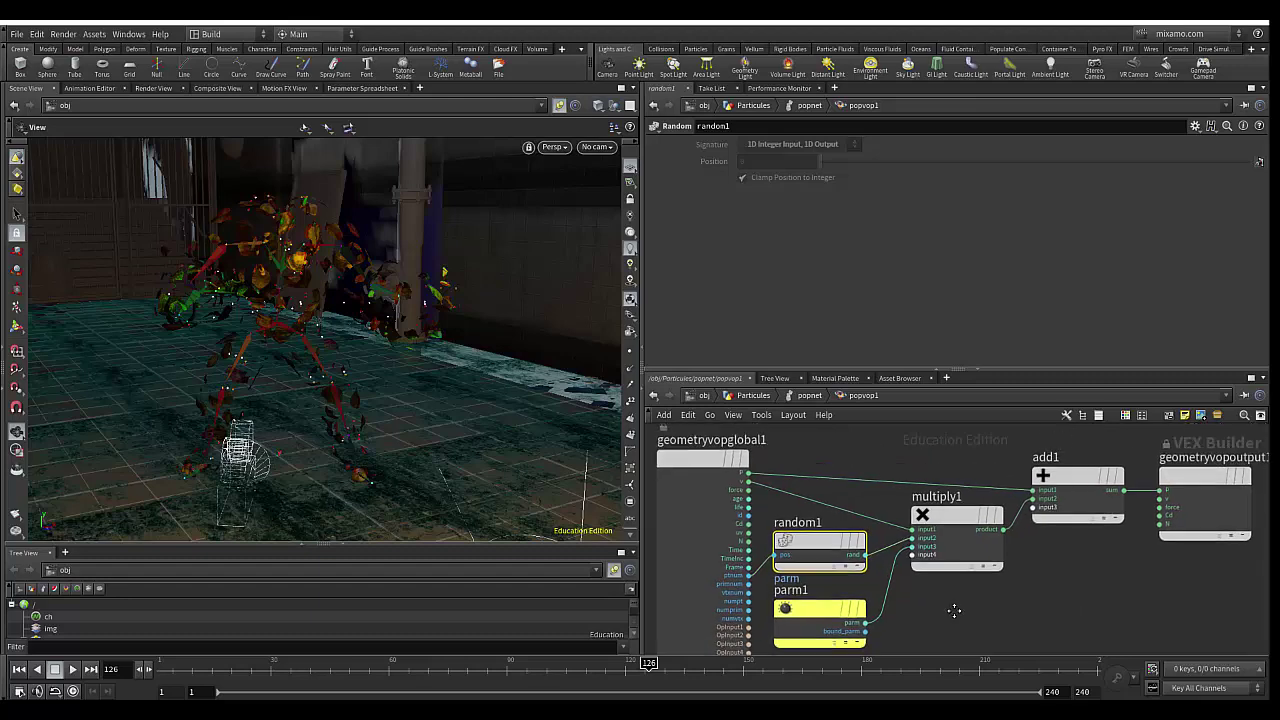
{"action": "left_click", "coordinate": [808, 396]}
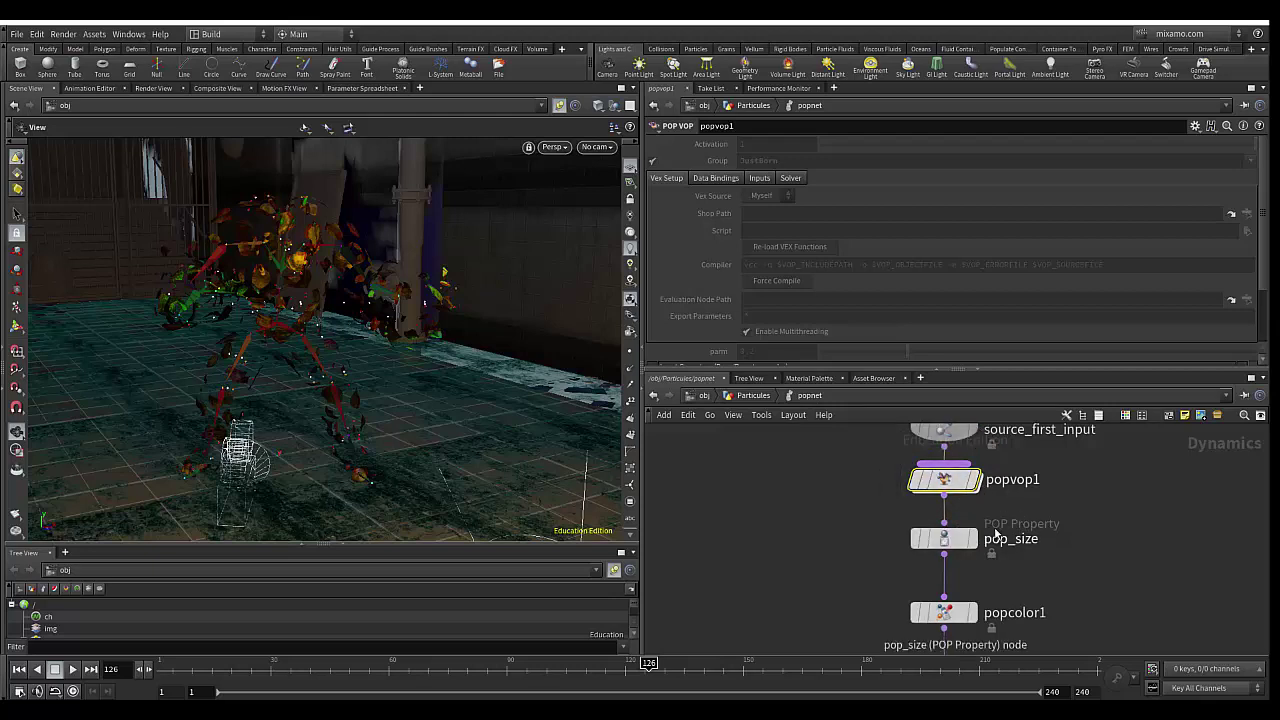
{"action": "mouse_move", "coordinate": [944, 539]}
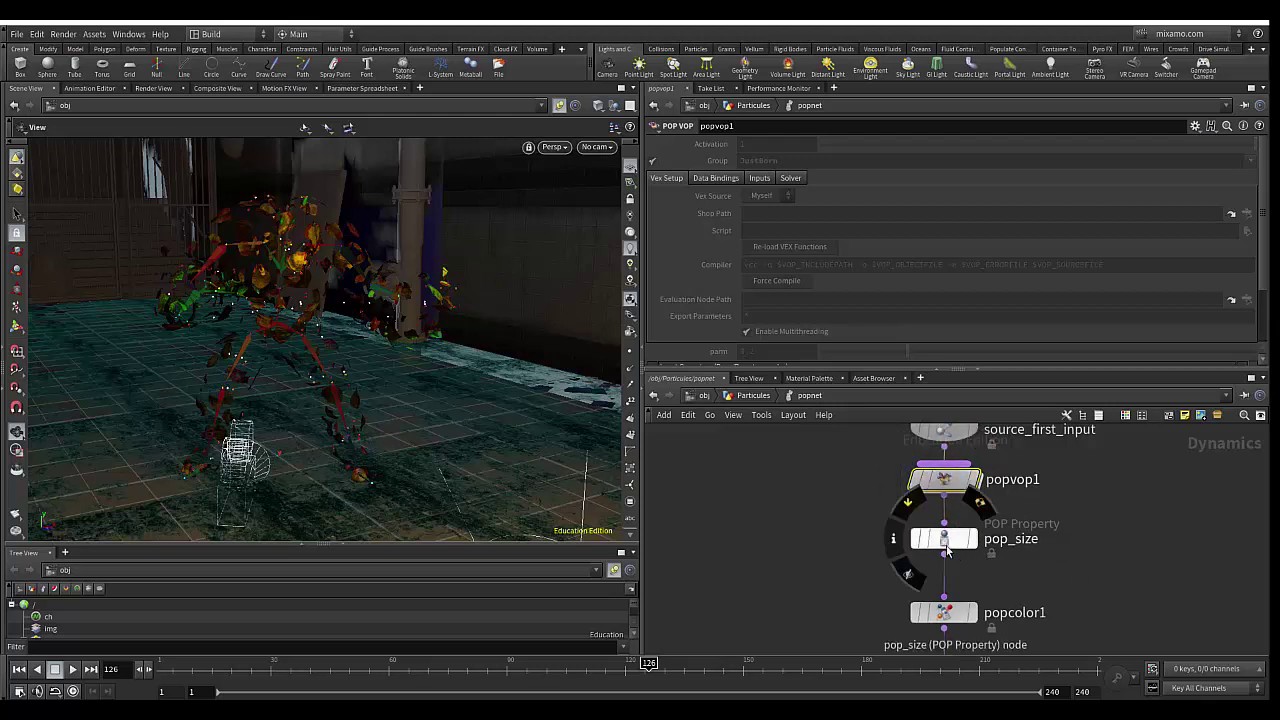
- Inspect pop_size's Uniform Scale link to Part_size, then search the node menu for 'pop pr'
{"action": "scroll", "coordinate": [976, 580], "scroll_direction": "down", "scroll_amount": 2}
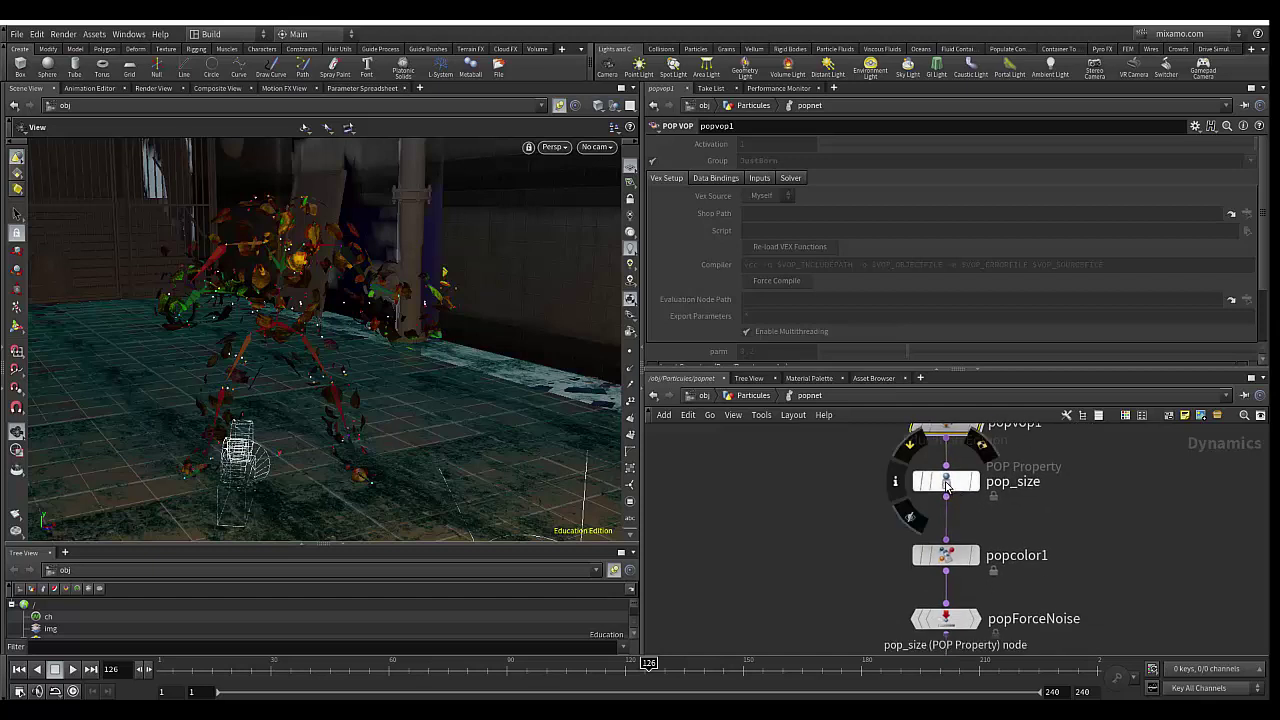
{"action": "left_click", "coordinate": [946, 484]}
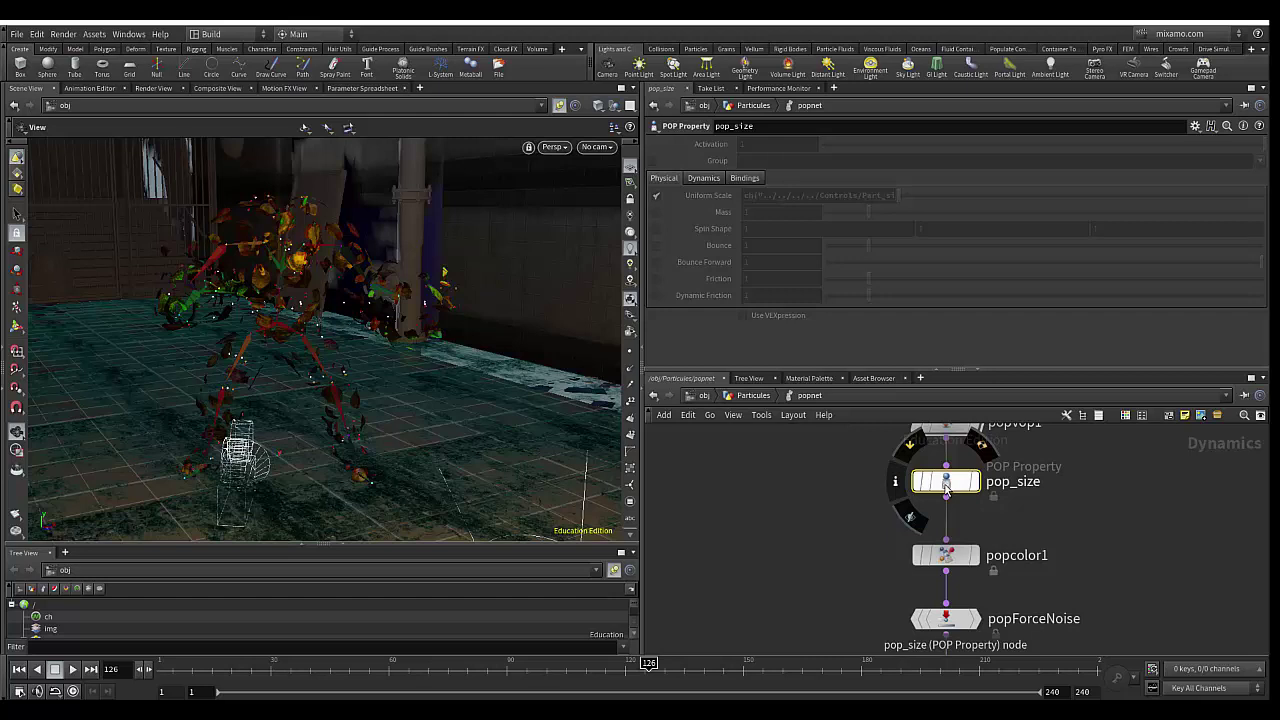
{"action": "double_click", "coordinate": [946, 484]}
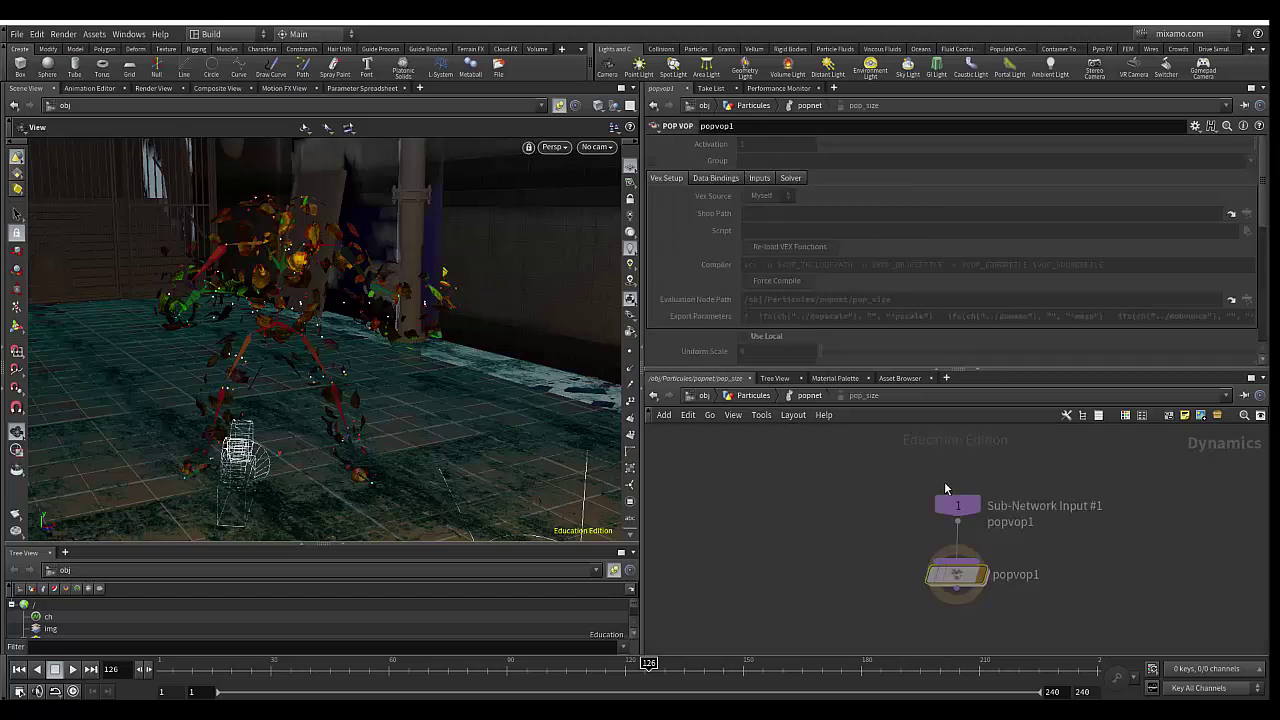
{"action": "left_click", "coordinate": [808, 396]}
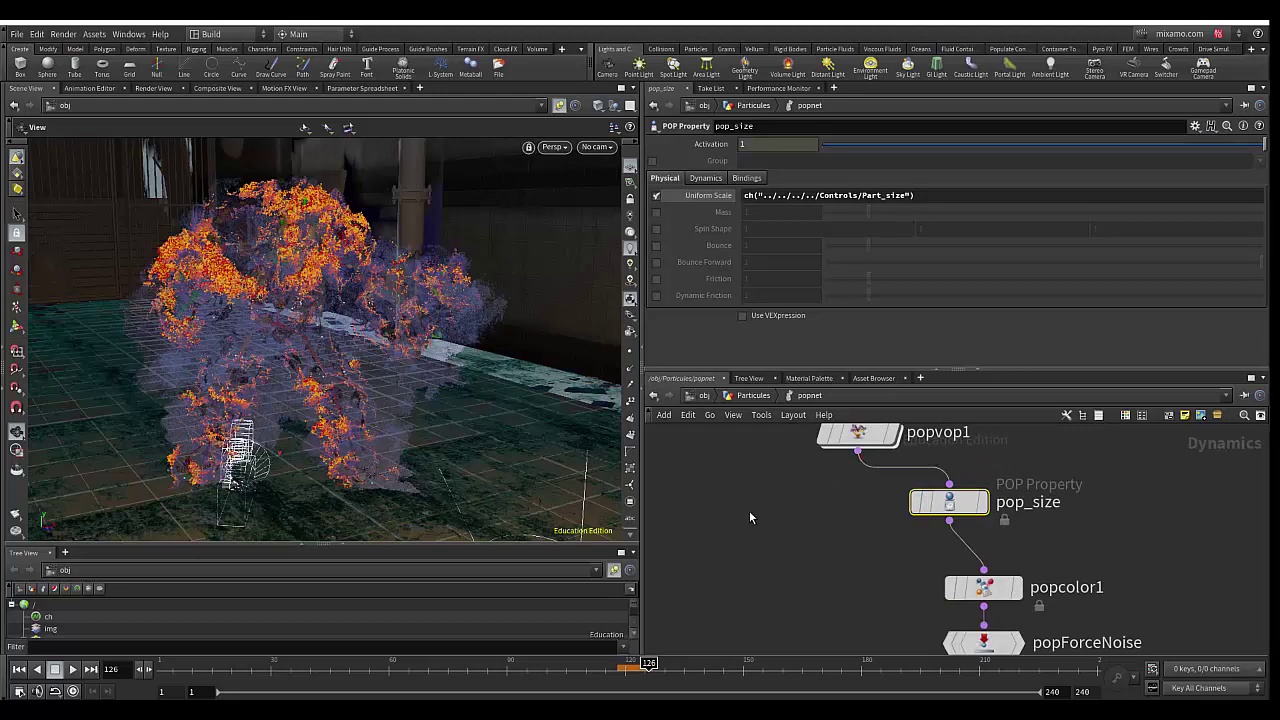
{"action": "key", "text": "Tab"}
{"action": "type", "text": "pop"}
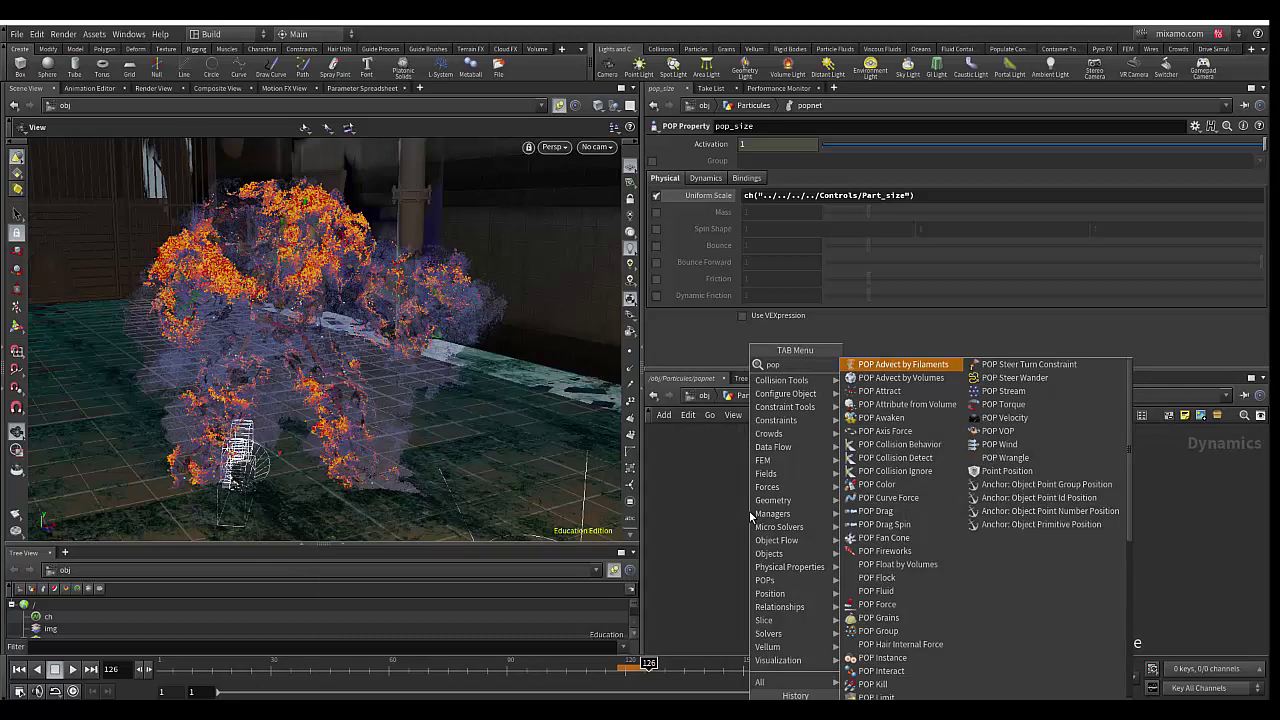
{"action": "type", "text": " pr"}
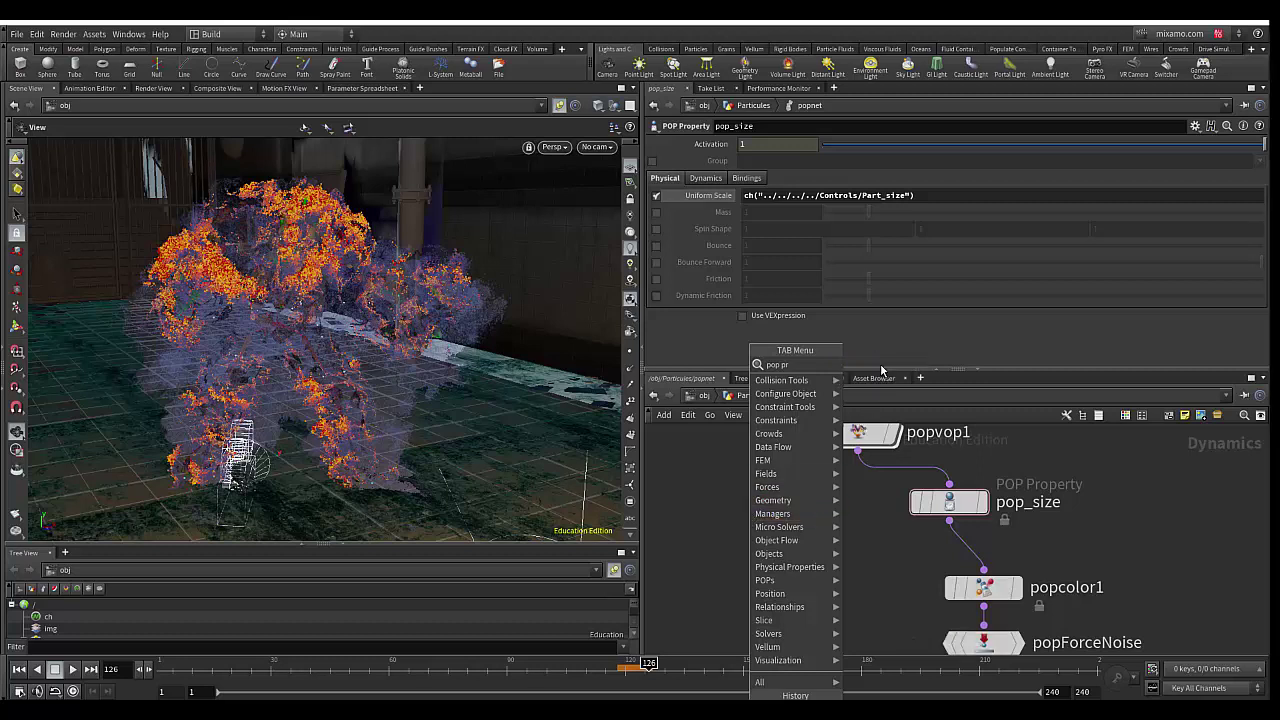
- Add a POP Property node, popproperty1, to the left of pop_size
{"action": "left_click", "coordinate": [878, 364]}
{"action": "left_click", "coordinate": [792, 494]}
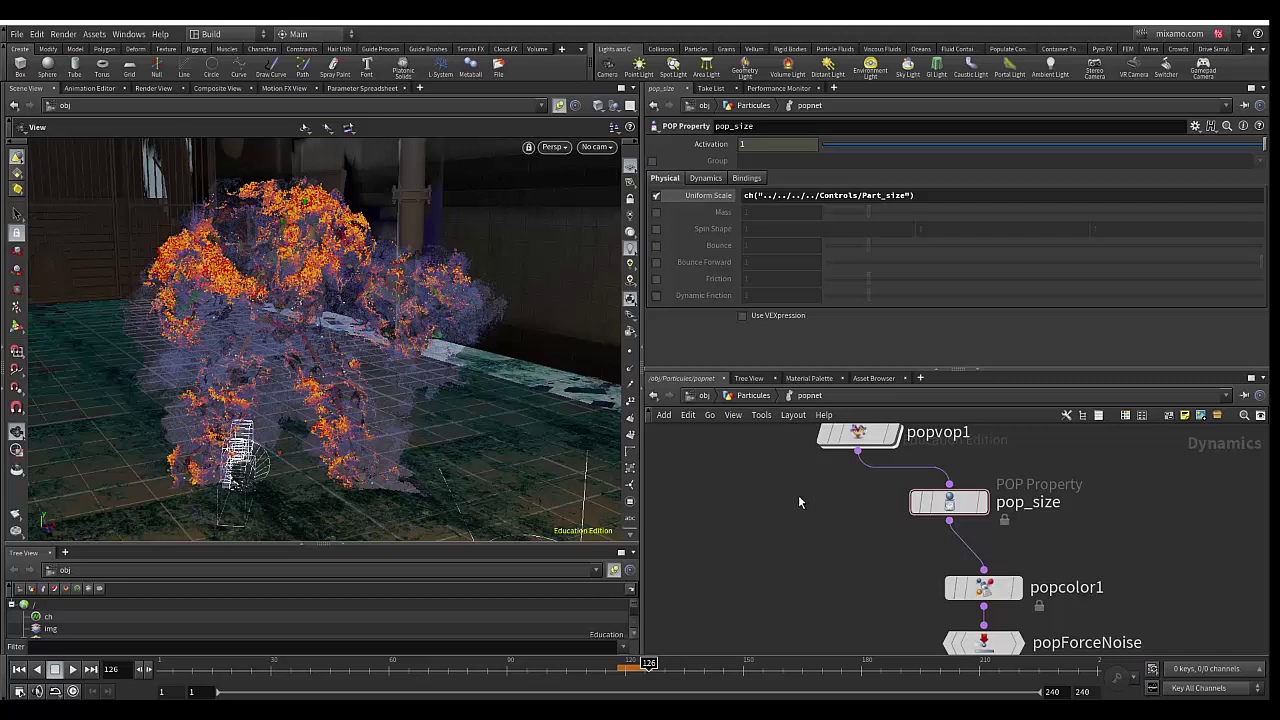
{"action": "left_click", "coordinate": [797, 498]}
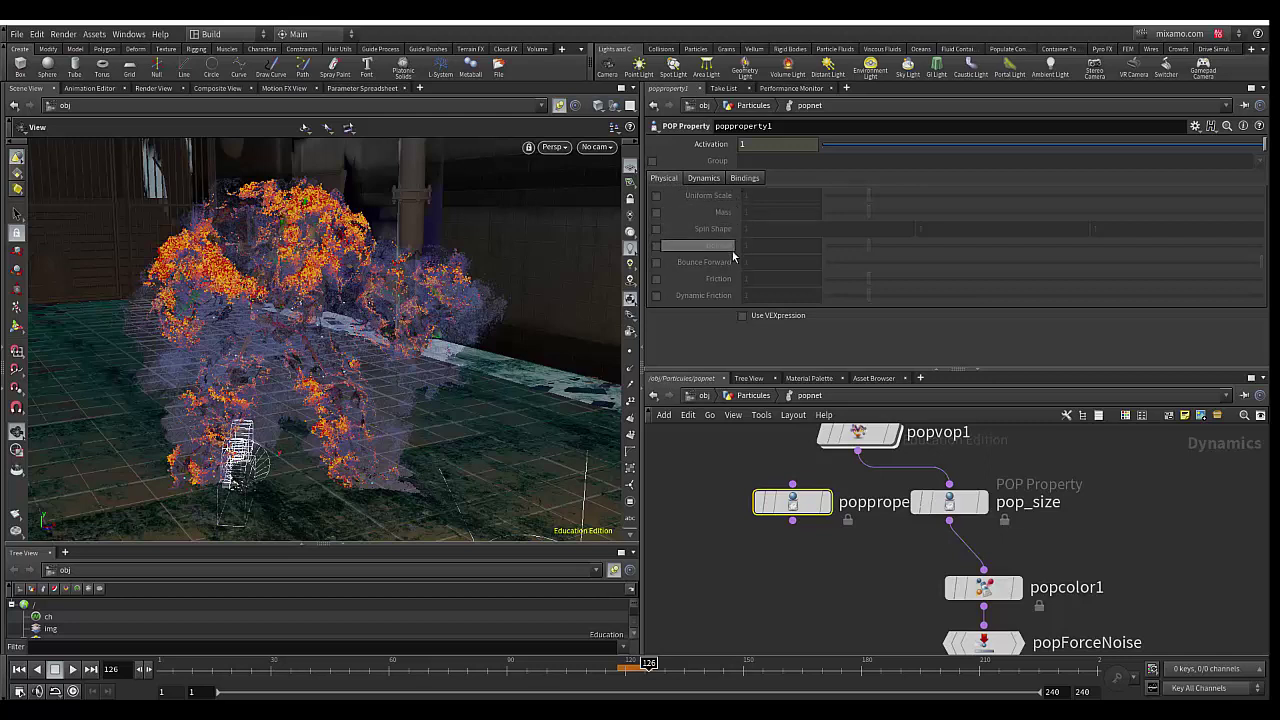
{"action": "mouse_move", "coordinate": [792, 503]}
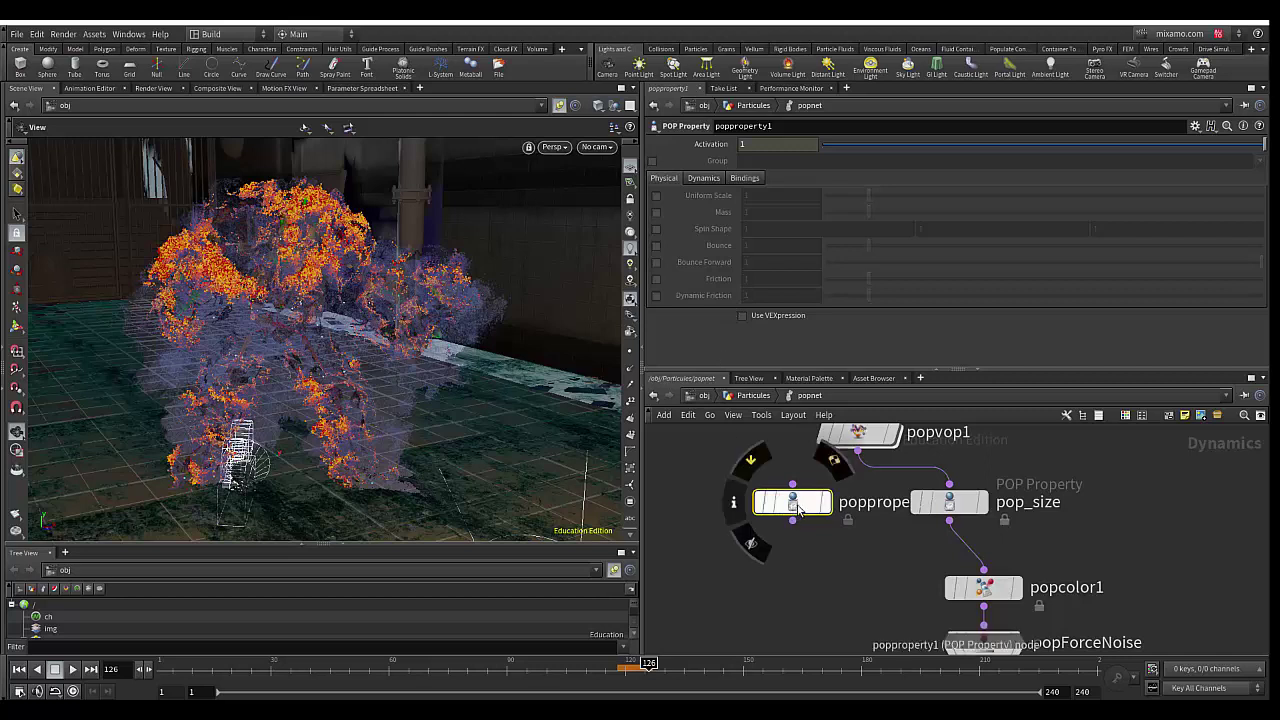
- Wire popvop1 into popproperty1, enable its Uniform Scale at 1, and compare with pop_size
{"action": "left_click_drag", "start_coordinate": [793, 485], "coordinate": [858, 460]}
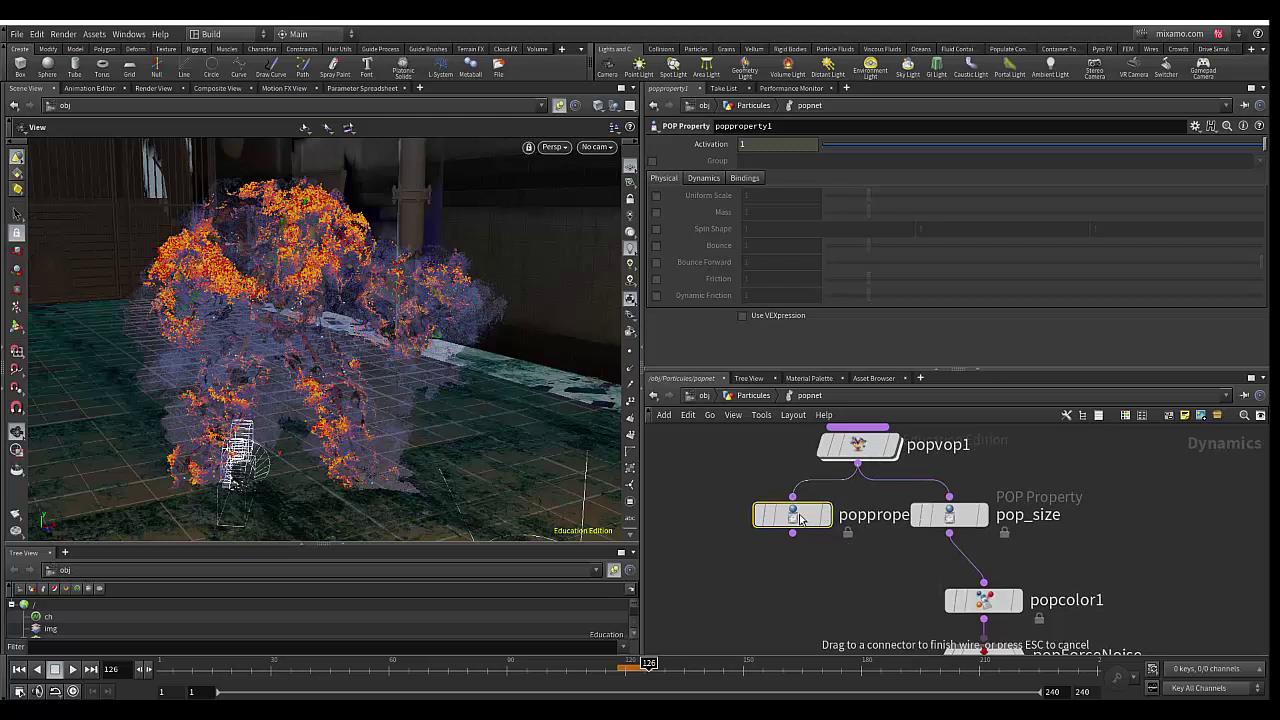
{"action": "left_click", "coordinate": [656, 195]}
{"action": "left_click", "coordinate": [758, 195]}
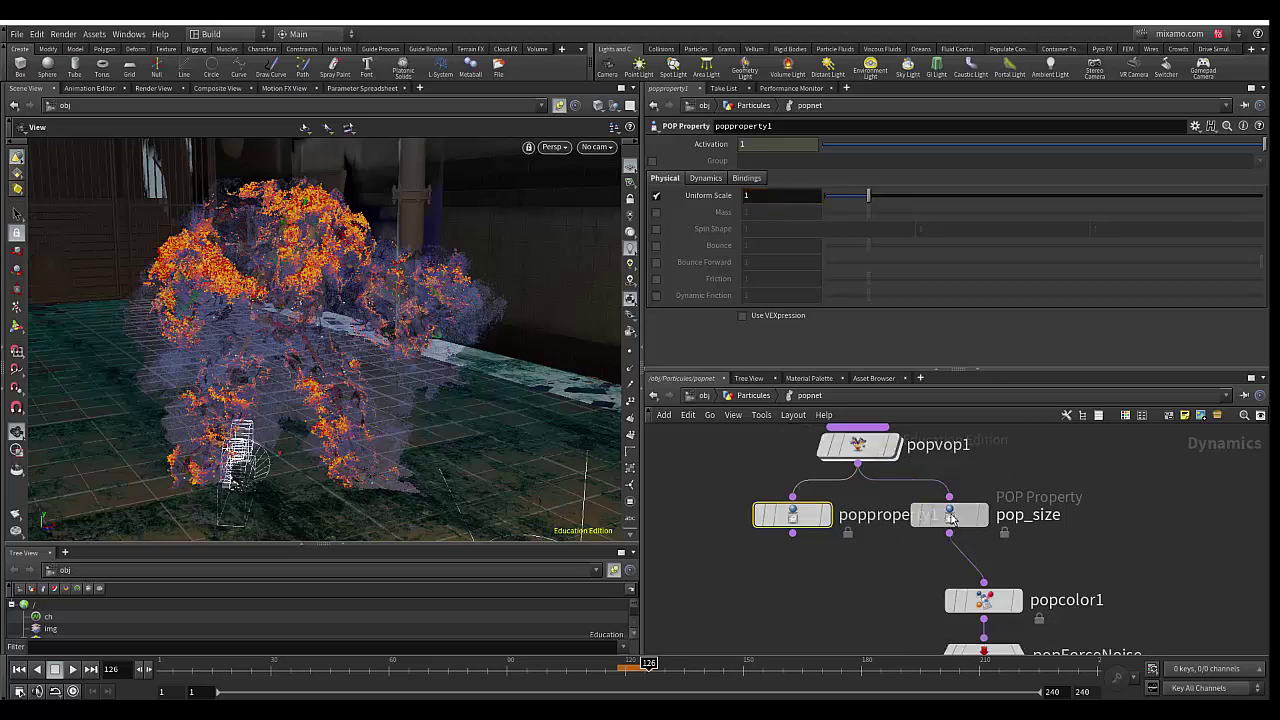
{"action": "left_click", "coordinate": [951, 517]}
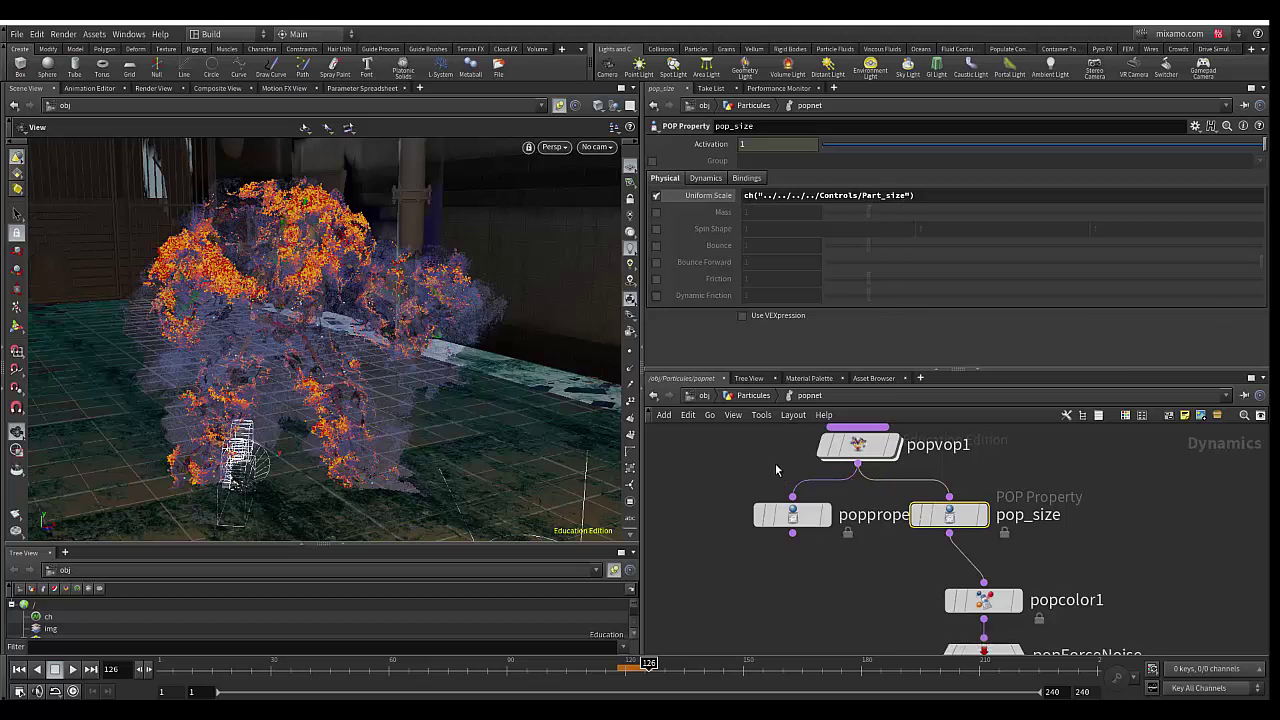
- Open the Edit Parameter Interface window for the /obj/Particules object
{"action": "left_click", "coordinate": [759, 396]}
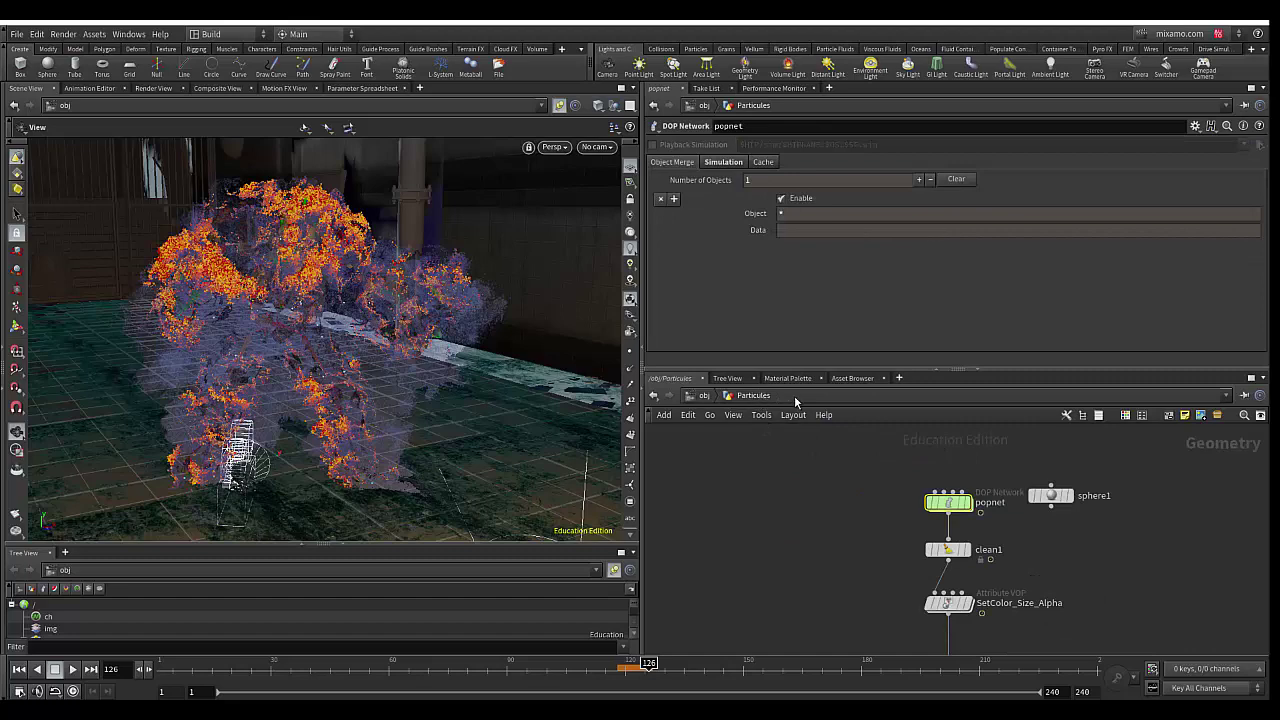
{"action": "left_click", "coordinate": [946, 504]}
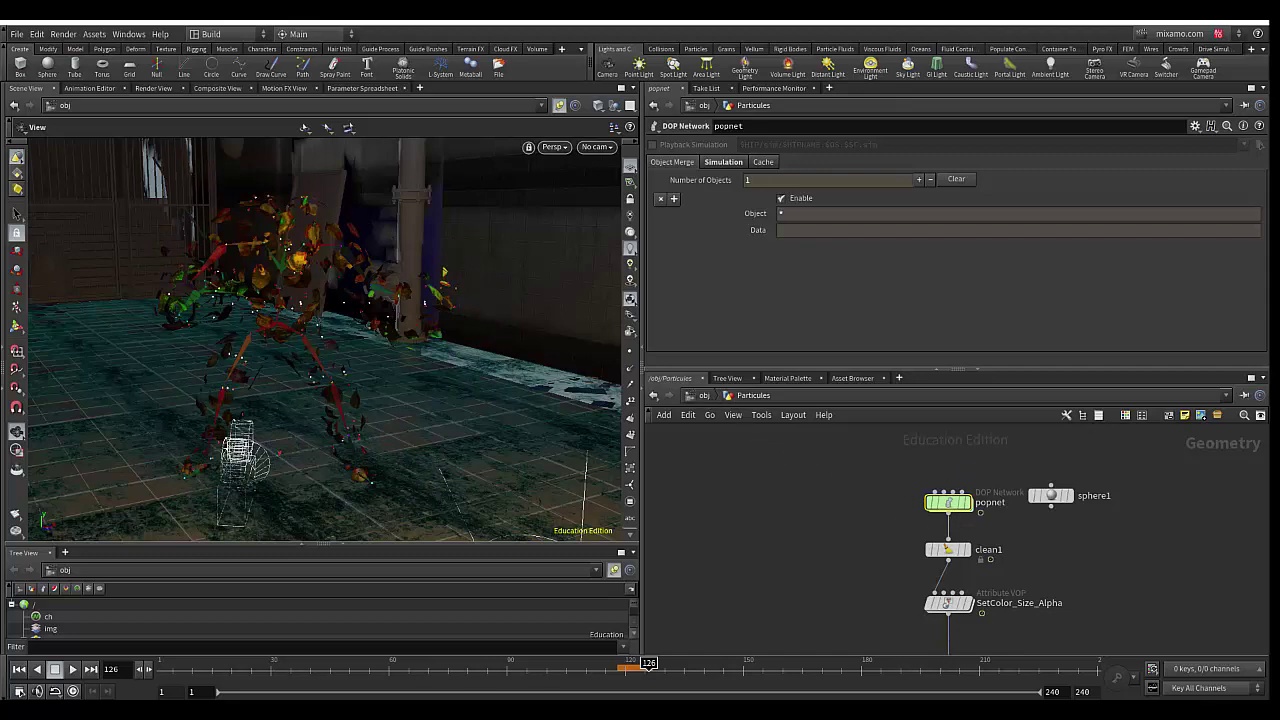
{"action": "key", "text": "u"}
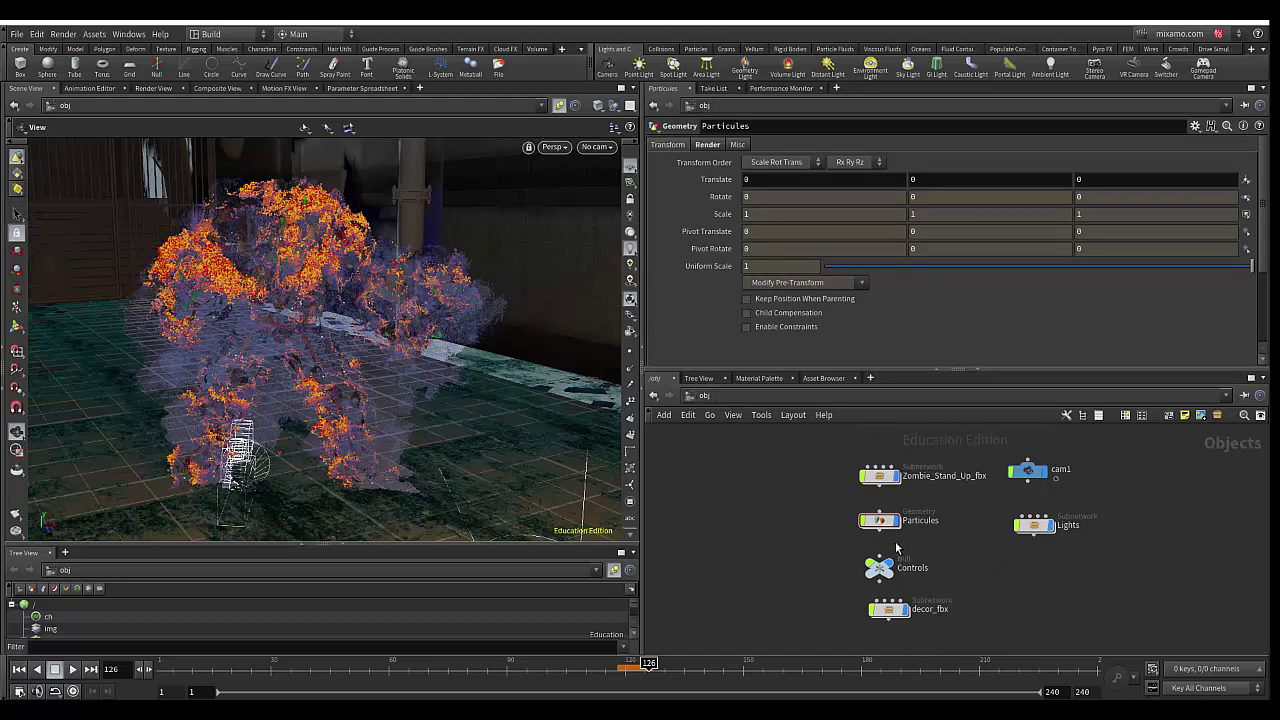
{"action": "left_click", "coordinate": [879, 522]}
{"action": "scroll", "coordinate": [880, 524], "scroll_direction": "up", "scroll_amount": 2}
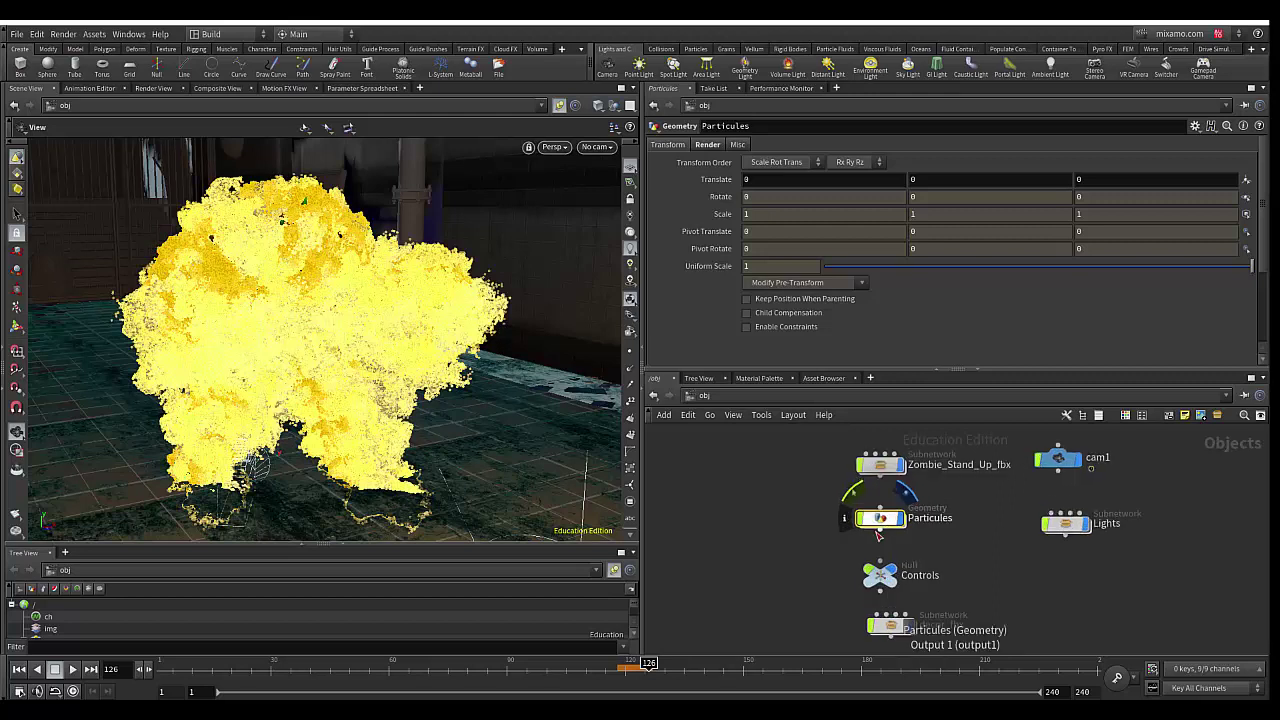
{"action": "scroll", "coordinate": [880, 524], "scroll_direction": "up", "scroll_amount": 2}
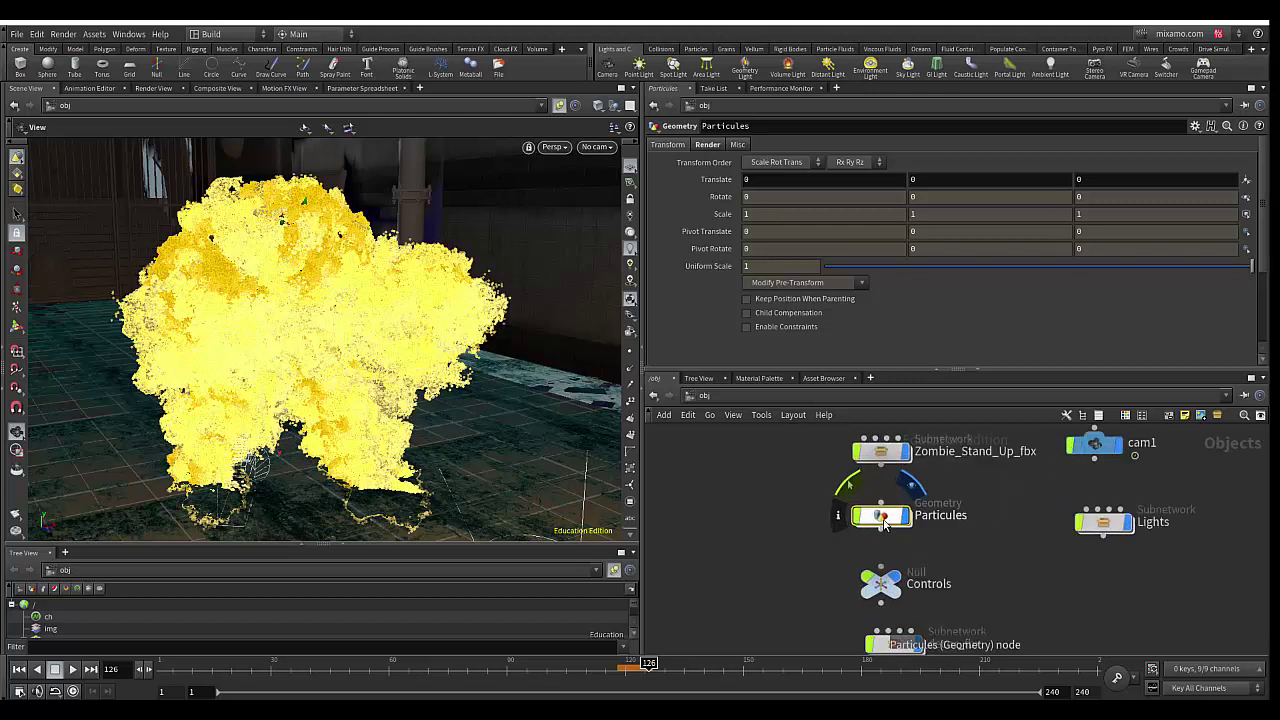
{"action": "left_click", "coordinate": [1195, 127]}
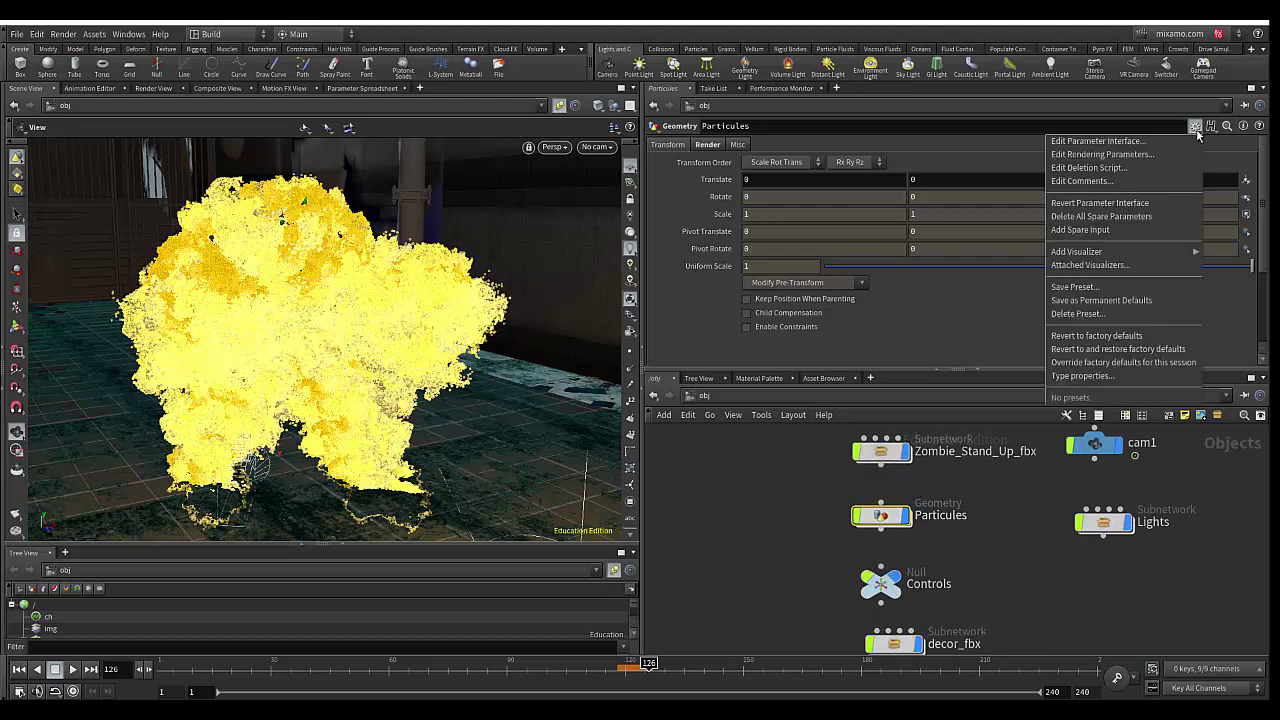
{"action": "left_click", "coordinate": [1132, 145]}
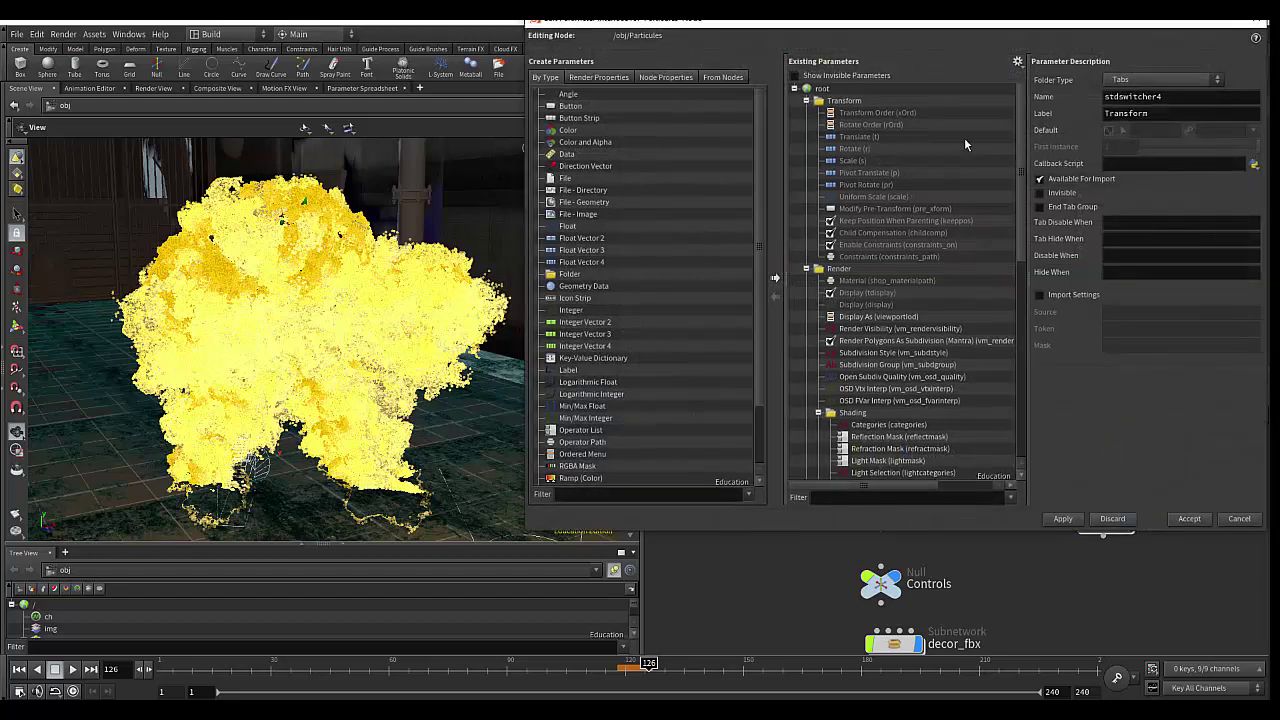
- Make the Transform, Render and Misc folders of Particules invisible
{"action": "mouse_move", "coordinate": [905, 32]}
{"action": "left_mouse_down"}
{"action": "mouse_move", "coordinate": [818, 51]}
{"action": "mouse_move", "coordinate": [752, 98]}
{"action": "left_mouse_up"}
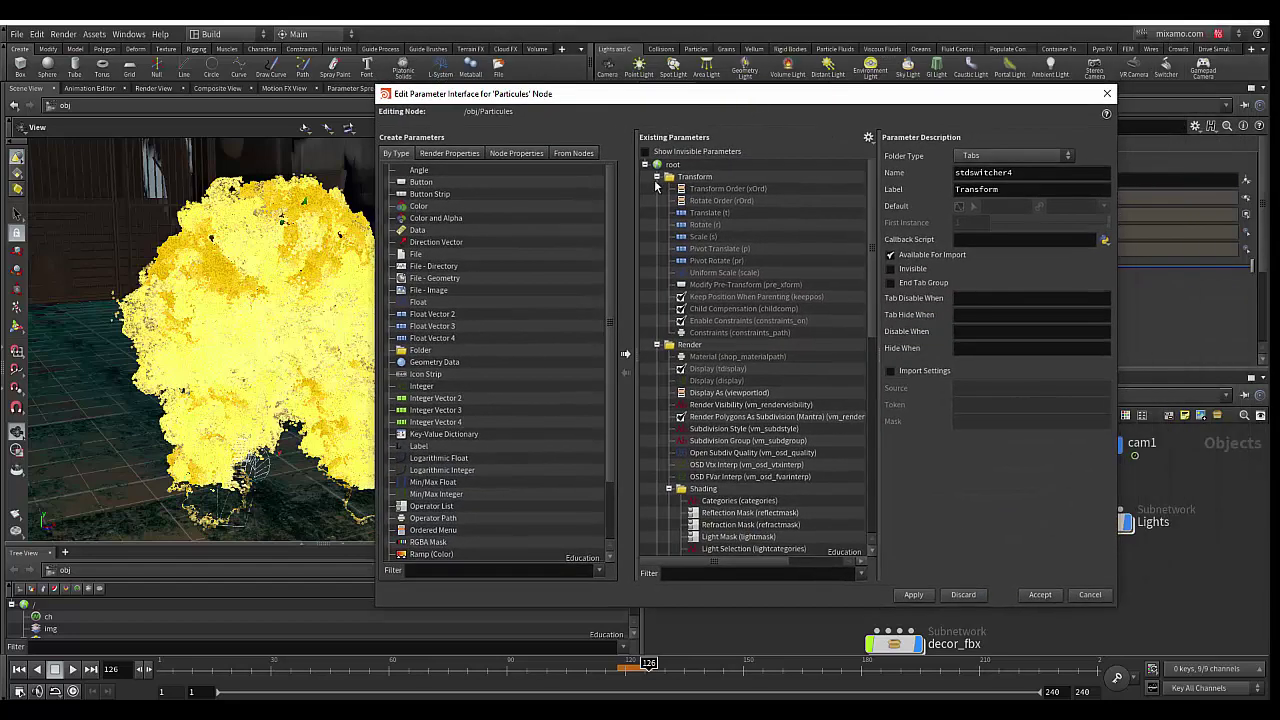
{"action": "left_click", "coordinate": [657, 176]}
{"action": "left_click", "coordinate": [656, 188]}
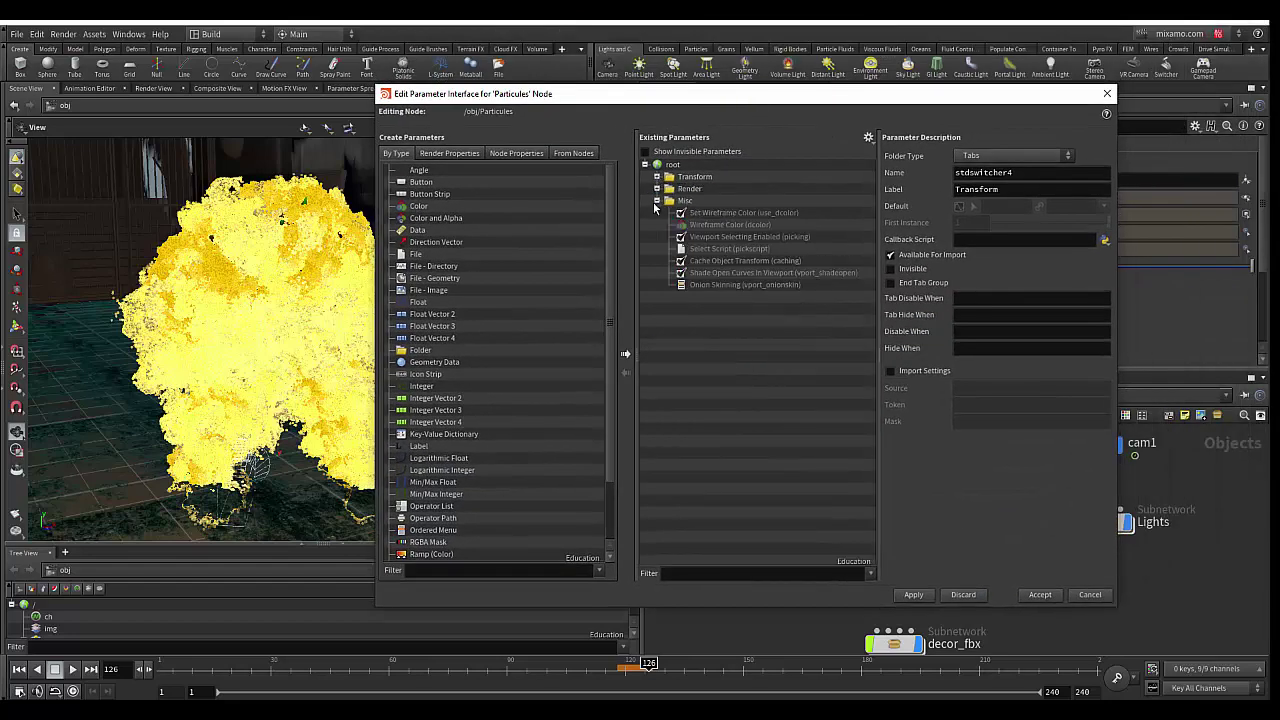
{"action": "left_click", "coordinate": [657, 200]}
{"action": "left_click", "coordinate": [695, 176]}
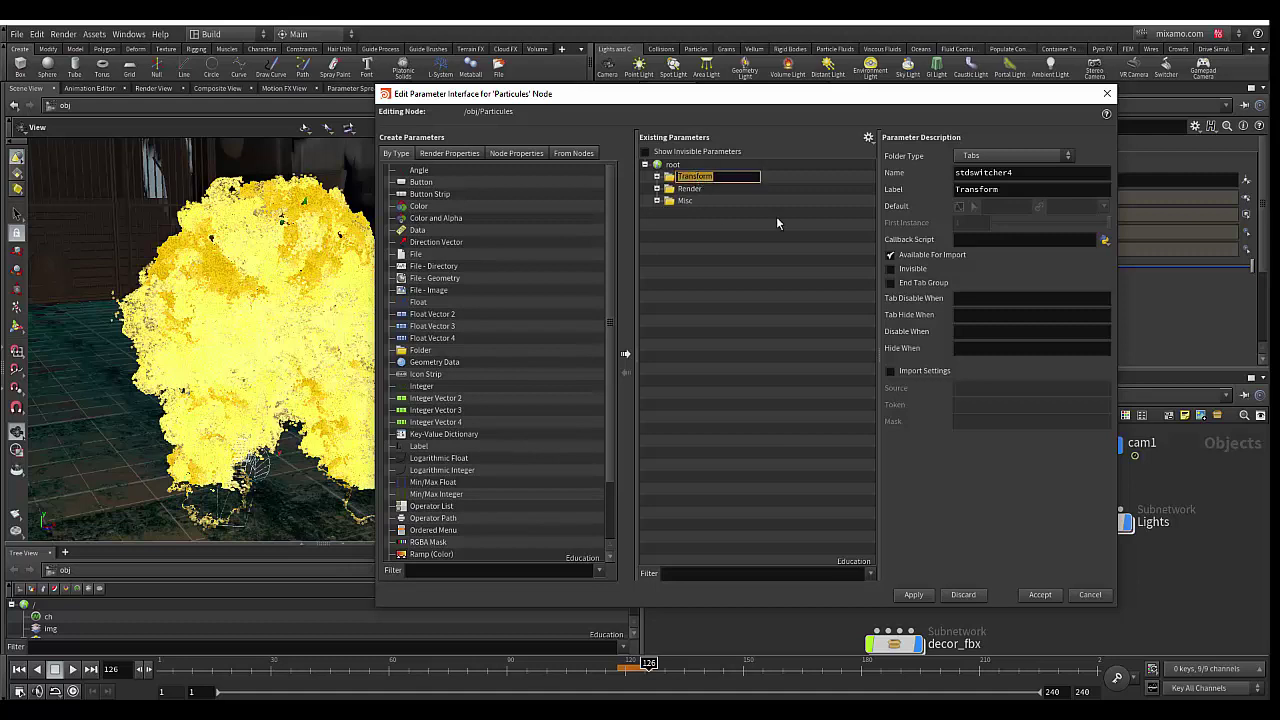
{"action": "left_click", "coordinate": [913, 271]}
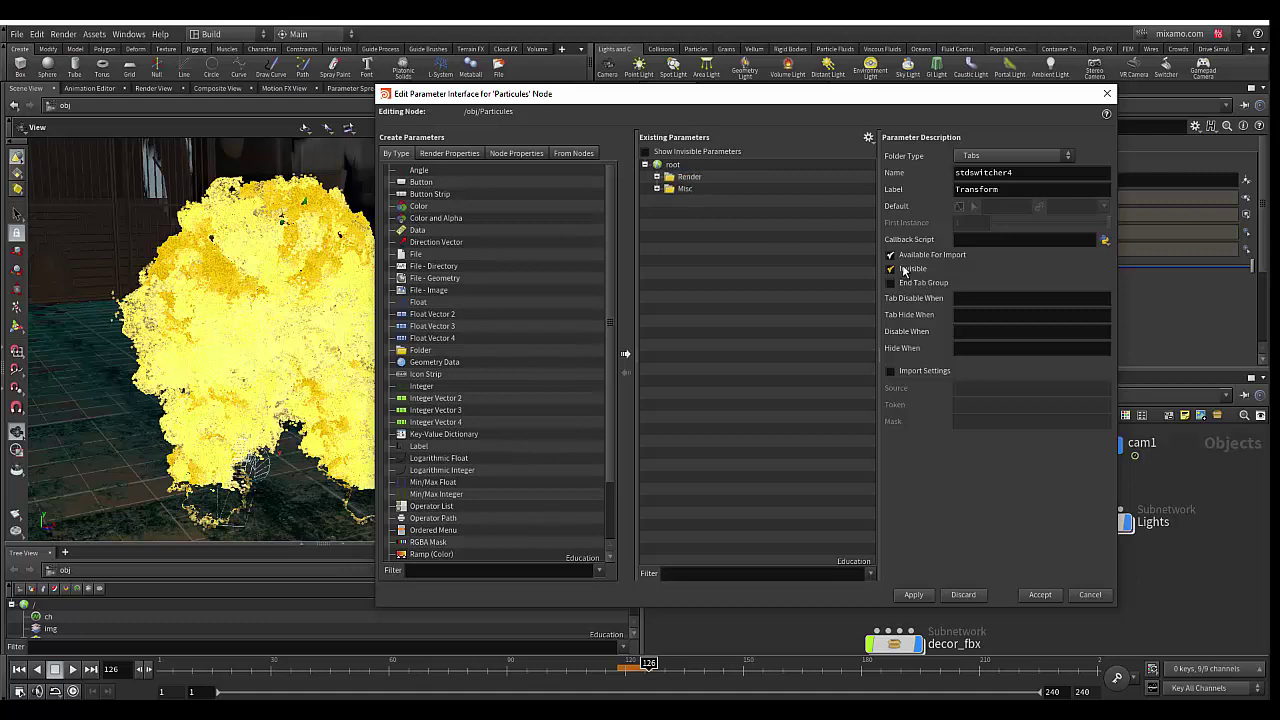
{"action": "left_click", "coordinate": [689, 178]}
{"action": "left_click", "coordinate": [913, 271]}
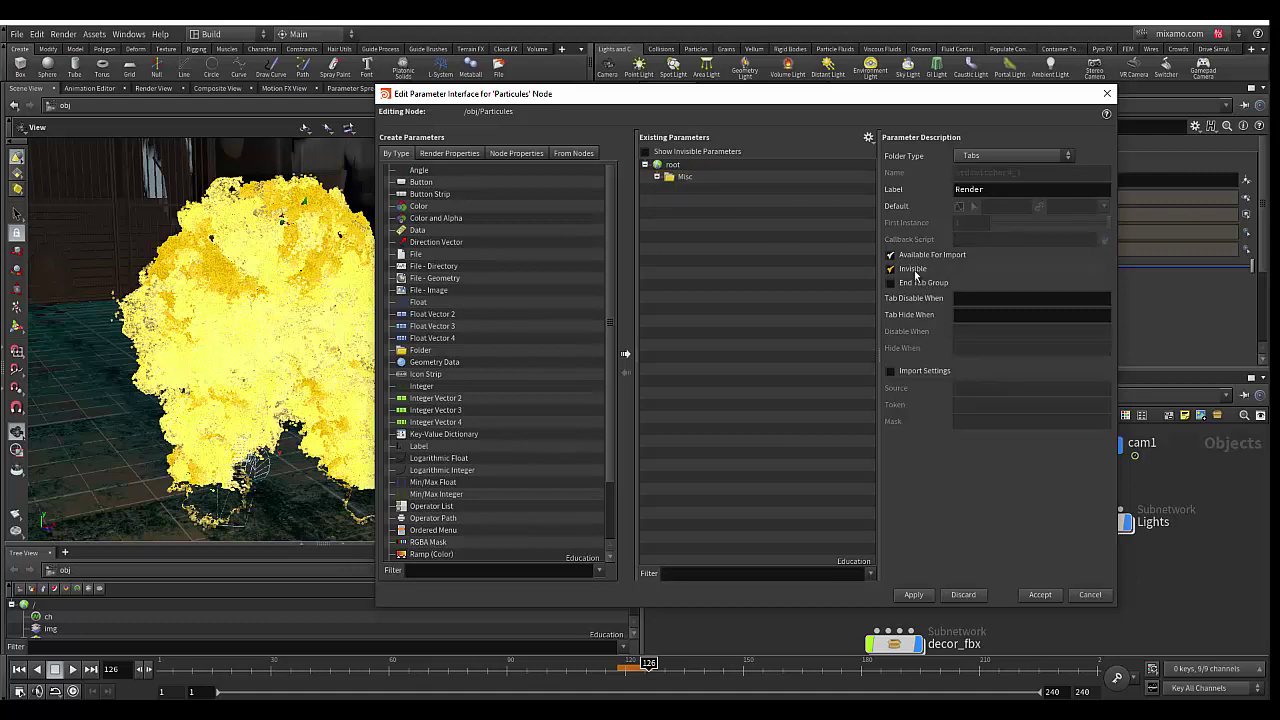
{"action": "left_click", "coordinate": [720, 181]}
{"action": "left_click", "coordinate": [913, 271]}
- Add a Float parameter named and labelled Part_Size, then accept the changes
{"action": "left_click", "coordinate": [415, 302]}
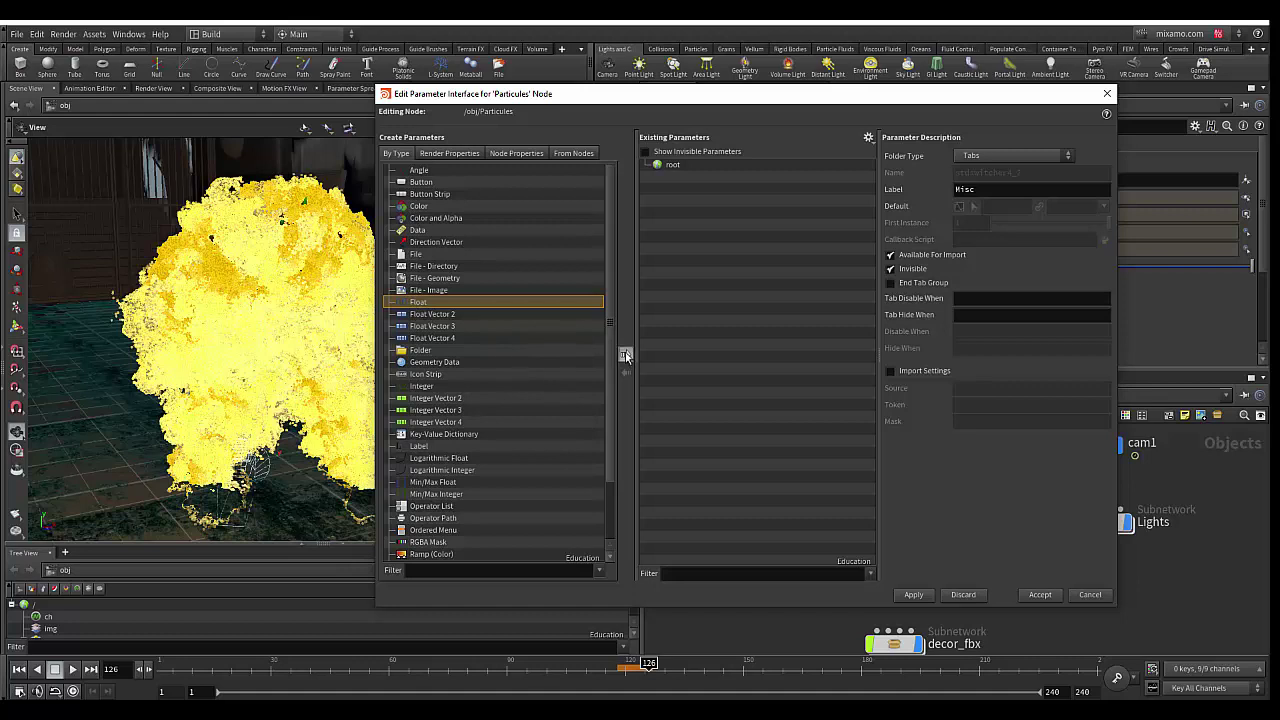
{"action": "left_click", "coordinate": [625, 354]}
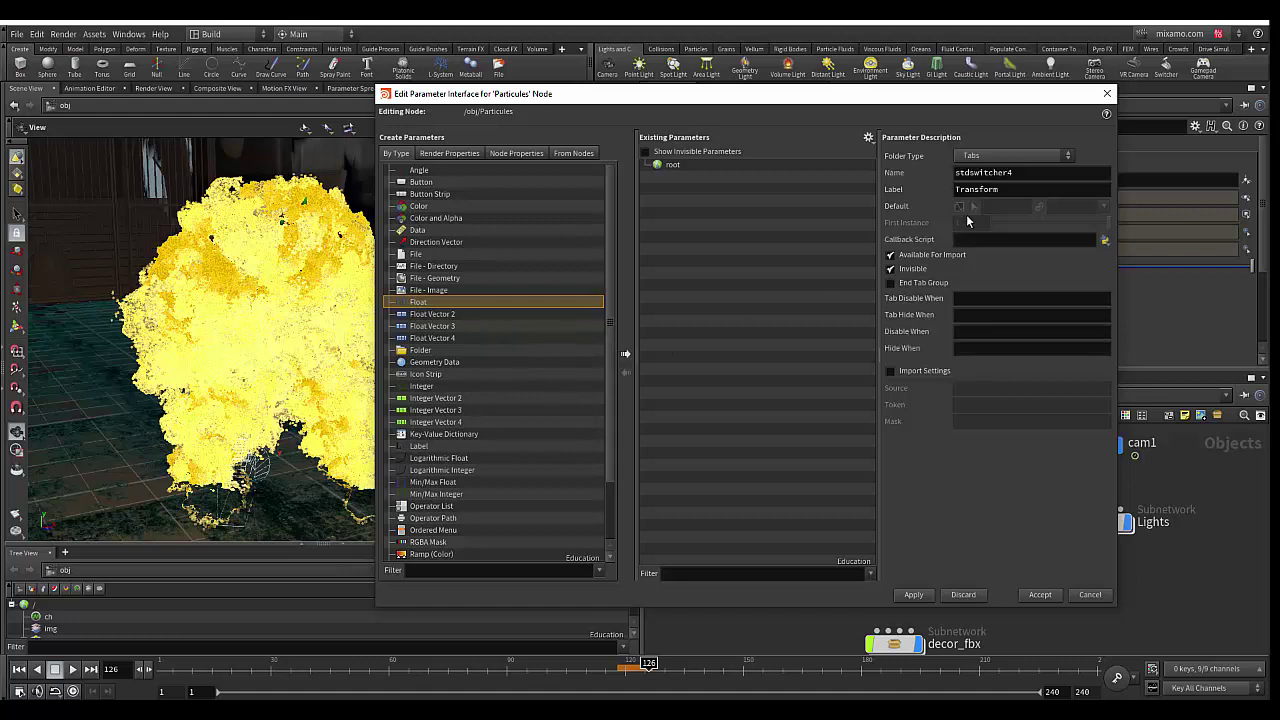
{"action": "left_click", "coordinate": [625, 354]}
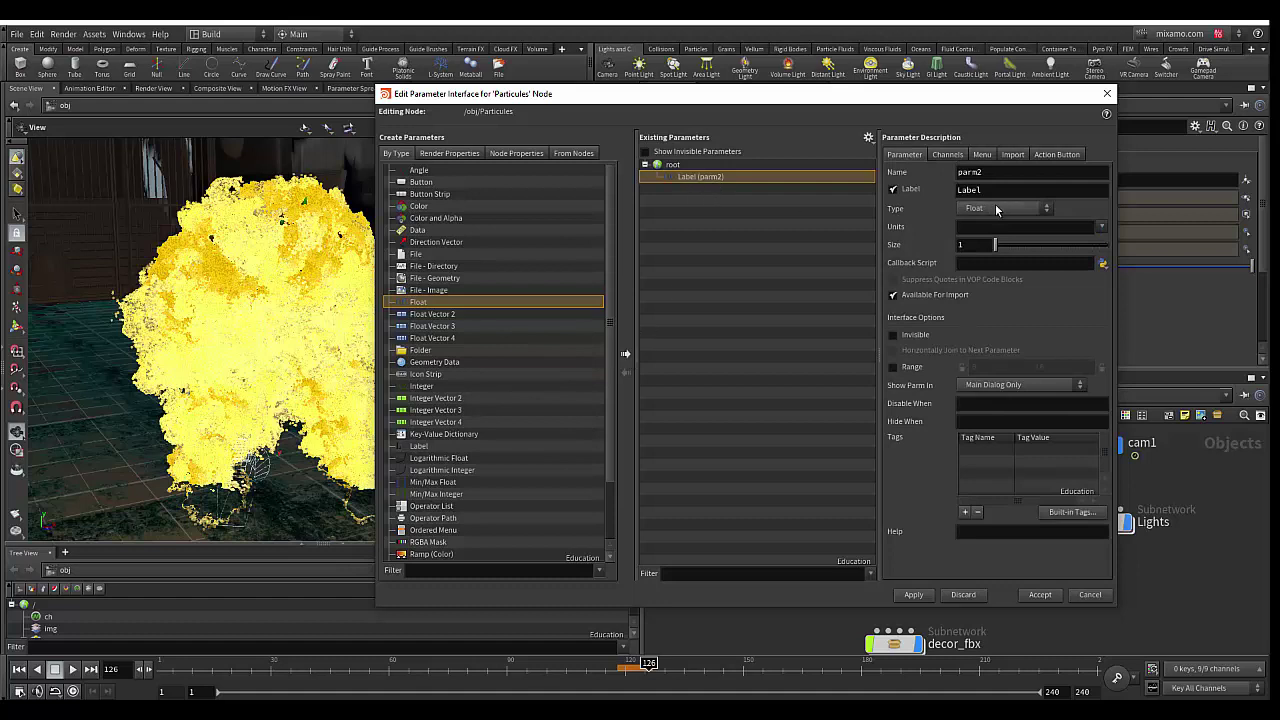
{"action": "left_click", "coordinate": [996, 172]}
{"action": "key", "text": "ctrl+a"}
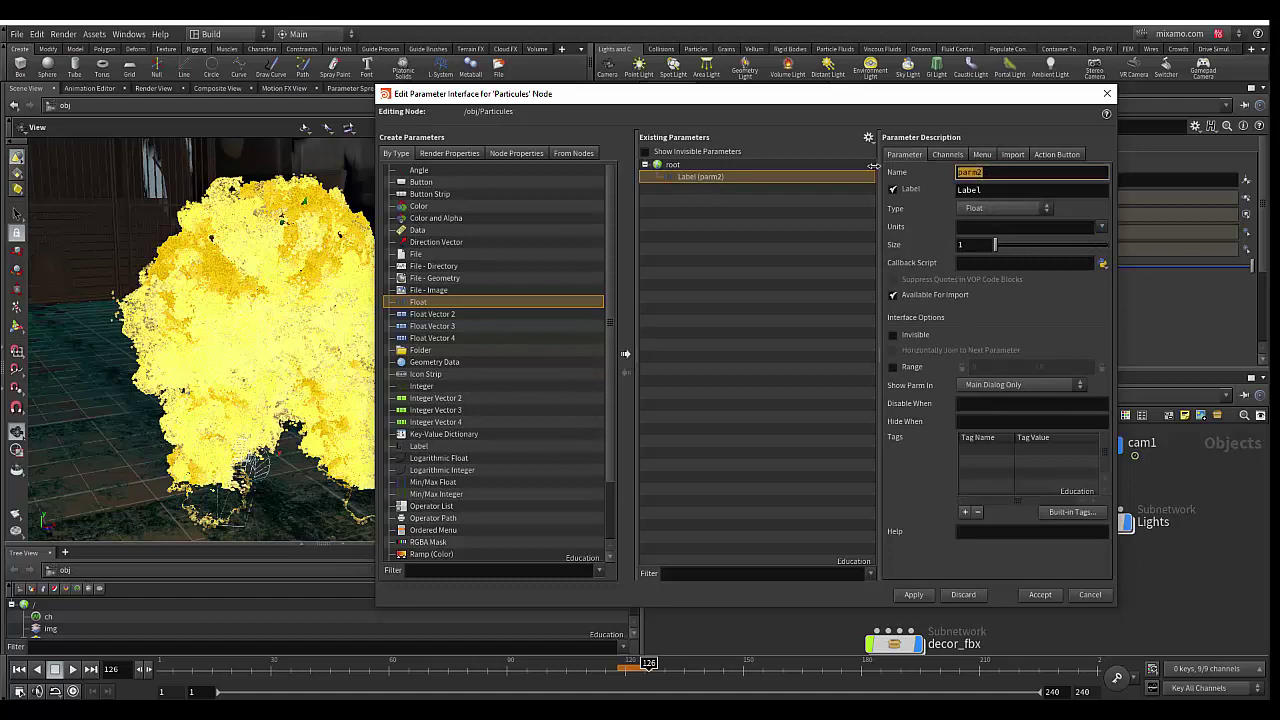
{"action": "type", "text": "Part_"}
{"action": "type", "text": "Size"}
{"action": "key", "text": "Tab"}
{"action": "type", "text": "P"}
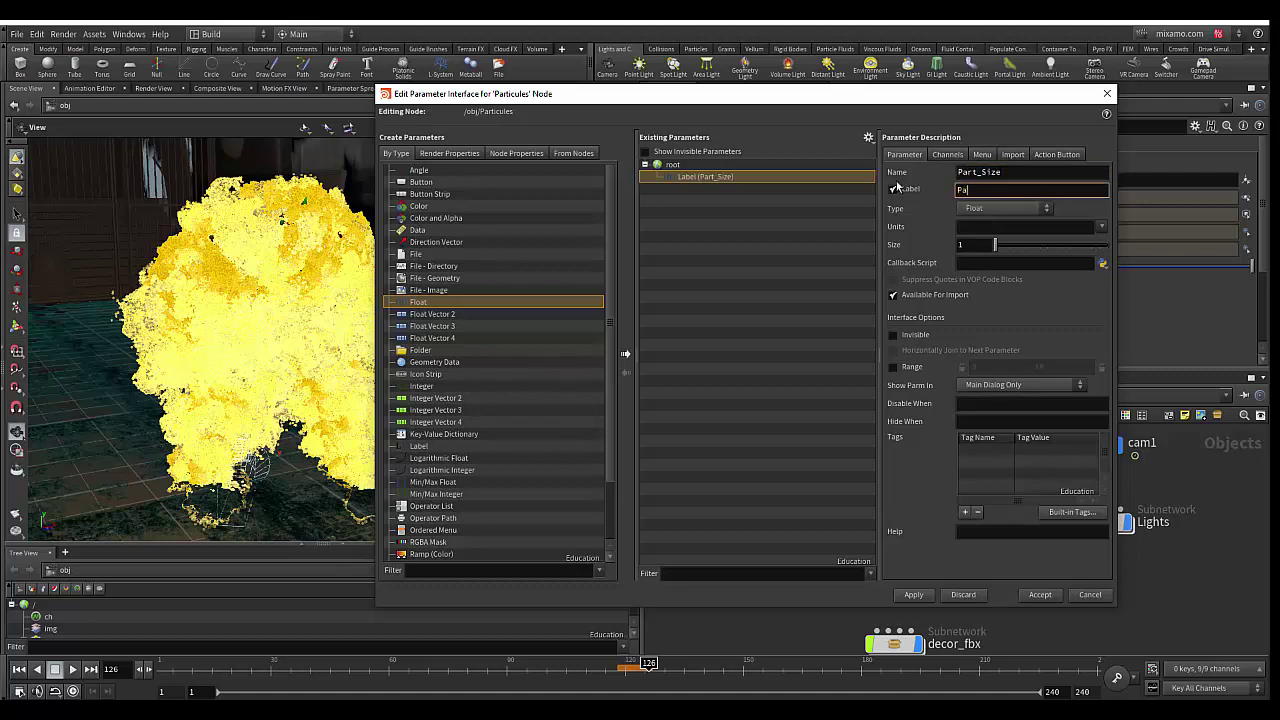
{"action": "type", "text": "art_"}
{"action": "type", "text": "Size"}
{"action": "key", "text": "Return"}
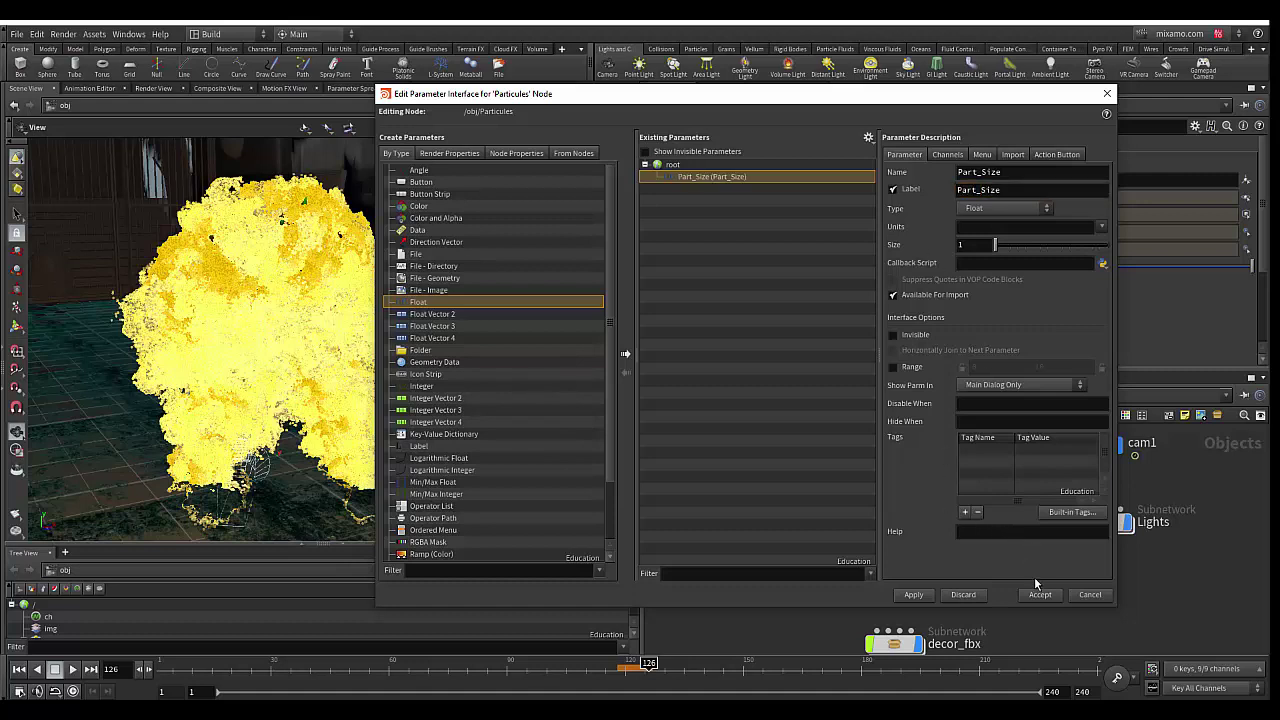
{"action": "left_click", "coordinate": [1040, 594]}
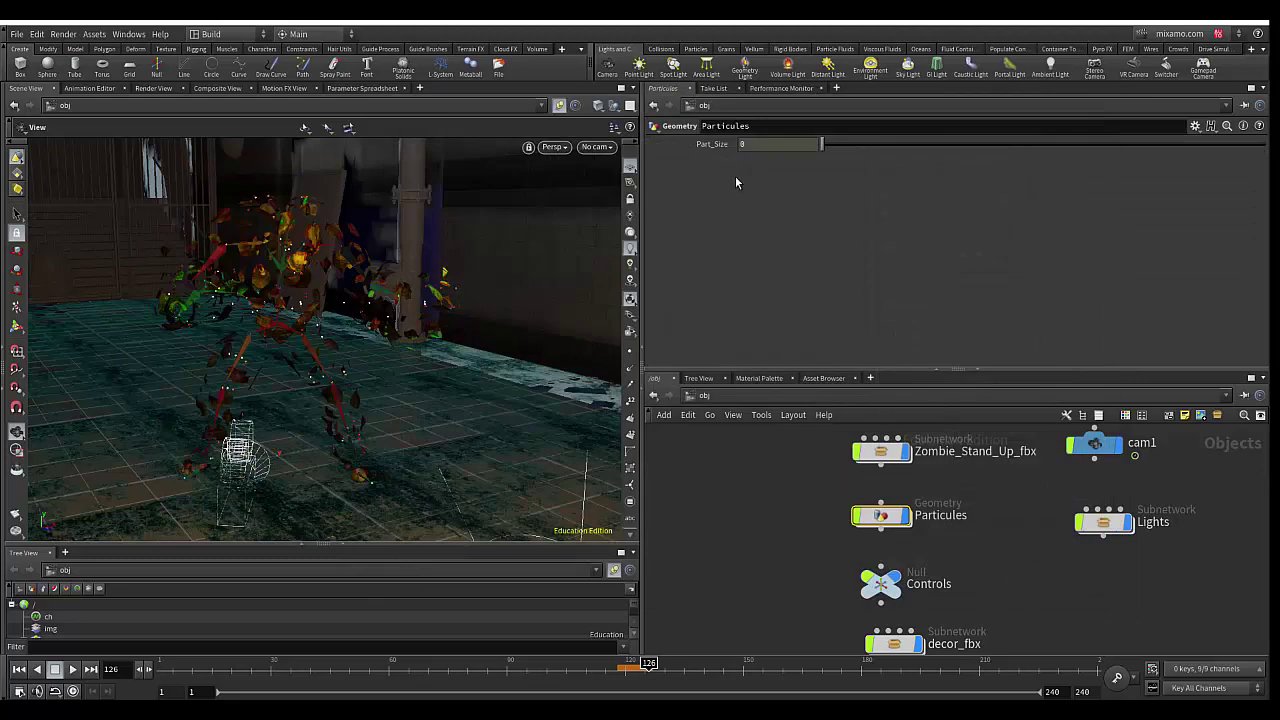
{"action": "left_click", "coordinate": [715, 149]}
{"action": "right_click", "coordinate": [748, 144]}
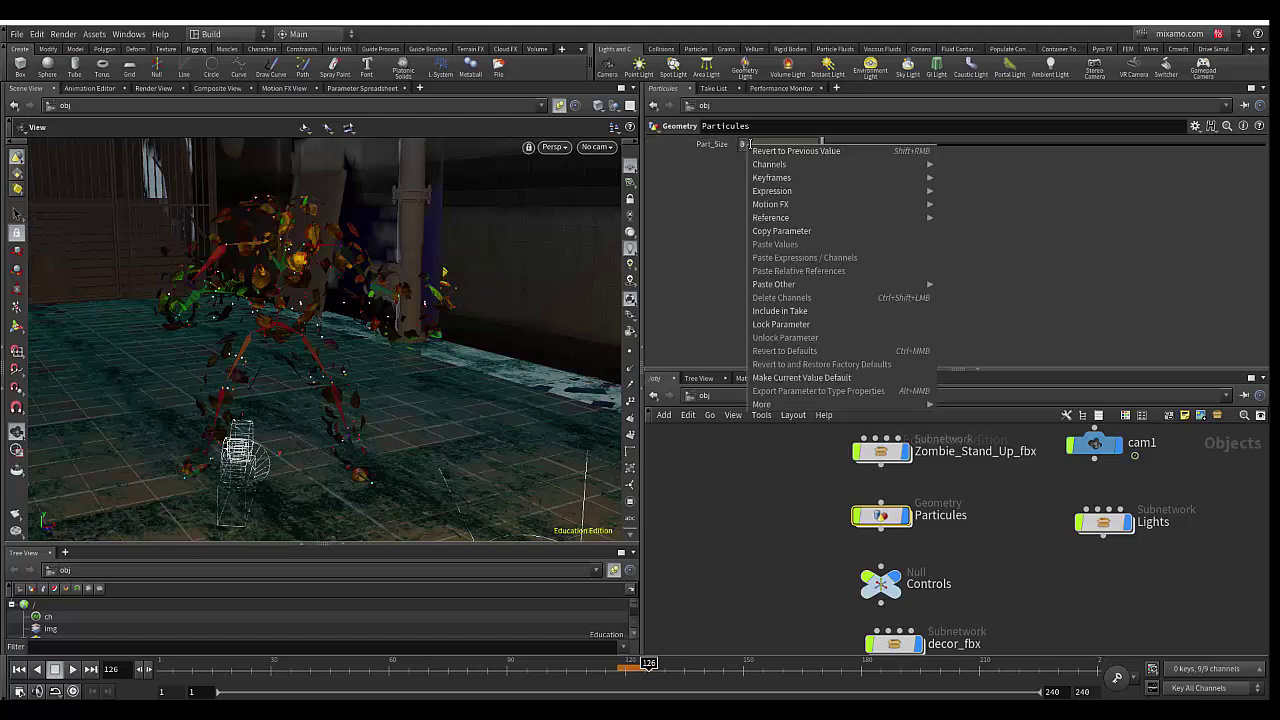
{"action": "left_click", "coordinate": [763, 232]}
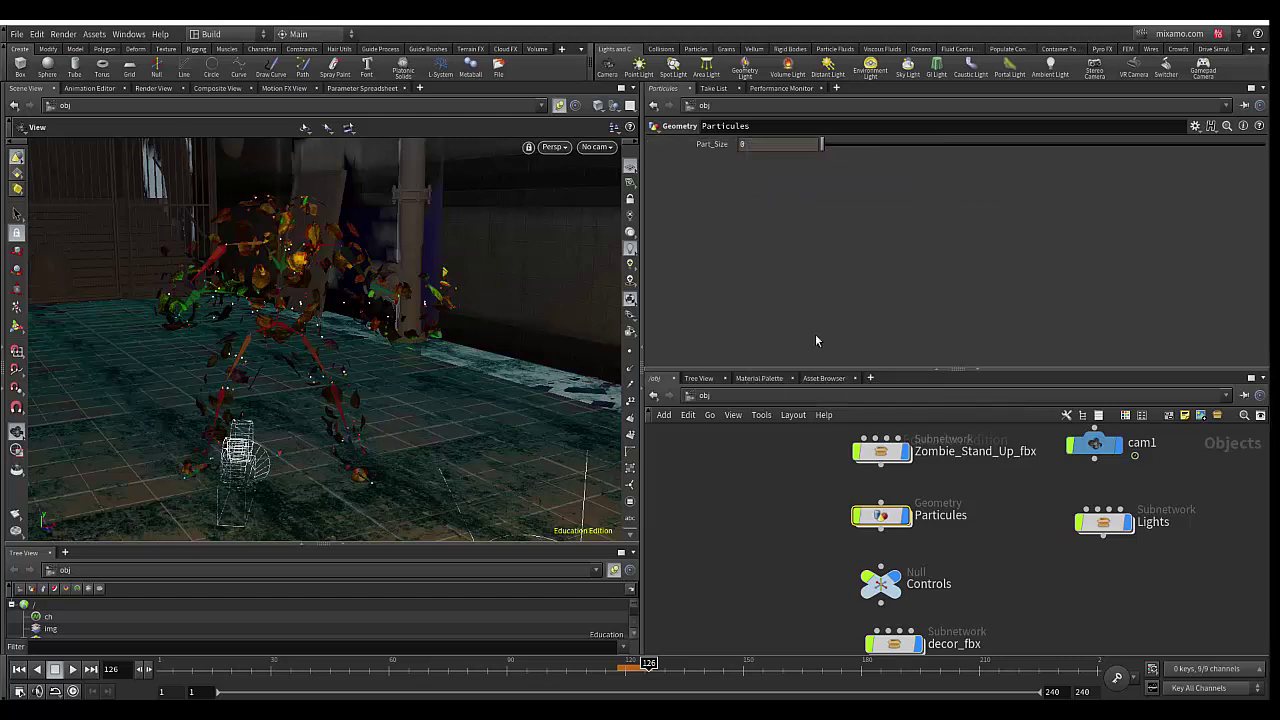
- Inside popnet, link popproperty1's Uniform Scale to ch("../../Part_Size") with a pasted relative reference
{"action": "double_click", "coordinate": [884, 519]}
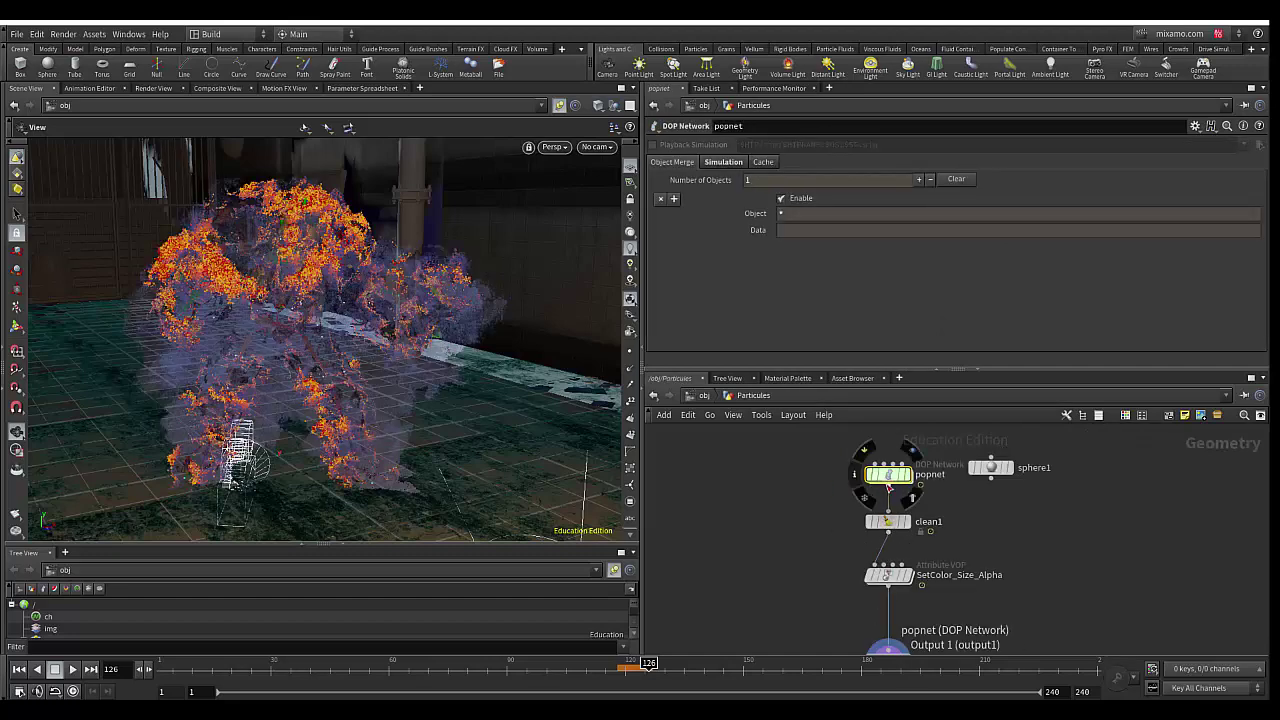
{"action": "double_click", "coordinate": [887, 476]}
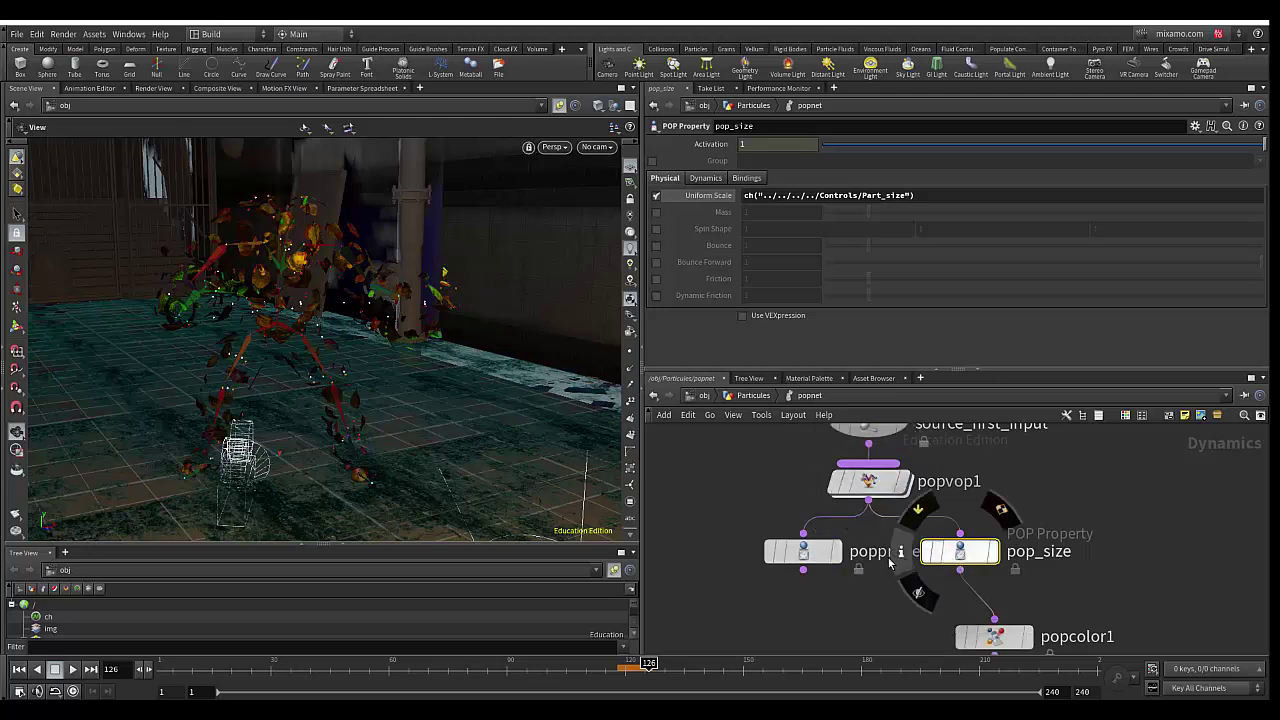
{"action": "left_click", "coordinate": [803, 551]}
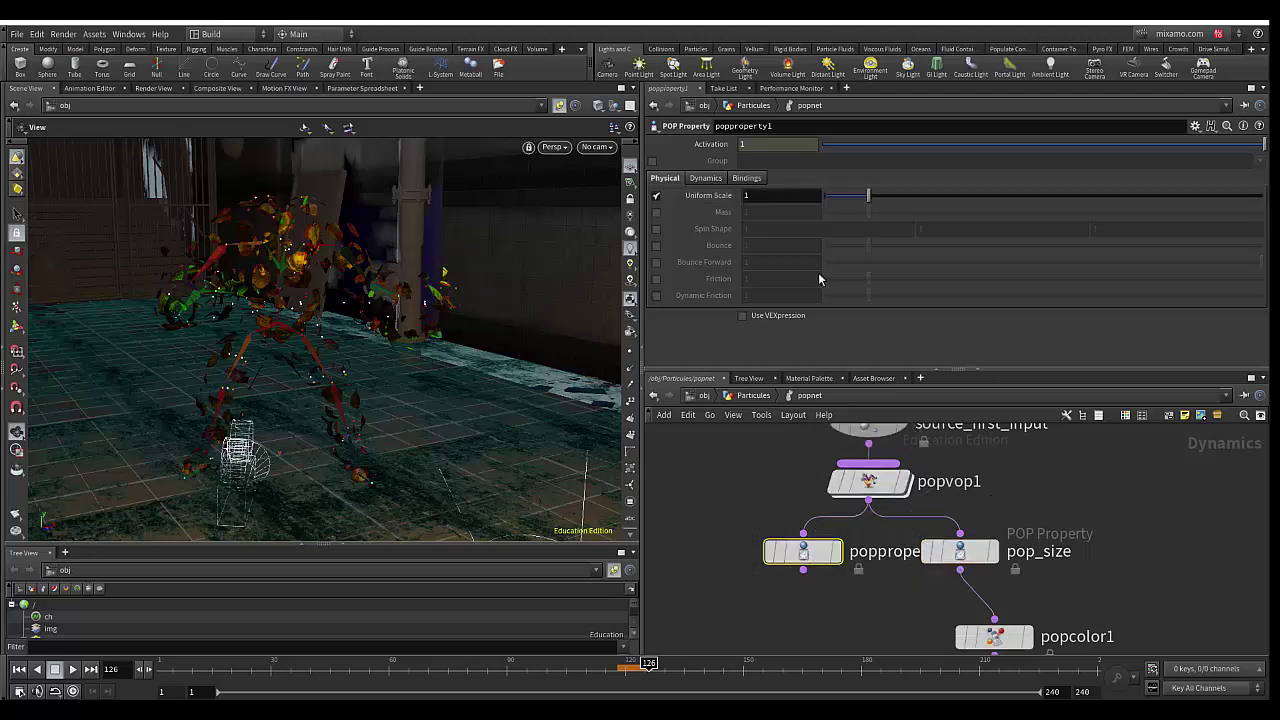
{"action": "right_click", "coordinate": [750, 196]}
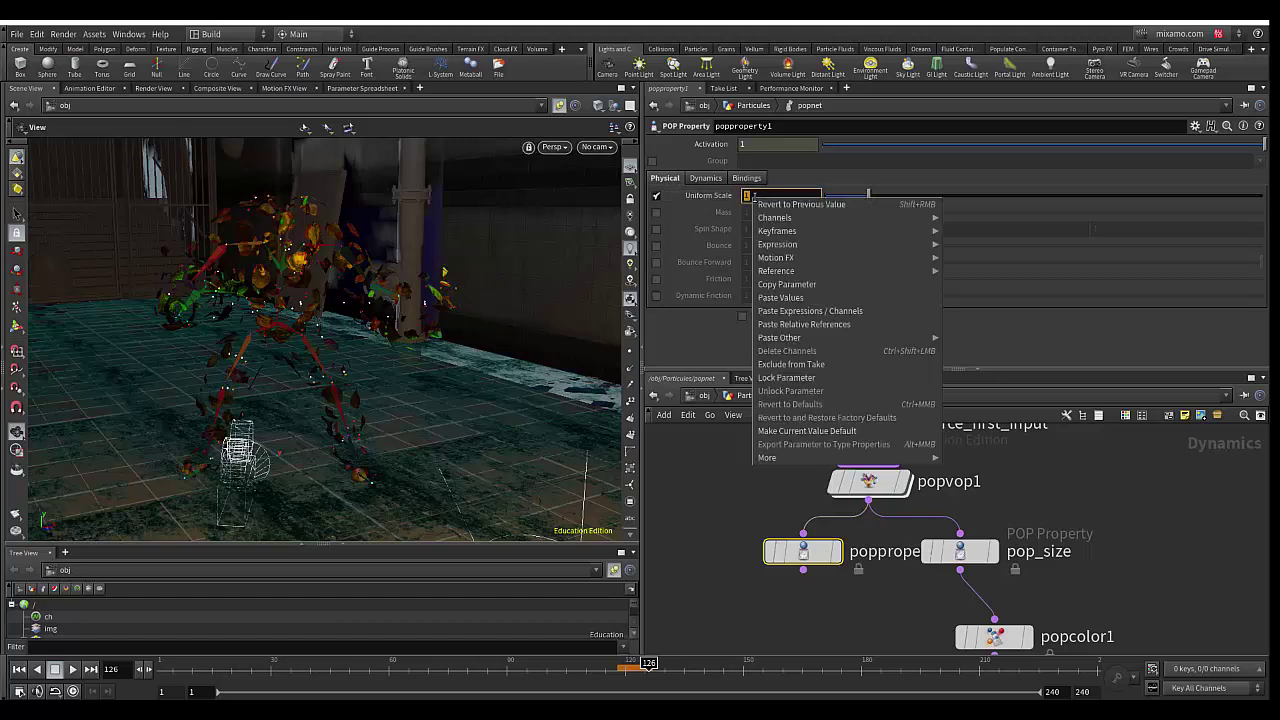
{"action": "left_click", "coordinate": [820, 324]}
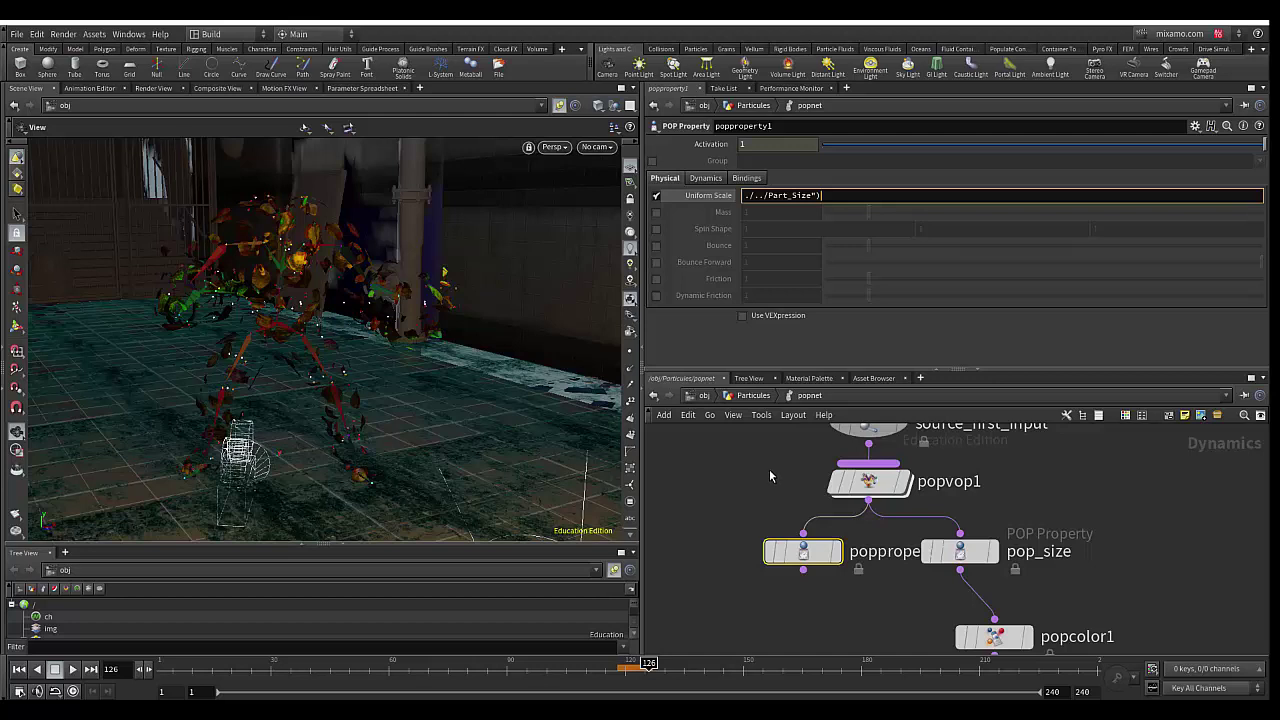
{"action": "key", "text": "Return"}
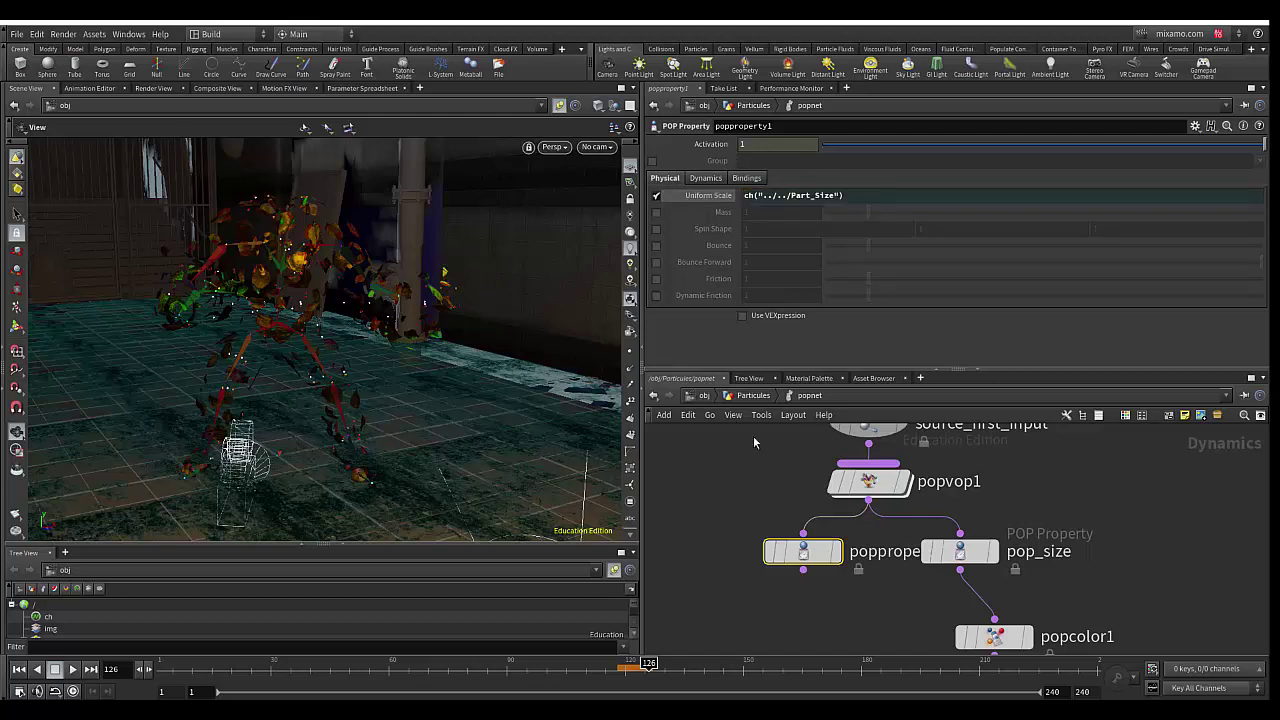
- Back at /obj, set the Particles object's Part_Size parameter to 0.1
{"action": "left_click", "coordinate": [745, 396]}
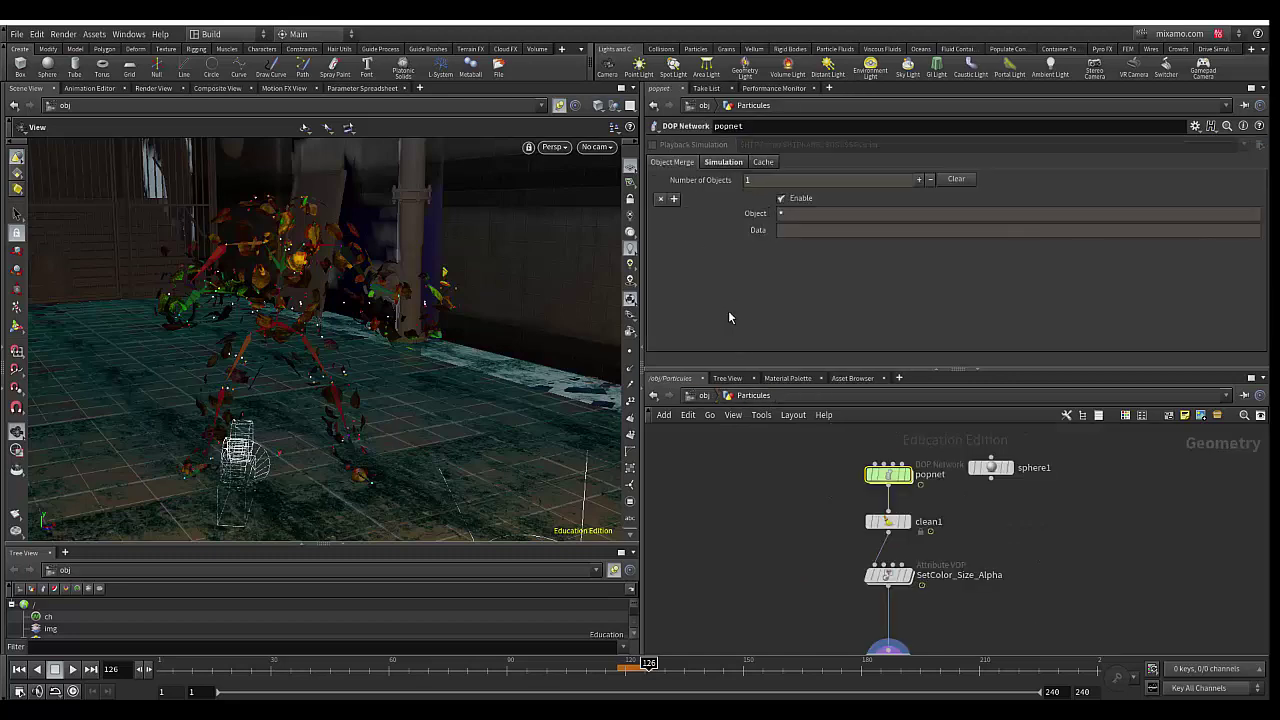
{"action": "left_click", "coordinate": [704, 395]}
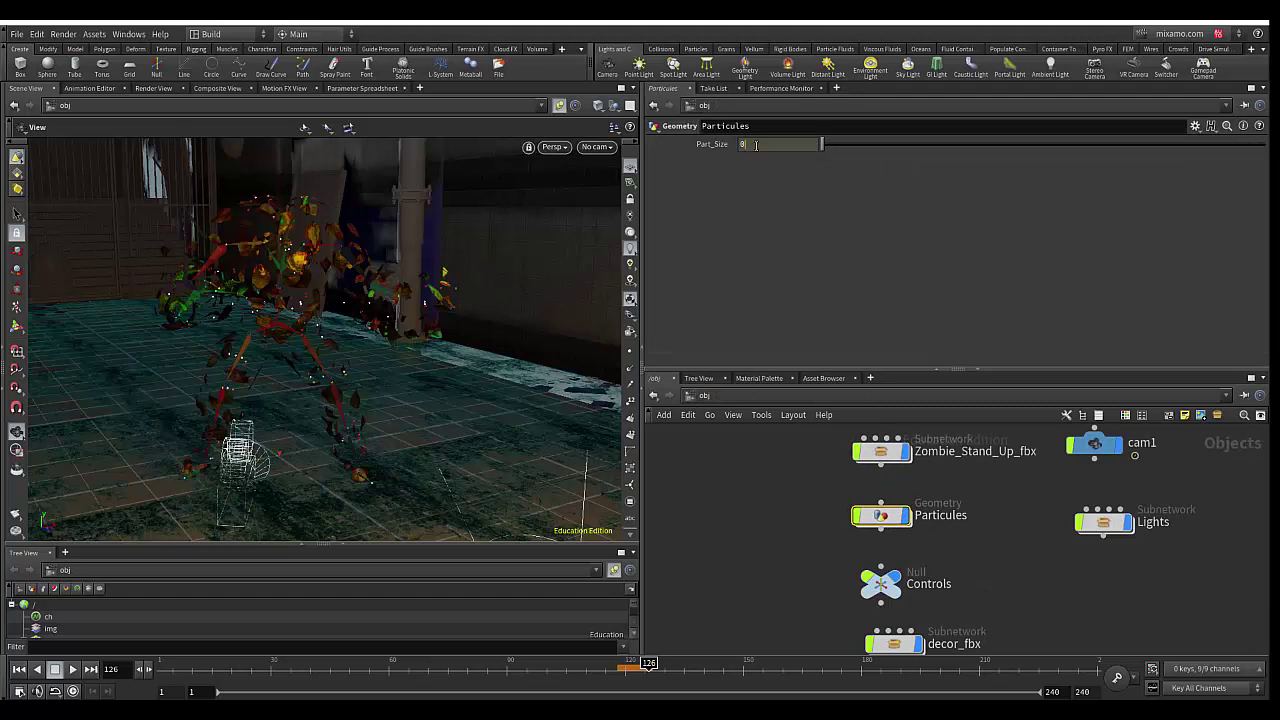
{"action": "type", "text": "0.1"}
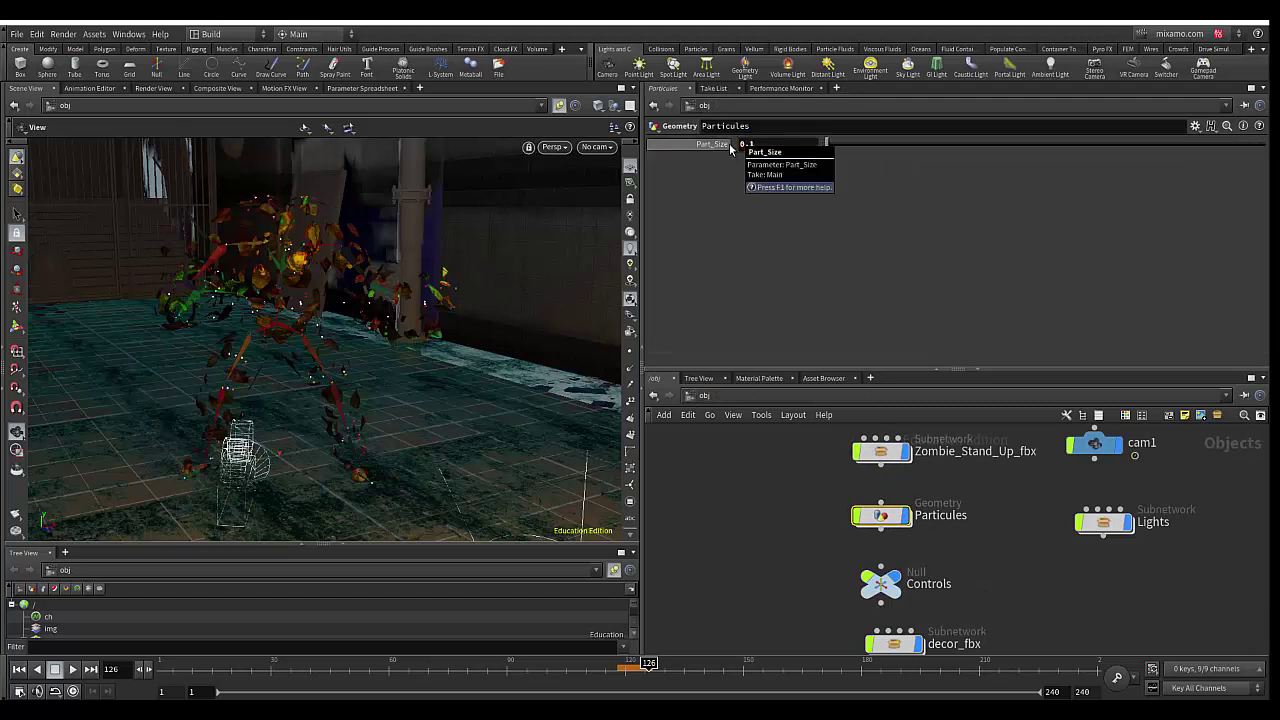
{"action": "key", "text": "Return"}
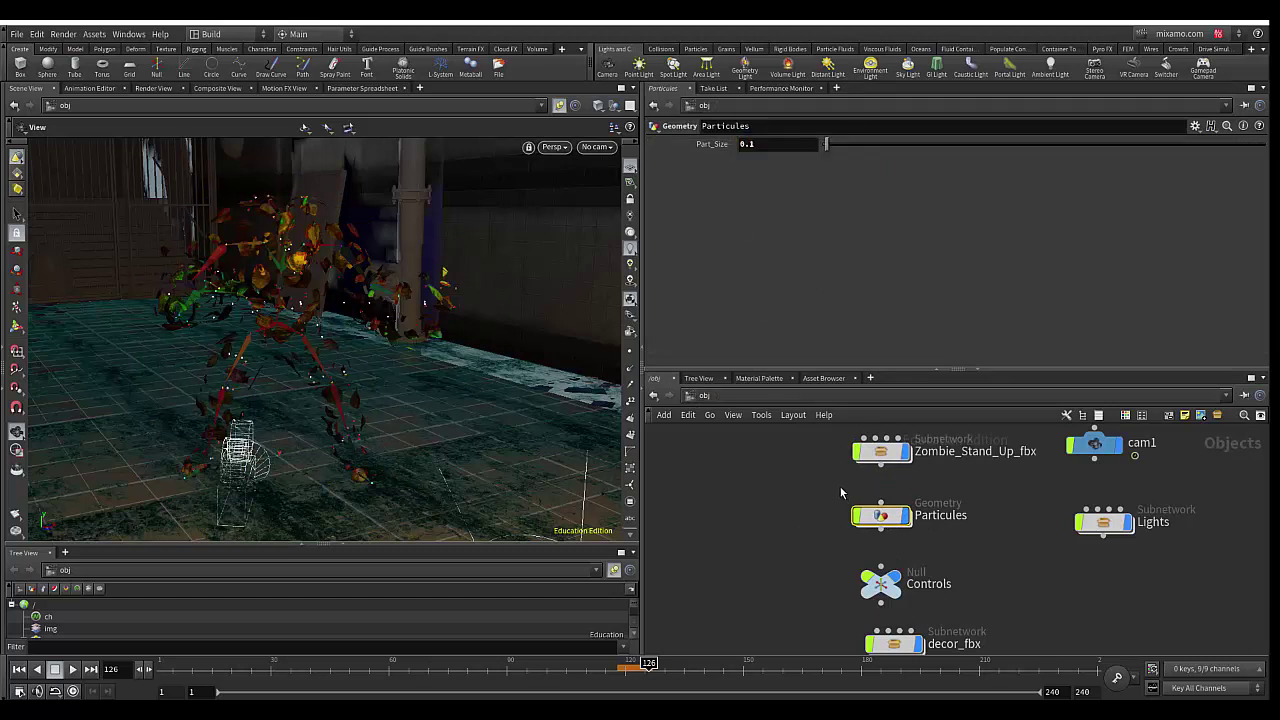
- Rename the popproperty1 node inside popnet to pop_Size2
{"action": "double_click", "coordinate": [880, 515]}
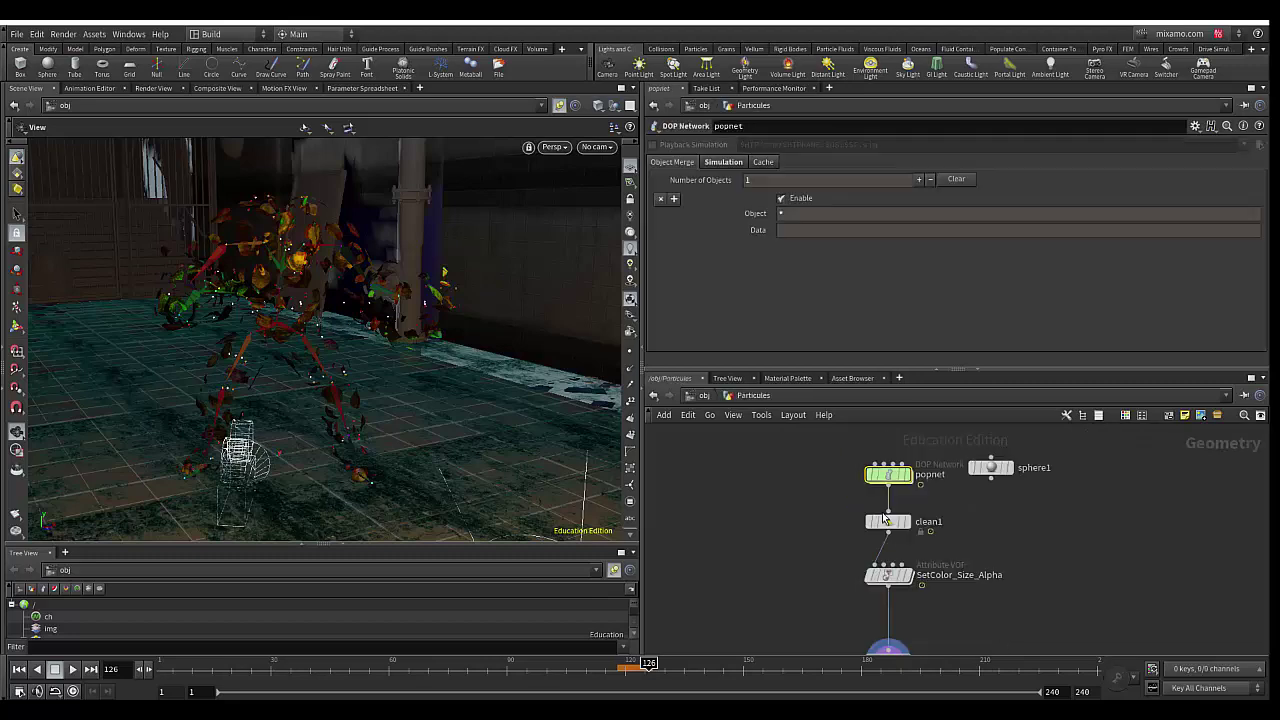
{"action": "double_click", "coordinate": [888, 476]}
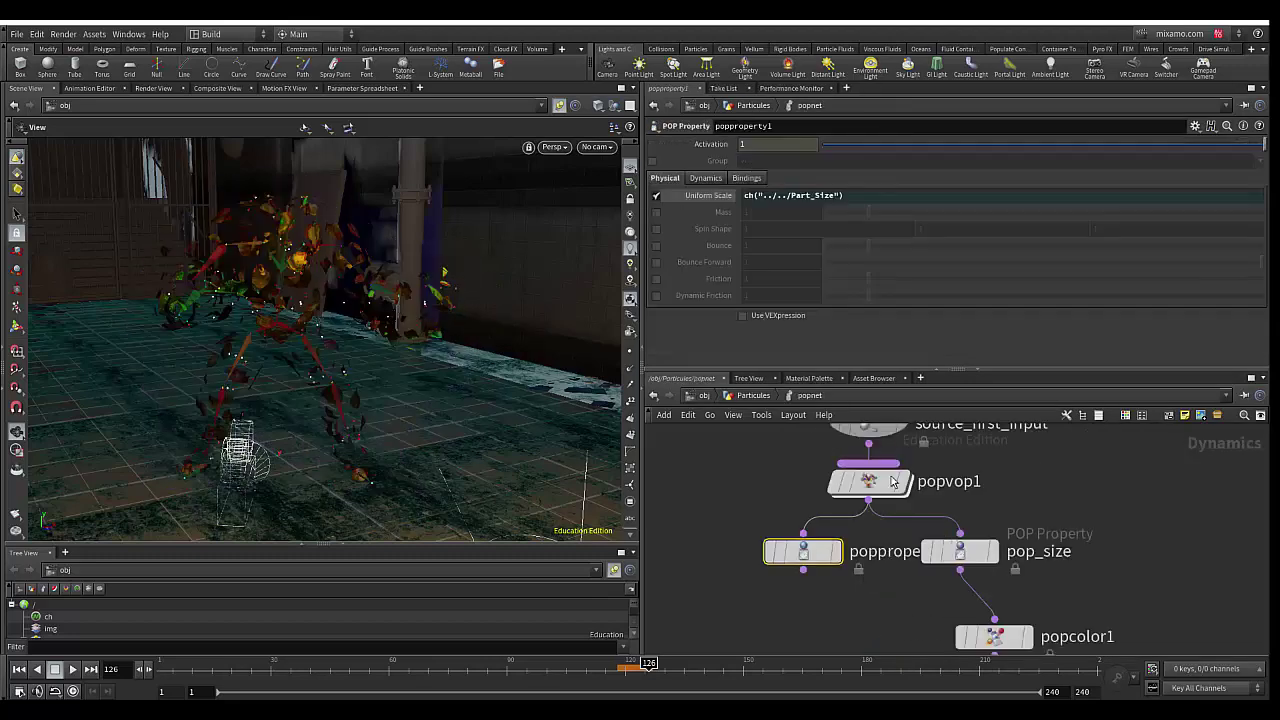
{"action": "mouse_move", "coordinate": [803, 552]}
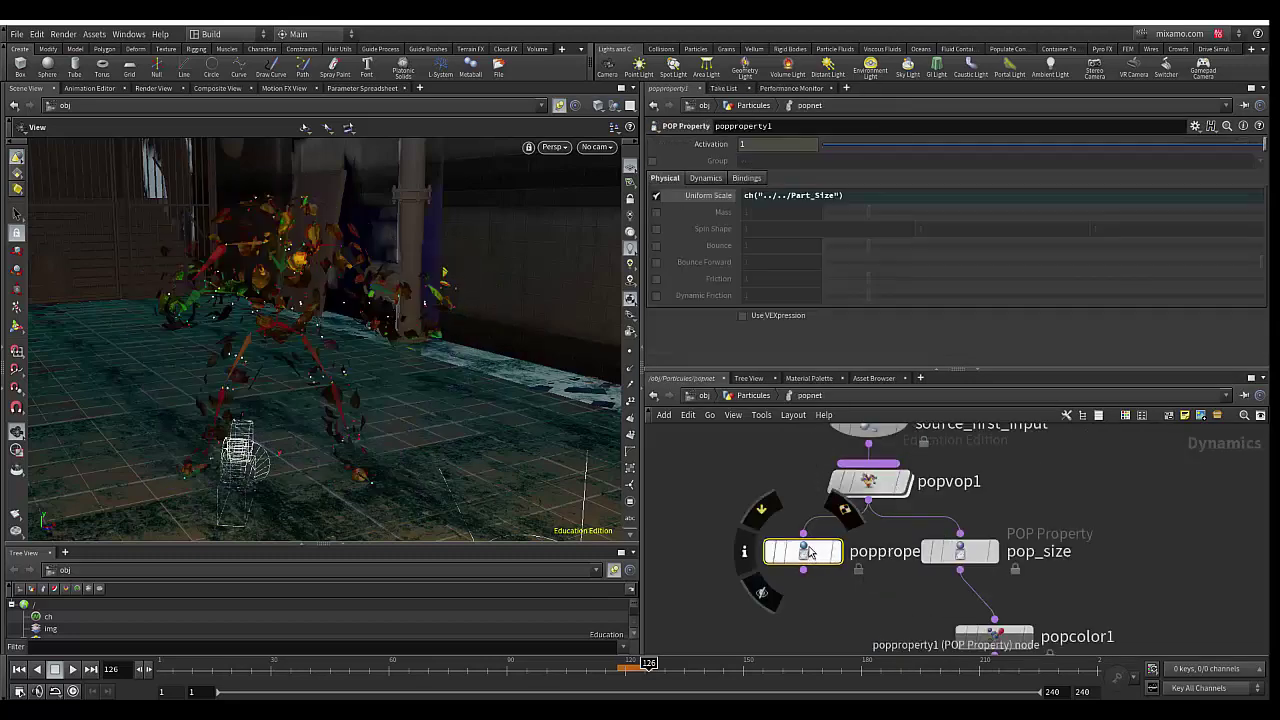
{"action": "double_click", "coordinate": [880, 552]}
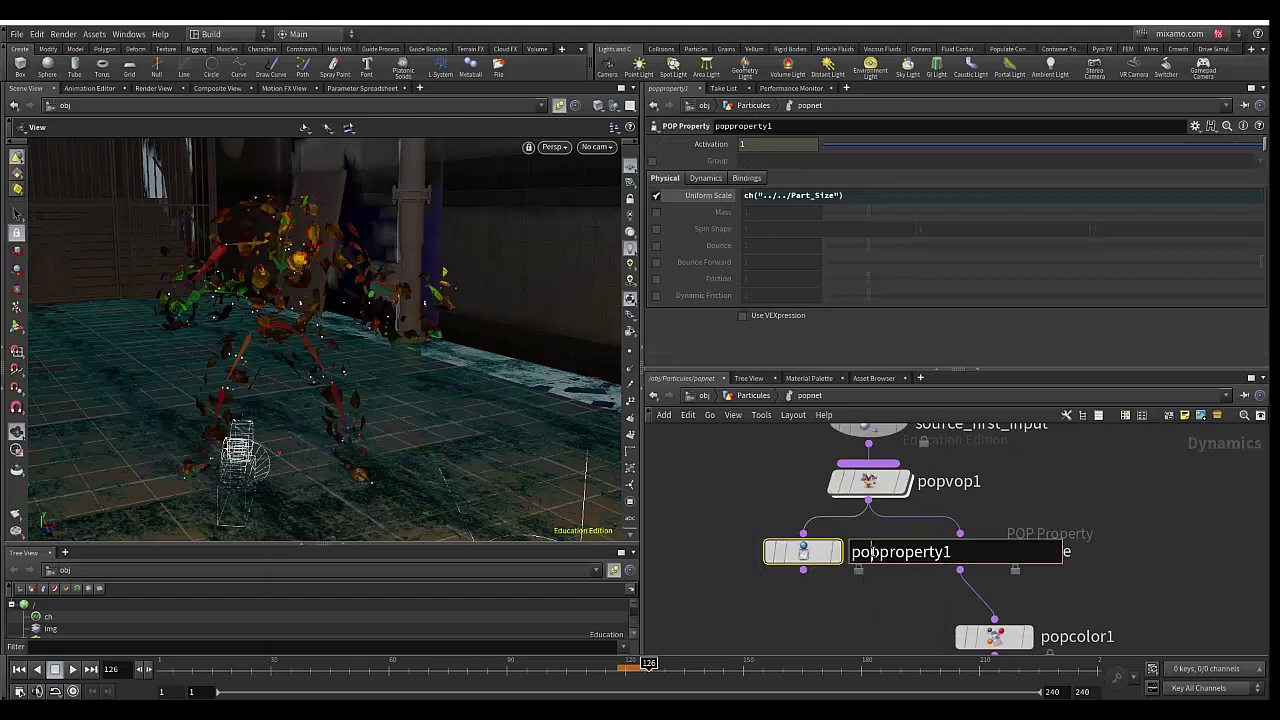
{"action": "left_click_drag", "start_coordinate": [883, 552], "coordinate": [1018, 562]}
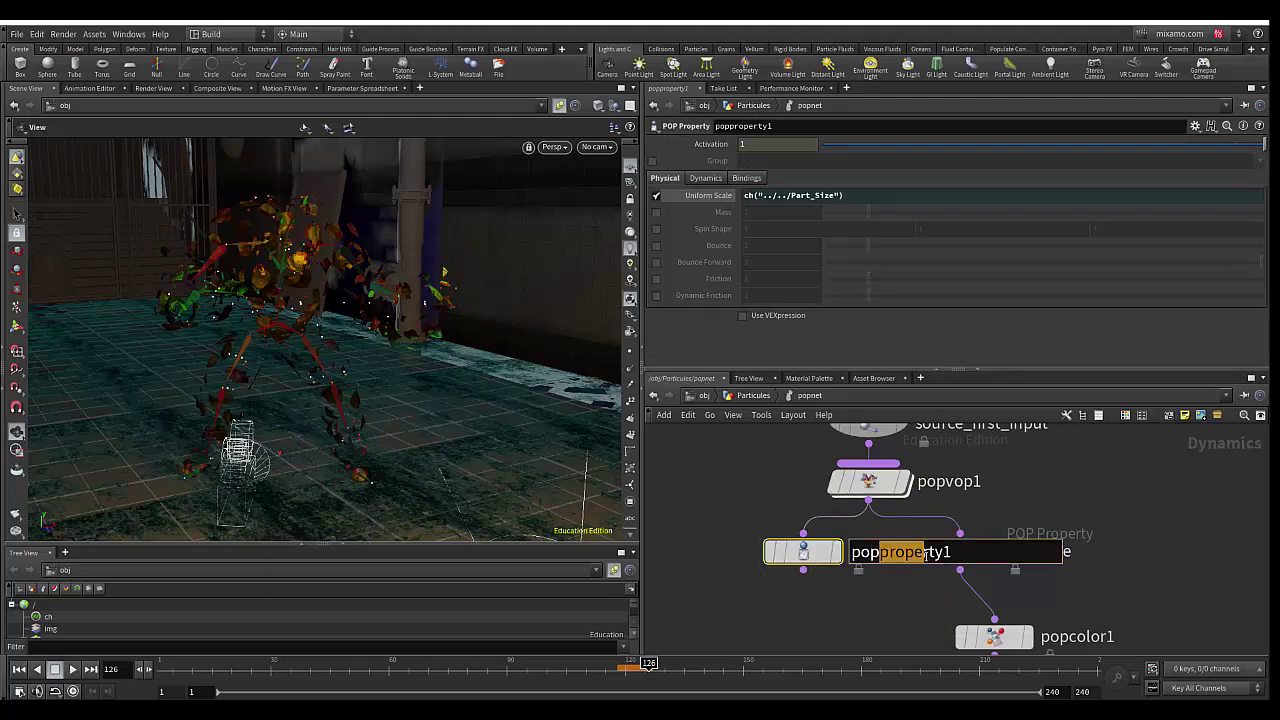
{"action": "type", "text": "_Si"}
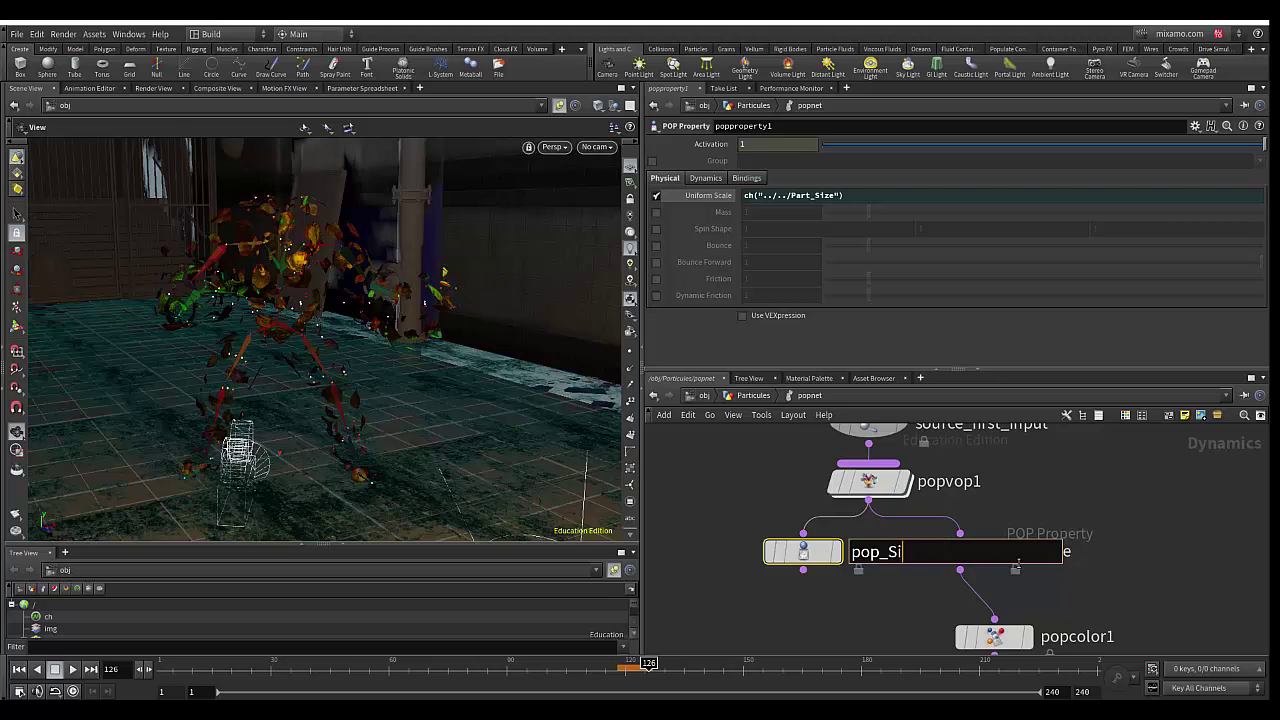
{"action": "type", "text": "ze2"}
{"action": "key", "text": "Return"}
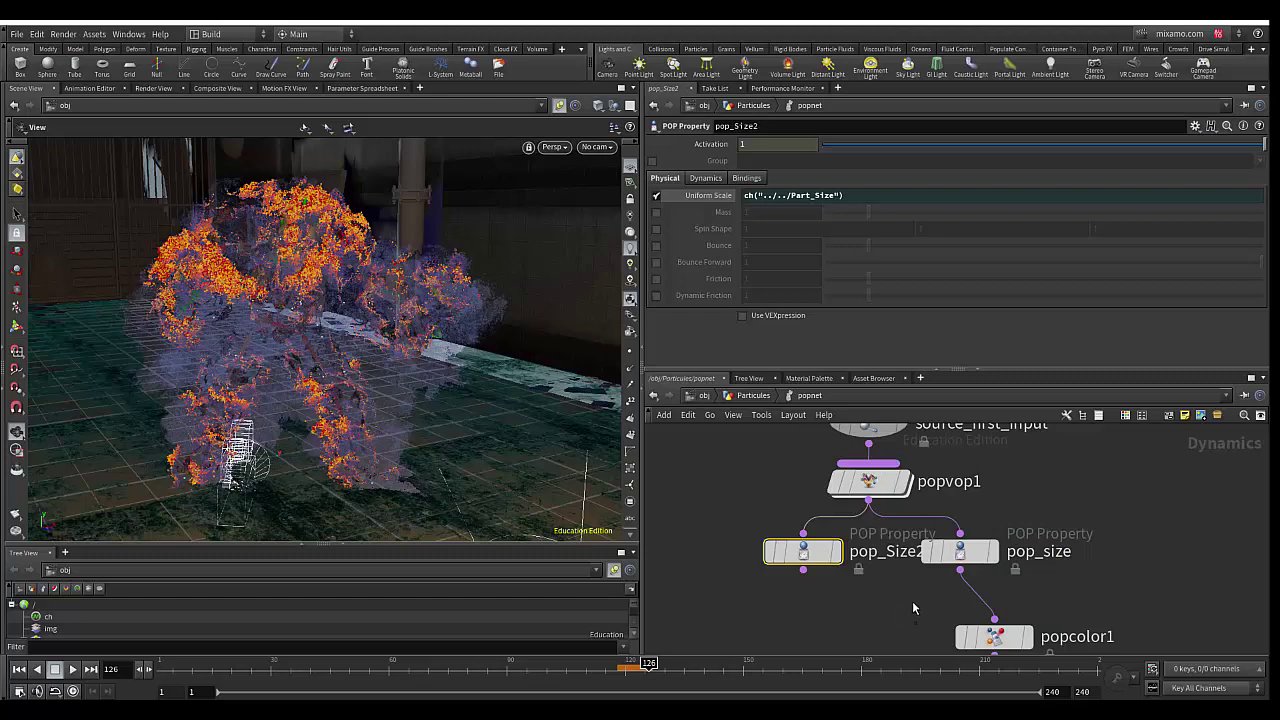
- Move popcolor1 up and left beside popForceNoise, and show its parameters
{"action": "middle_click_drag", "start_coordinate": [912, 595], "coordinate": [859, 522]}
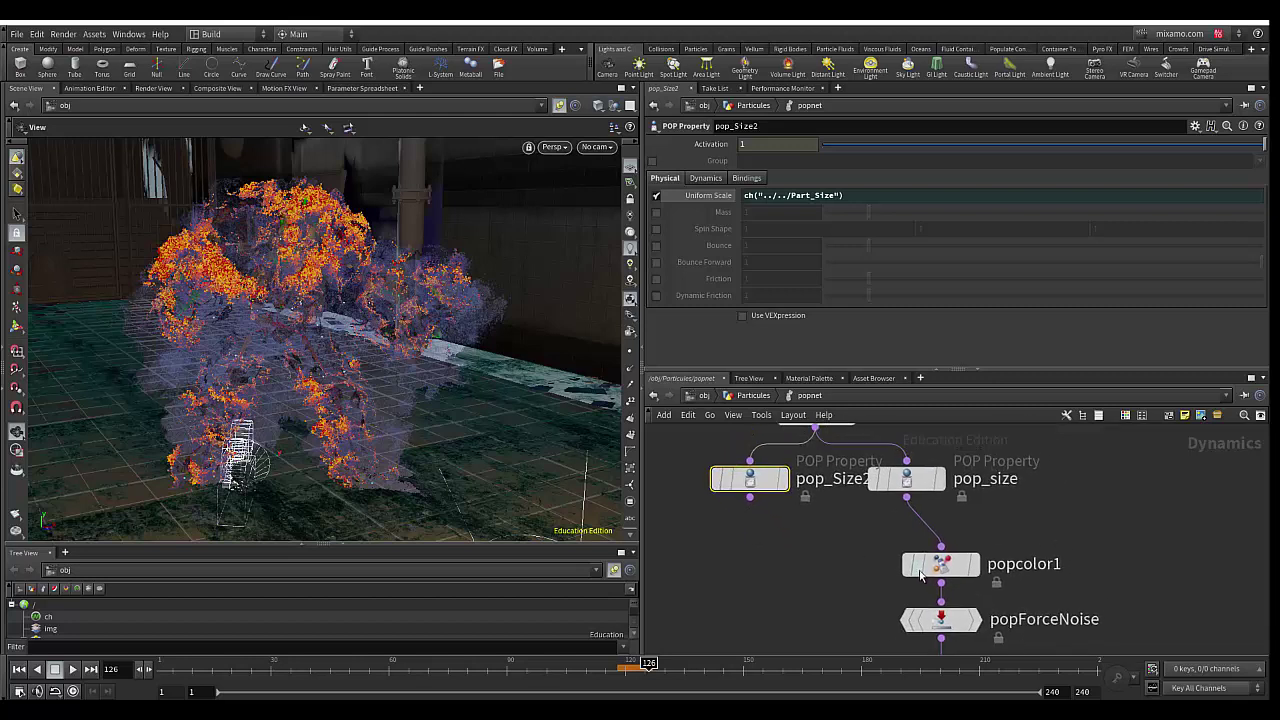
{"action": "left_click_drag", "start_coordinate": [954, 571], "coordinate": [928, 552]}
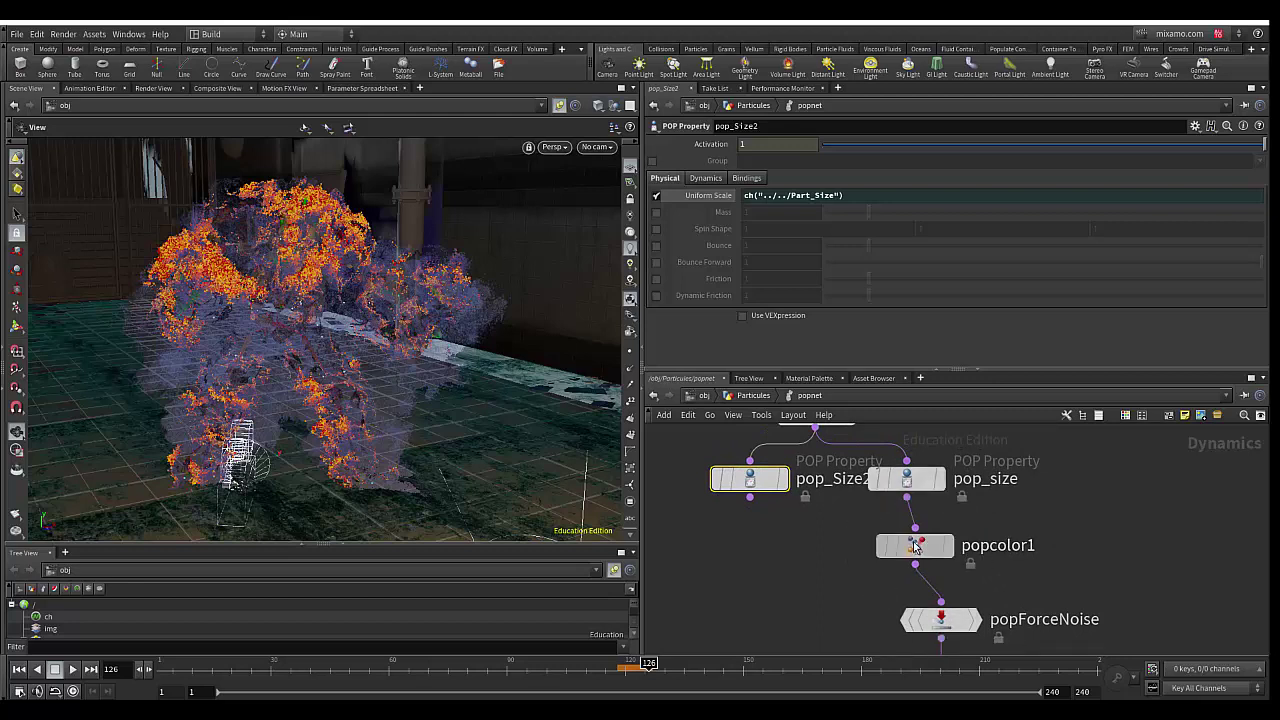
{"action": "left_click", "coordinate": [913, 546]}
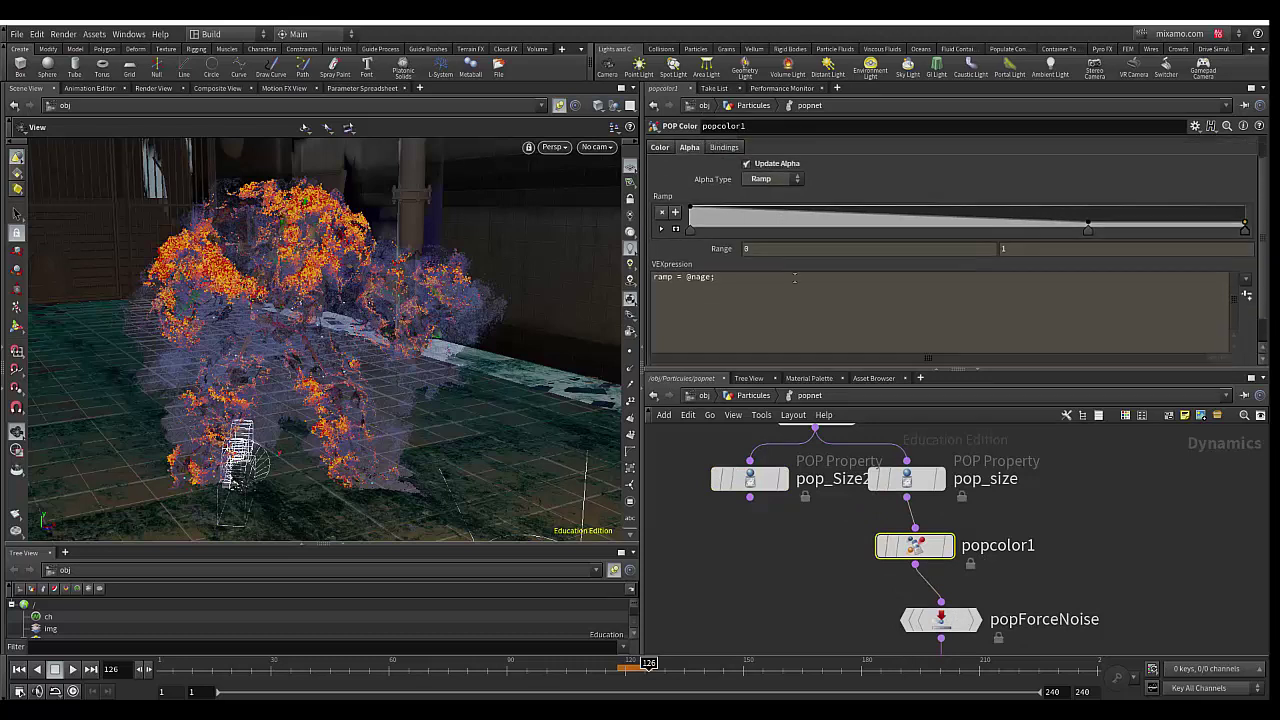
- Display popcolor1's colour settings with the age-driven yellow-to-purple ramp
{"action": "scroll", "coordinate": [795, 283], "scroll_direction": "down", "scroll_amount": 2}
{"action": "scroll", "coordinate": [774, 267], "scroll_direction": "up", "scroll_amount": 1}
{"action": "left_click", "coordinate": [662, 164]}
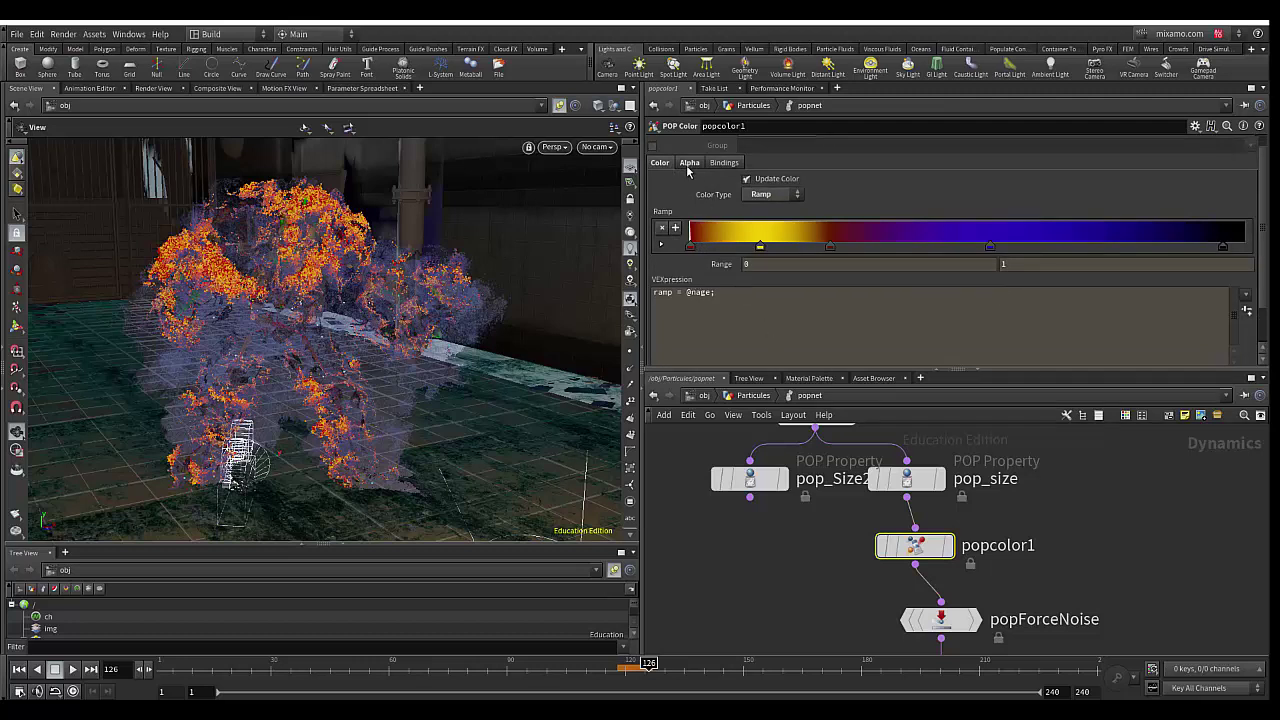
- Shift the popForceNoise and popdrag1 nodes slightly to the left
{"action": "middle_click_drag", "start_coordinate": [827, 596], "coordinate": [797, 437]}
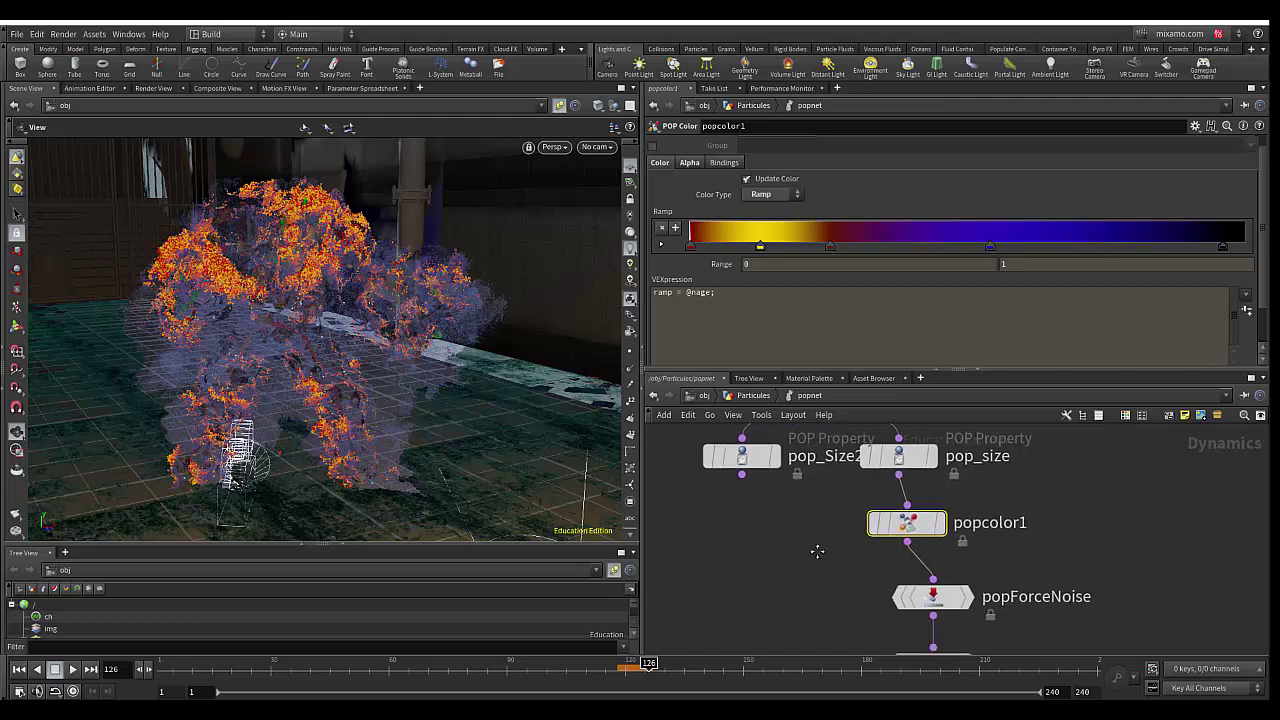
{"action": "left_click_drag", "start_coordinate": [912, 480], "coordinate": [882, 478]}
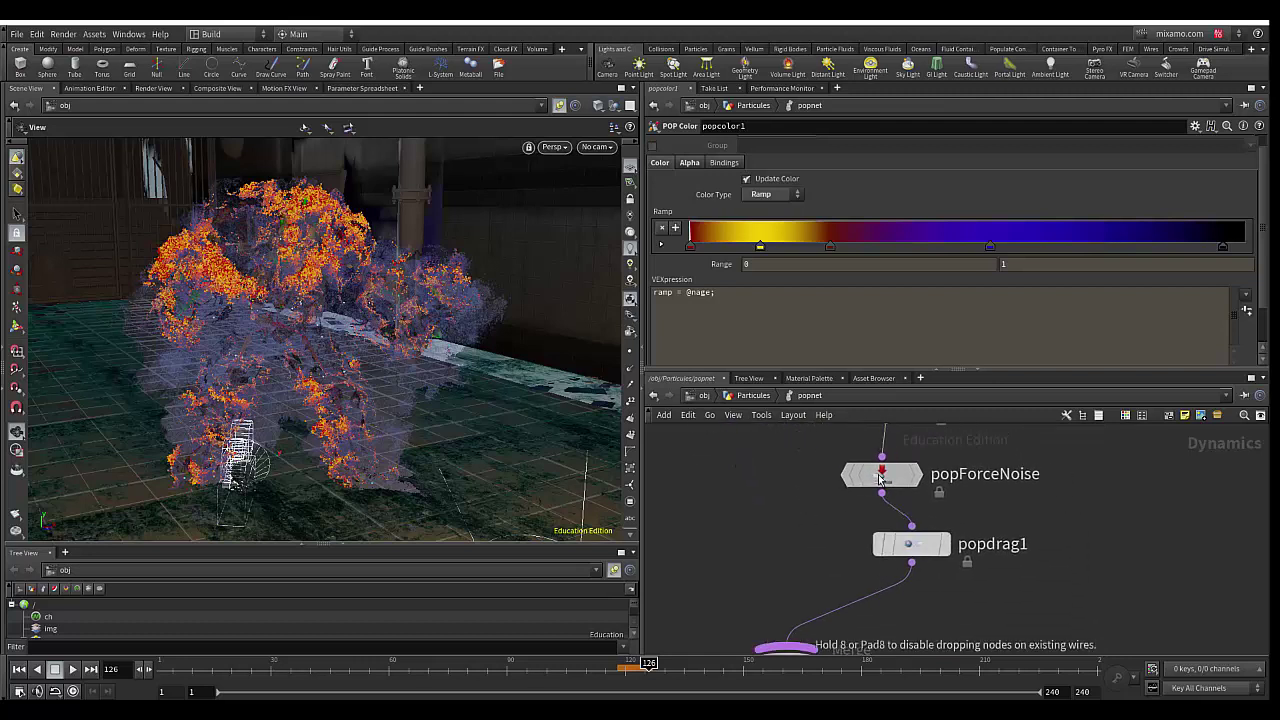
{"action": "left_click_drag", "start_coordinate": [910, 546], "coordinate": [880, 548]}
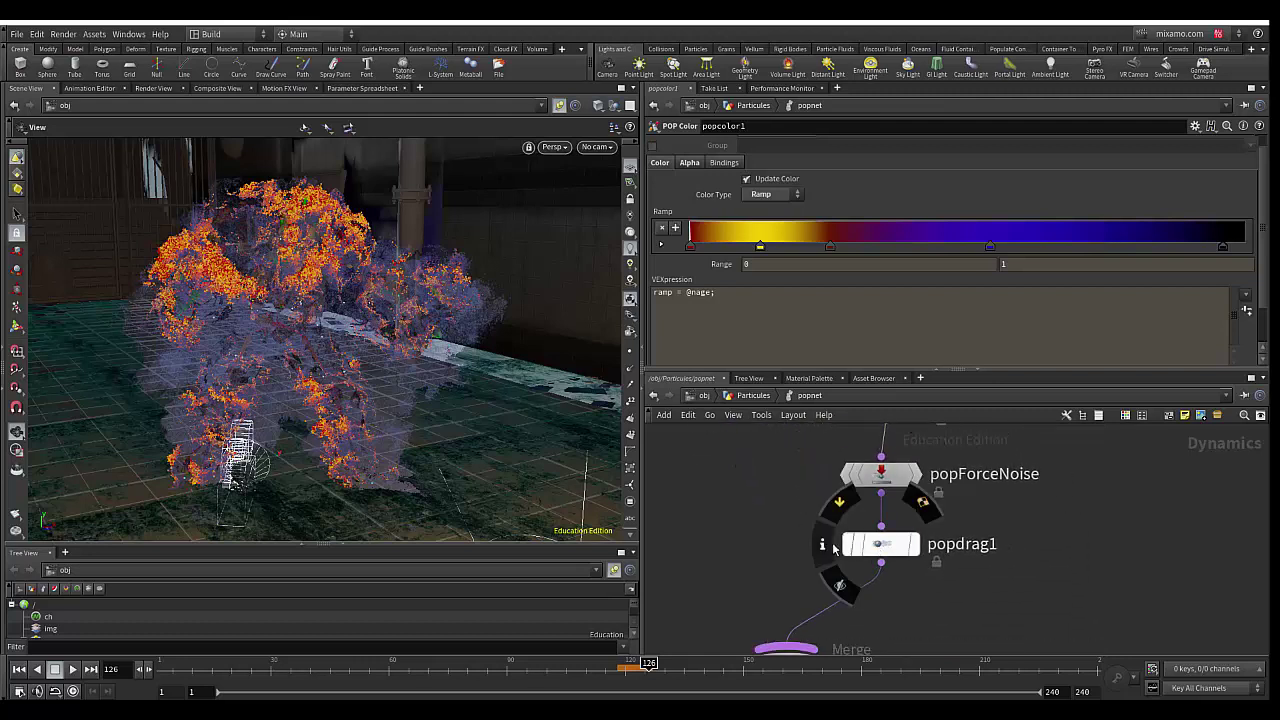
{"action": "middle_click_drag", "start_coordinate": [749, 526], "coordinate": [760, 566]}
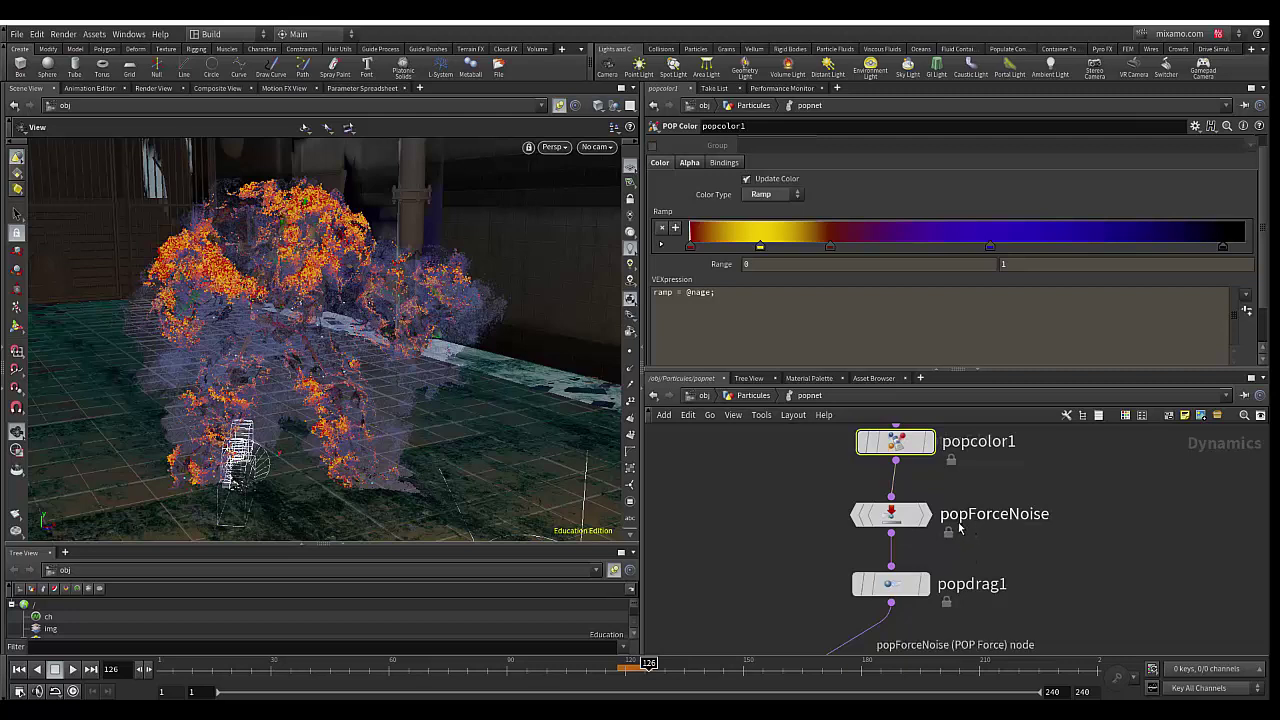
- Inspect popForceNoise's noise force, then popdrag1's drag settings with Air Resistance 0.5
{"action": "left_click", "coordinate": [893, 518]}
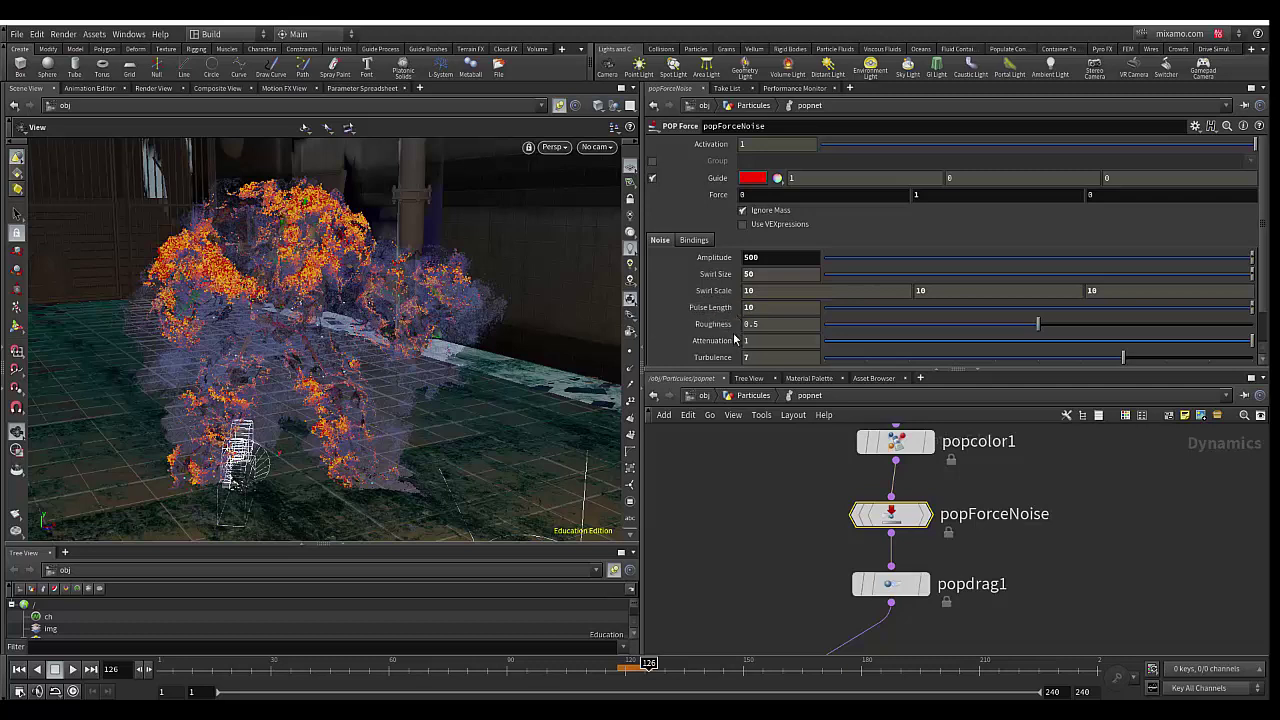
{"action": "mouse_move", "coordinate": [891, 584]}
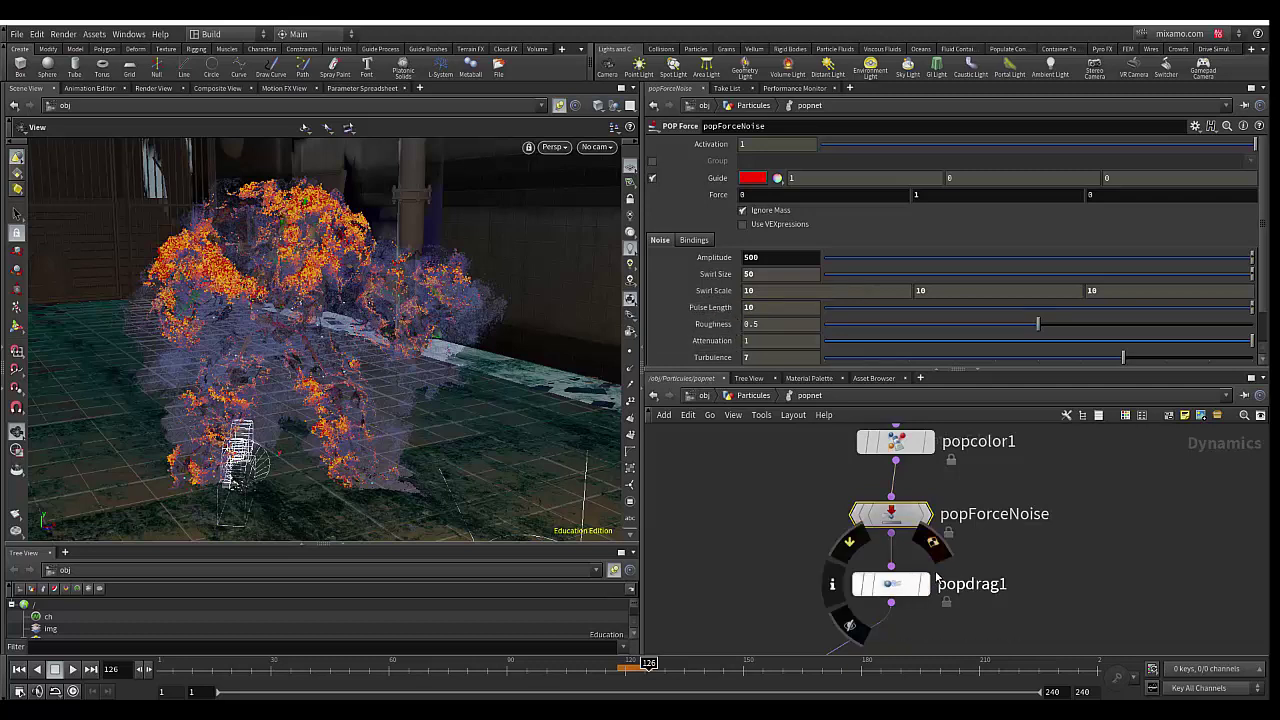
{"action": "left_click", "coordinate": [895, 590]}
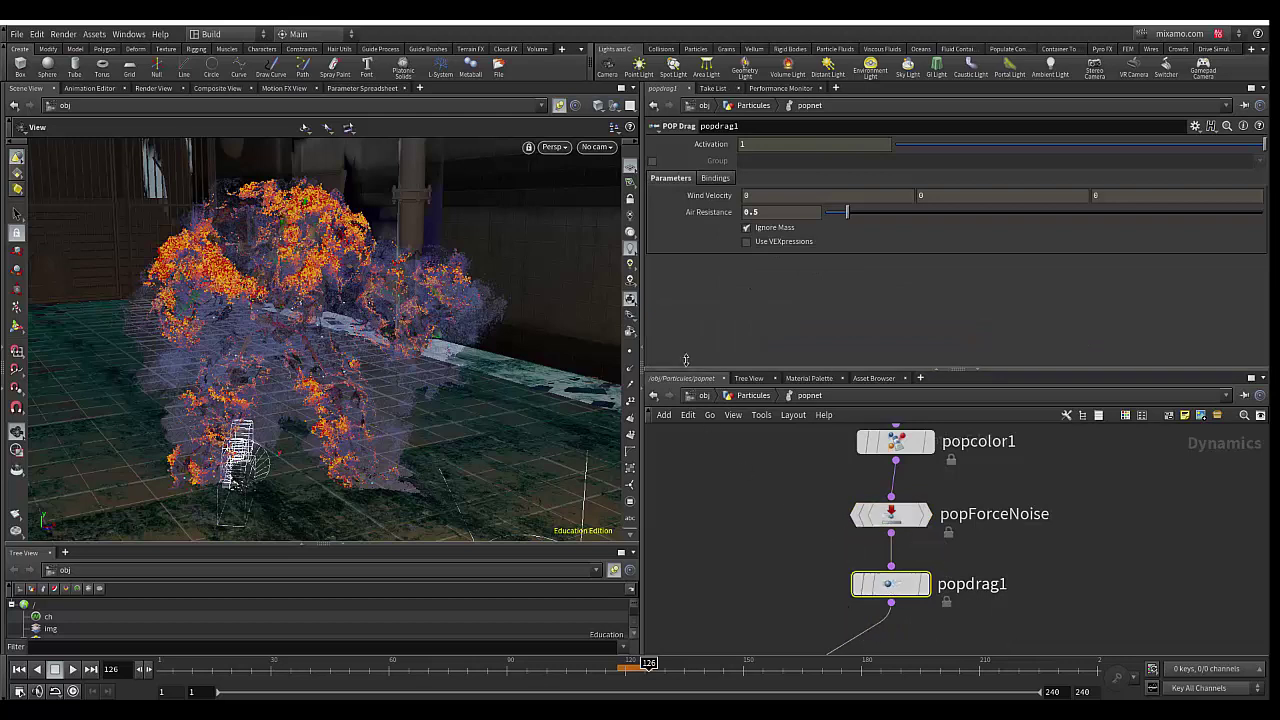
{"action": "left_click", "coordinate": [777, 214]}
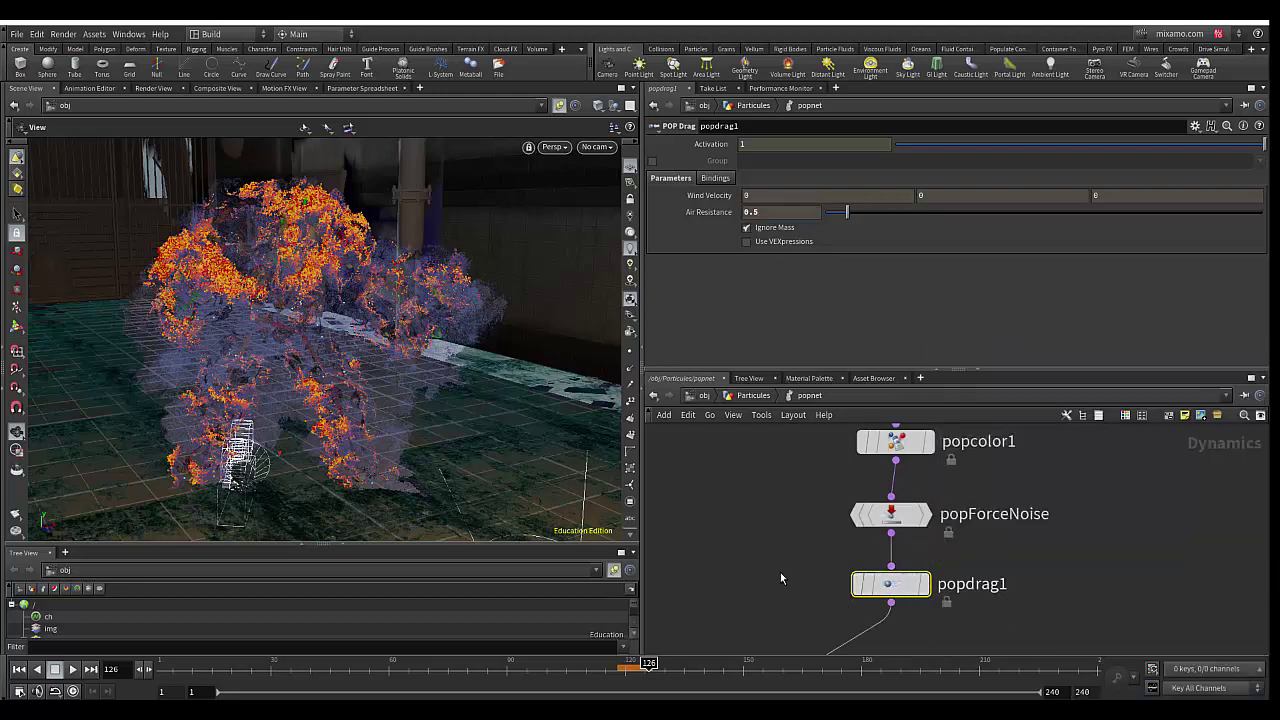
{"action": "middle_click_drag", "start_coordinate": [782, 572], "coordinate": [831, 443]}
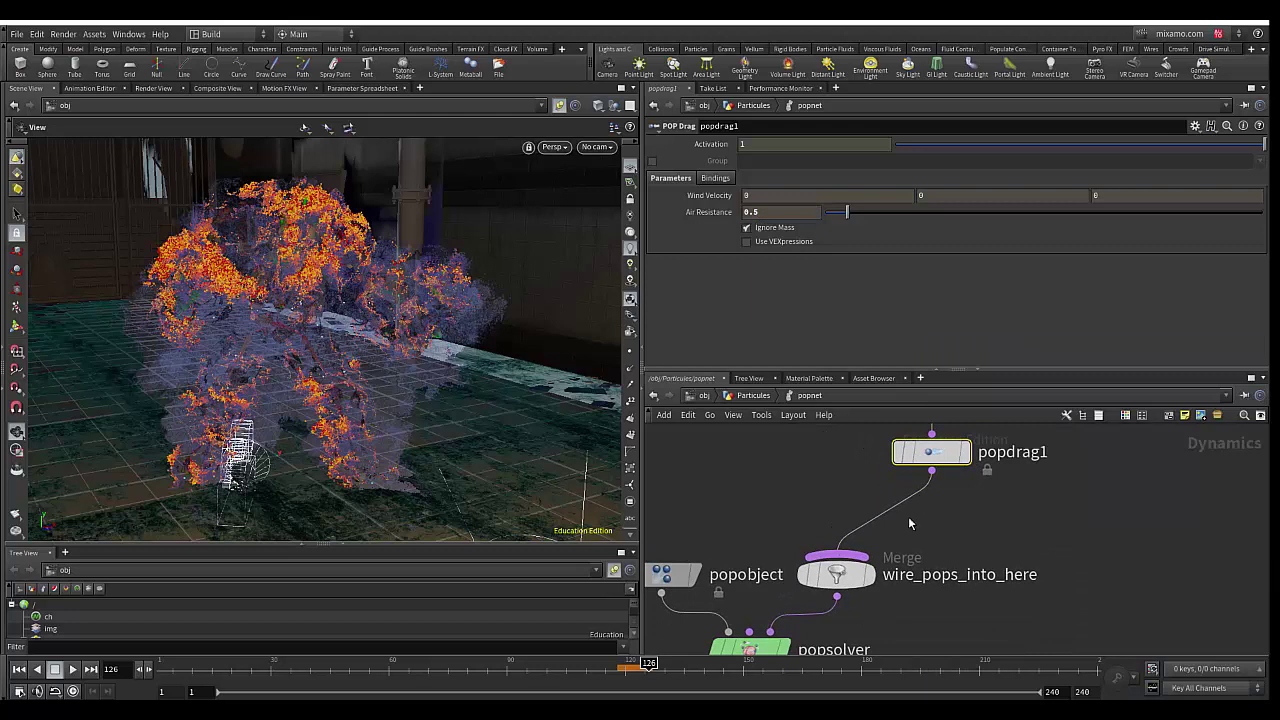
{"action": "mouse_move", "coordinate": [836, 574]}
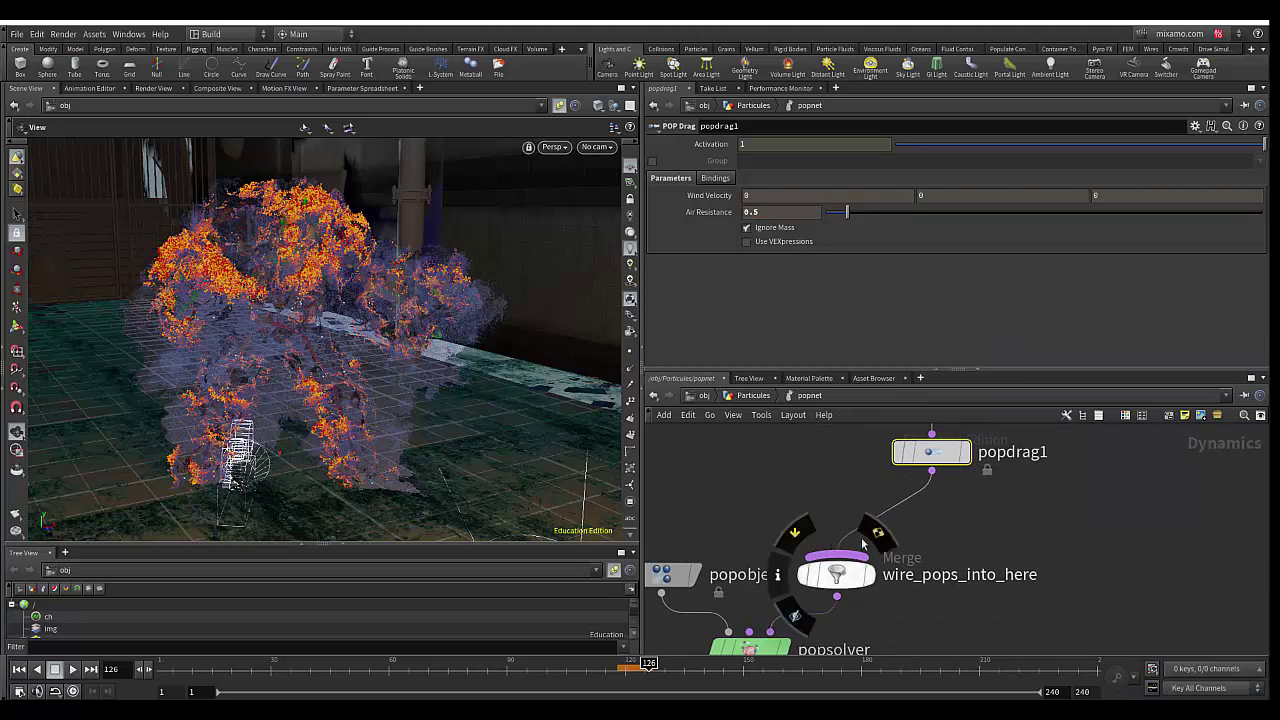
- Review popnet's merge, popsolver and output nodes, then return to the Particles network
{"action": "mouse_move", "coordinate": [889, 624]}
{"action": "middle_mouse_down"}
{"action": "mouse_move", "coordinate": [913, 616]}
{"action": "mouse_move", "coordinate": [983, 528]}
{"action": "middle_mouse_up"}
{"action": "scroll", "coordinate": [870, 566], "scroll_direction": "up", "scroll_amount": 1}
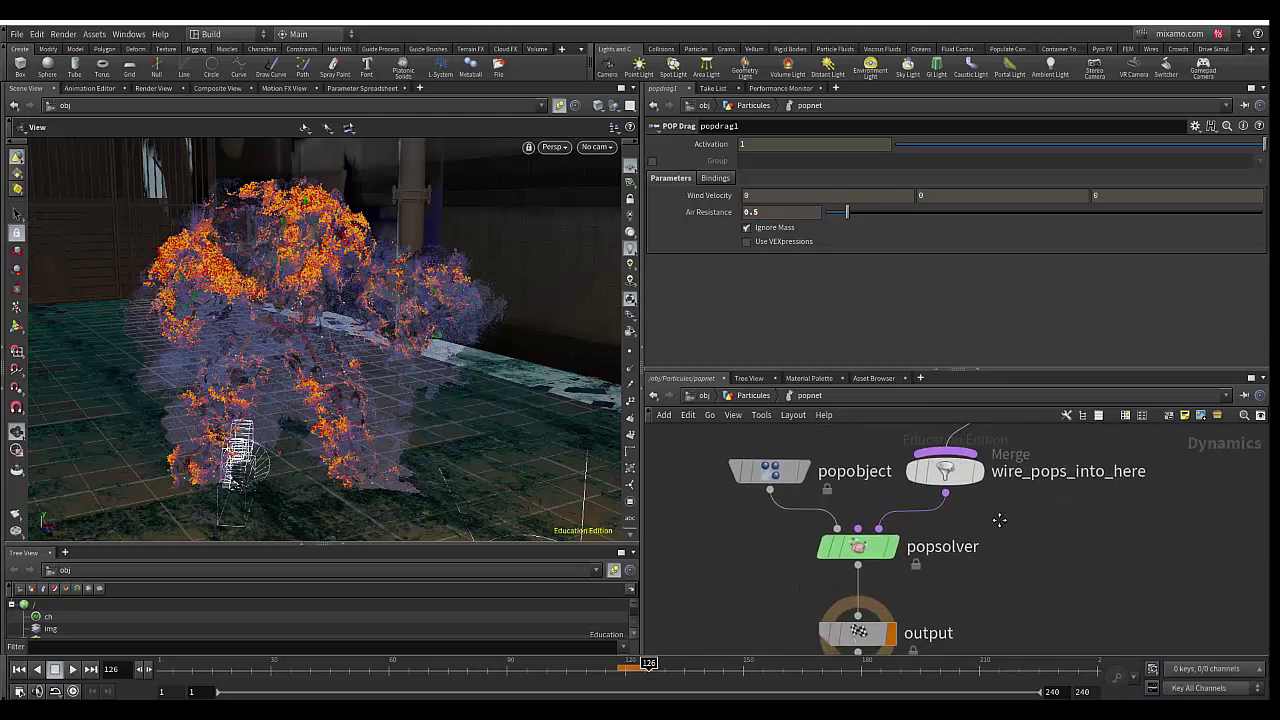
{"action": "scroll", "coordinate": [870, 566], "scroll_direction": "up", "scroll_amount": 1}
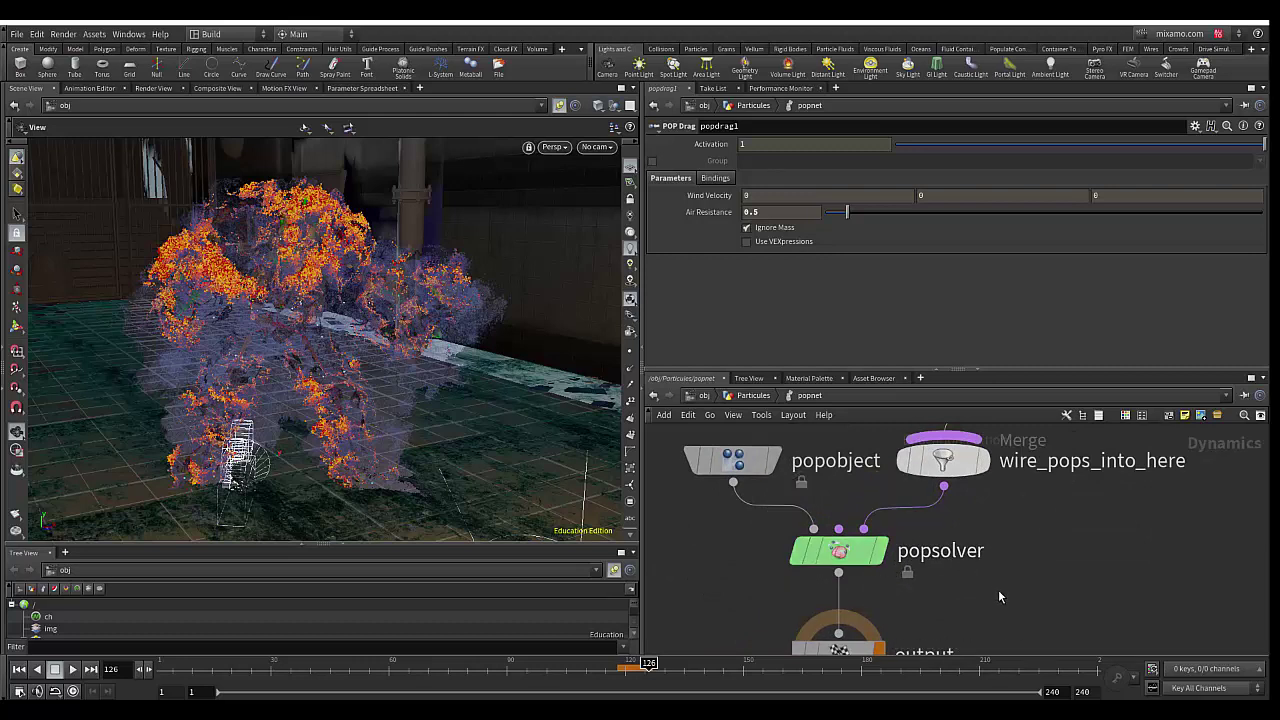
{"action": "mouse_move", "coordinate": [1006, 600]}
{"action": "middle_mouse_down"}
{"action": "mouse_move", "coordinate": [1024, 527]}
{"action": "mouse_move", "coordinate": [991, 606]}
{"action": "mouse_move", "coordinate": [1006, 541]}
{"action": "middle_mouse_up"}
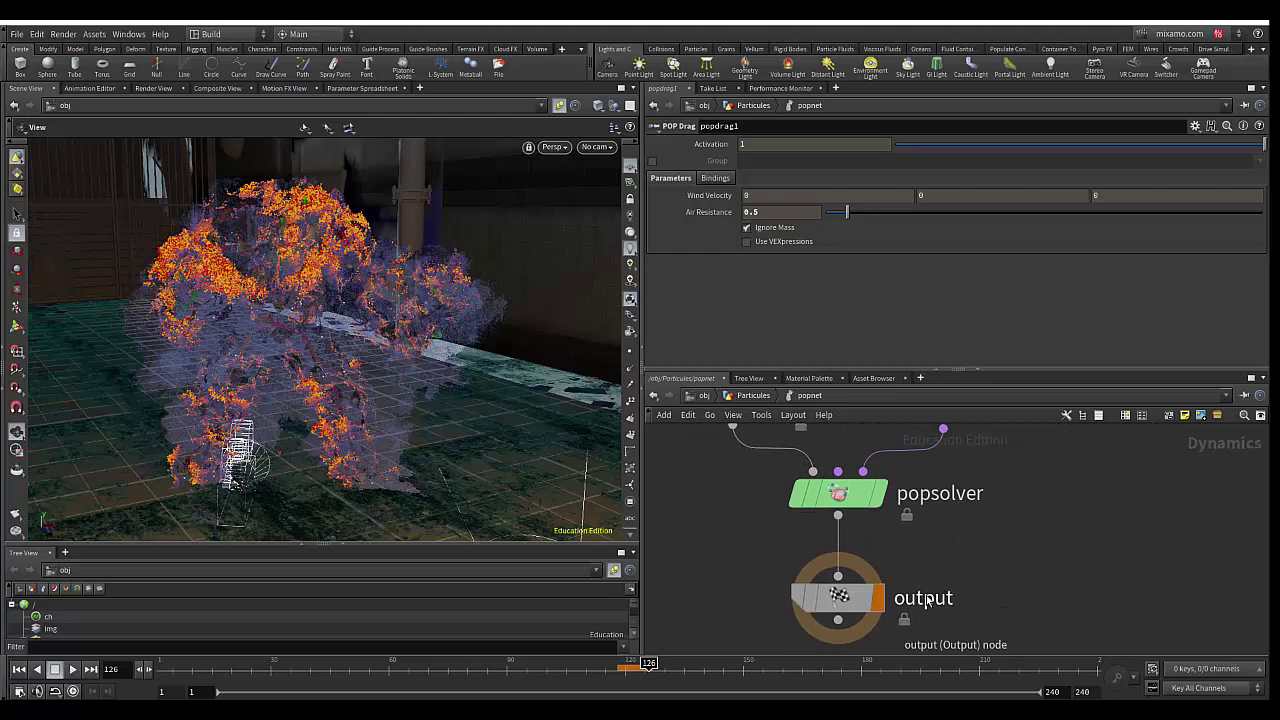
{"action": "left_click", "coordinate": [751, 396]}
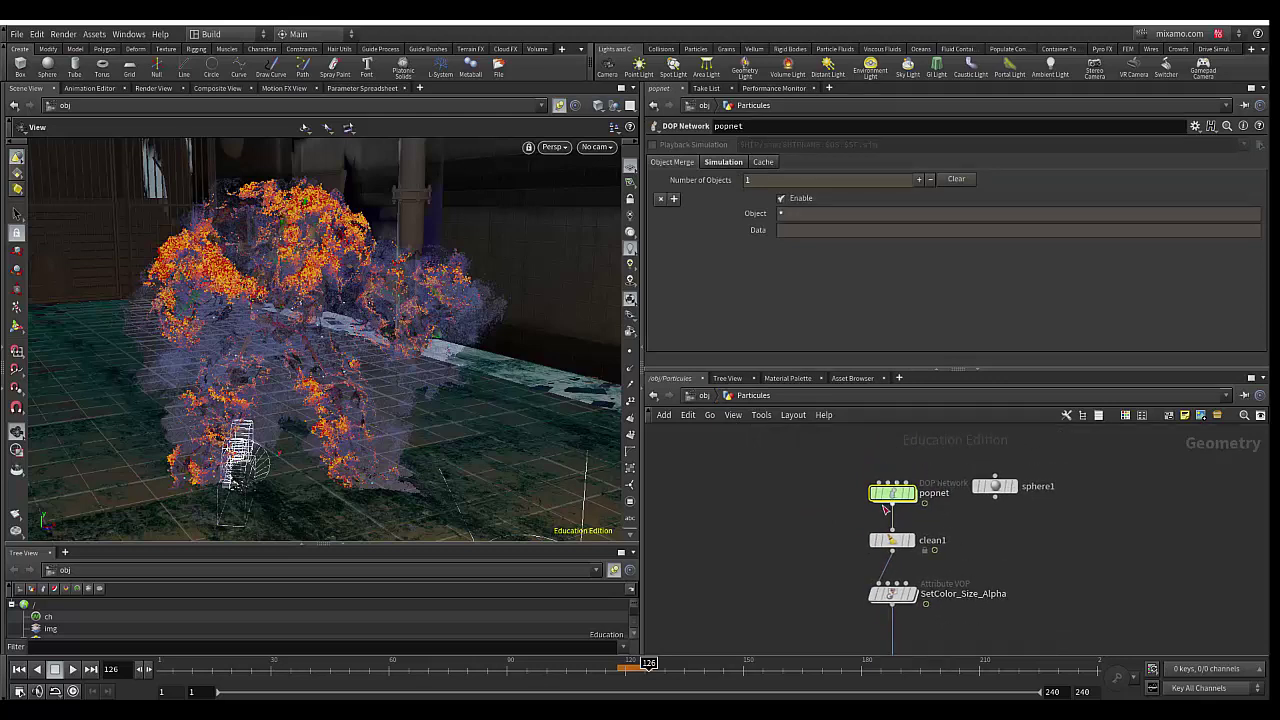
- Dive into the SetColor_Size_Alpha Attribute VOP below clean1 to view its VEX graph
{"action": "scroll", "coordinate": [920, 530], "scroll_direction": "up", "scroll_amount": 3}
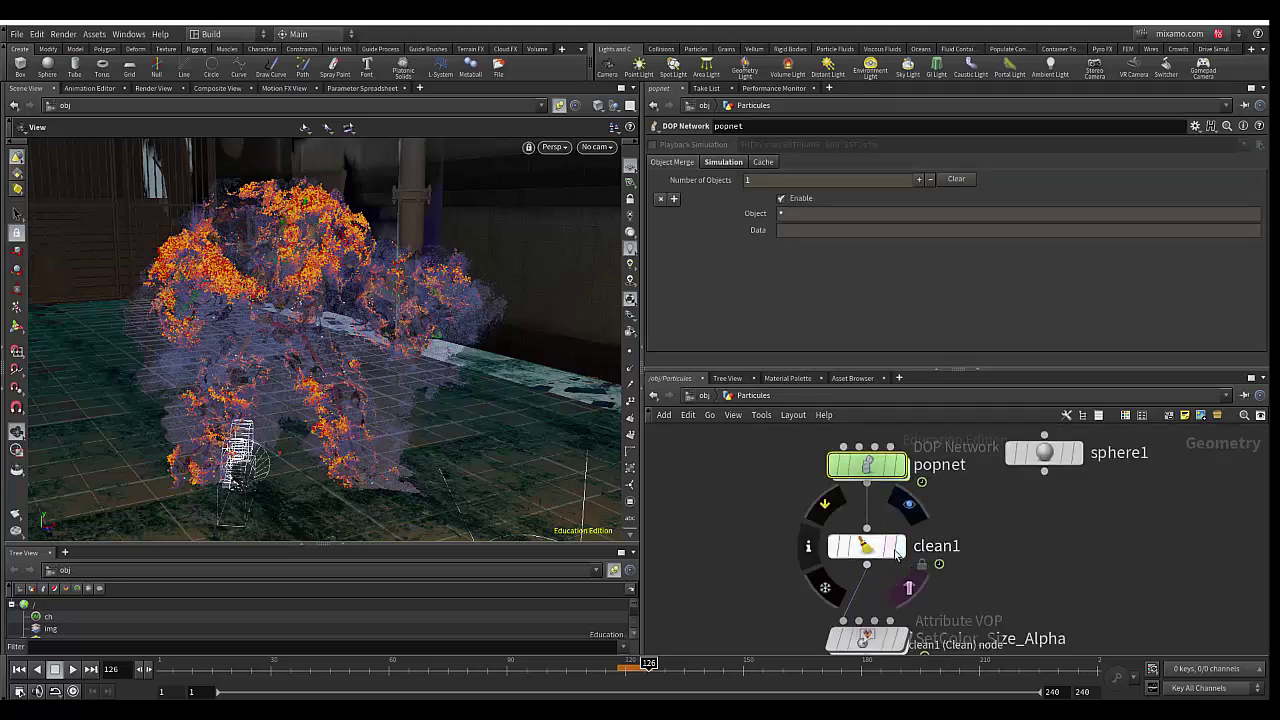
{"action": "mouse_move", "coordinate": [1032, 590]}
{"action": "middle_mouse_down"}
{"action": "mouse_move", "coordinate": [1048, 472]}
{"action": "mouse_move", "coordinate": [1029, 478]}
{"action": "middle_mouse_up"}
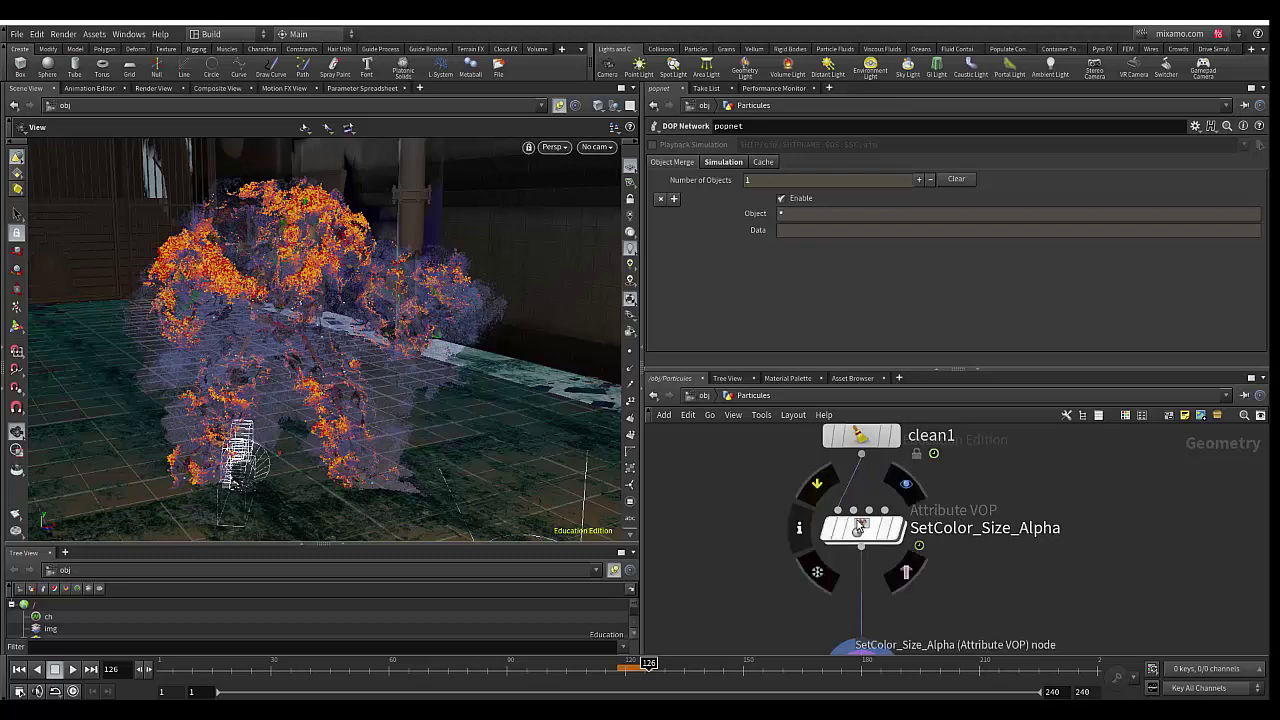
{"action": "double_click", "coordinate": [866, 526]}
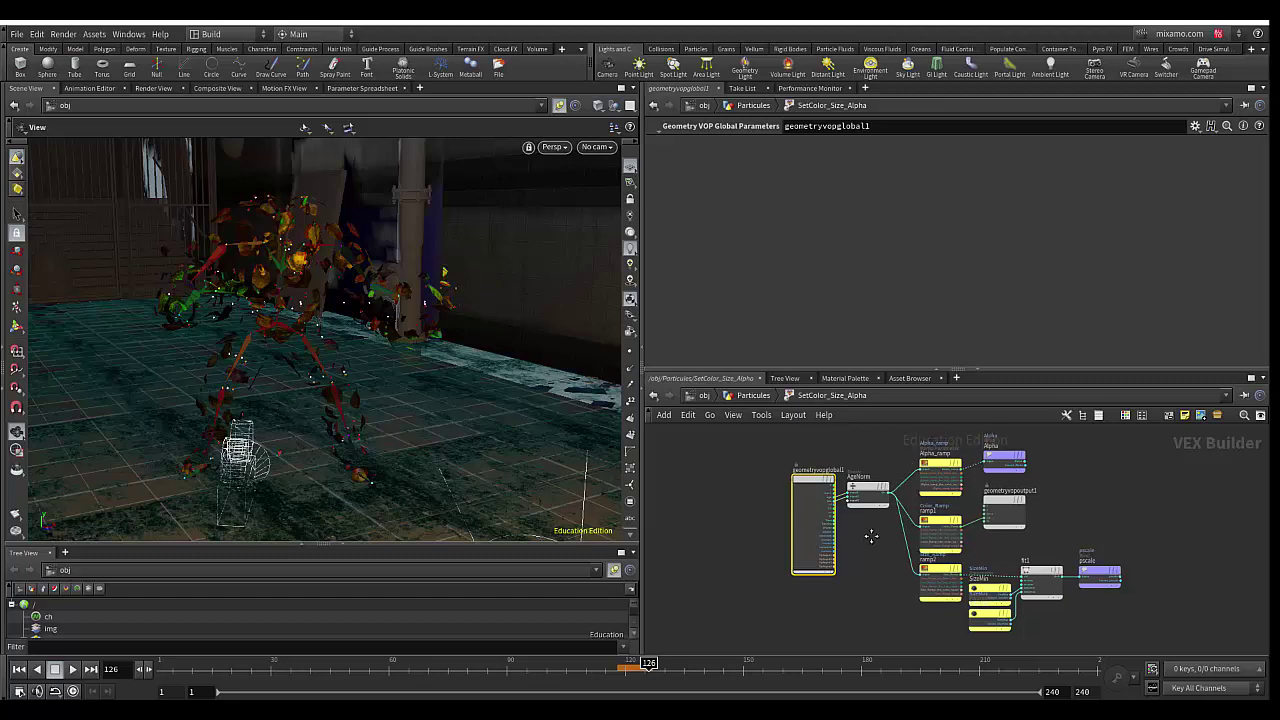
- Review the Alpha_ramp, Color_Ramp, Size_Ramp and fit1 nodes, nudge pscale right, and return to Particles
{"action": "middle_click_drag", "start_coordinate": [870, 540], "coordinate": [840, 563]}
{"action": "scroll", "coordinate": [861, 553], "scroll_direction": "up", "scroll_amount": 5}
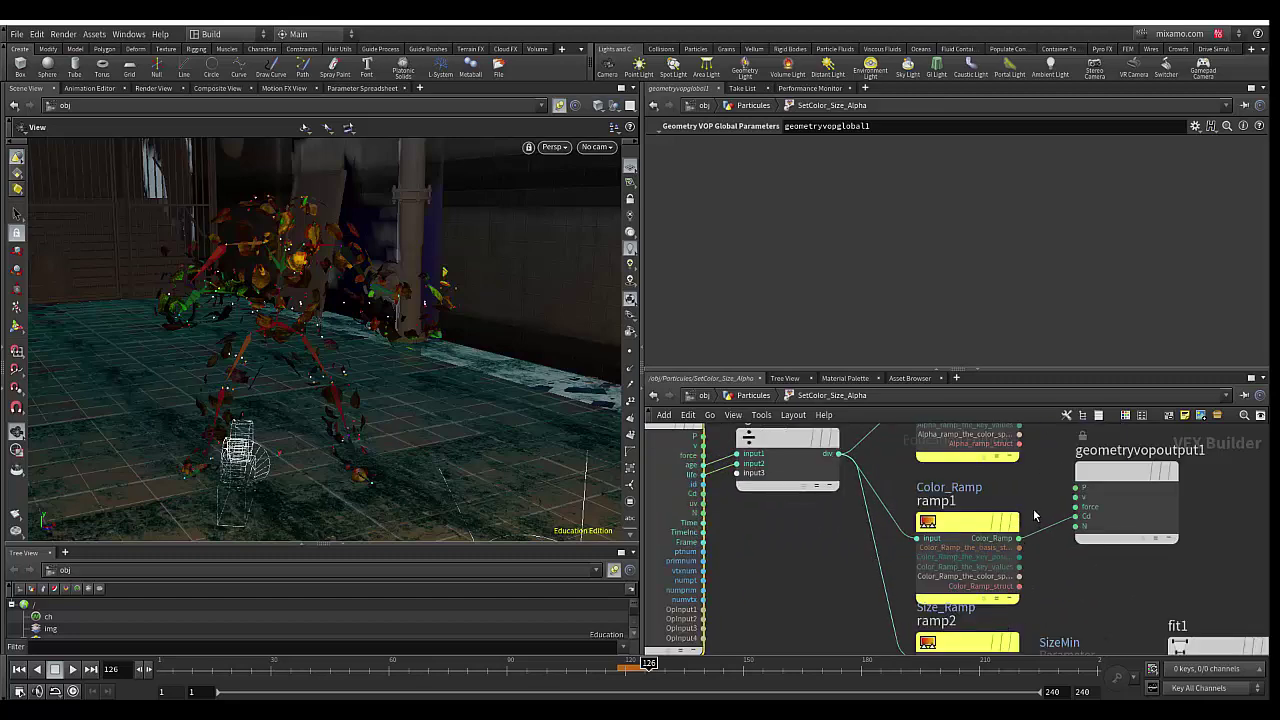
{"action": "middle_click_drag", "start_coordinate": [999, 433], "coordinate": [969, 465]}
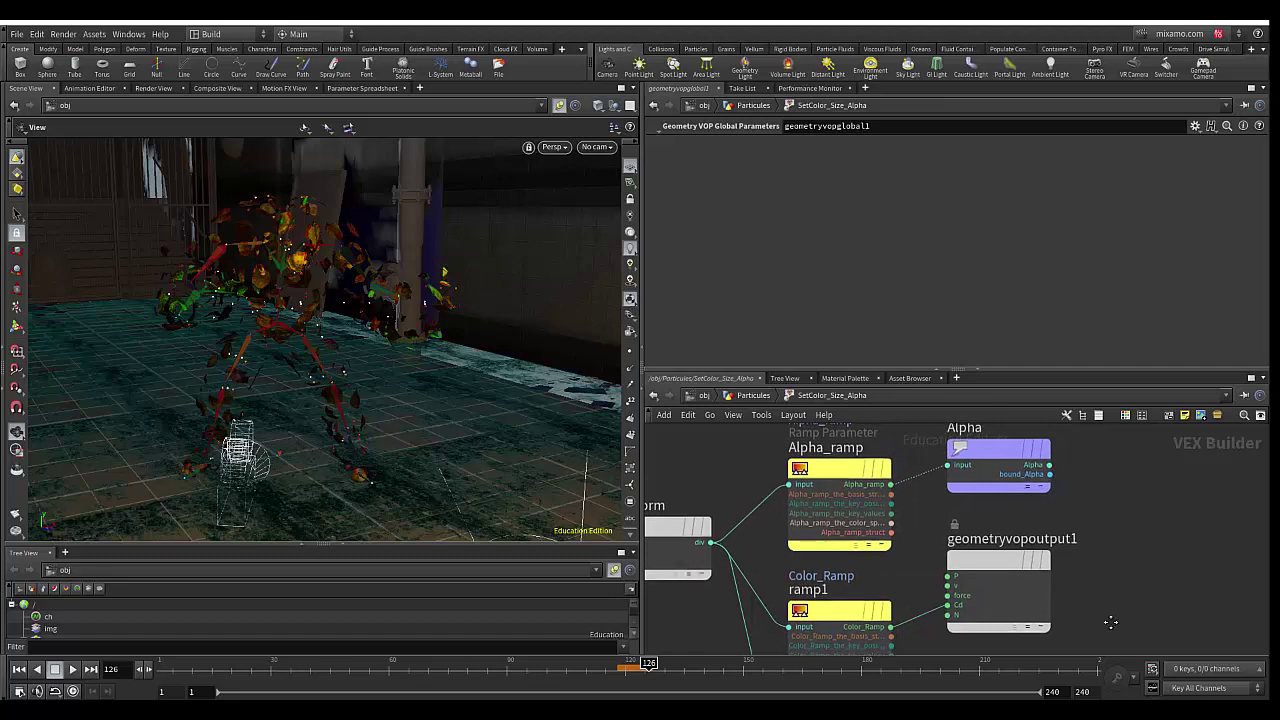
{"action": "mouse_move", "coordinate": [1078, 623]}
{"action": "middle_mouse_down"}
{"action": "mouse_move", "coordinate": [967, 479]}
{"action": "mouse_move", "coordinate": [886, 482]}
{"action": "middle_mouse_up"}
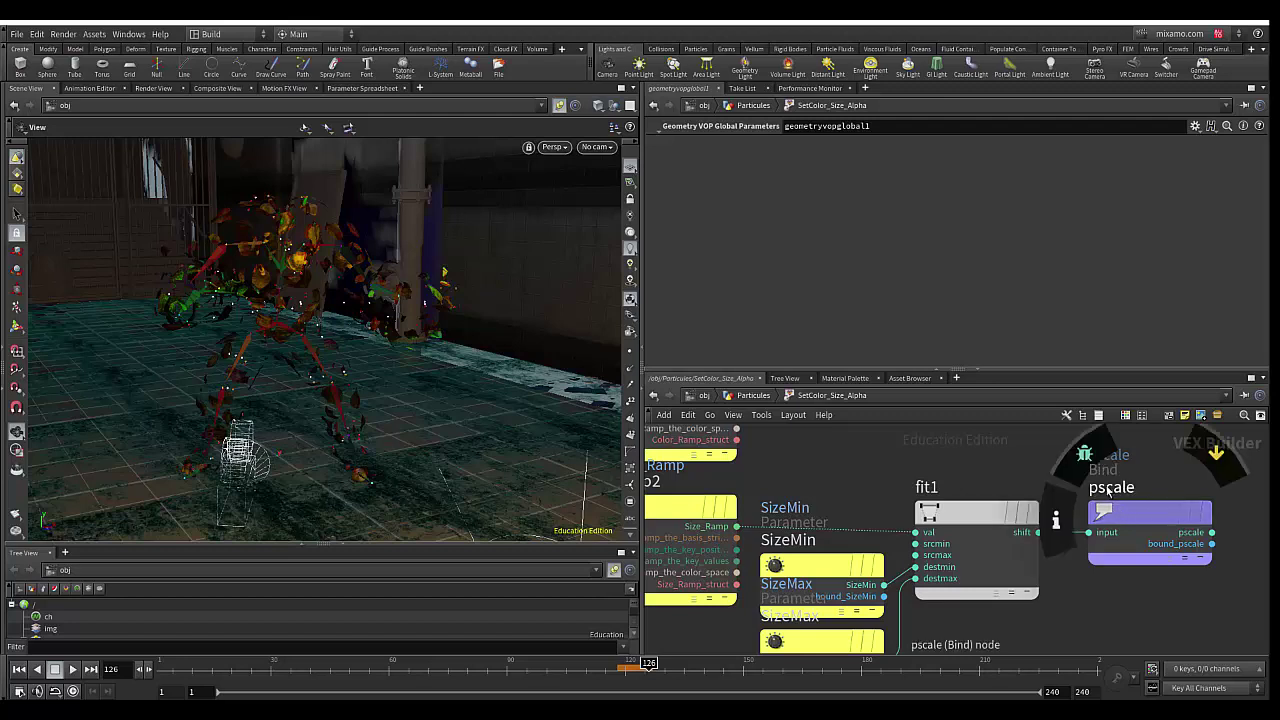
{"action": "mouse_move", "coordinate": [1150, 514]}
{"action": "mouse_move", "coordinate": [1144, 516]}
{"action": "left_mouse_down"}
{"action": "mouse_move", "coordinate": [1166, 516]}
{"action": "mouse_move", "coordinate": [1155, 514]}
{"action": "left_mouse_up"}
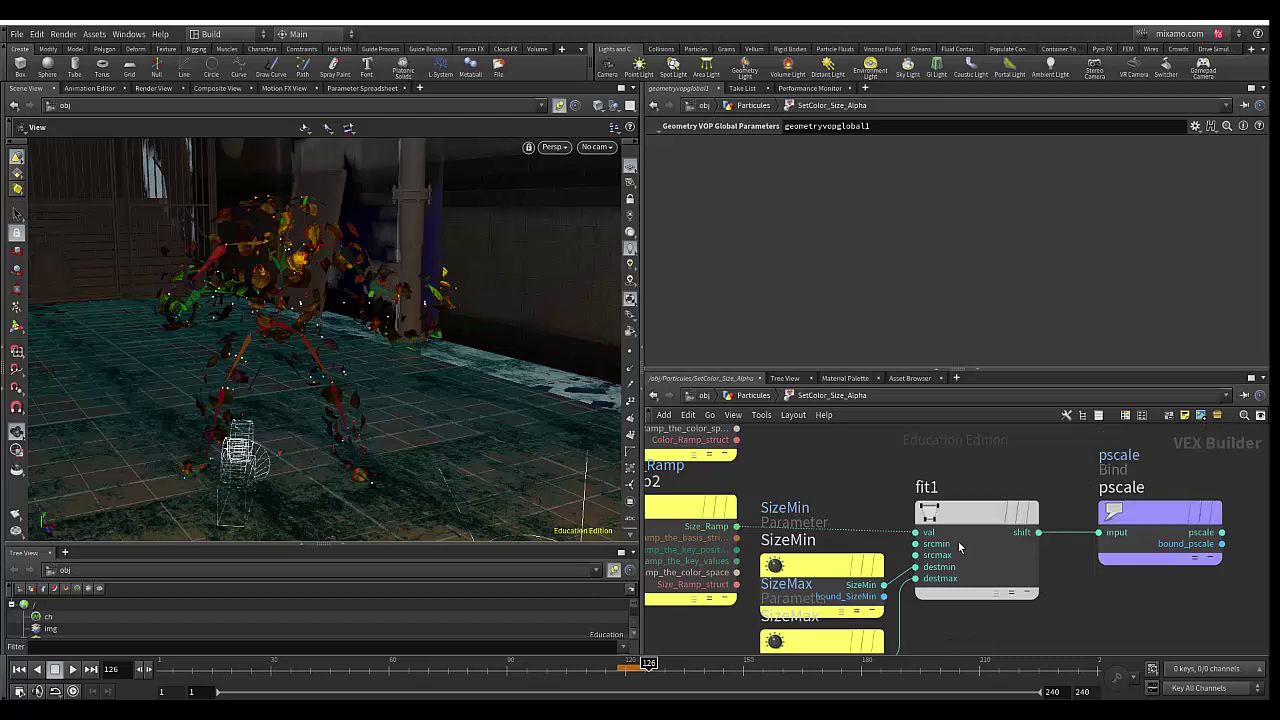
{"action": "left_click", "coordinate": [758, 396]}
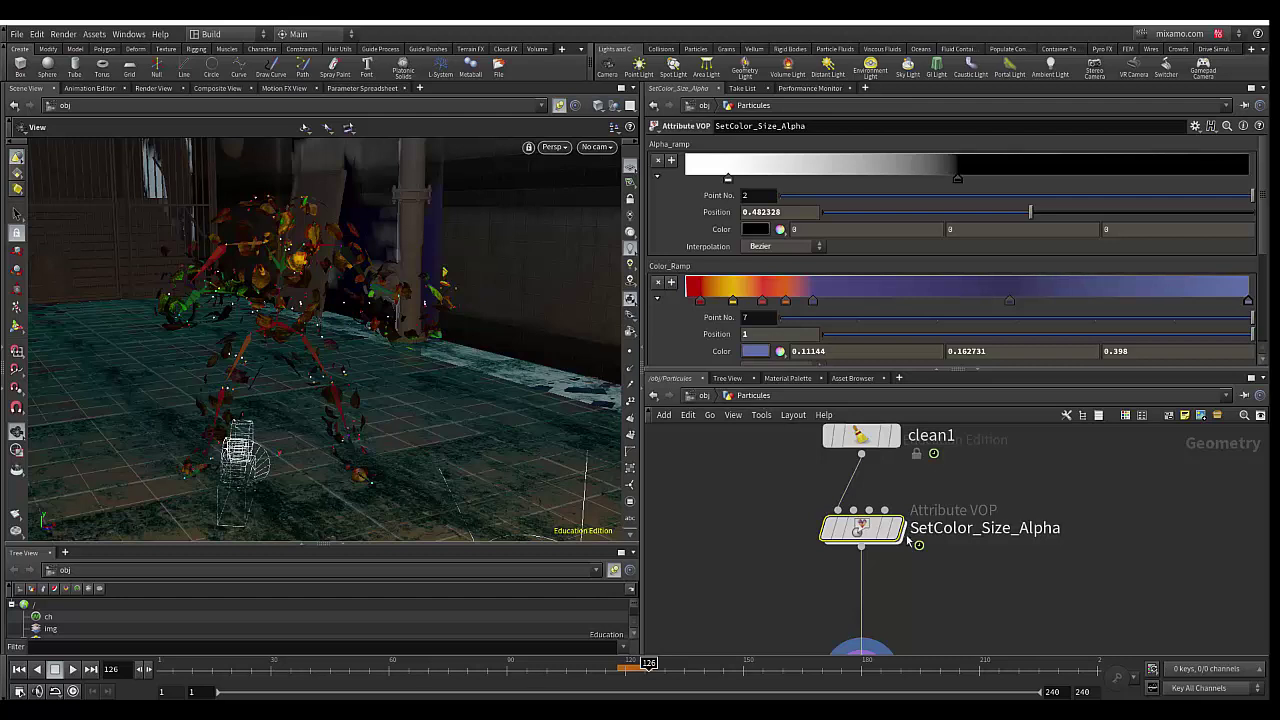
- Compare SetColor_Size_Alpha and material1 in the viewport, then open material1's info showing 6,613,244 points
{"action": "middle_click_drag", "start_coordinate": [915, 594], "coordinate": [931, 506]}
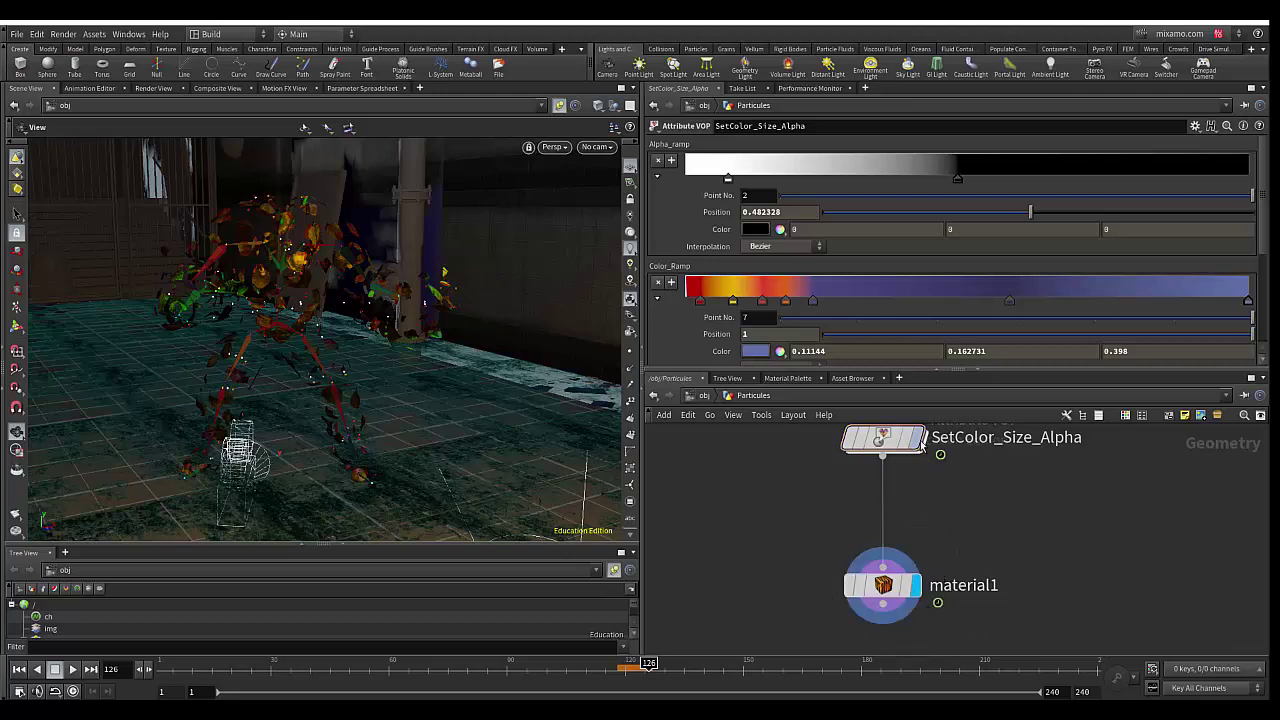
{"action": "left_click", "coordinate": [919, 439]}
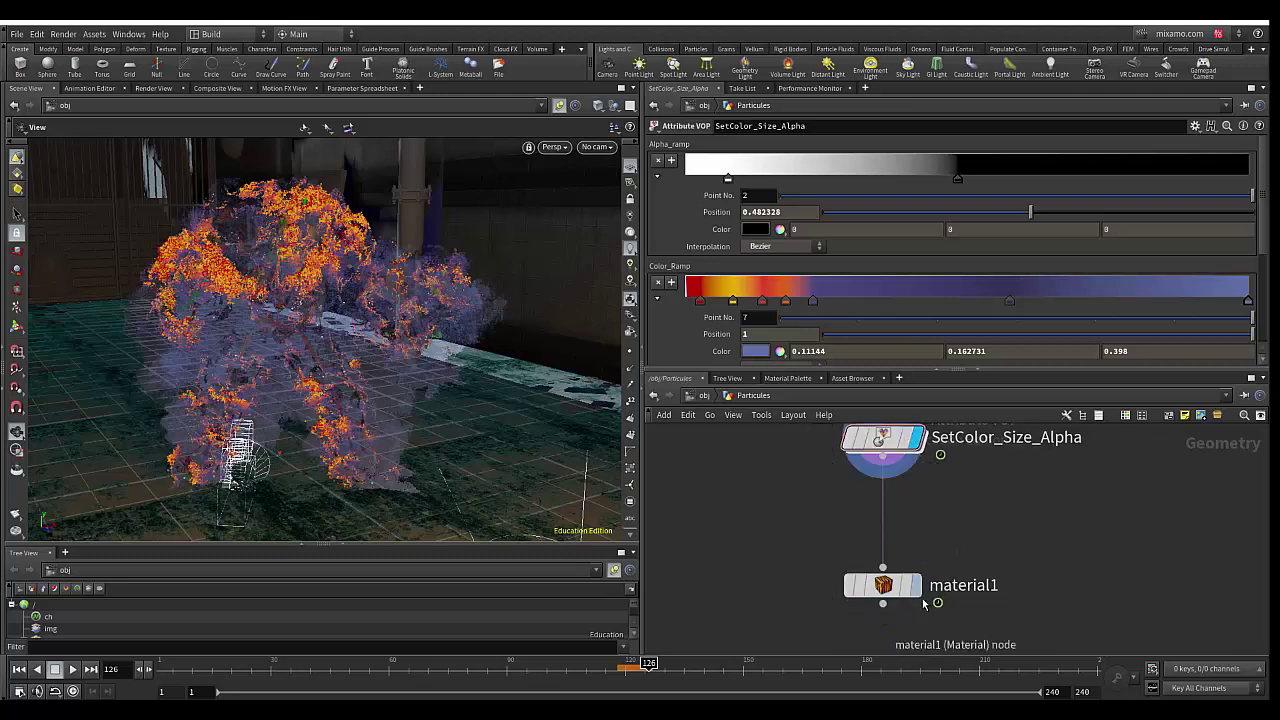
{"action": "left_click", "coordinate": [917, 586]}
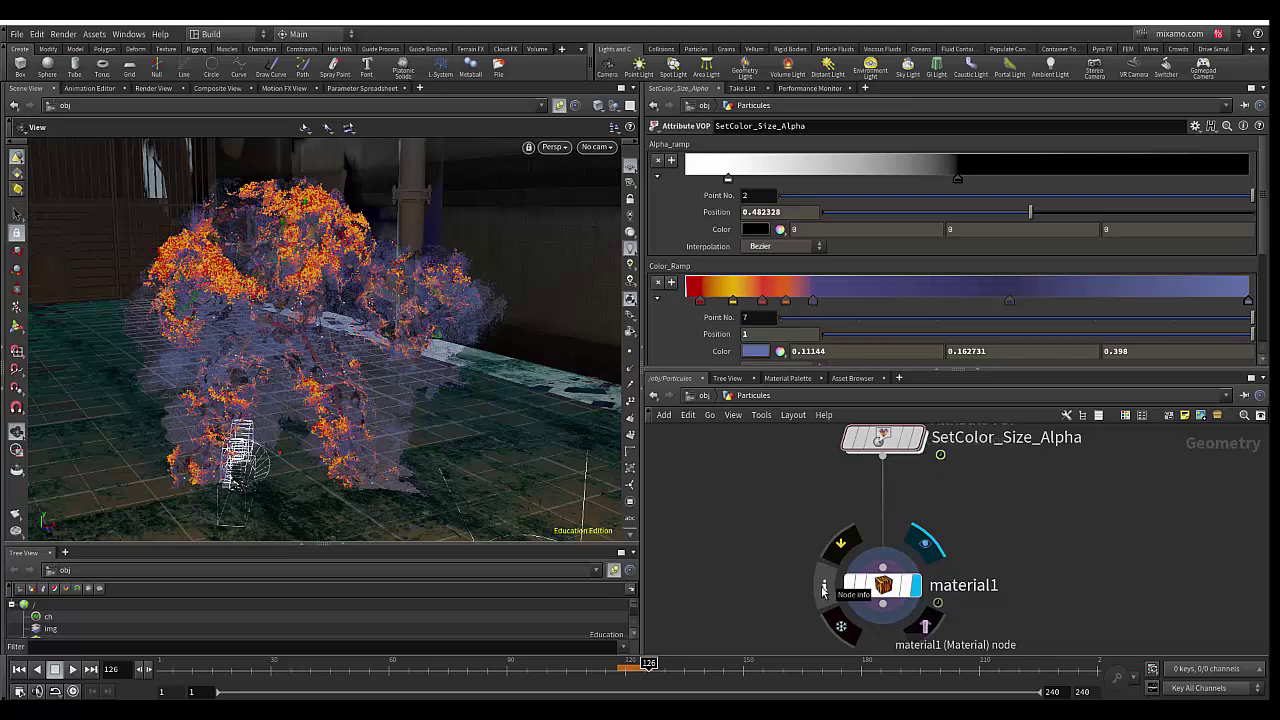
{"action": "left_click", "coordinate": [823, 590]}
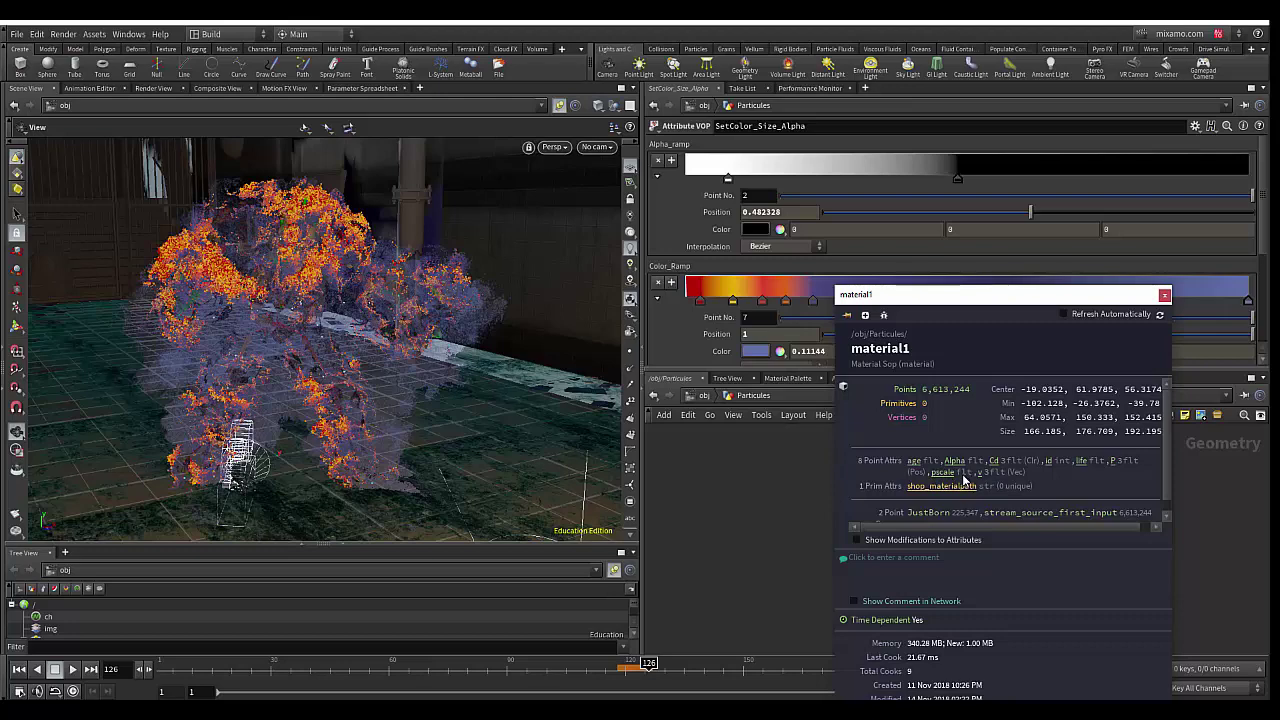
- Check and close the info windows for material1, clean1 and SetColor_Size_Alpha, then select SetColor_Size_Alpha
{"action": "left_click", "coordinate": [1164, 295]}
{"action": "middle_click_drag", "start_coordinate": [996, 536], "coordinate": [998, 635]}
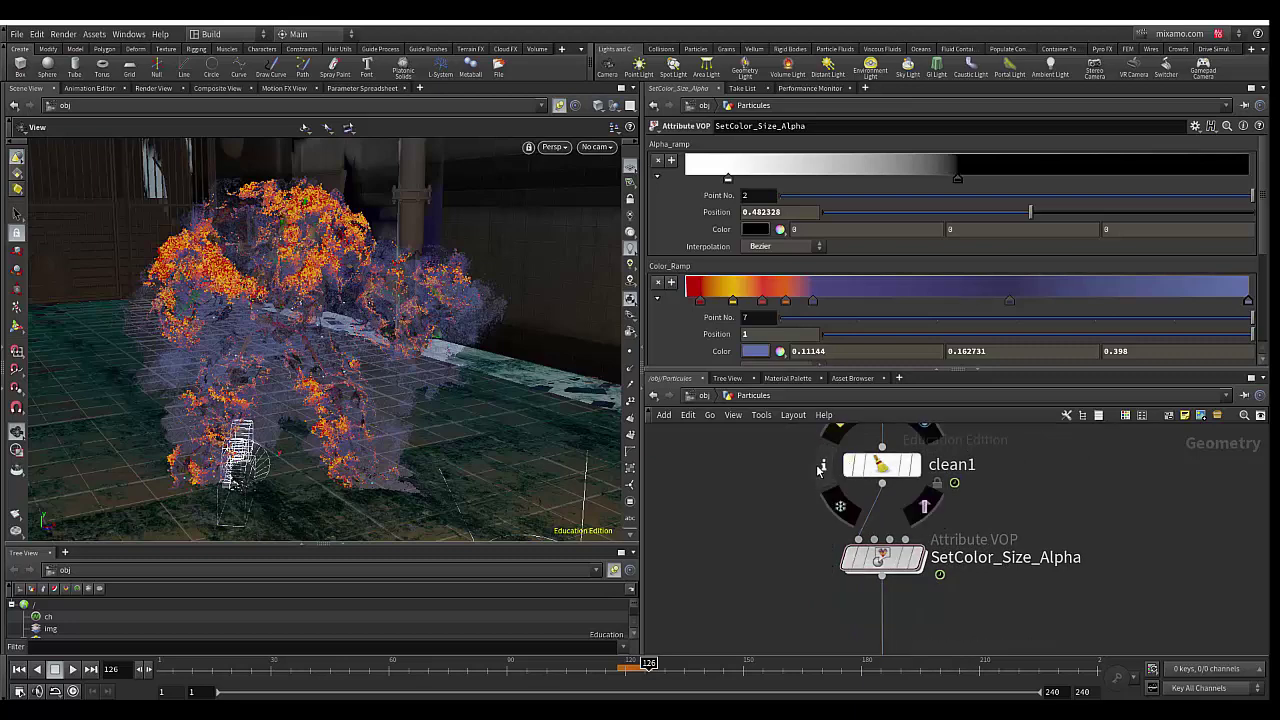
{"action": "left_click", "coordinate": [819, 476]}
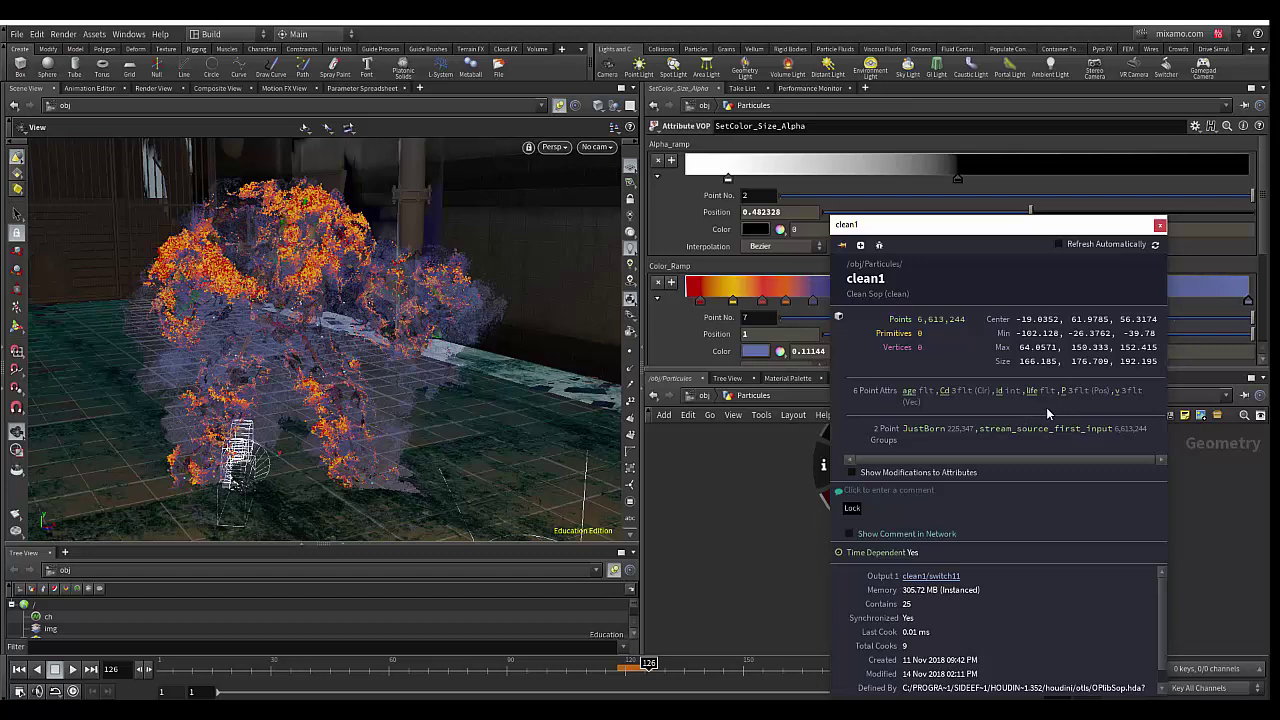
{"action": "left_click", "coordinate": [1159, 225]}
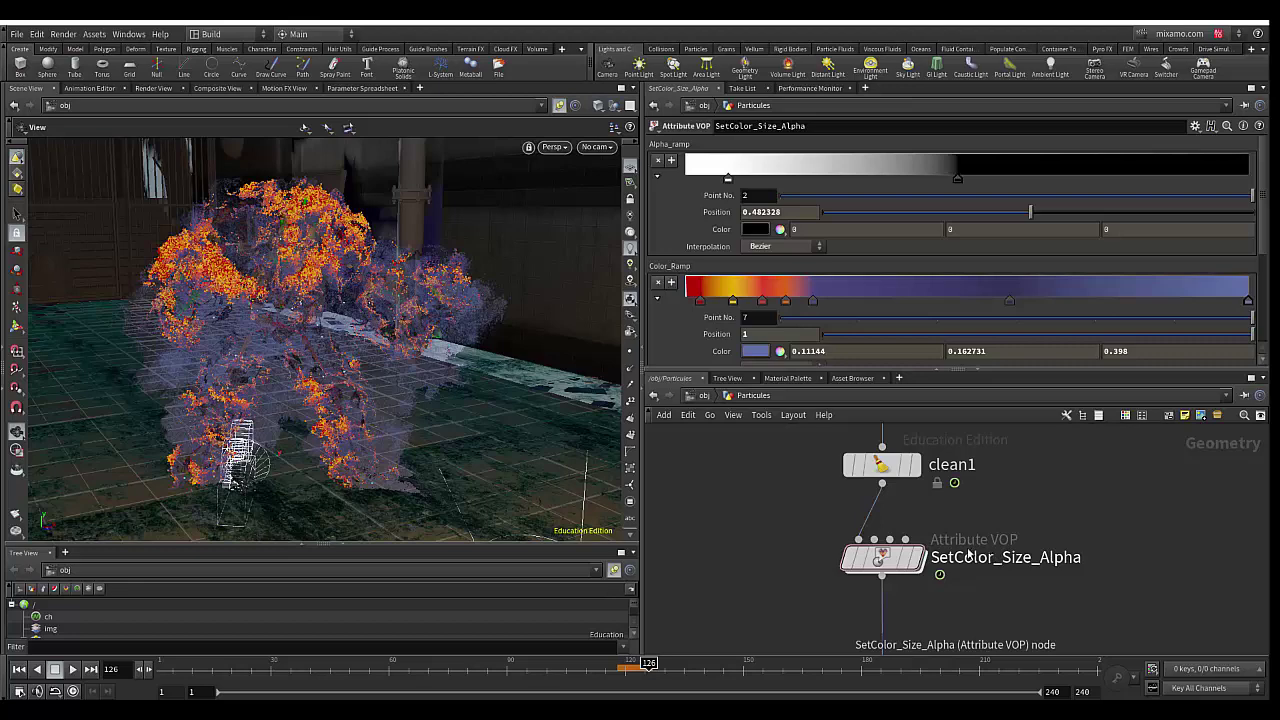
{"action": "left_click", "coordinate": [822, 558]}
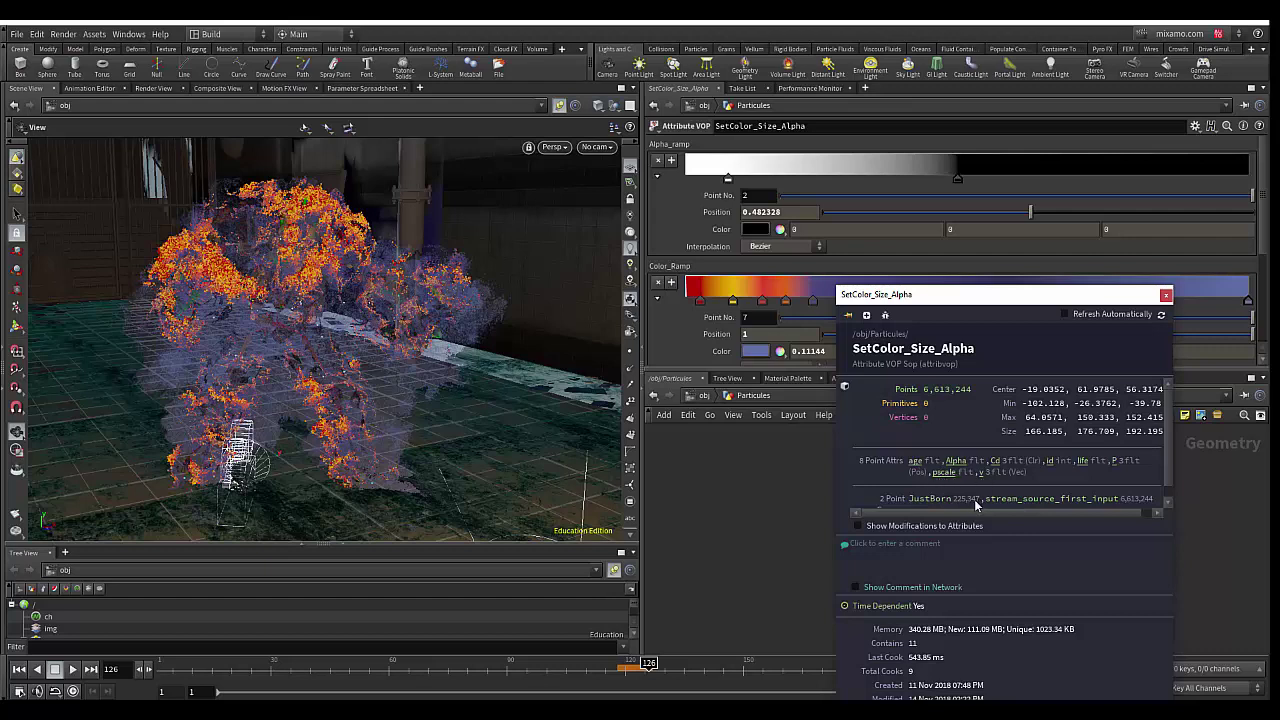
{"action": "left_click", "coordinate": [1166, 295]}
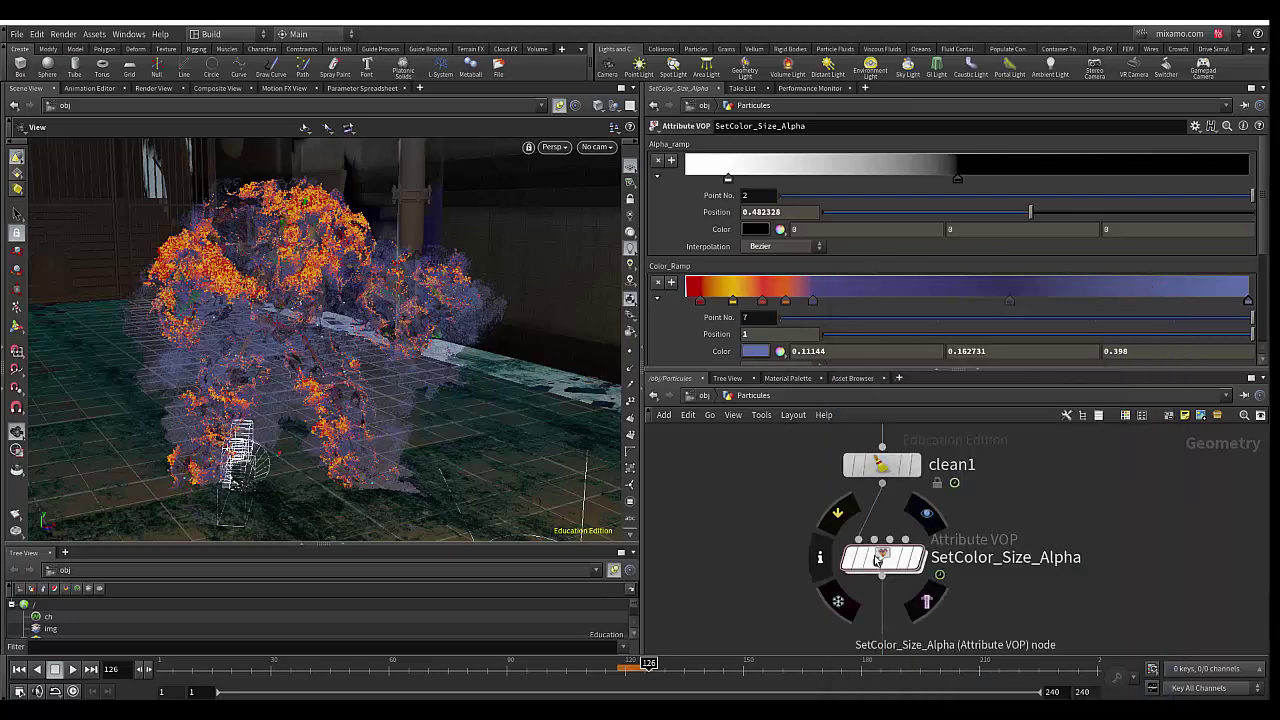
{"action": "left_click", "coordinate": [881, 561]}
{"action": "double_click", "coordinate": [881, 561]}
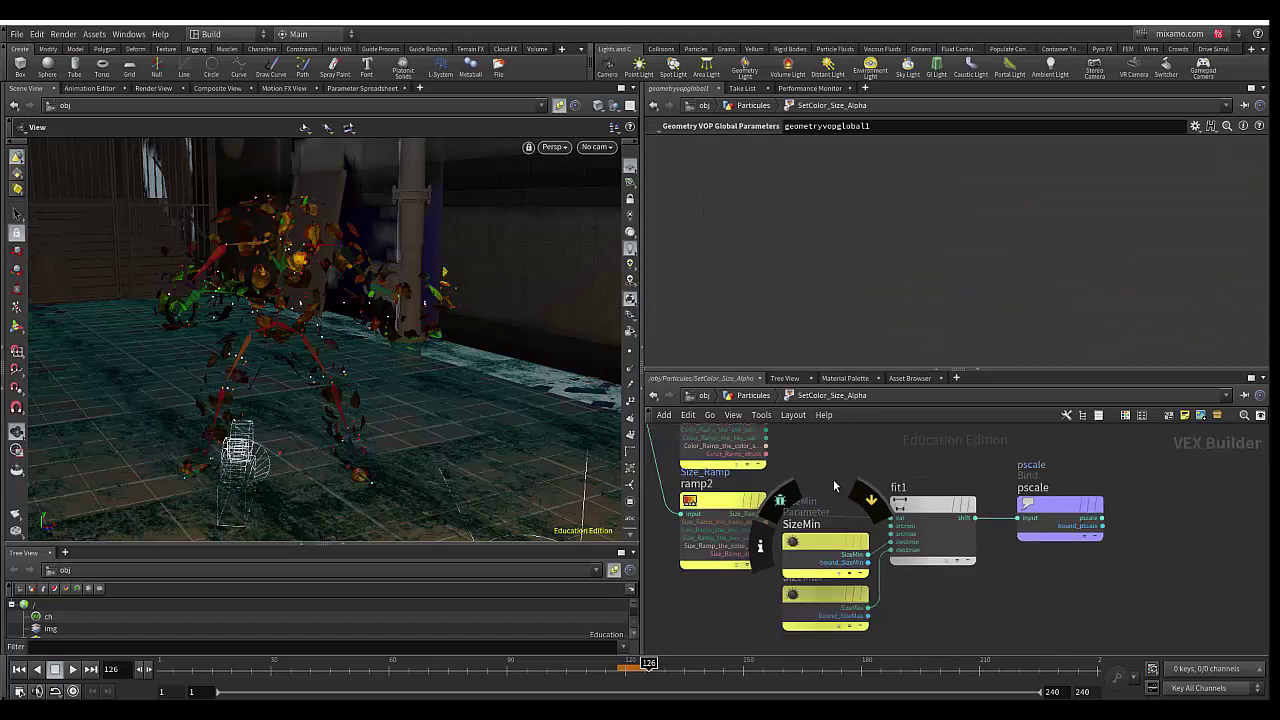
{"action": "scroll", "coordinate": [825, 486], "scroll_direction": "up", "scroll_amount": 1}
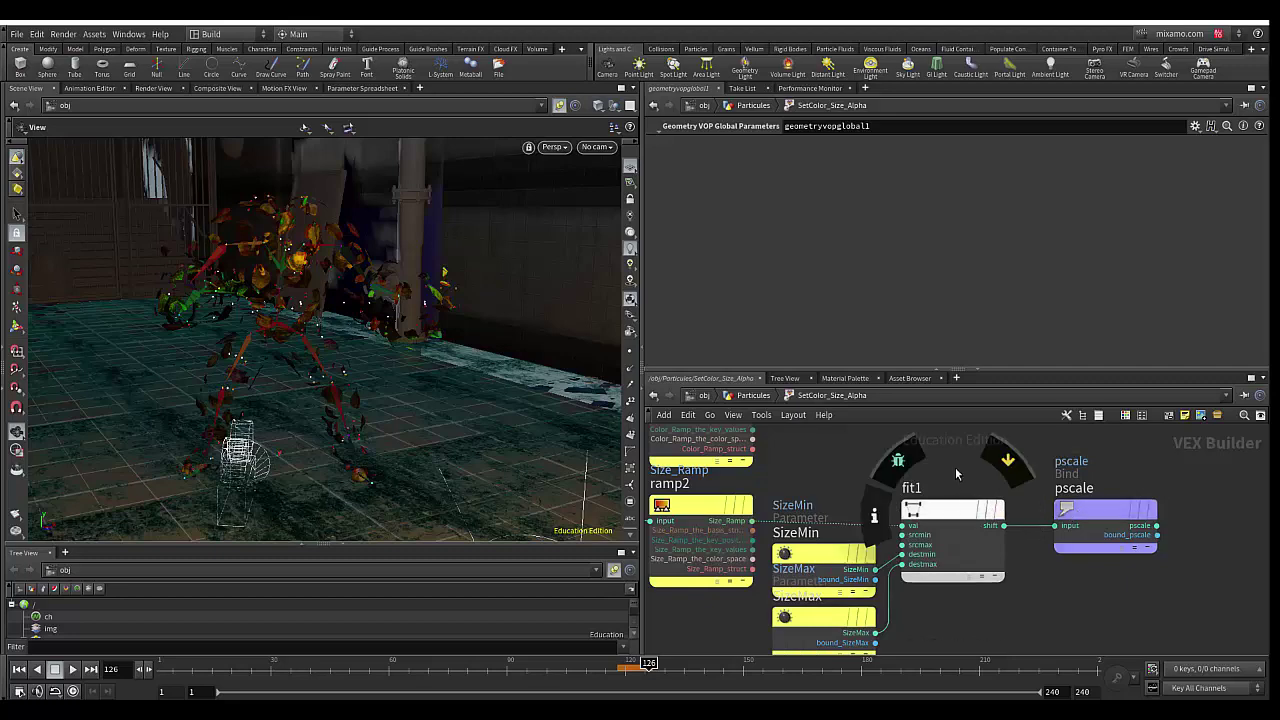
{"action": "middle_click_drag", "start_coordinate": [955, 467], "coordinate": [1062, 606]}
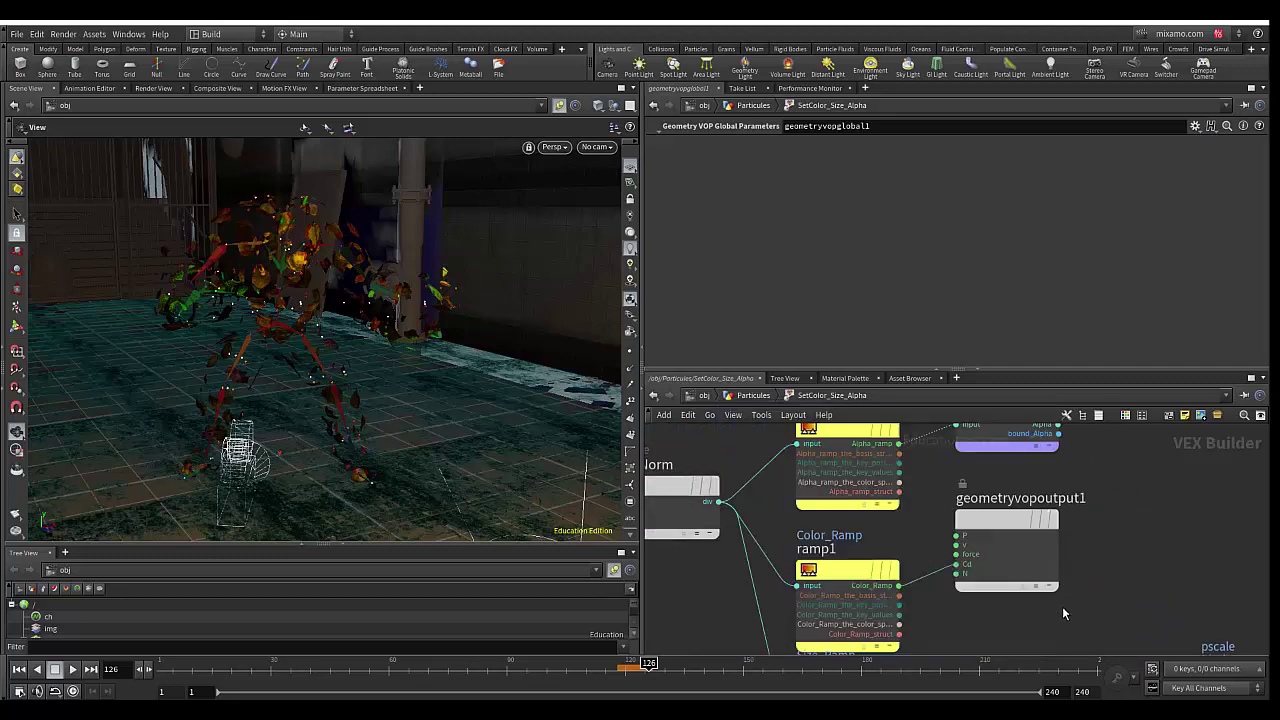
{"action": "scroll", "coordinate": [1062, 606], "scroll_direction": "down", "scroll_amount": 2}
{"action": "scroll", "coordinate": [1050, 540], "scroll_direction": "down", "scroll_amount": 1}
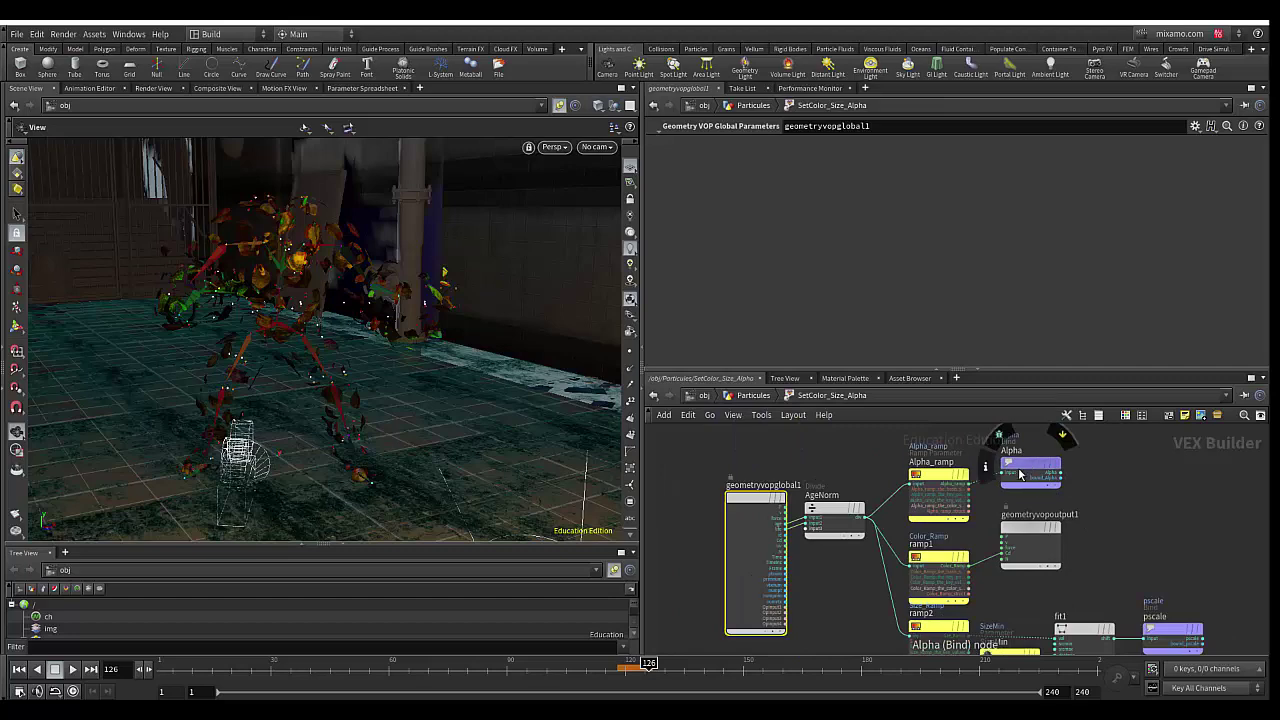
{"action": "left_click_drag", "start_coordinate": [1029, 533], "coordinate": [1043, 533]}
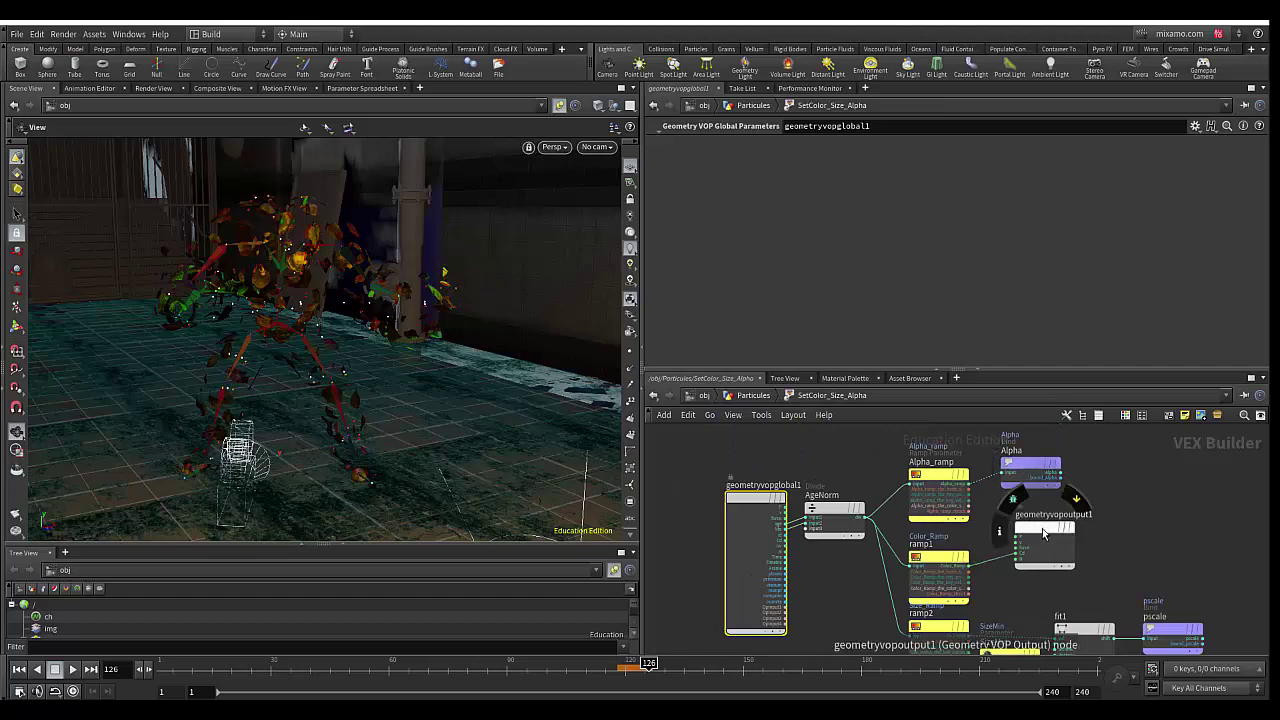
{"action": "scroll", "coordinate": [1043, 533], "scroll_direction": "up", "scroll_amount": 2}
{"action": "scroll", "coordinate": [1010, 528], "scroll_direction": "up", "scroll_amount": 2}
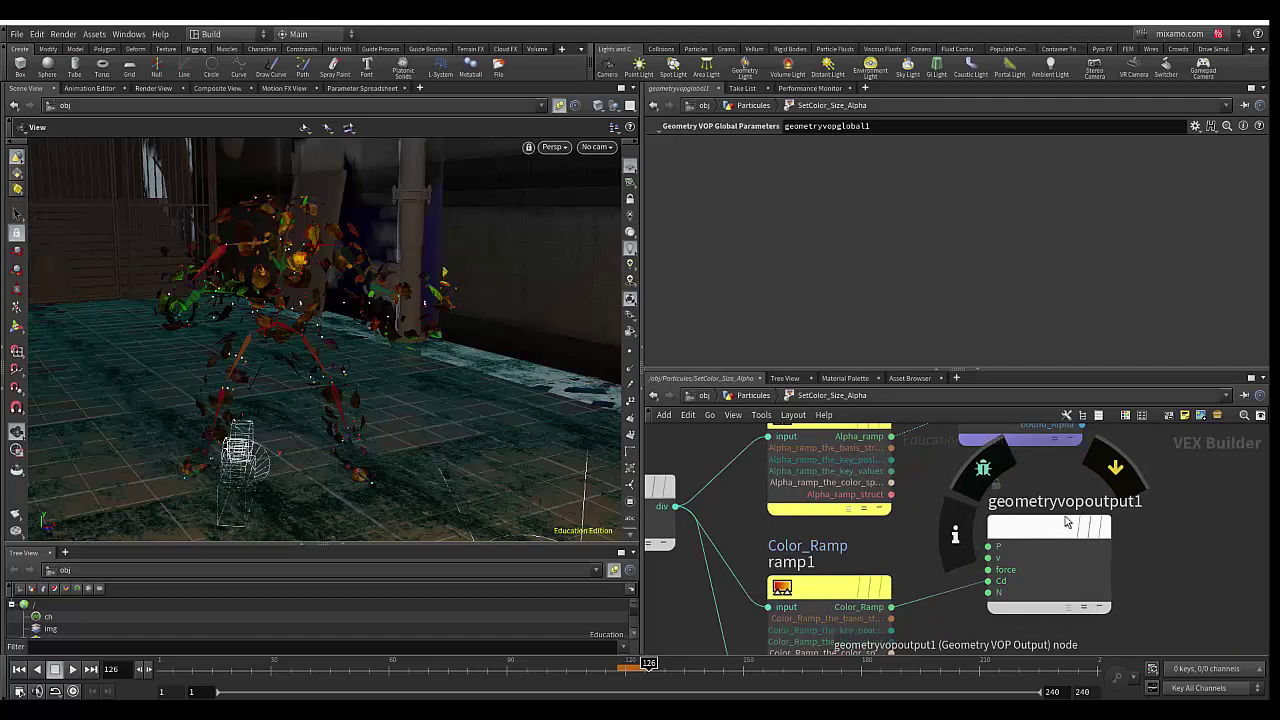
{"action": "scroll", "coordinate": [1040, 560], "scroll_direction": "down", "scroll_amount": 2}
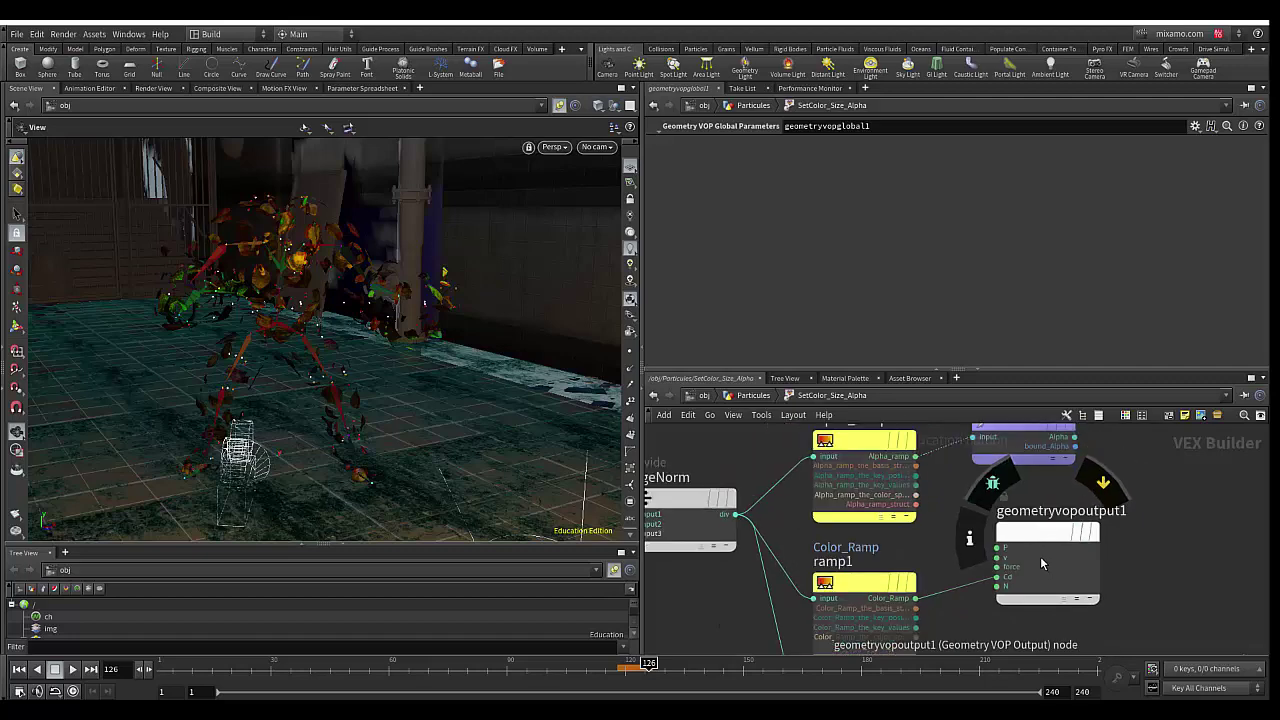
{"action": "scroll", "coordinate": [1030, 550], "scroll_direction": "down", "scroll_amount": 2}
{"action": "scroll", "coordinate": [1010, 540], "scroll_direction": "down", "scroll_amount": 2}
{"action": "scroll", "coordinate": [877, 602], "scroll_direction": "up", "scroll_amount": 1}
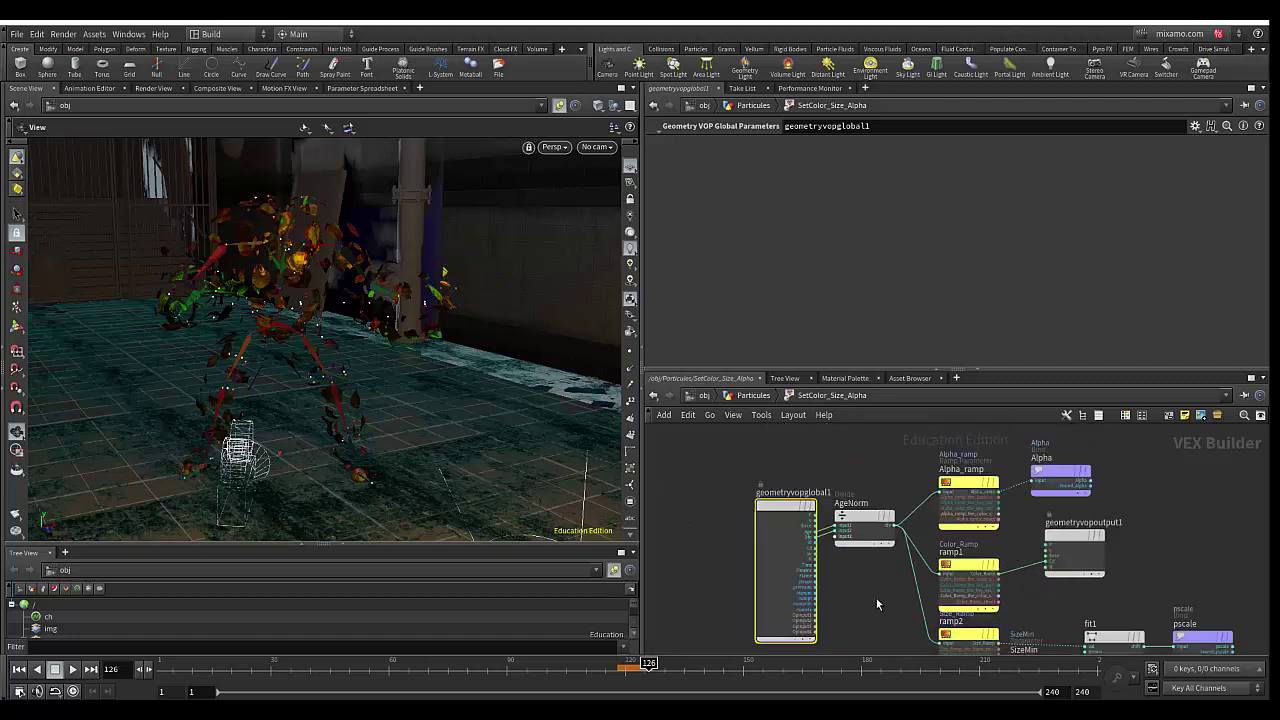
{"action": "scroll", "coordinate": [866, 575], "scroll_direction": "up", "scroll_amount": 2}
{"action": "scroll", "coordinate": [875, 578], "scroll_direction": "down", "scroll_amount": 3}
{"action": "scroll", "coordinate": [887, 584], "scroll_direction": "down", "scroll_amount": 1}
{"action": "scroll", "coordinate": [889, 584], "scroll_direction": "up", "scroll_amount": 2}
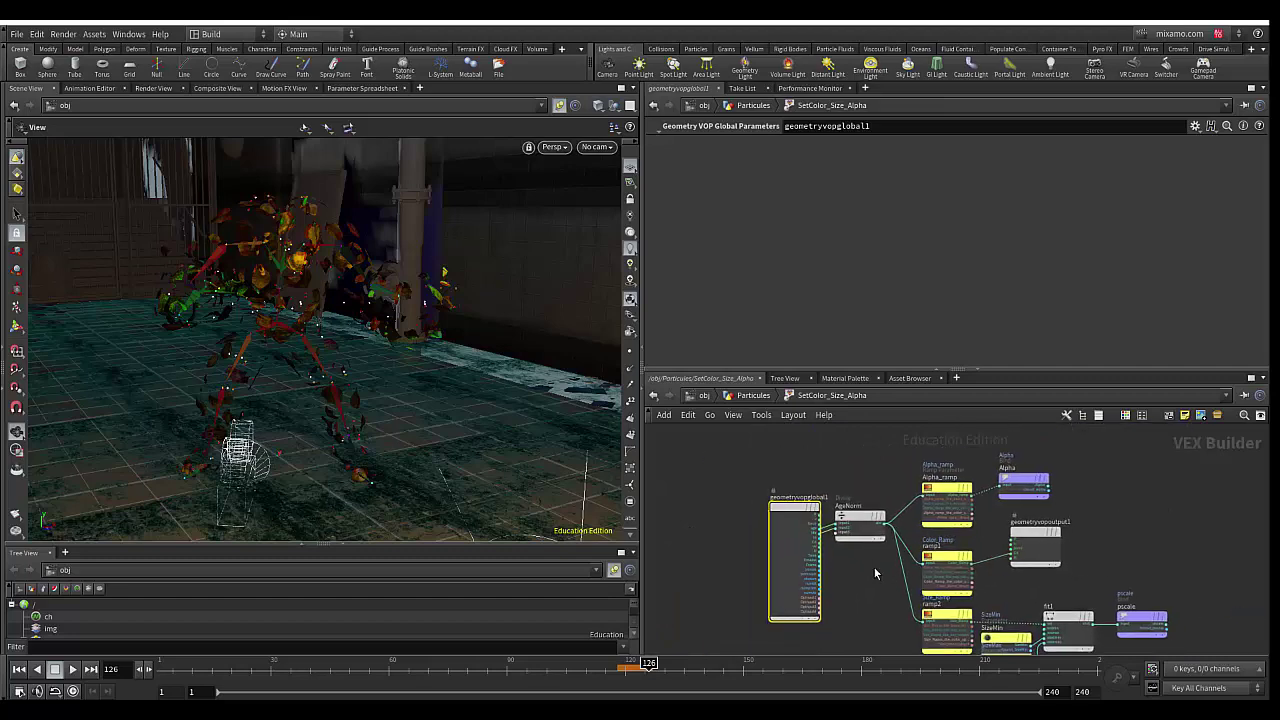
{"action": "scroll", "coordinate": [874, 567], "scroll_direction": "up", "scroll_amount": 1}
{"action": "left_click", "coordinate": [747, 397]}
{"action": "mouse_move", "coordinate": [881, 557]}
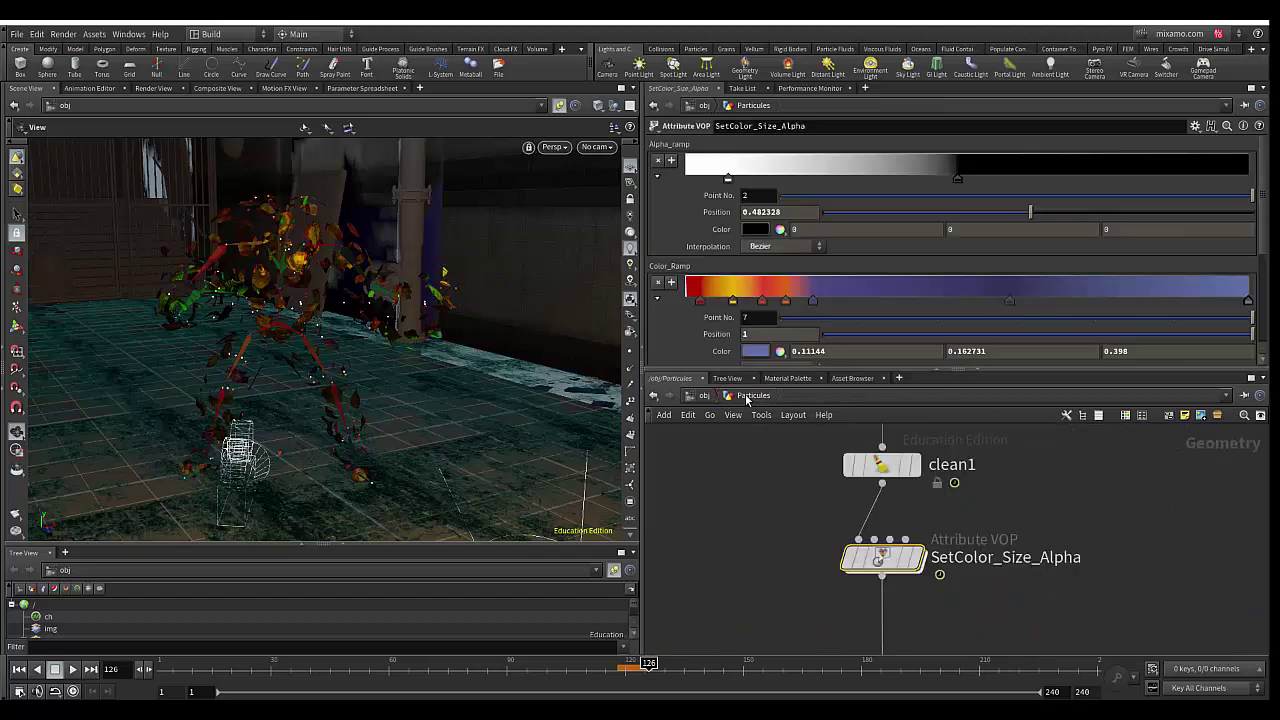